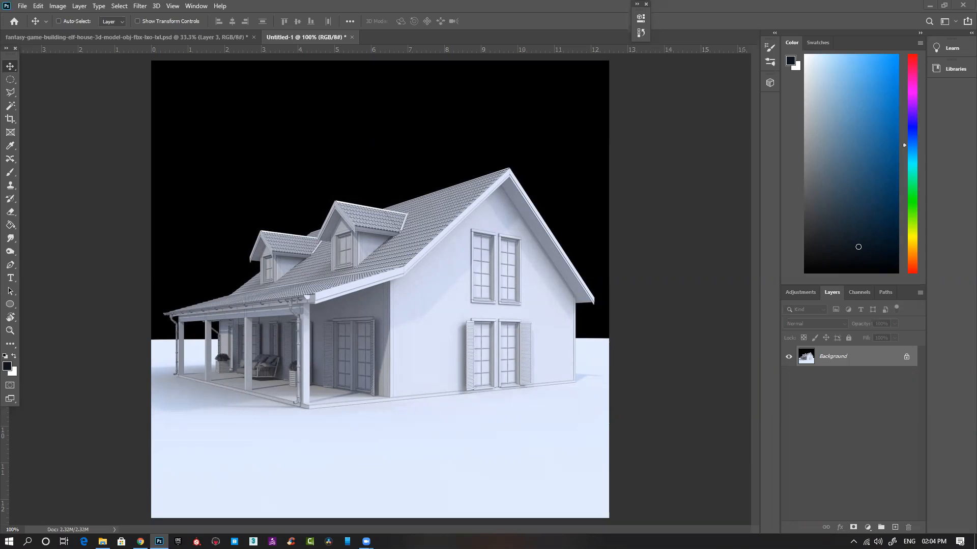
# View the elf house document, return to the white house render and reposition the floating toolbox.
pyautogui.click(217, 35)
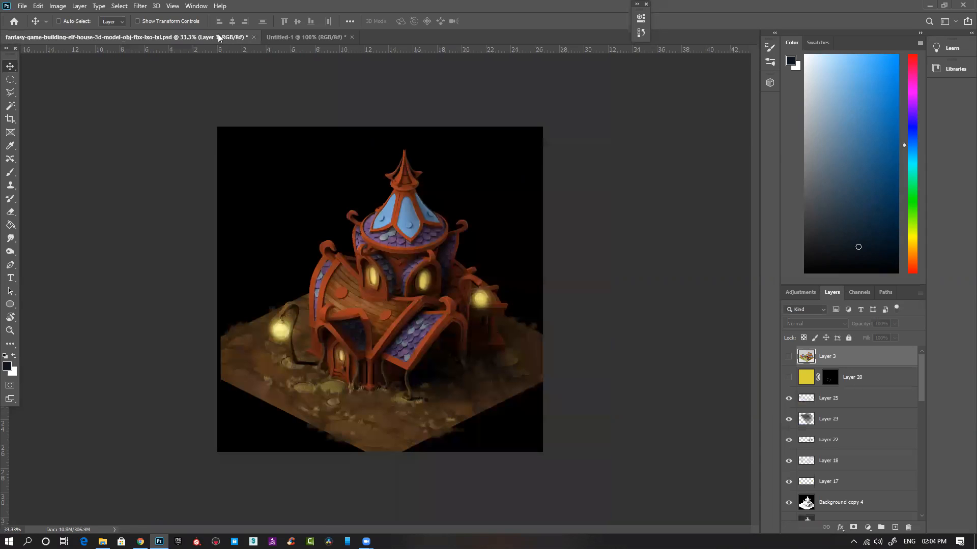
pyautogui.click(287, 36)
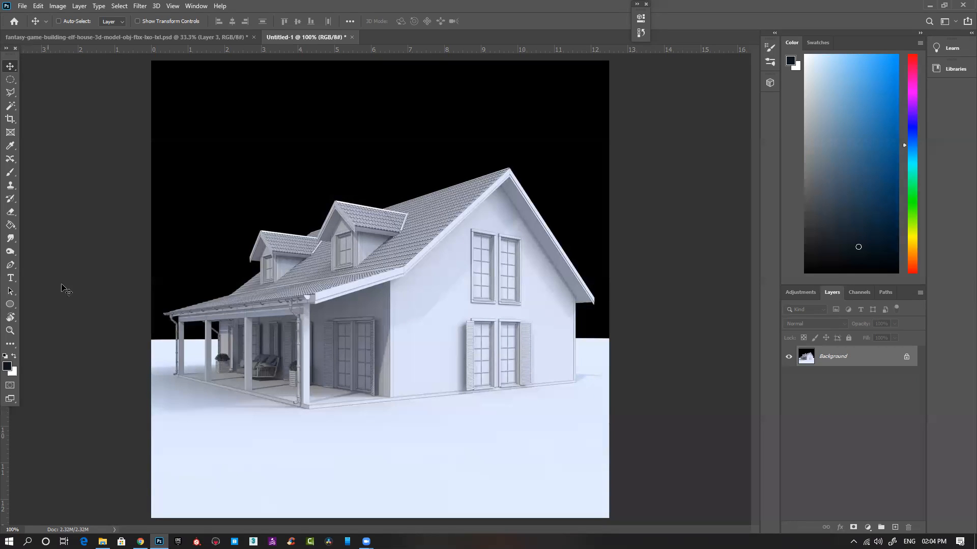
pyautogui.moveTo(10, 56); pyautogui.dragTo(17, 62)
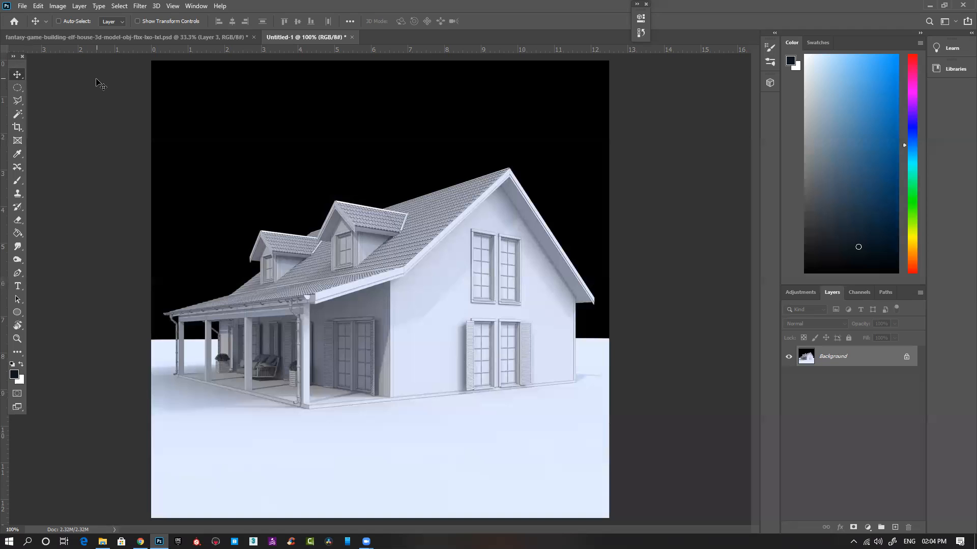
# Group the elf house document's layers from Layer 25 down to Layer 24, leaving out the Background layer.
pyautogui.click(182, 38)
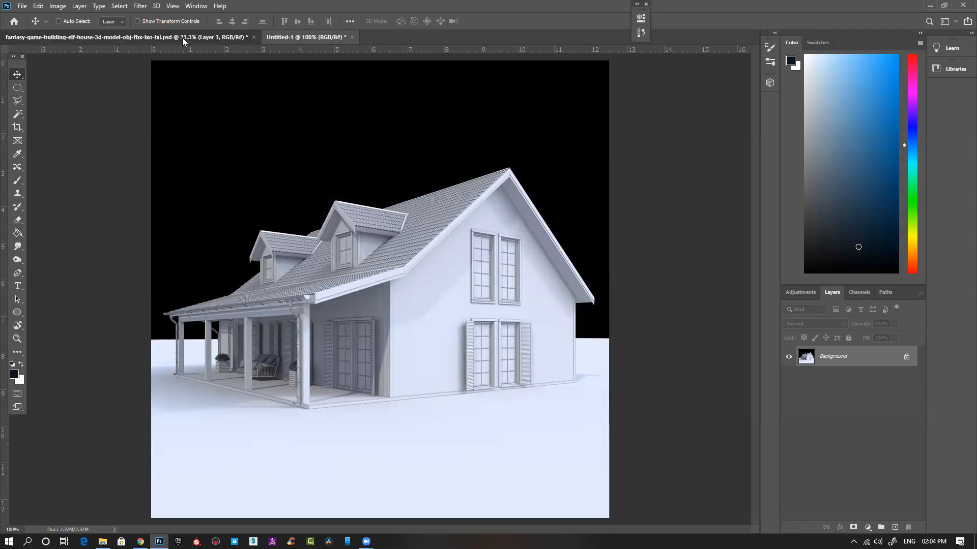
pyautogui.scroll(-1, 850, 418)
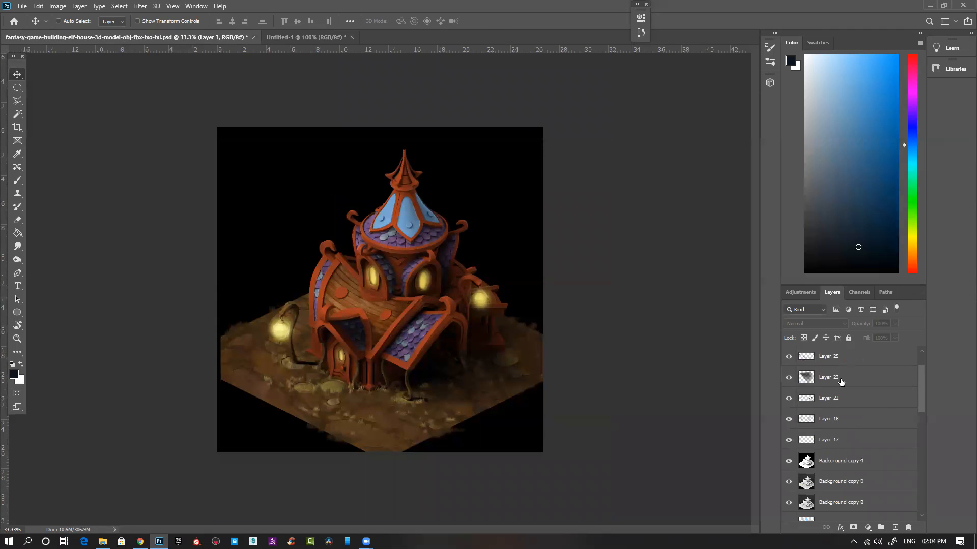
pyautogui.click(849, 377)
pyautogui.scroll(-10, 860, 466)
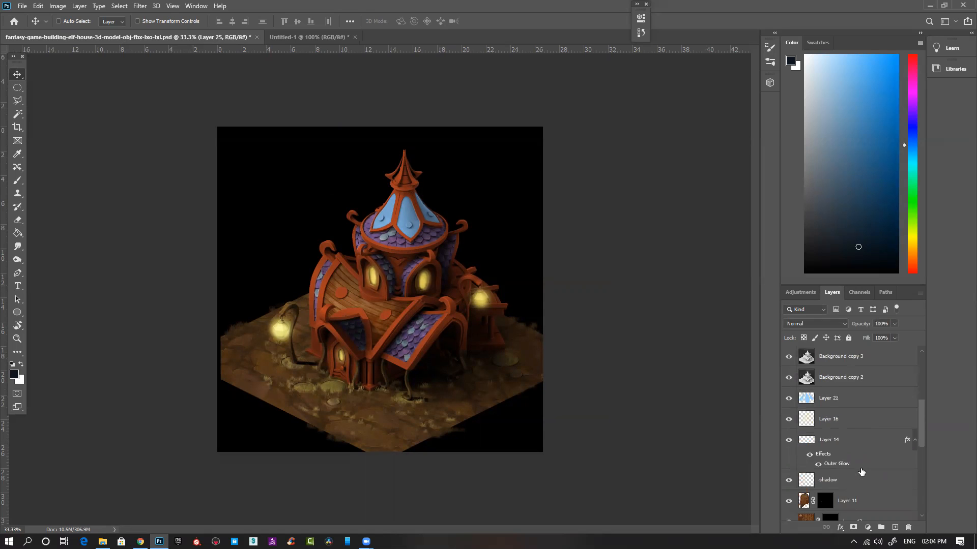
pyautogui.scroll(-4, 862, 472)
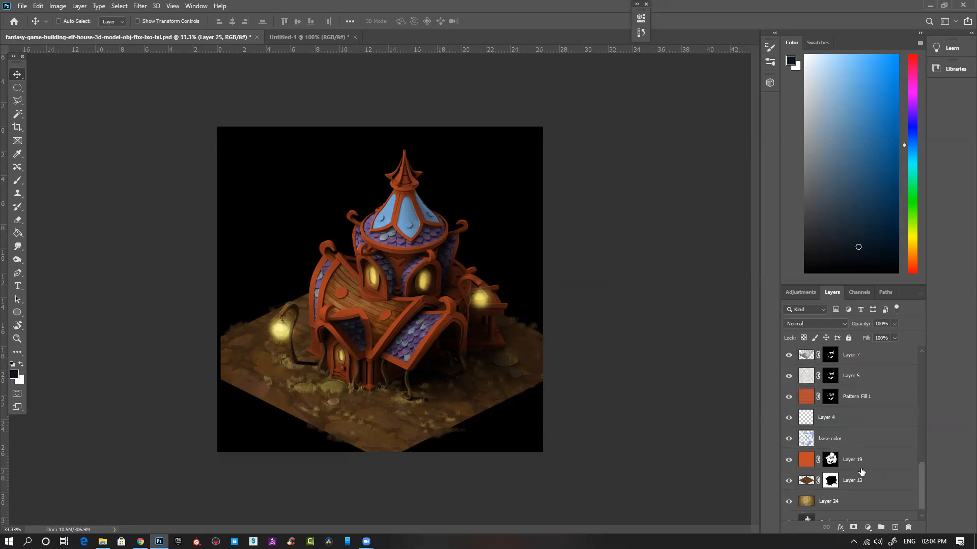
pyautogui.keyDown('shift'); pyautogui.click(852, 493); pyautogui.keyUp('shift')
pyautogui.hotkey('ctrl', 'g')
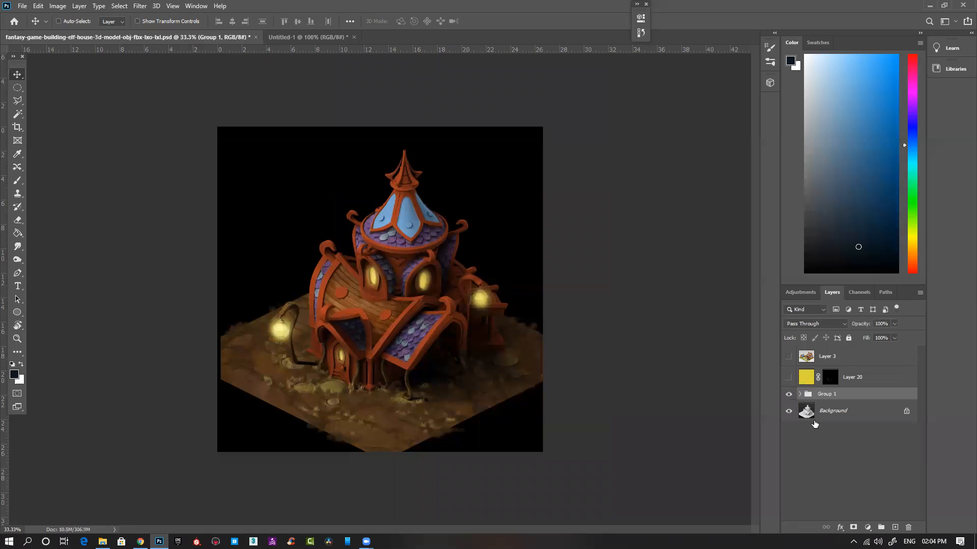
# Compare the elf house painting with its base render by toggling the new group's visibility, and return to the white house document.
pyautogui.click(788, 394)
pyautogui.click(787, 394)
pyautogui.click(293, 37)
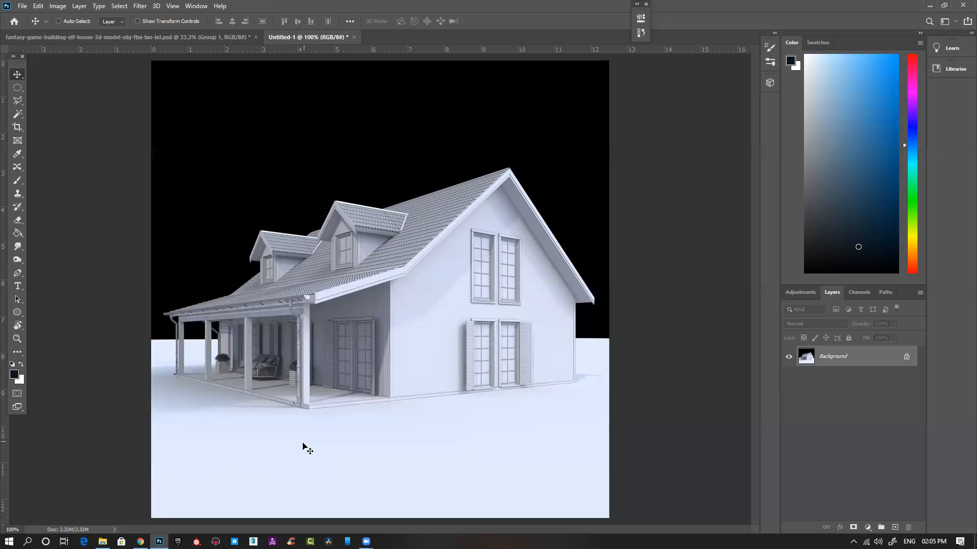
# Switch to Chrome and search Google Images for "wood plank".
pyautogui.click(140, 542)
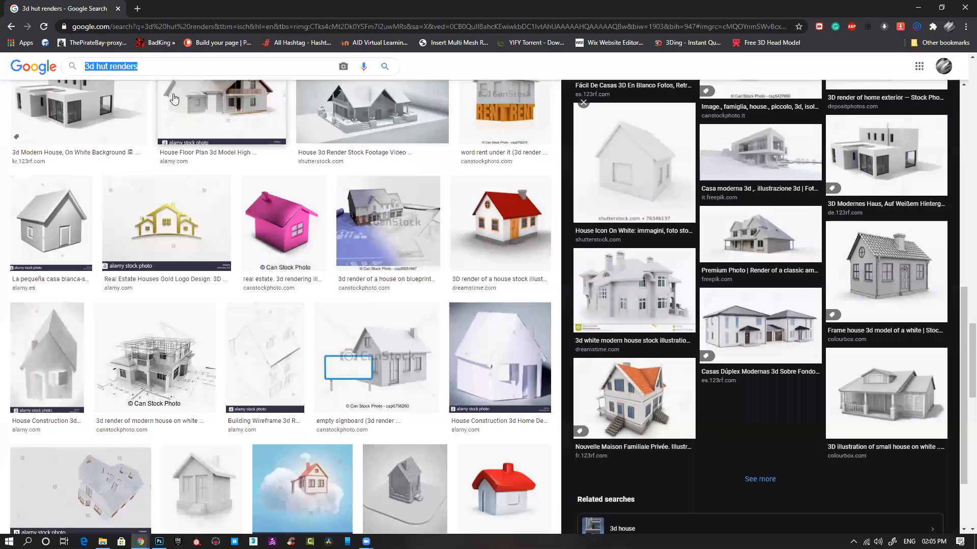
pyautogui.write('plank')
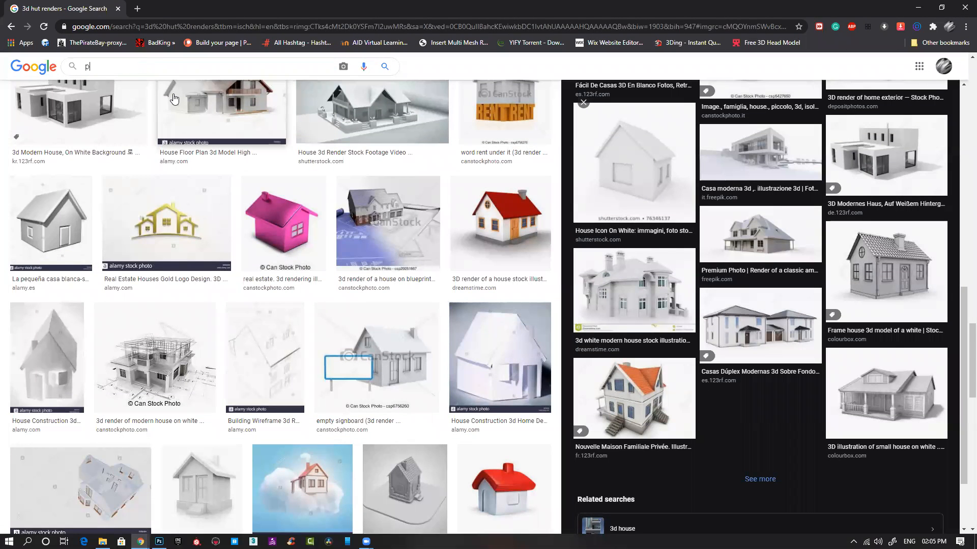
pyautogui.press('Return')
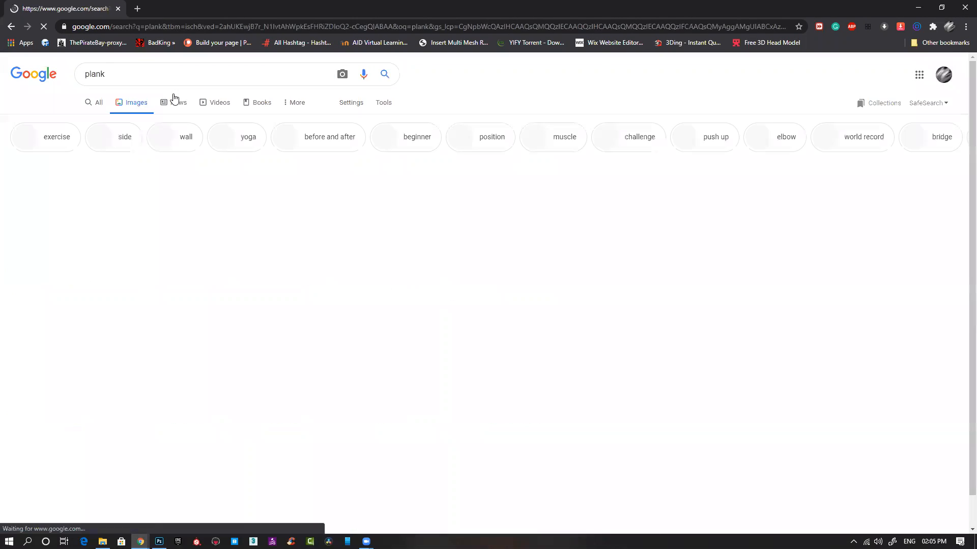
pyautogui.click(87, 76)
pyautogui.write('wood')
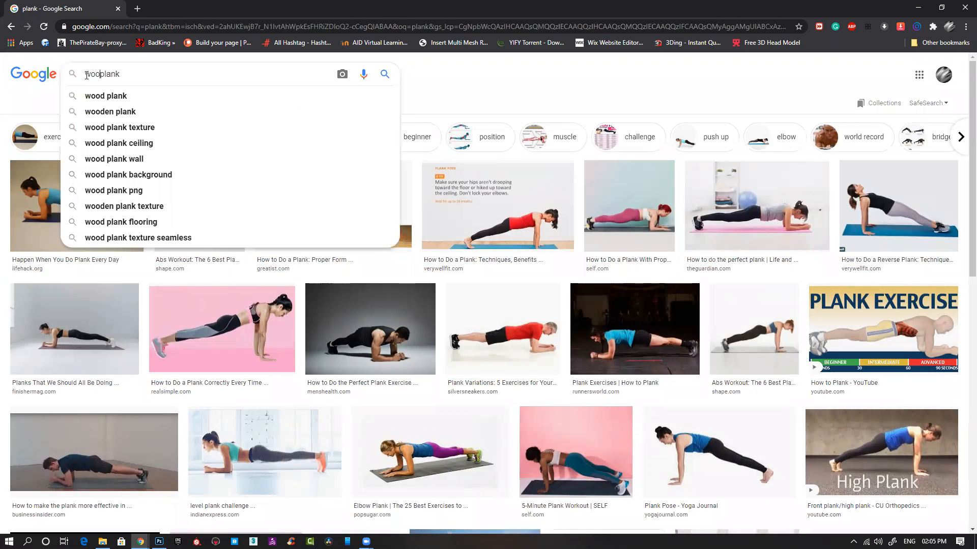
pyautogui.press('Return')
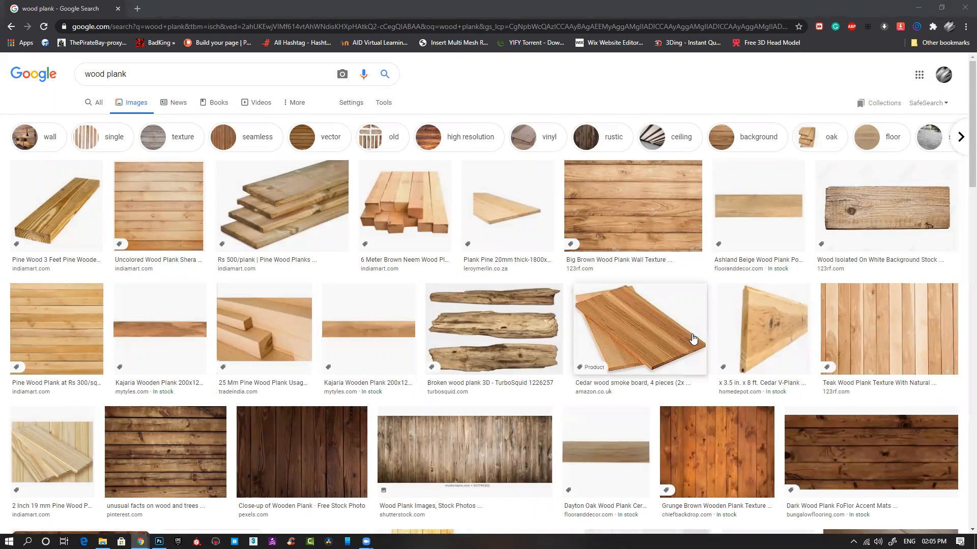
# Browse the wood plank results and preview several horizontal plank textures, including beige PBR, VectorStock and grey wooden planks.
pyautogui.scroll(-4, 693, 338)
pyautogui.scroll(-7, 453, 345)
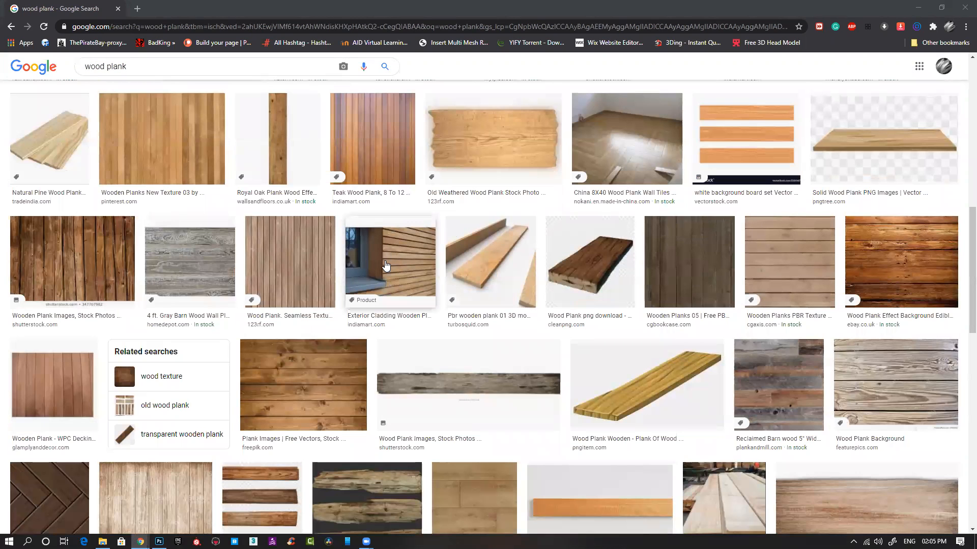
pyautogui.scroll(-2, 451, 394)
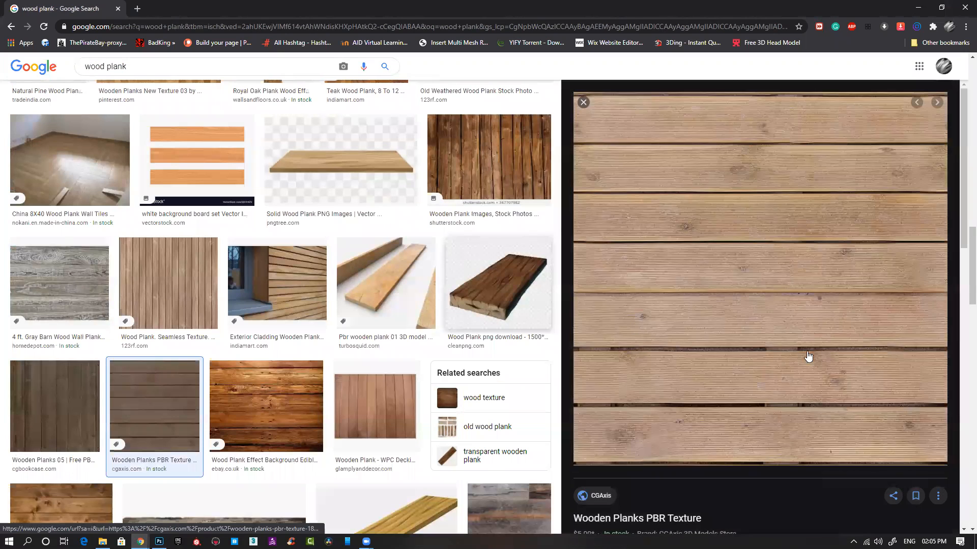
pyautogui.scroll(-4, 806, 351)
pyautogui.scroll(-3, 621, 356)
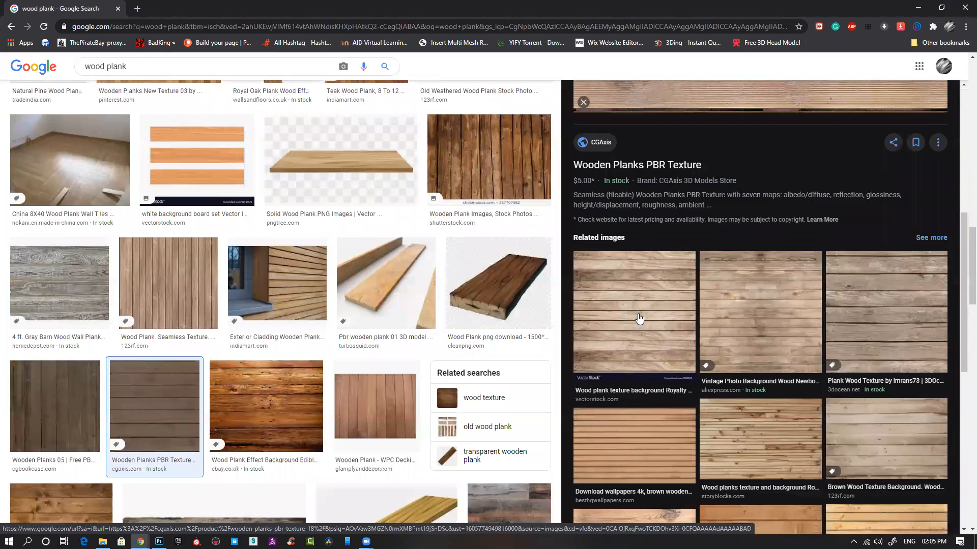
pyautogui.click(638, 325)
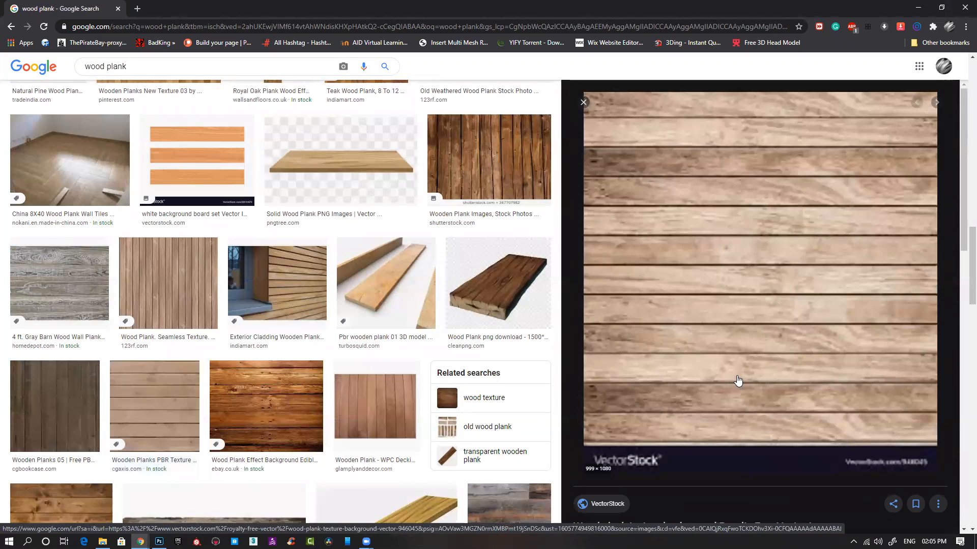
pyautogui.scroll(-7, 738, 381)
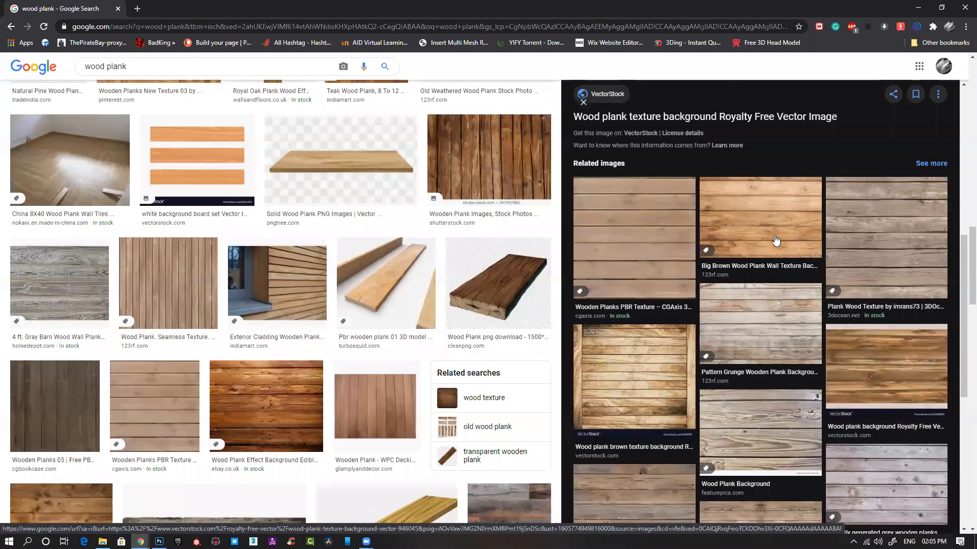
pyautogui.scroll(-3, 688, 410)
pyautogui.click(888, 381)
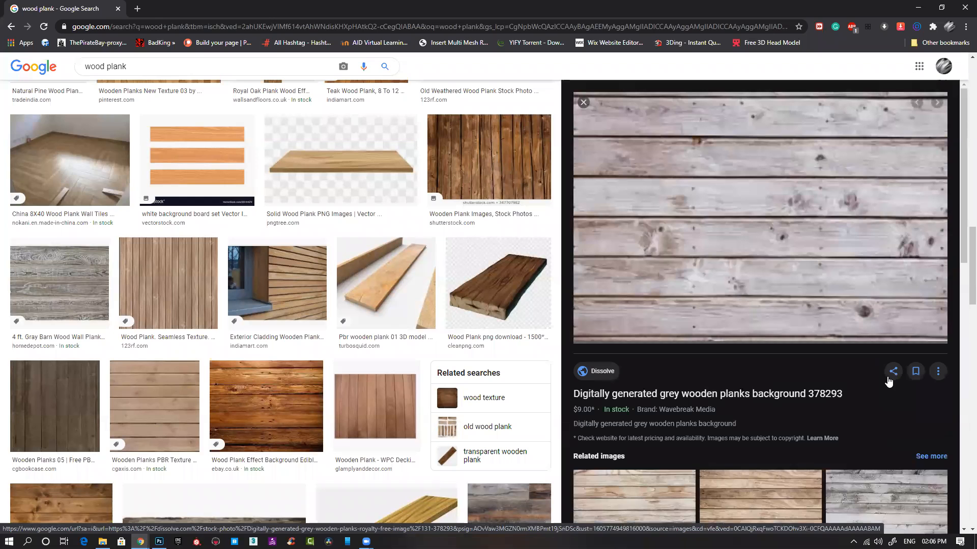
pyautogui.scroll(-4, 688, 380)
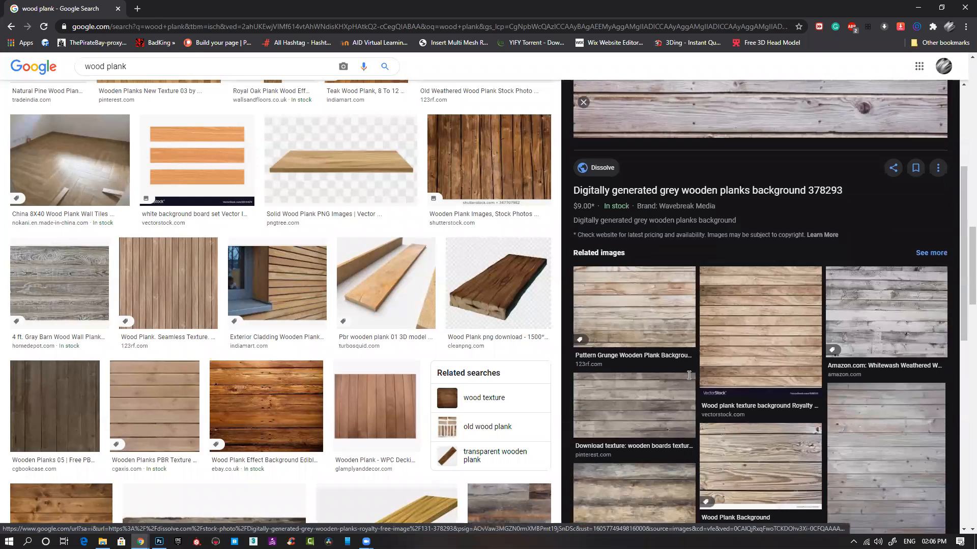
pyautogui.scroll(-10, 224, 379)
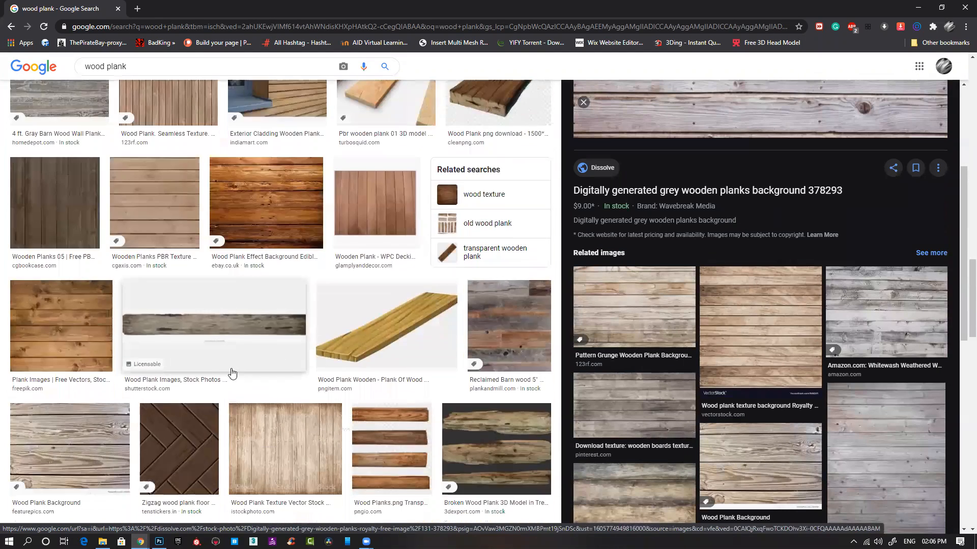
pyautogui.scroll(10, 251, 351)
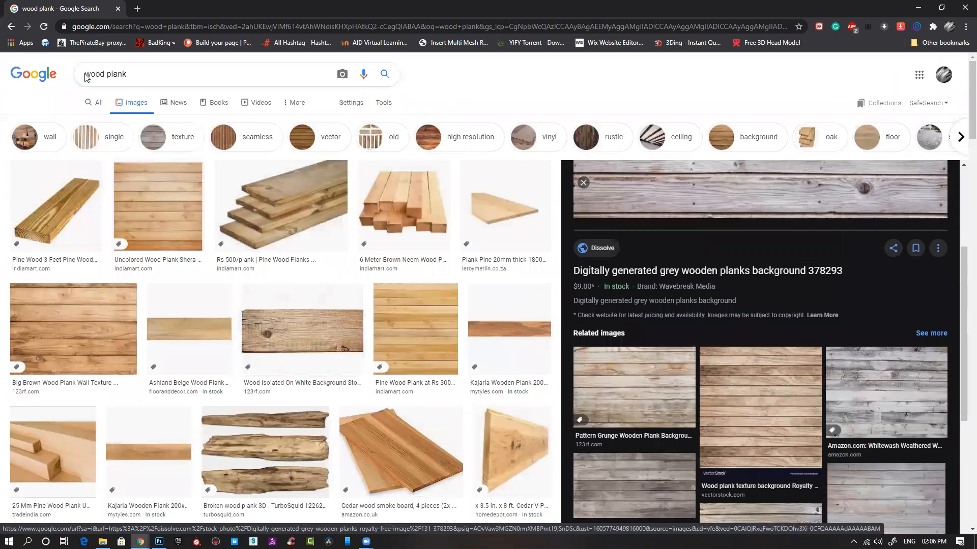
# Refine the image search to "white wood plank".
pyautogui.click(96, 76)
pyautogui.write('white')
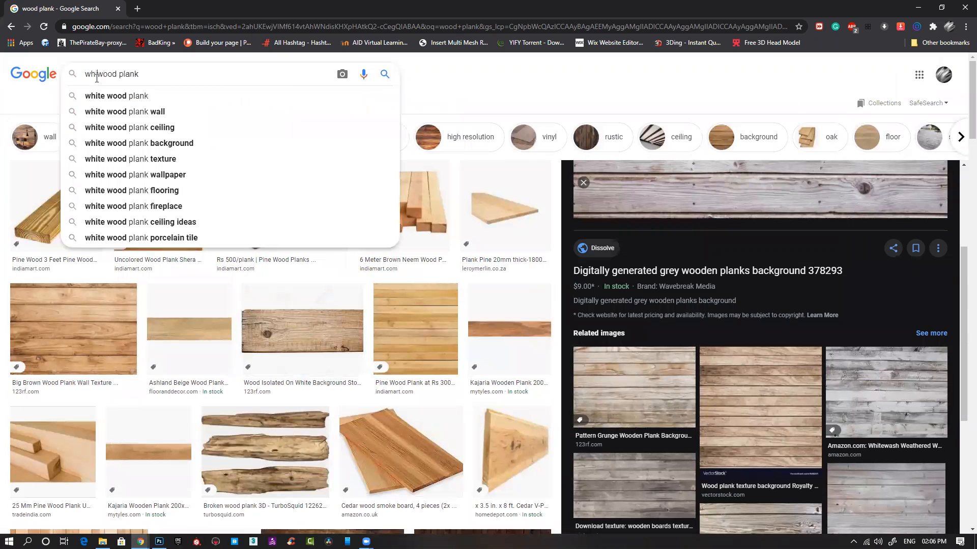
pyautogui.press('Return')
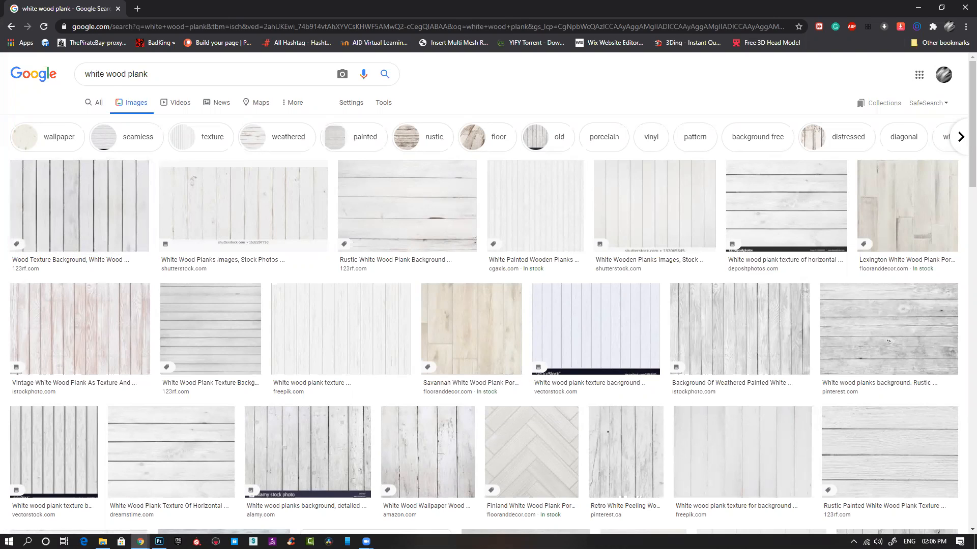
# Float the browser as a smaller window over the house render, and maximize it again.
pyautogui.hotkey('alt', 'Tab')
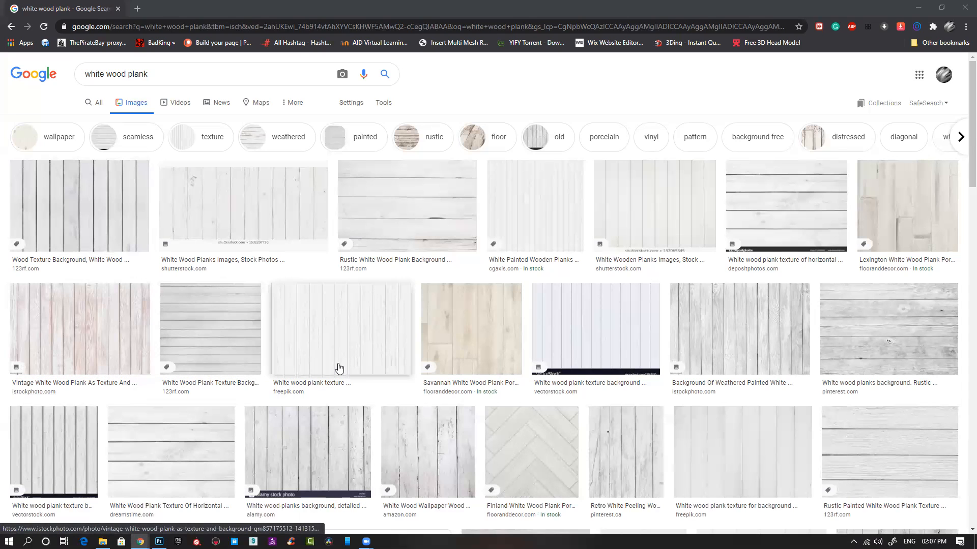
pyautogui.doubleClick(269, 12)
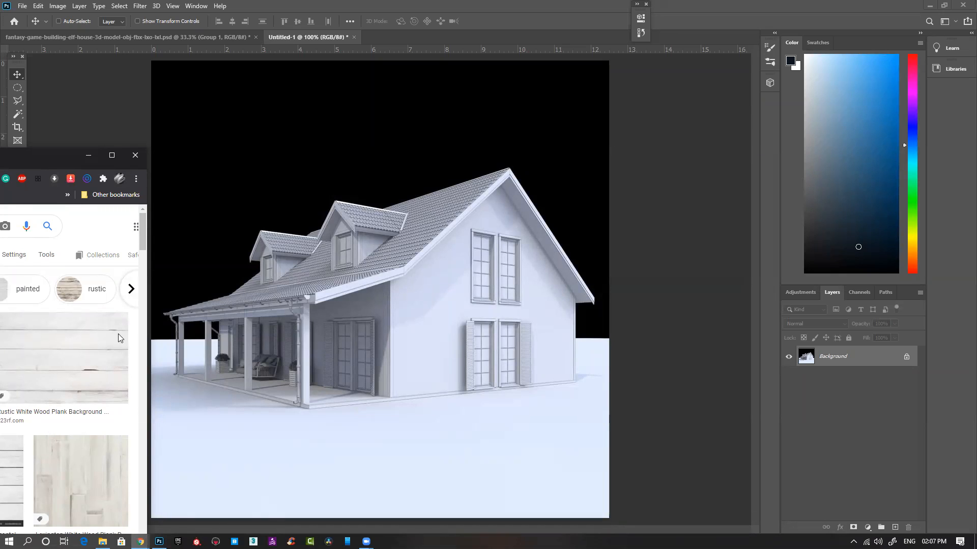
pyautogui.moveTo(41, 156); pyautogui.dragTo(137, 147)
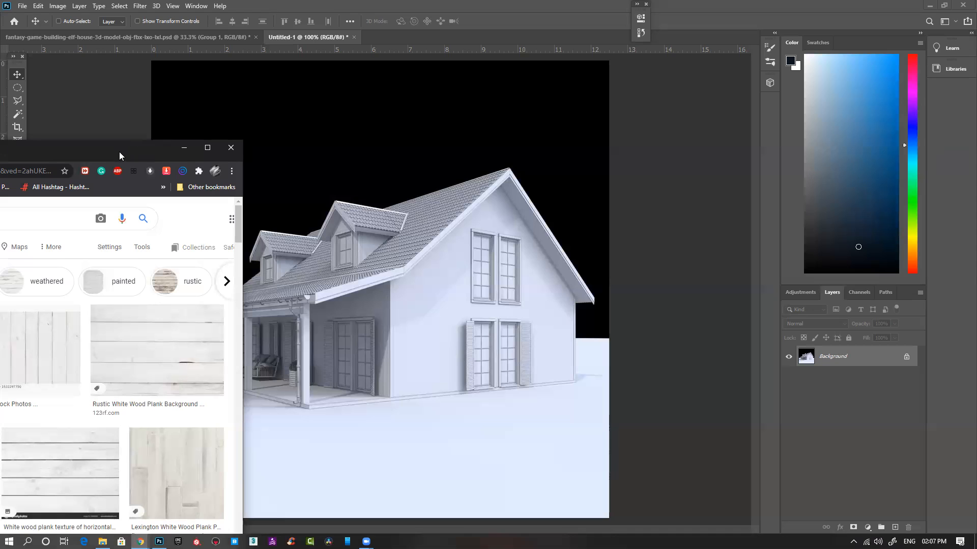
pyautogui.moveTo(123, 151); pyautogui.dragTo(474, 114)
pyautogui.scroll(-1, 379, 338)
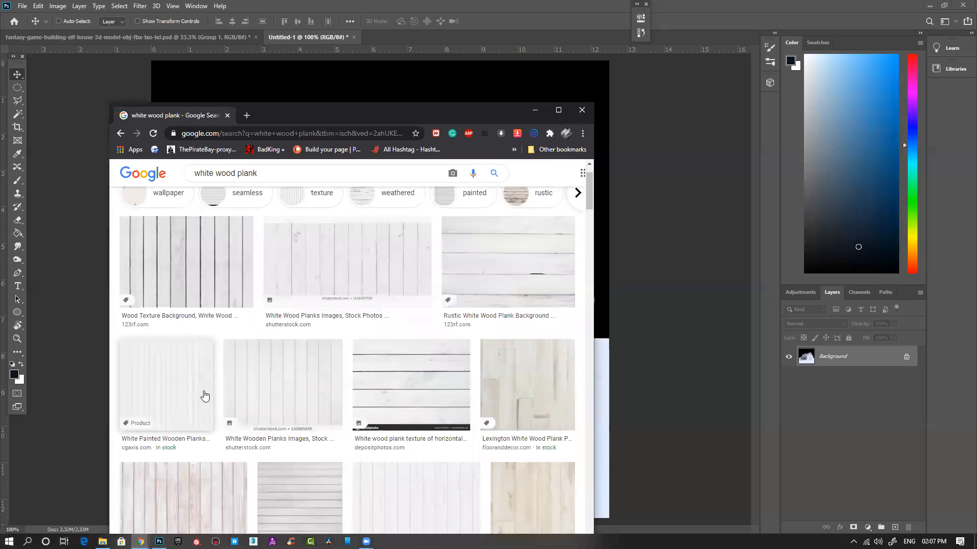
pyautogui.scroll(1, 275, 277)
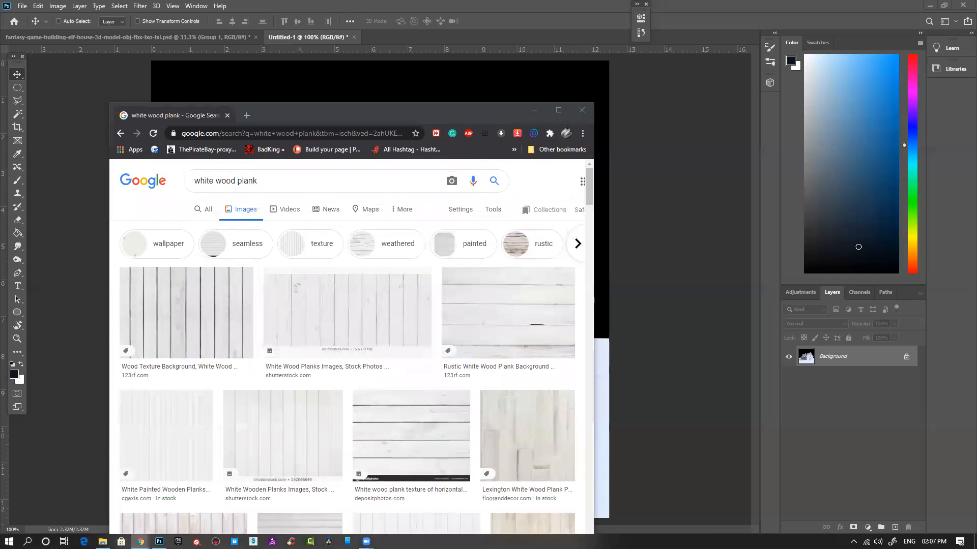
pyautogui.click(559, 110)
# Filter the white wood plank image results to the Large size.
pyautogui.click(384, 103)
pyautogui.click(89, 122)
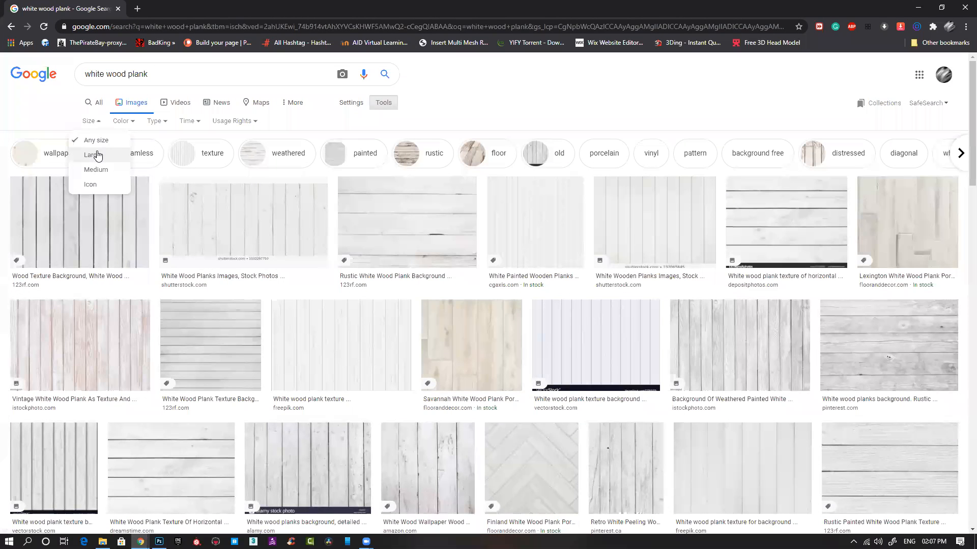
pyautogui.click(96, 154)
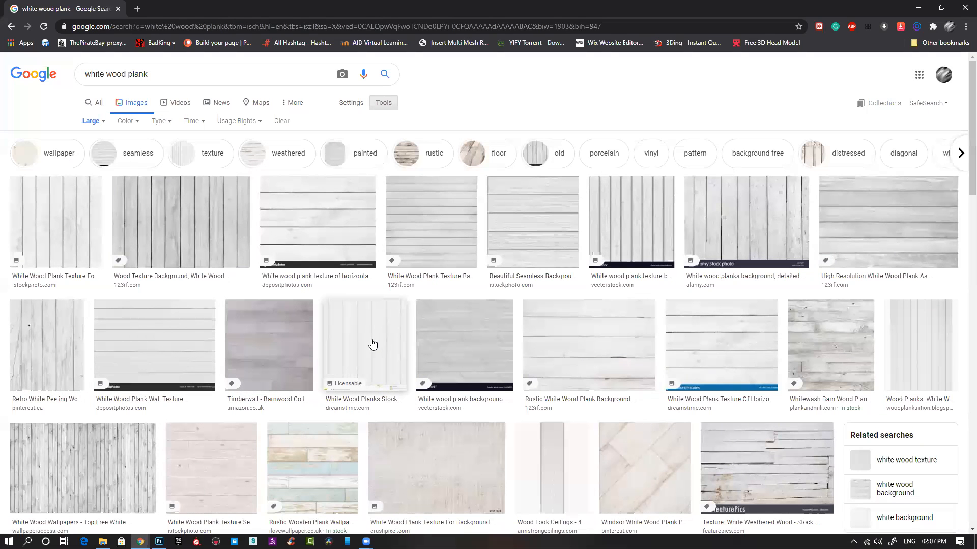
# Preview the high resolution horizontal white planks, the iStock vertical planks and the 123RF grunge washed planks.
pyautogui.click(881, 224)
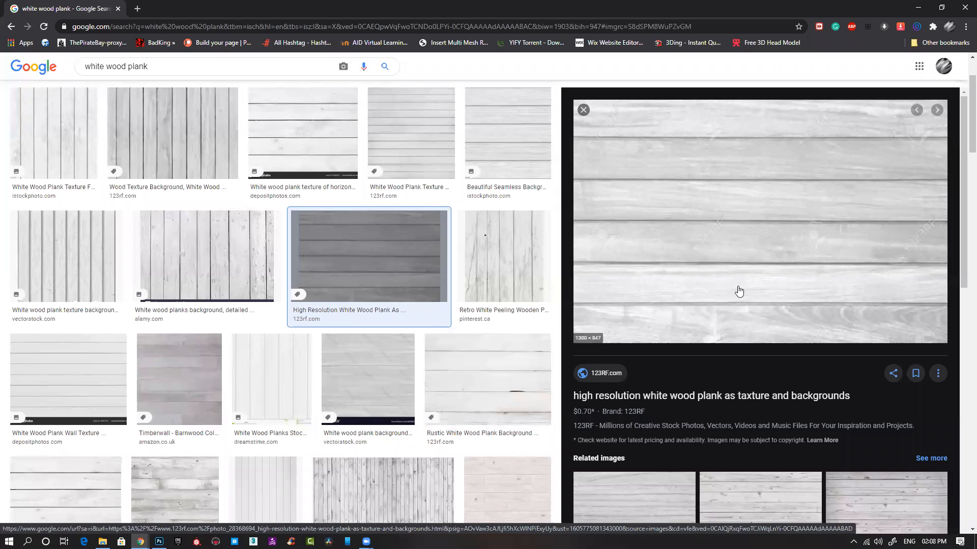
pyautogui.click(71, 135)
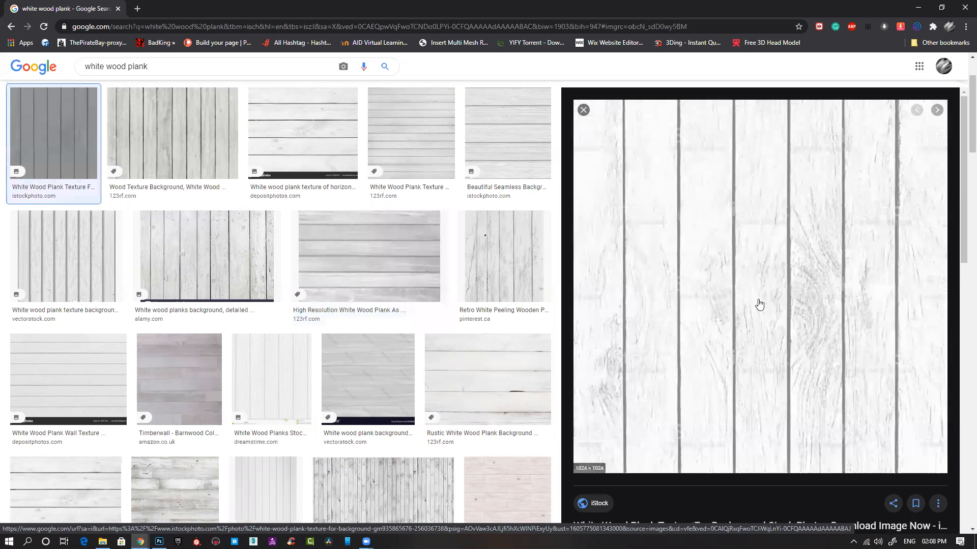
pyautogui.click(158, 136)
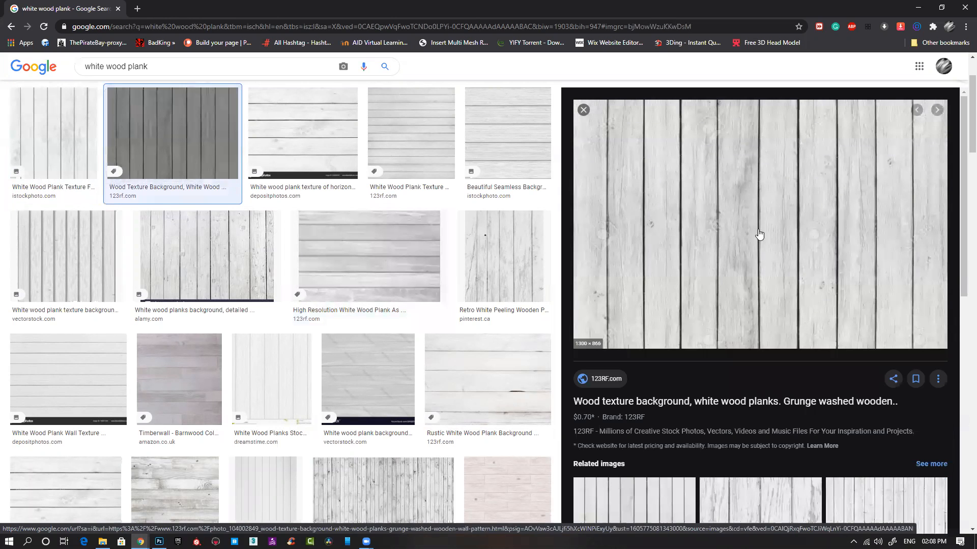
# Preview the Depositphotos horizontal planks, copy the 123RF horizontal white wood plank image, and switch to the house render in Photoshop.
pyautogui.click(294, 146)
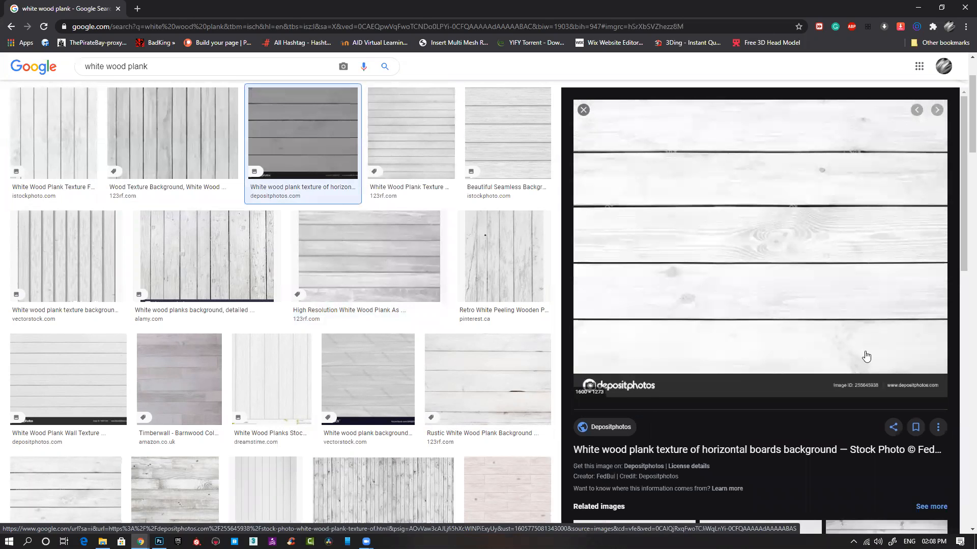
pyautogui.click(425, 148)
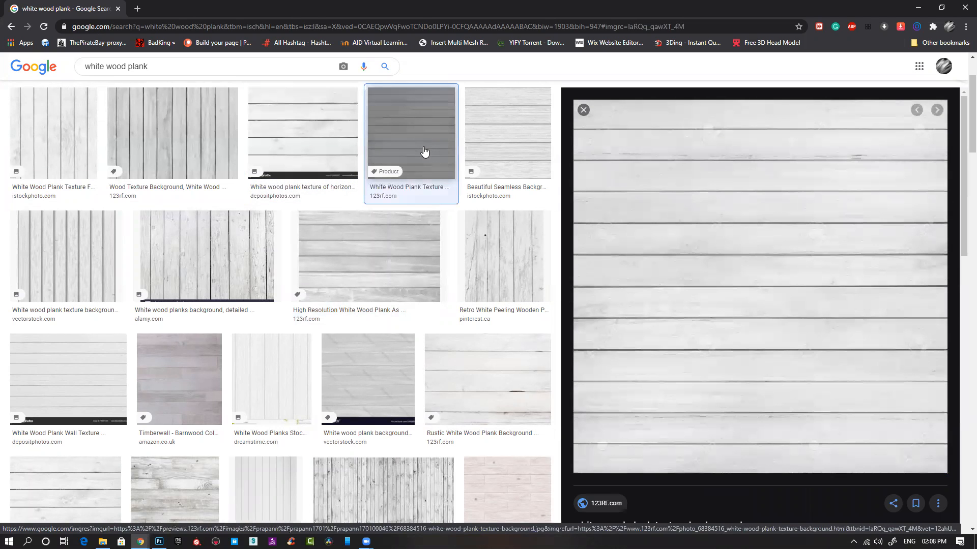
pyautogui.rightClick(731, 298)
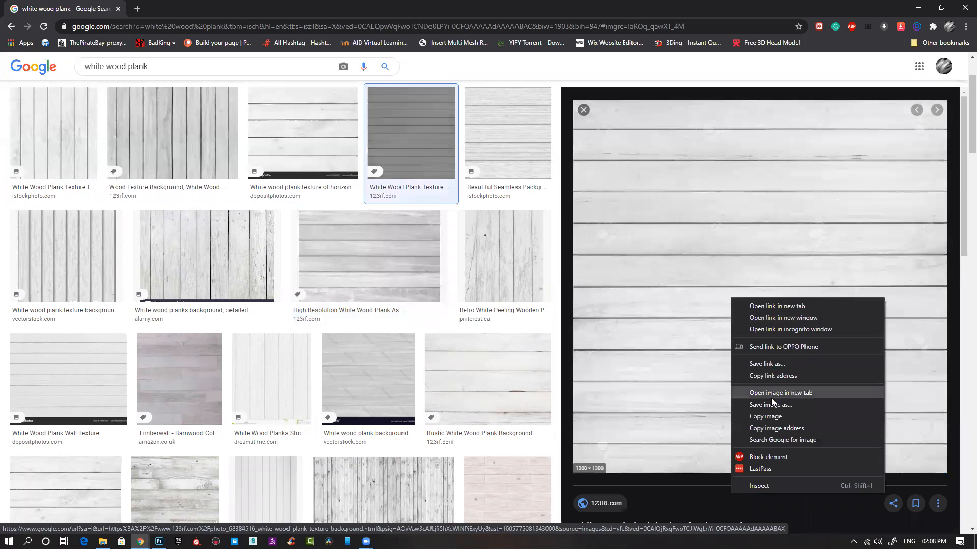
pyautogui.click(768, 417)
pyautogui.click(919, 8)
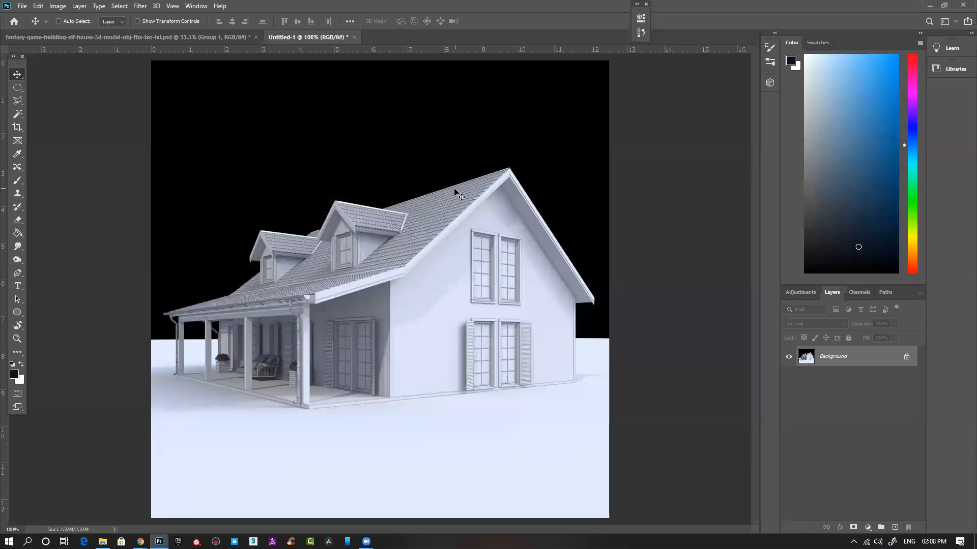
# Select the black background around the house and in the gaps between the porch posts with the Magic Wand.
pyautogui.press('w')
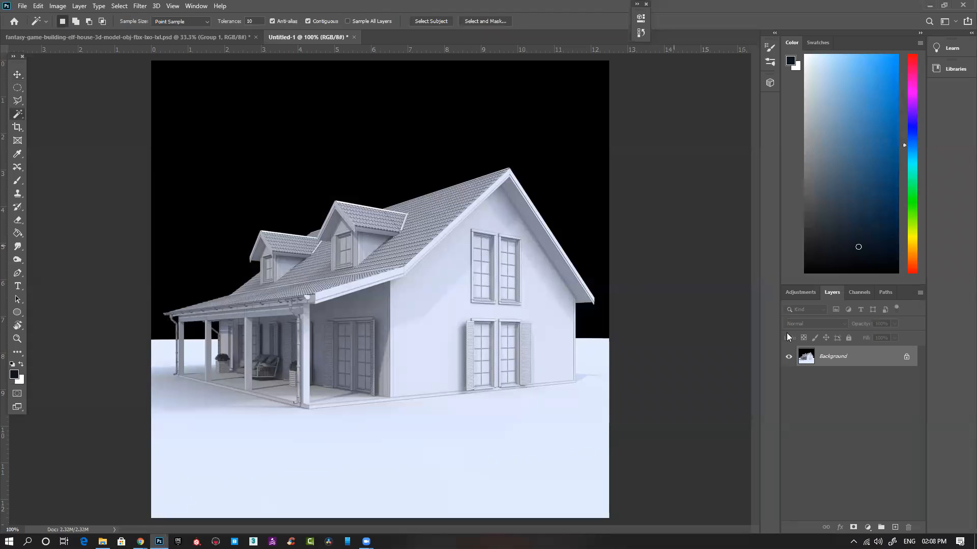
pyautogui.click(272, 542)
pyautogui.click(426, 142)
pyautogui.hotkey('ctrl', 'd')
pyautogui.click(296, 301)
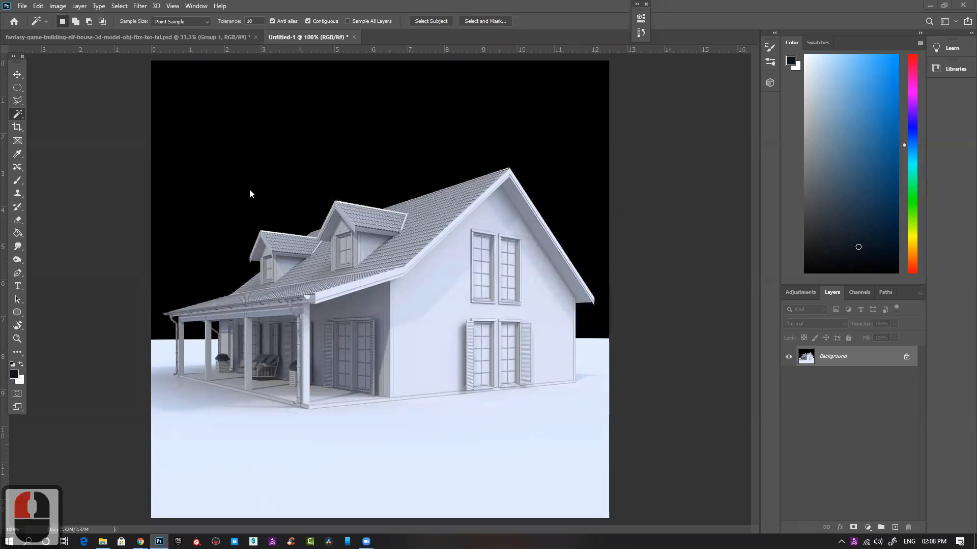
pyautogui.keyDown('ctrl'); pyautogui.click(178, 331); pyautogui.keyUp('ctrl')
pyautogui.keyDown('ctrl'); pyautogui.click(175, 279); pyautogui.keyUp('ctrl')
pyautogui.keyDown('shift'); pyautogui.click(175, 278); pyautogui.keyUp('shift')
pyautogui.keyDown('shift'); pyautogui.click(239, 326); pyautogui.keyUp('shift')
pyautogui.keyDown('shift'); pyautogui.click(326, 336); pyautogui.keyUp('shift')
pyautogui.keyDown('shift'); pyautogui.click(329, 305); pyautogui.keyUp('shift')
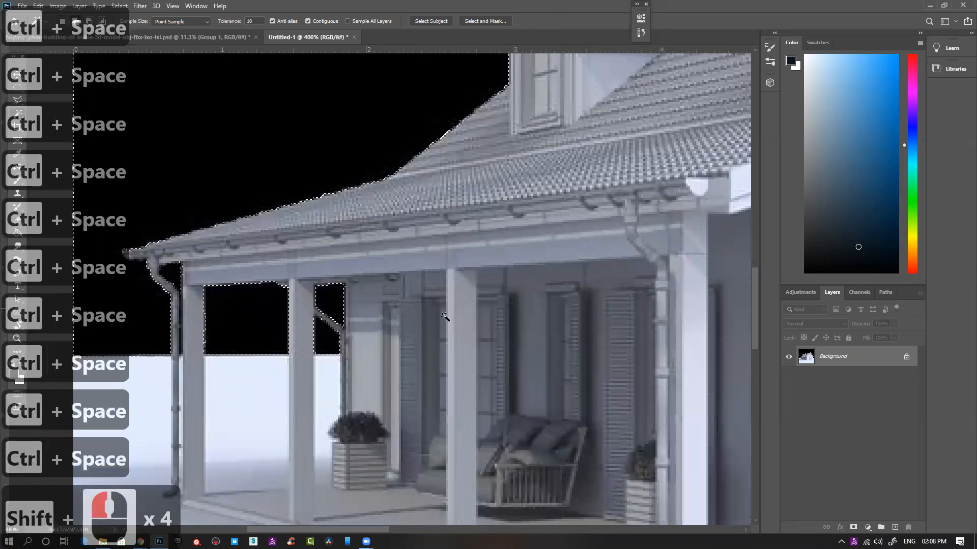
# Invert the selection and copy the house and ground onto a new layer.
pyautogui.hotkey('ctrl', '0')
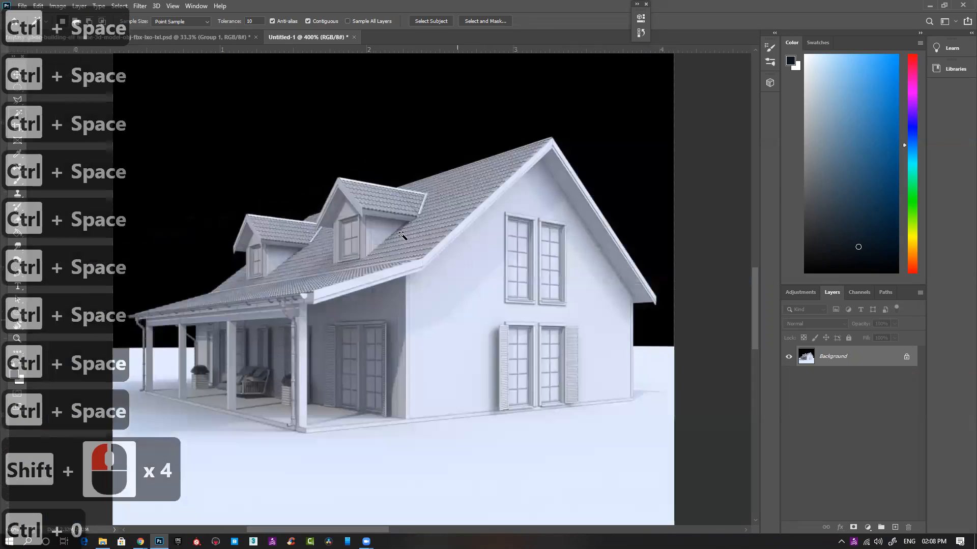
pyautogui.hotkey('ctrl', '-')
pyautogui.hotkey('ctrl', 'shift', 'i')
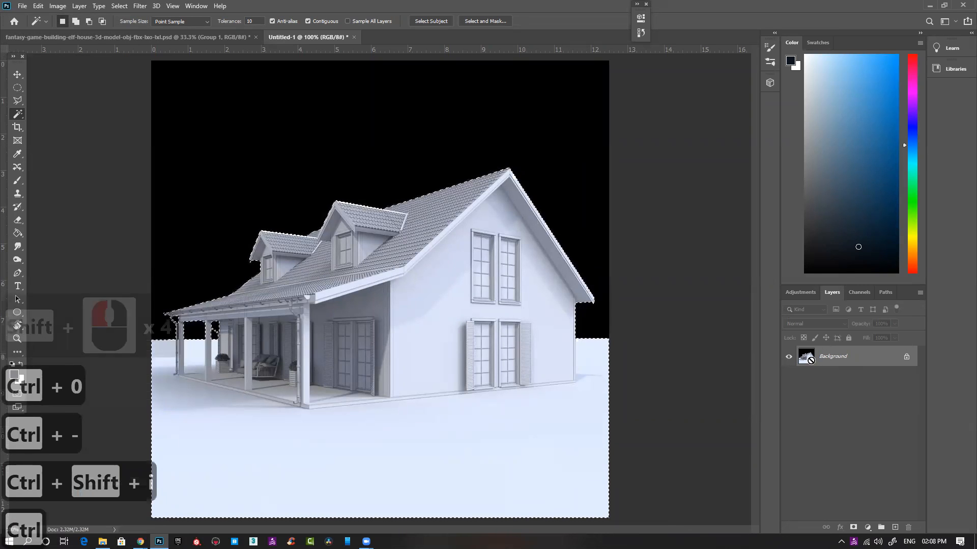
pyautogui.hotkey('ctrl', 'j')
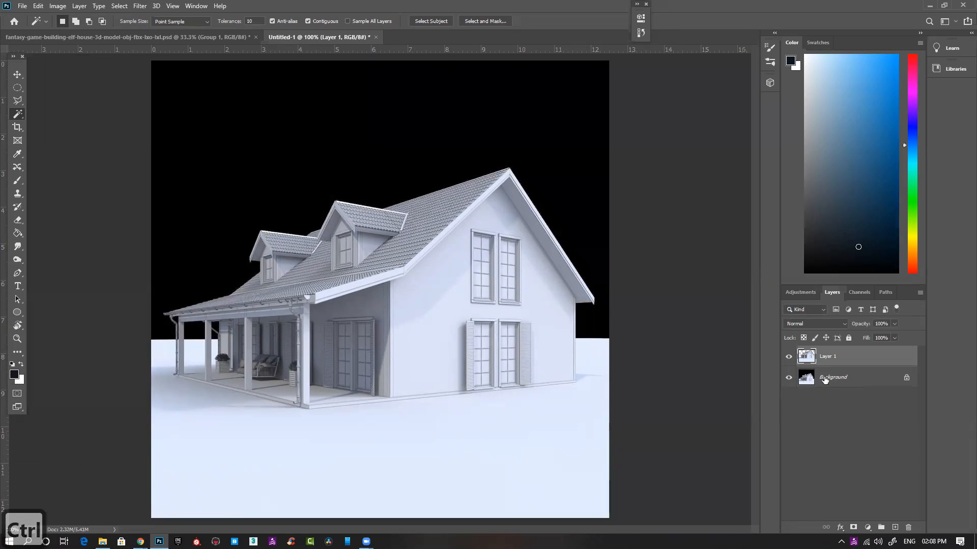
# Paste the copied plank texture and scale it proportionally to about 24% over the house's gable wall.
pyautogui.hotkey('ctrl', 'v')
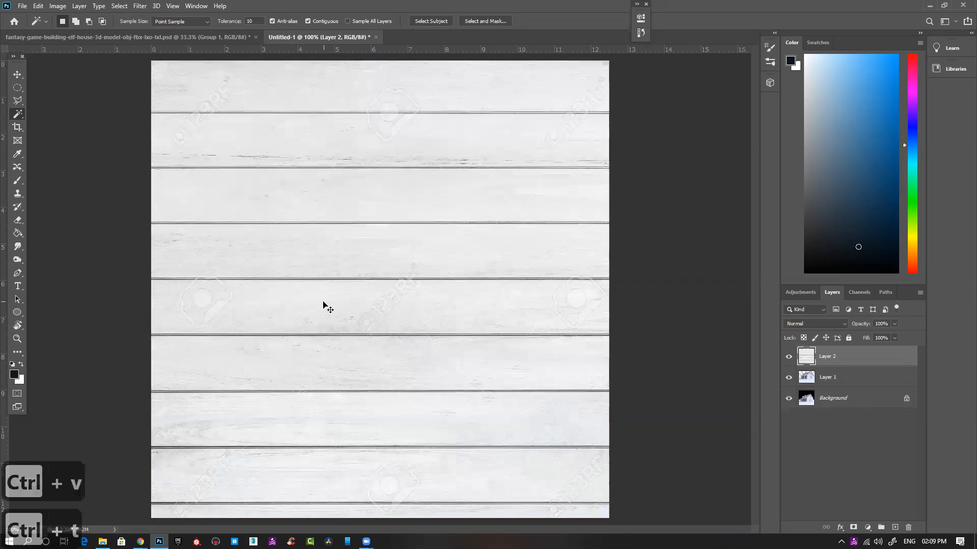
pyautogui.hotkey('ctrl', 't')
pyautogui.moveTo(151, 61); pyautogui.dragTo(441, 317)
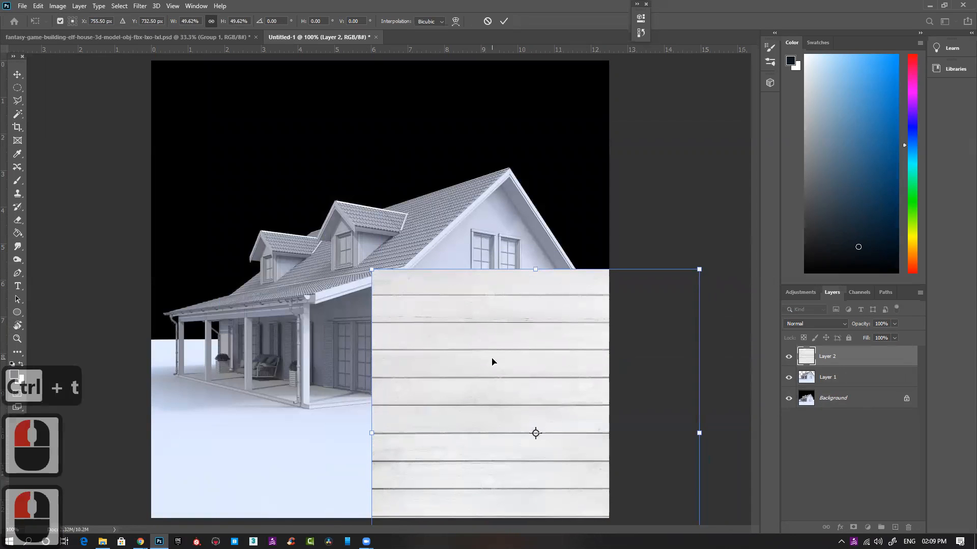
pyautogui.moveTo(570, 340); pyautogui.dragTo(442, 143)
pyautogui.moveTo(238, 76); pyautogui.dragTo(381, 265)
pyautogui.moveTo(523, 287); pyautogui.dragTo(544, 281)
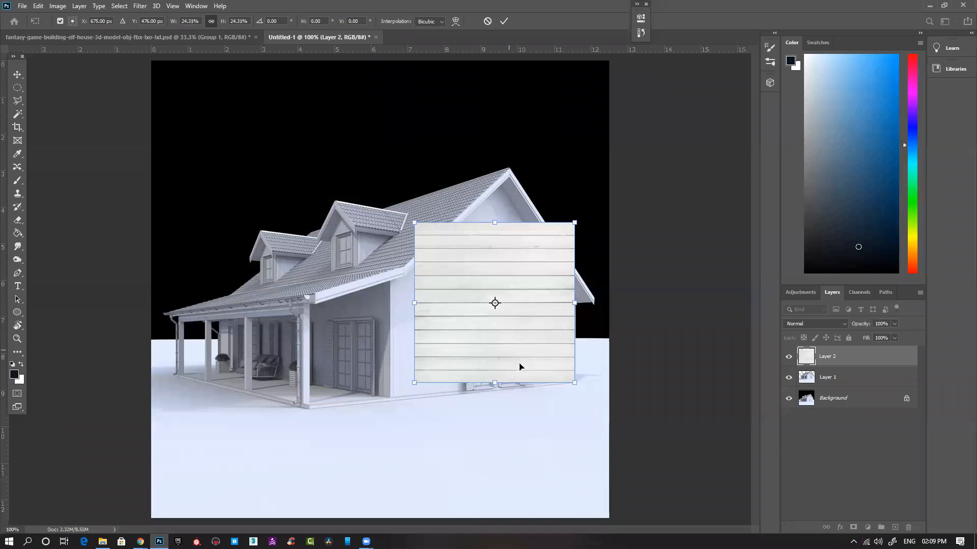
pyautogui.moveTo(538, 309)
pyautogui.mouseDown()
pyautogui.moveTo(513, 310)
pyautogui.moveTo(536, 310)
pyautogui.mouseUp()
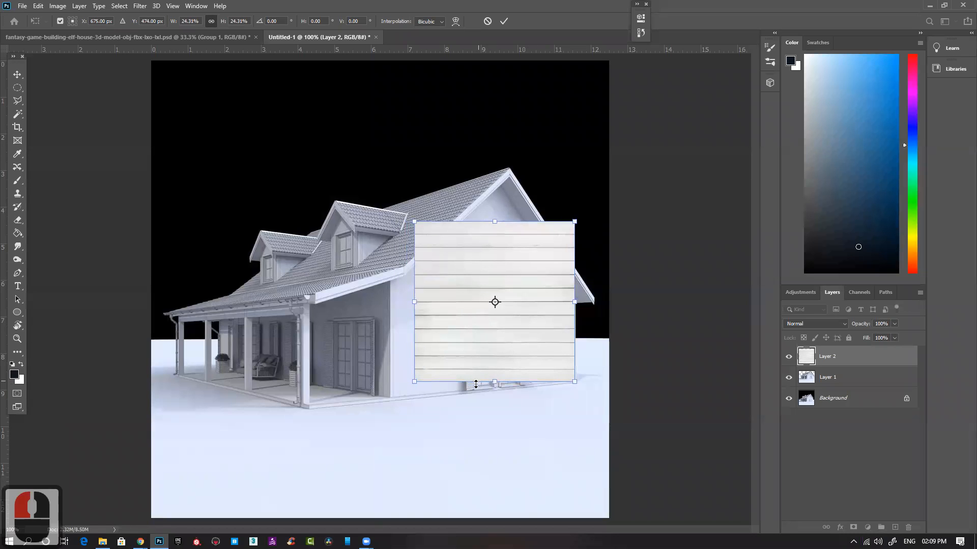
# Distort the plank texture's corners so its base and side edges follow the gable wall's perspective.
pyautogui.keyDown('ctrl'); pyautogui.click(471, 369); pyautogui.keyUp('ctrl')
pyautogui.moveTo(361, 399); pyautogui.dragTo(317, 429)
pyautogui.moveTo(682, 397); pyautogui.dragTo(678, 393)
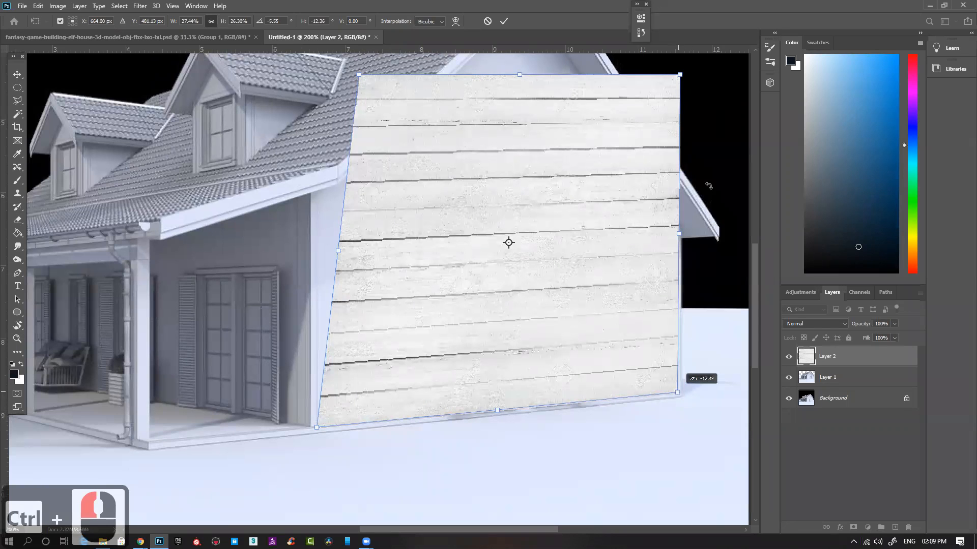
pyautogui.scroll(2, 708, 186)
pyautogui.moveTo(669, 136); pyautogui.dragTo(668, 138)
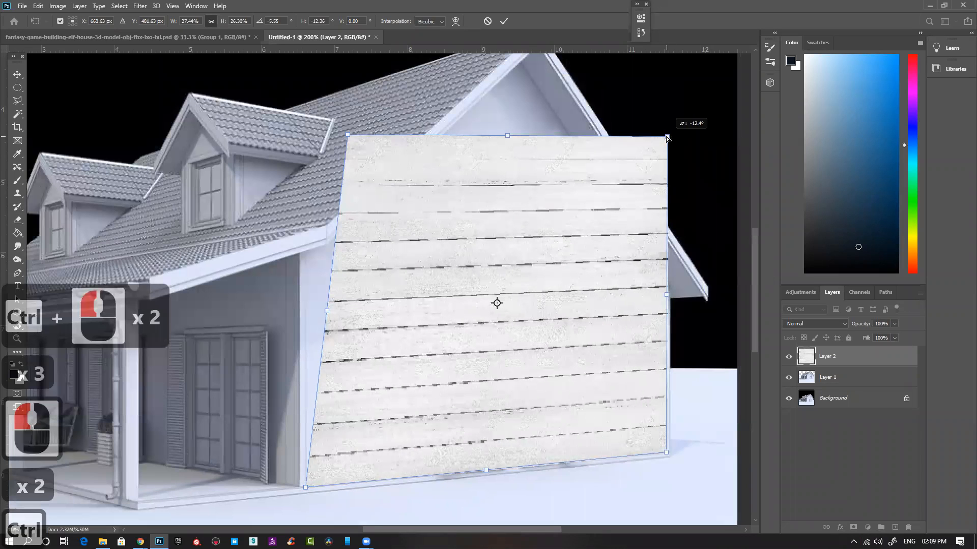
pyautogui.moveTo(349, 135); pyautogui.dragTo(305, 140)
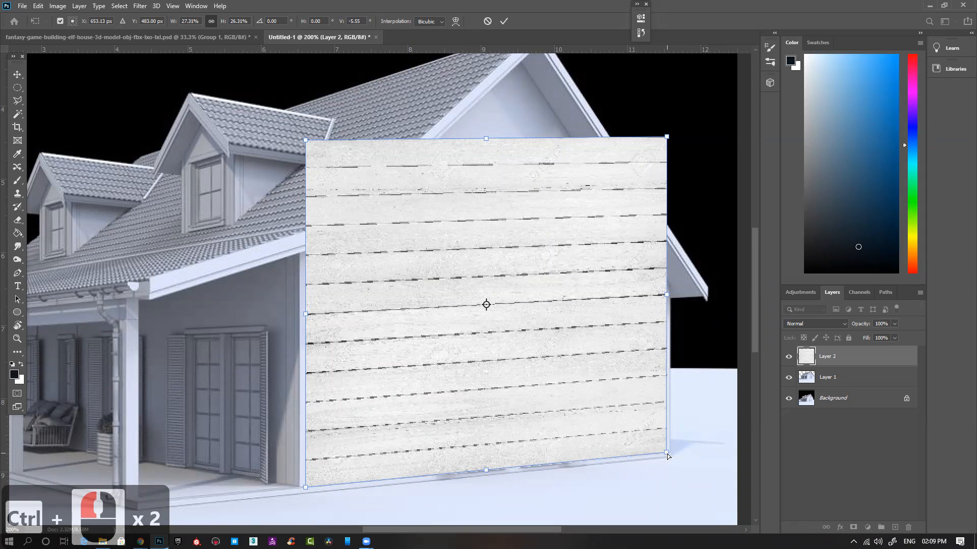
pyautogui.press('Return')
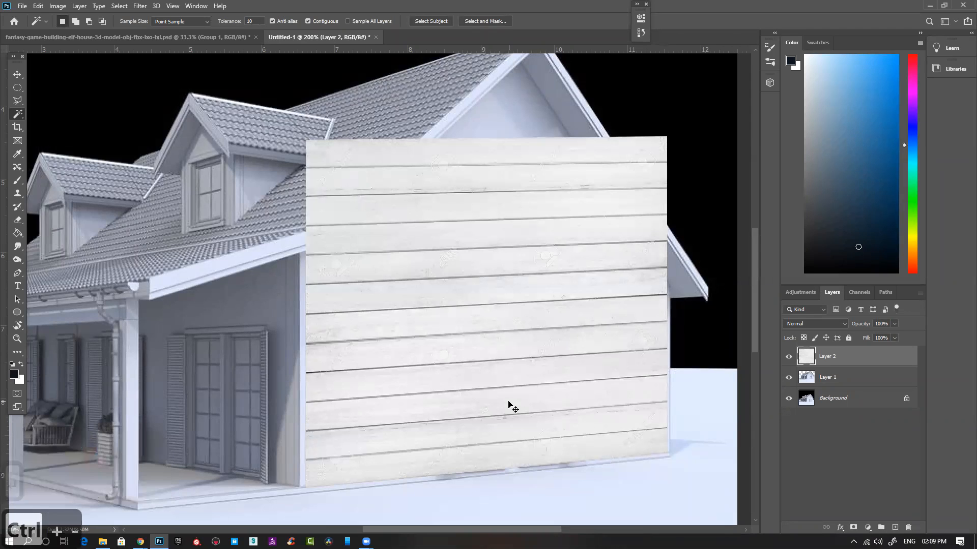
# Try duplicating the distorted plank panel upward over the gable, and undo back to the pasted full-size texture.
pyautogui.hotkey('ctrl', '-')
pyautogui.hotkey('ctrl', '-')
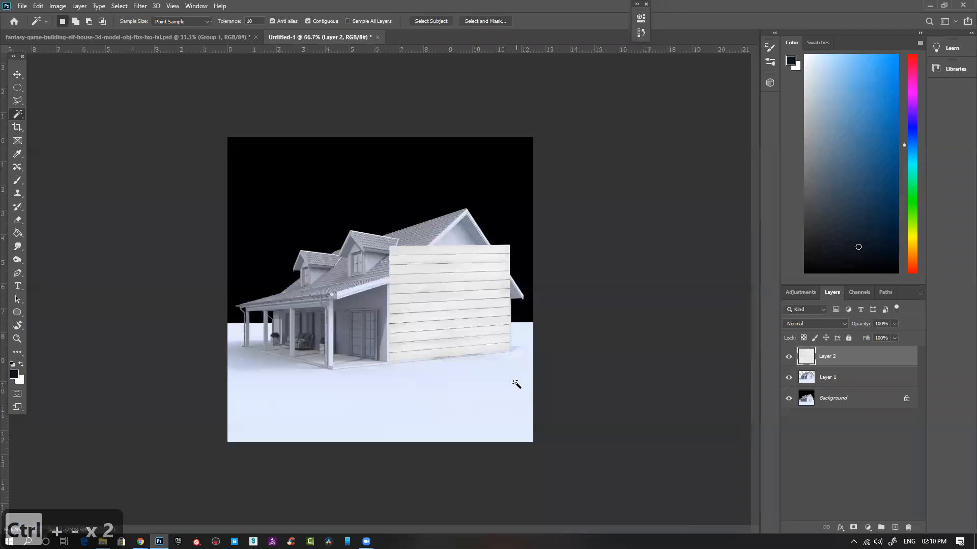
pyautogui.press('v')
pyautogui.moveTo(466, 345); pyautogui.dragTo(461, 227)
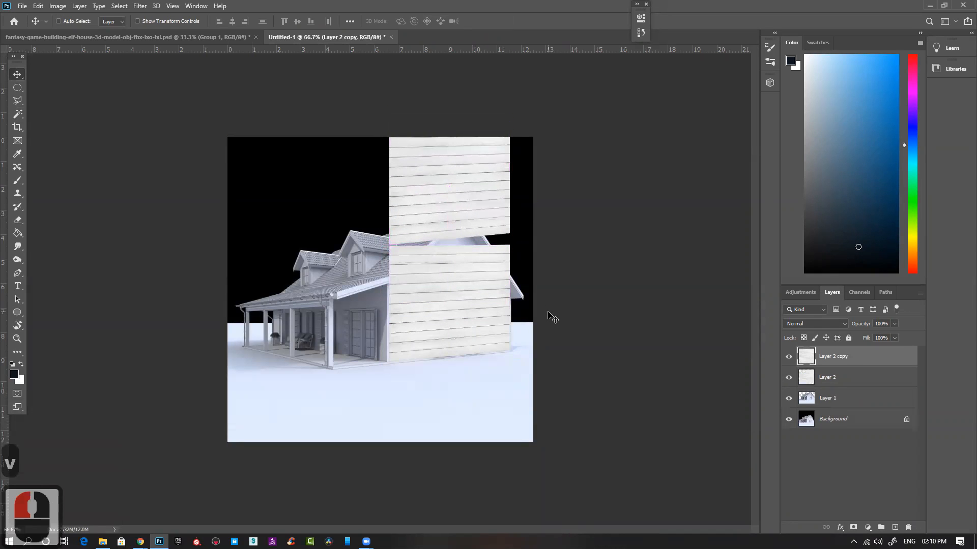
pyautogui.press('Delete')
pyautogui.hotkey('ctrl', 'z')
pyautogui.hotkey('ctrl', 'z')
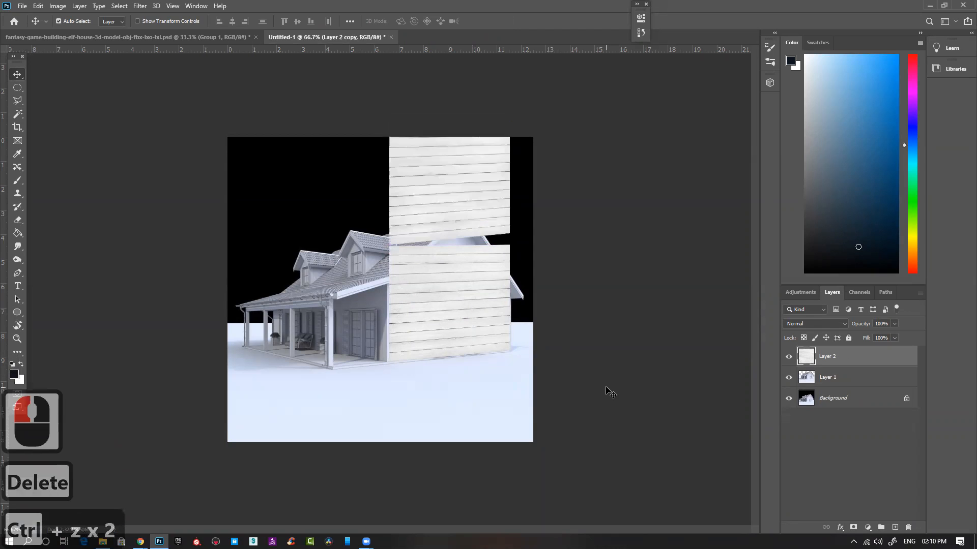
pyautogui.hotkey('ctrl', 'z')
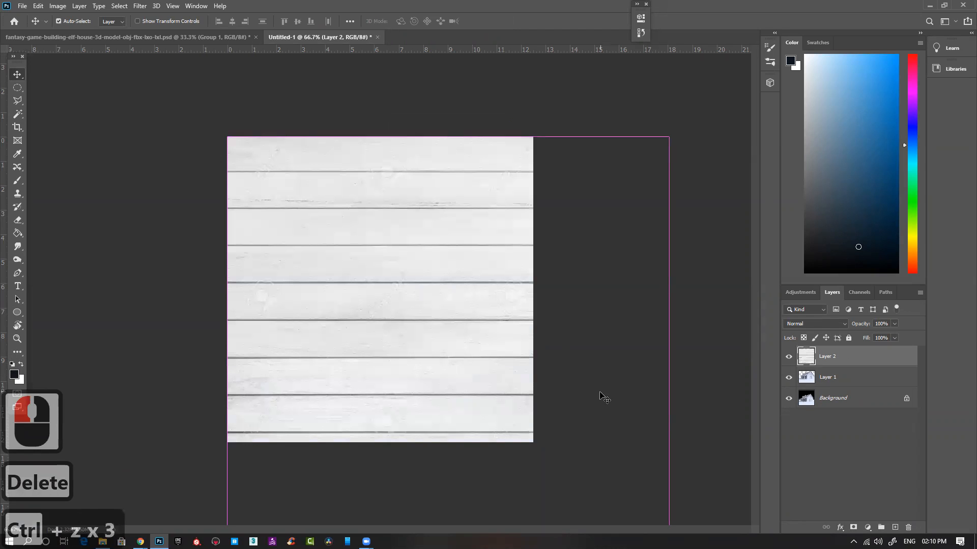
# Scale the plank texture proportionally to about 28% and place it over the lower part of the gable wall.
pyautogui.hotkey('ctrl', 't')
pyautogui.moveTo(229, 138); pyautogui.dragTo(449, 358)
pyautogui.moveTo(569, 420); pyautogui.dragTo(390, 252)
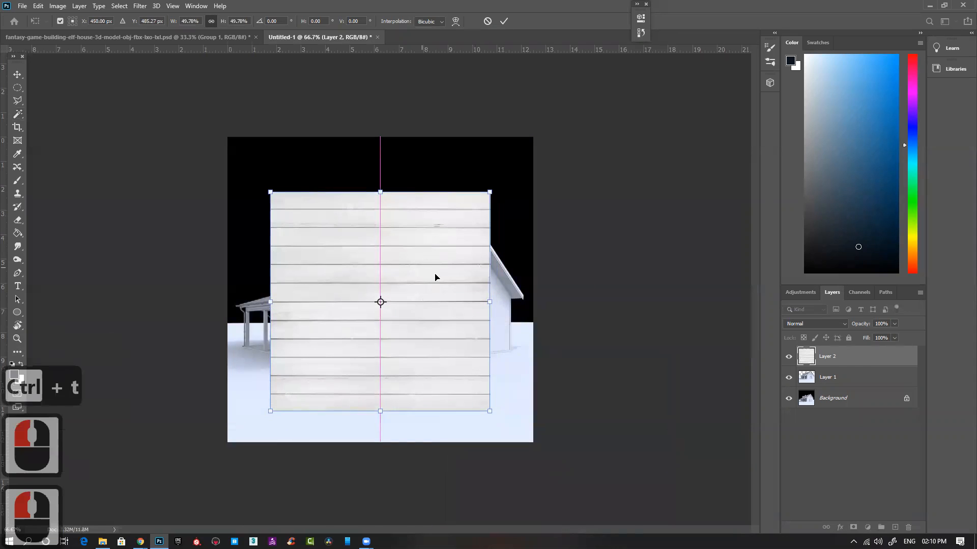
pyautogui.moveTo(270, 193); pyautogui.dragTo(366, 287)
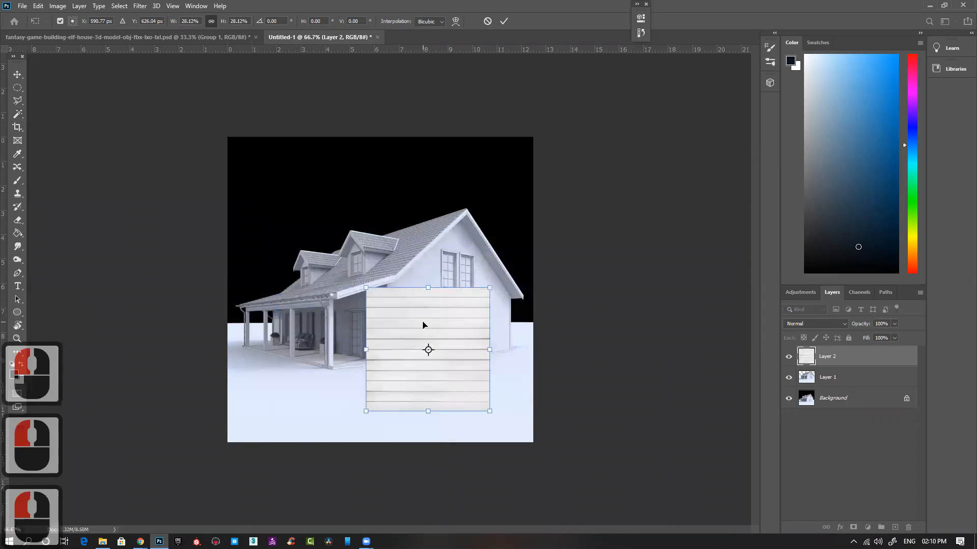
pyautogui.tripleClick(423, 325)
# Duplicate the plank panel directly above the original with its edges flush, and merge both panels into one layer.
pyautogui.press('v')
pyautogui.moveTo(434, 397); pyautogui.dragTo(432, 271)
pyautogui.hotkey('ctrl', 'space')
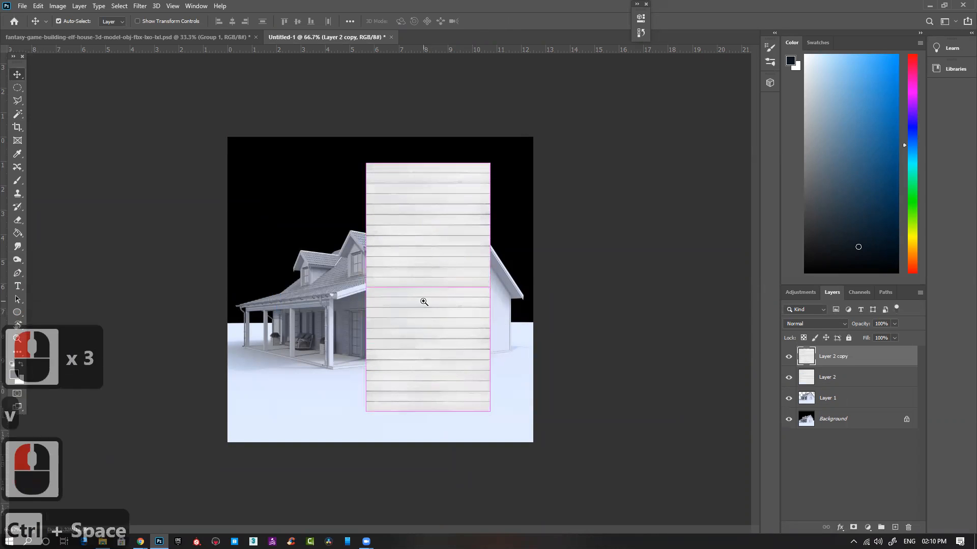
pyautogui.keyDown('ctrl'); pyautogui.click(423, 302); pyautogui.keyUp('ctrl')
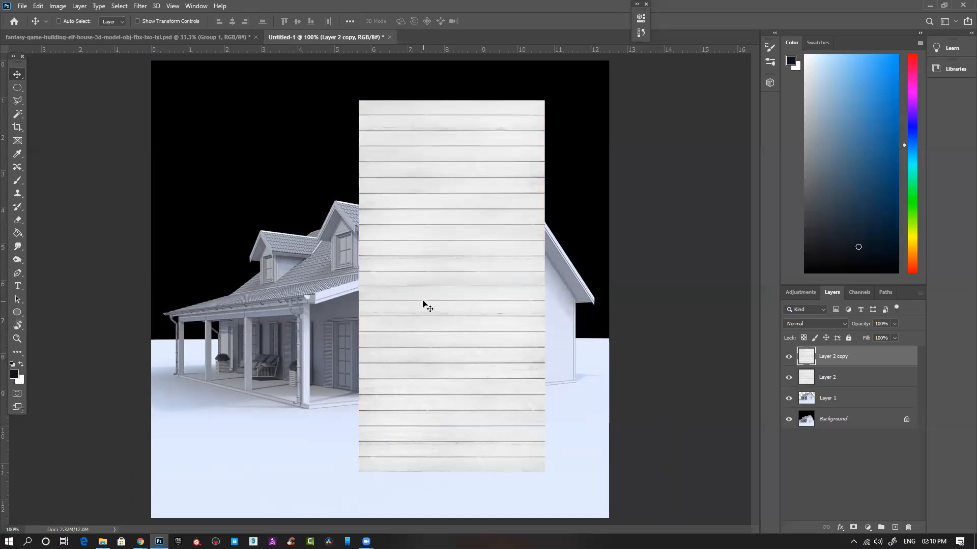
pyautogui.press('Up')
pyautogui.press('Up')
pyautogui.press('Down')
pyautogui.press('Down')
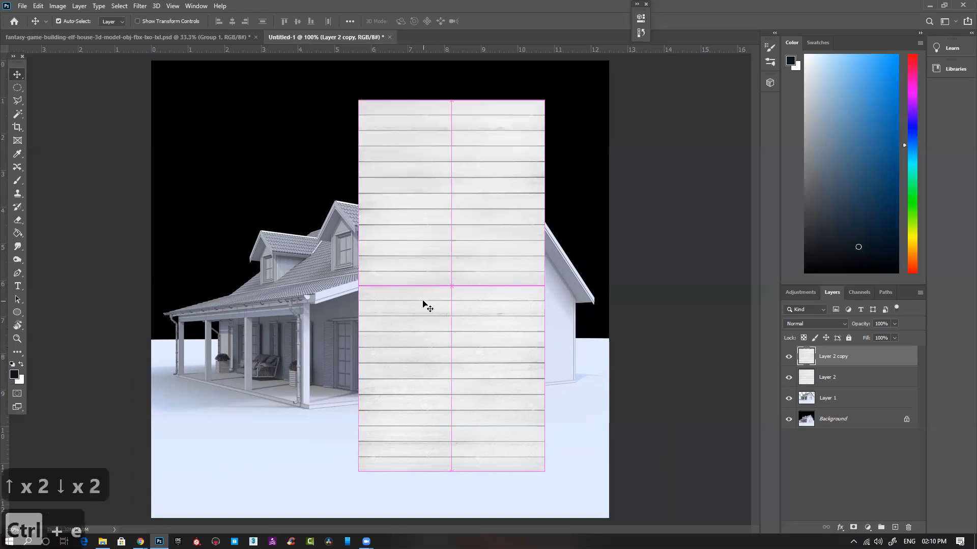
pyautogui.hotkey('ctrl', 'e')
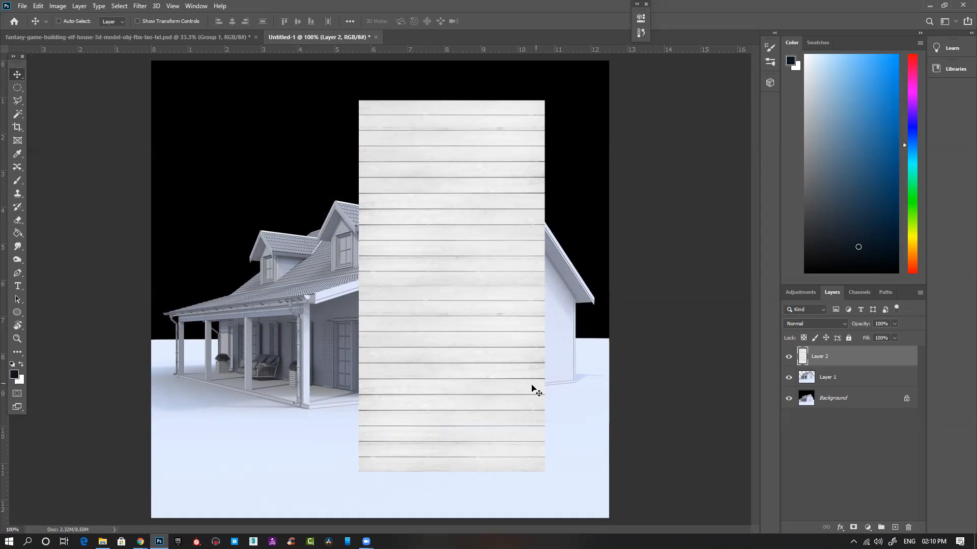
pyautogui.keyDown('ctrl'); pyautogui.click(407, 299); pyautogui.keyUp('ctrl')
pyautogui.keyDown('ctrl'); pyautogui.click(408, 299); pyautogui.keyUp('ctrl')
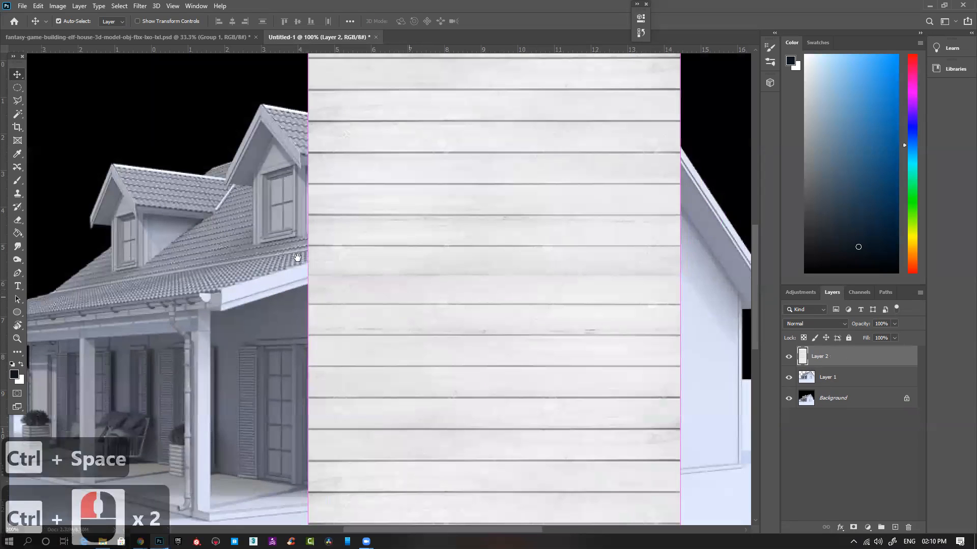
pyautogui.moveTo(501, 282); pyautogui.dragTo(368, 263)
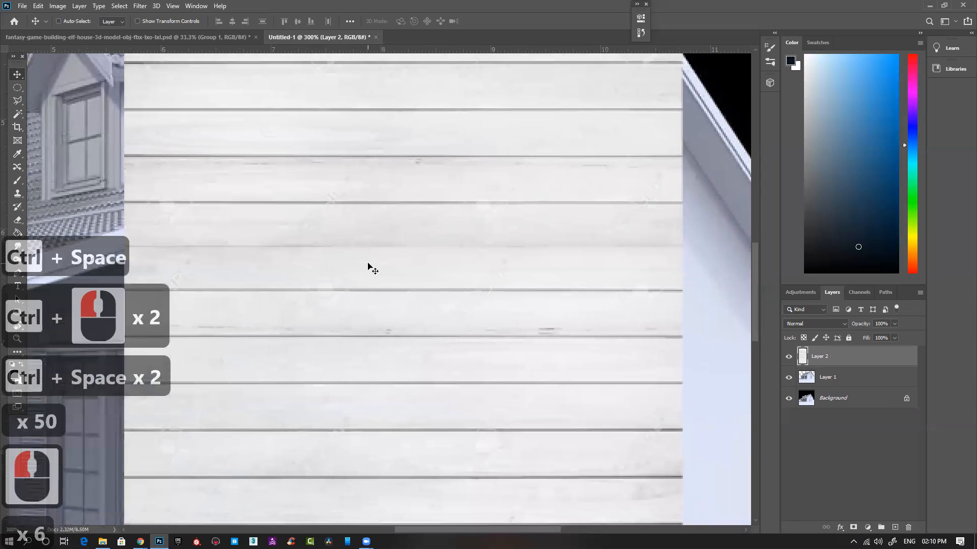
pyautogui.press('m')
pyautogui.moveTo(330, 309); pyautogui.dragTo(362, 253)
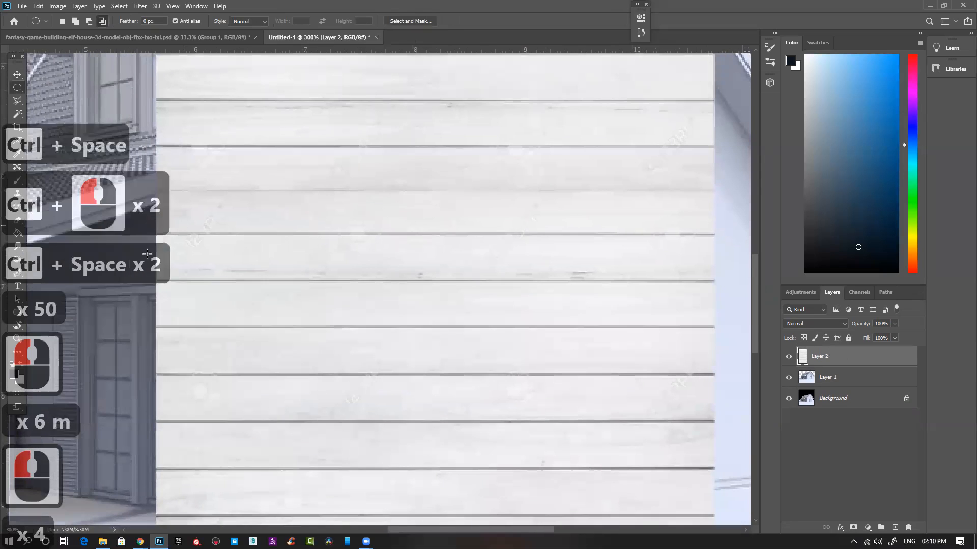
pyautogui.moveTo(156, 321); pyautogui.dragTo(715, 330)
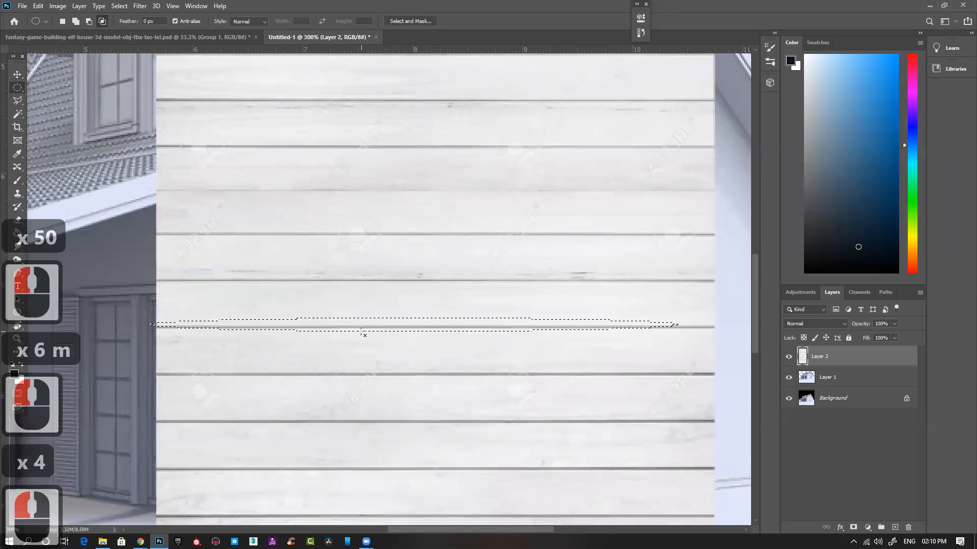
pyautogui.click(363, 331)
# Select a thin rectangular strip across the full plank panel width around the groove between two middle boards.
pyautogui.rightClick(20, 88)
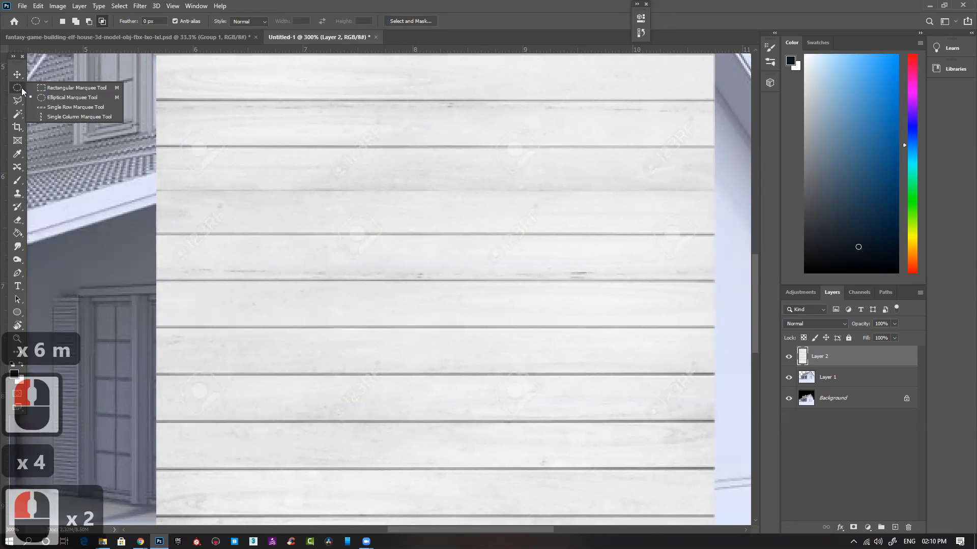
pyautogui.click(61, 87)
pyautogui.moveTo(148, 317); pyautogui.dragTo(725, 341)
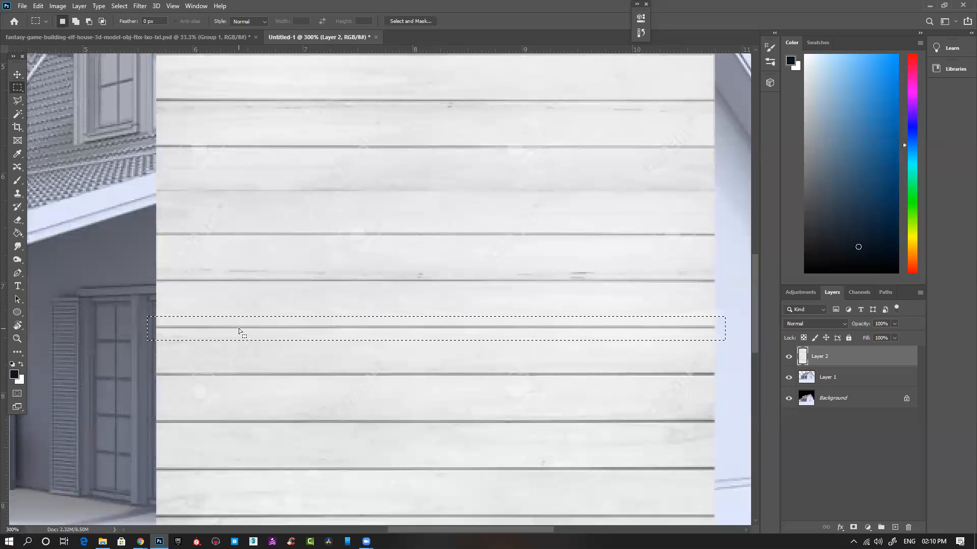
pyautogui.click(124, 8)
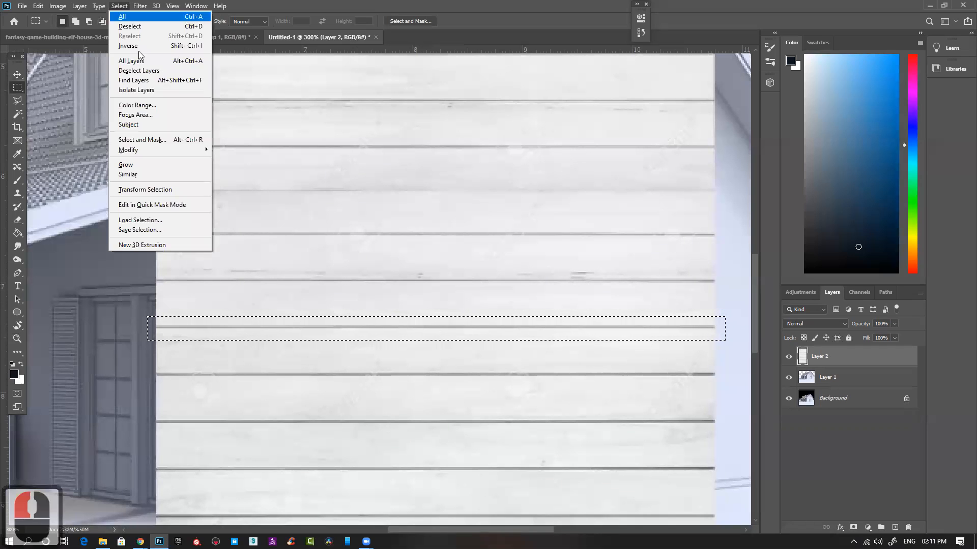
pyautogui.click(154, 151)
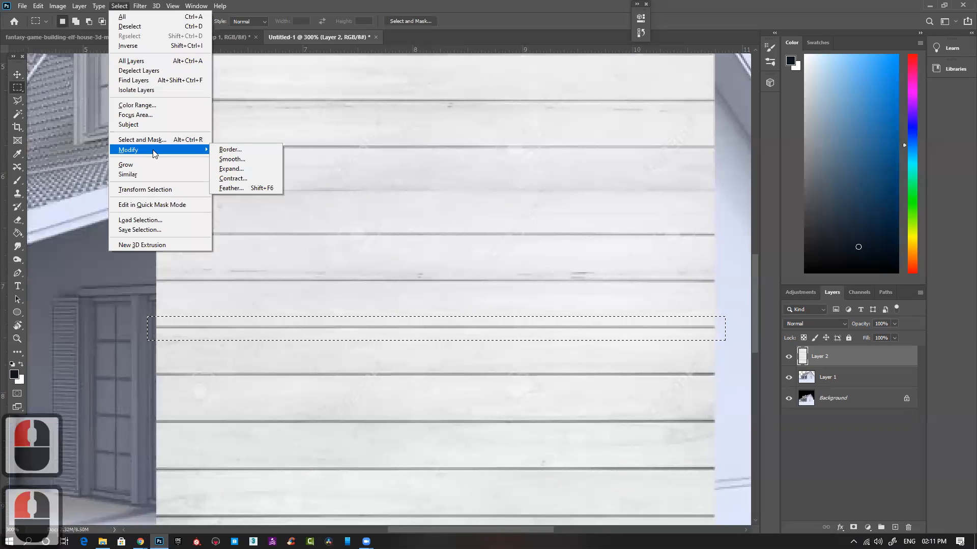
pyautogui.click(247, 188)
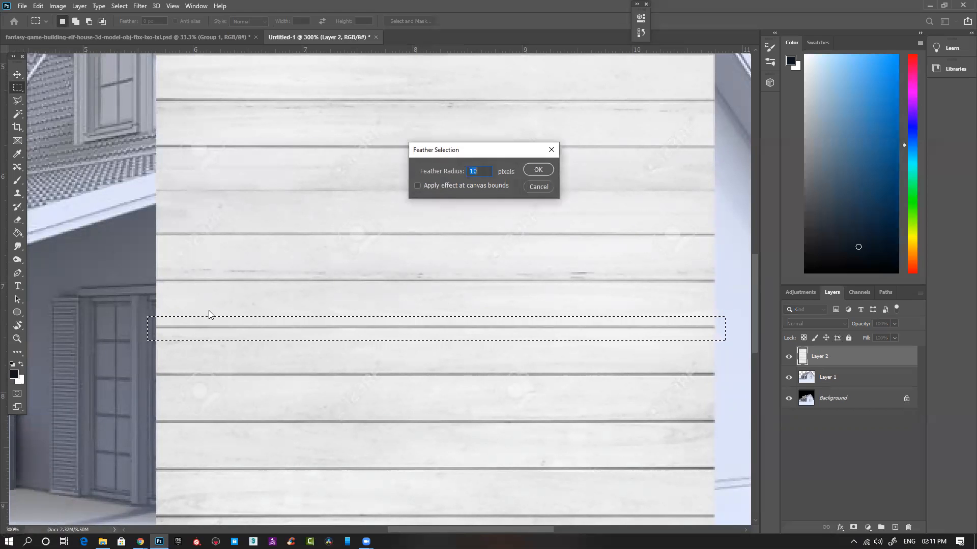
pyautogui.click(543, 187)
# Try copying the selected groove strip to a new layer and moving it over the groove two boards higher.
pyautogui.hotkey('ctrl', 'j')
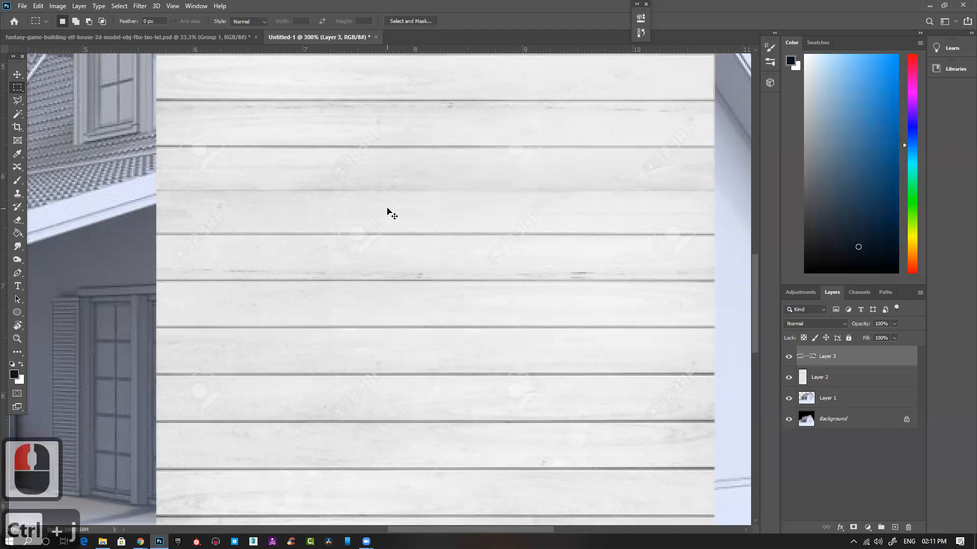
pyautogui.press('v')
pyautogui.moveTo(394, 329); pyautogui.dragTo(392, 237)
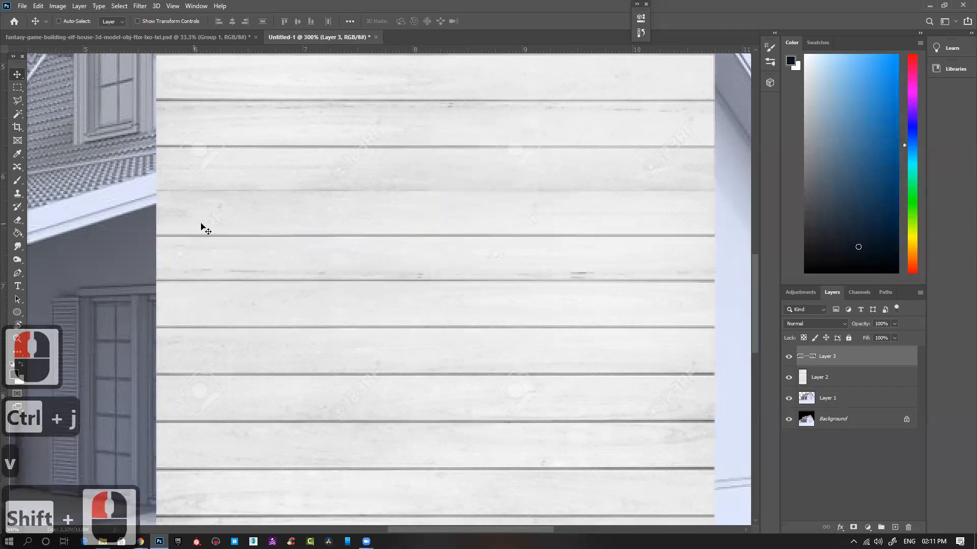
pyautogui.keyDown('ctrl'); pyautogui.click(184, 243); pyautogui.keyUp('ctrl')
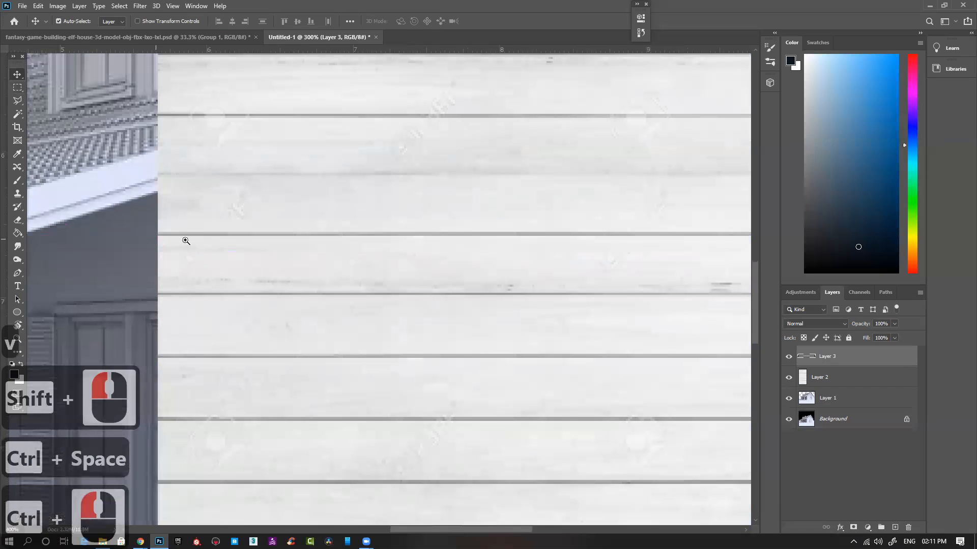
pyautogui.keyDown('ctrl'); pyautogui.click(180, 221); pyautogui.keyUp('ctrl')
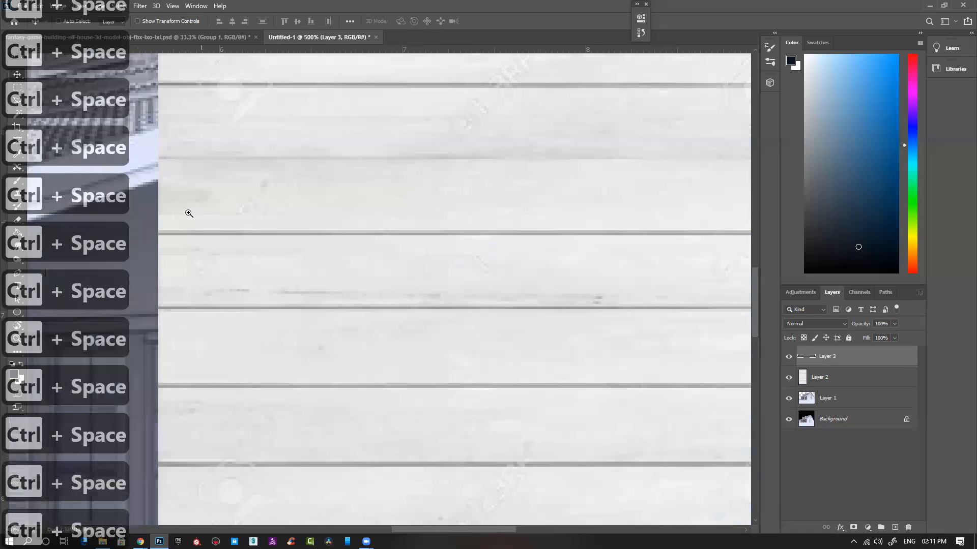
pyautogui.keyDown('ctrl'); pyautogui.click(188, 213); pyautogui.keyUp('ctrl')
pyautogui.keyDown('ctrl'); pyautogui.click(188, 213); pyautogui.keyUp('ctrl')
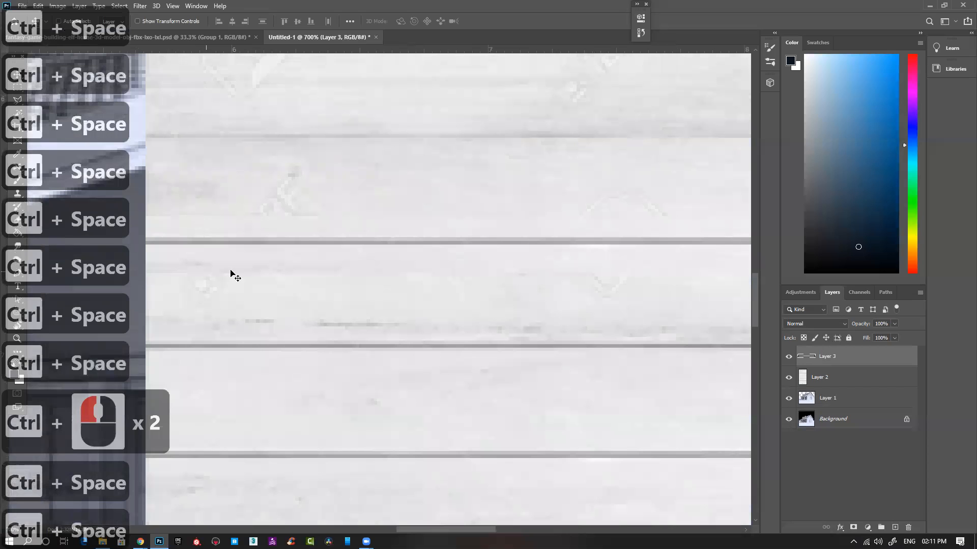
pyautogui.hotkey('ctrl', '-')
pyautogui.hotkey('ctrl', '-')
pyautogui.hotkey('ctrl', '-')
pyautogui.hotkey('ctrl', '-')
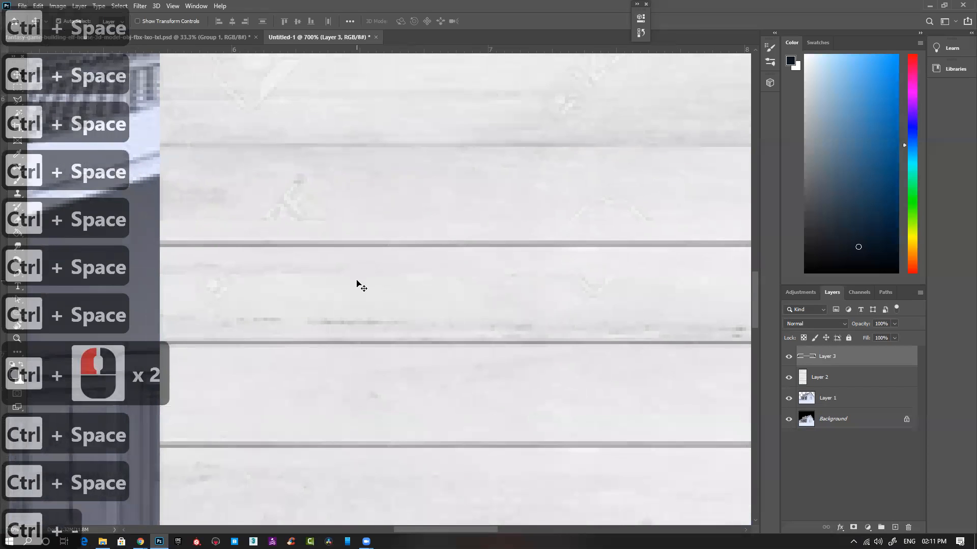
pyautogui.hotkey('ctrl', '-')
pyautogui.hotkey('ctrl', '-')
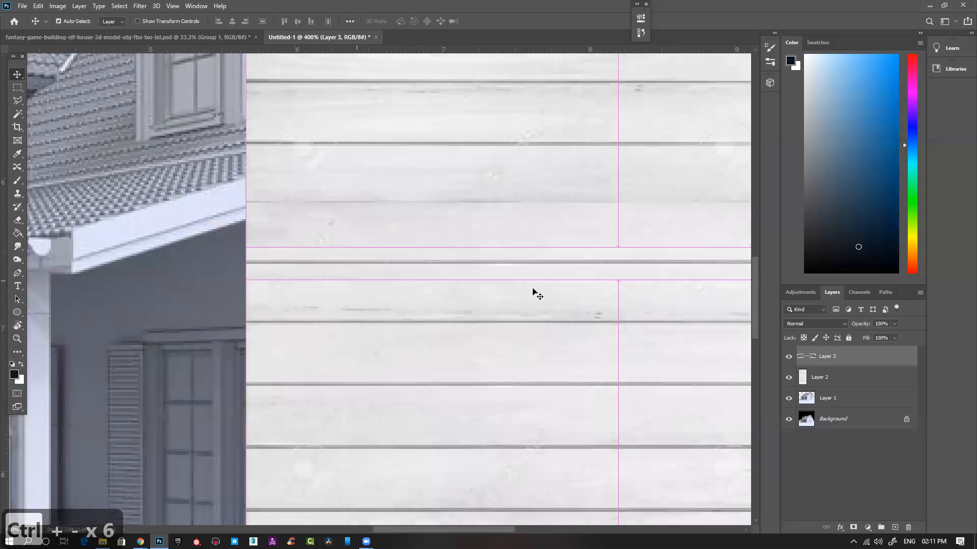
# Delete the copied groove strip, and undo back to the rectangular selection on the plank layer.
pyautogui.press('Delete')
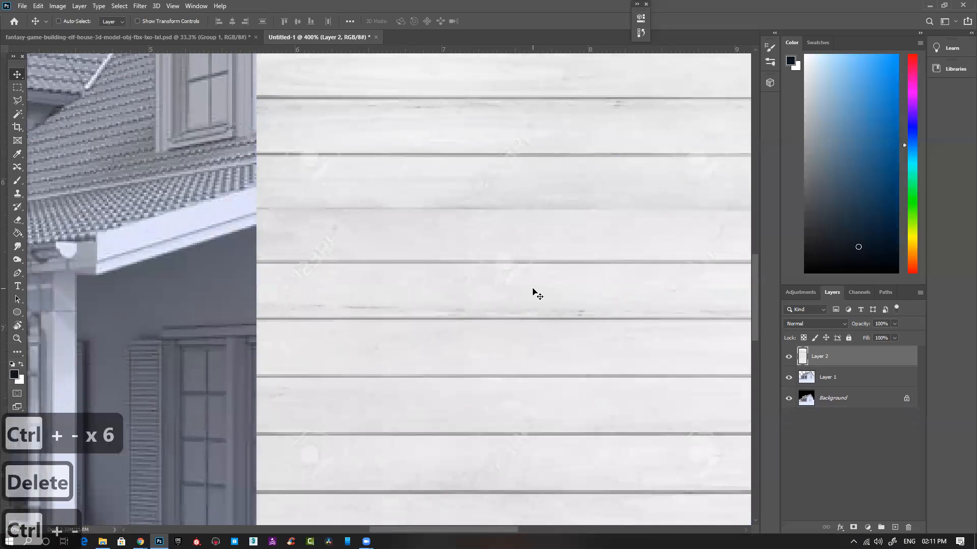
pyautogui.hotkey('ctrl', '-')
pyautogui.hotkey('ctrl', 'z')
pyautogui.hotkey('ctrl', 'z')
pyautogui.hotkey('ctrl', 'z')
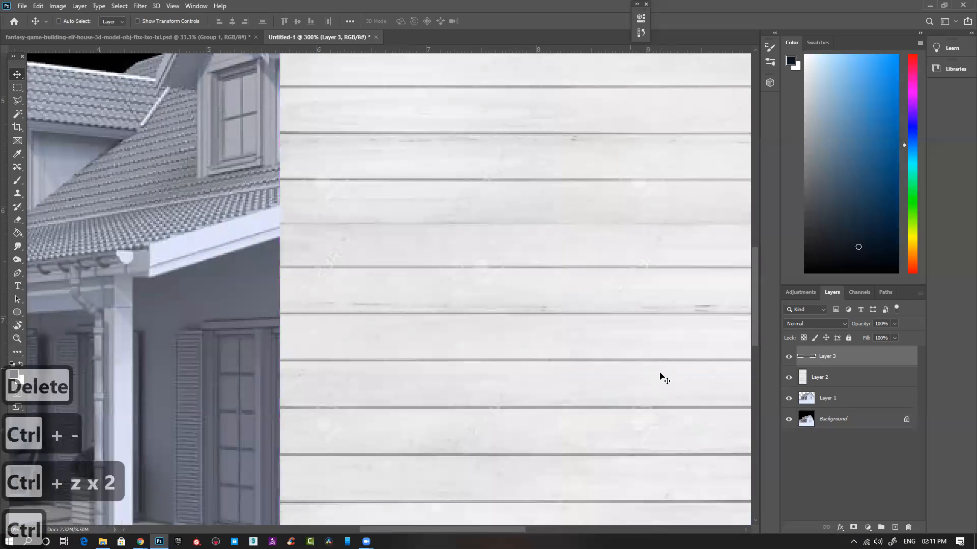
# Feather the rectangular strip selection by 2 pixels.
pyautogui.click(119, 6)
pyautogui.click(204, 150)
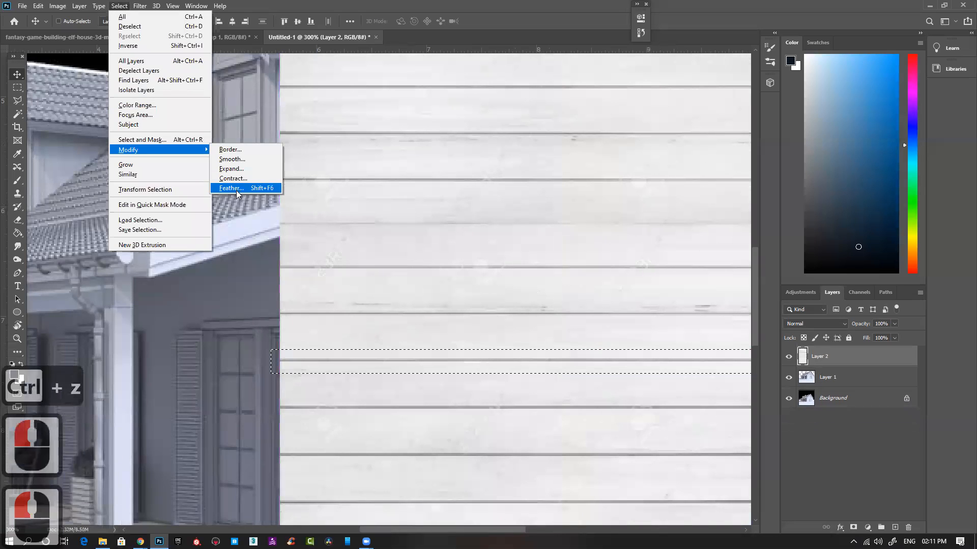
pyautogui.click(236, 190)
pyautogui.scroll(-10, 480, 173)
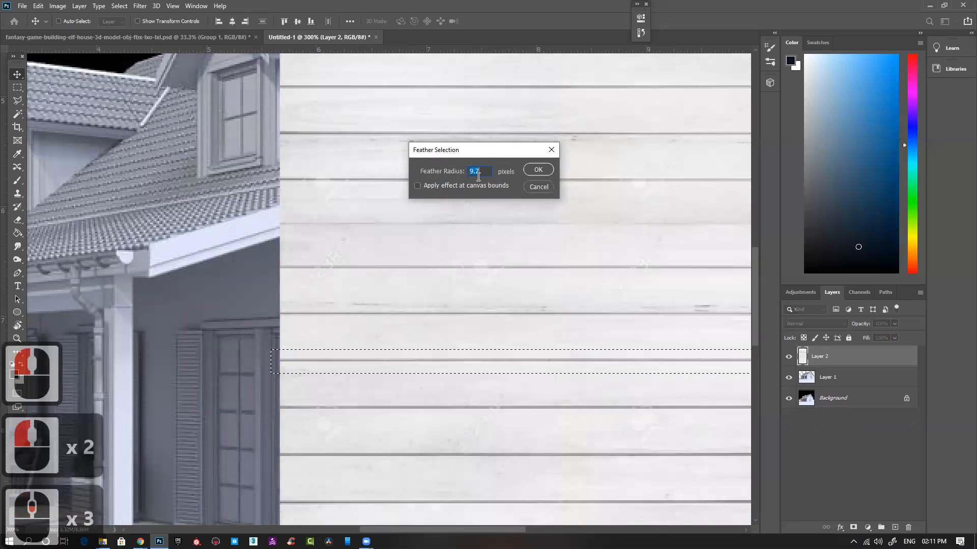
pyautogui.write('3')
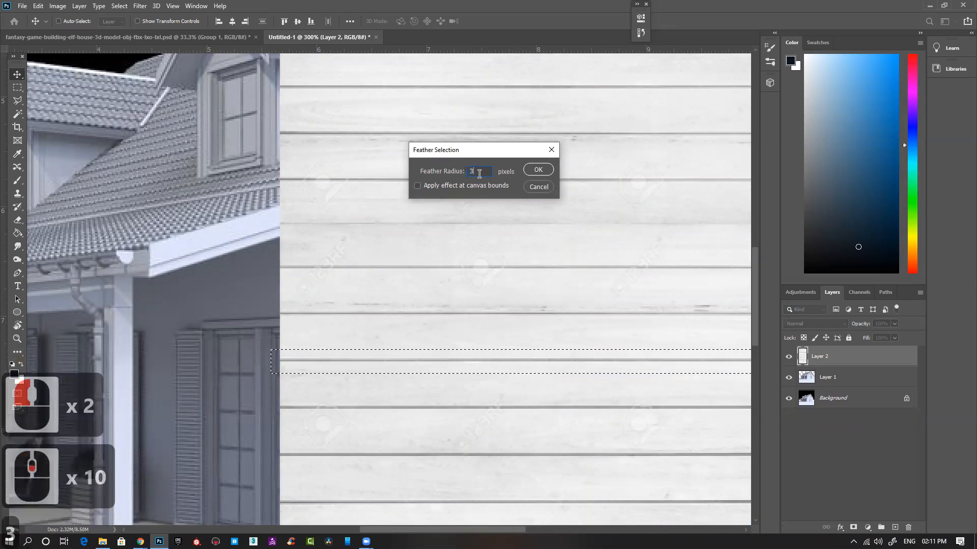
pyautogui.doubleClick(475, 172)
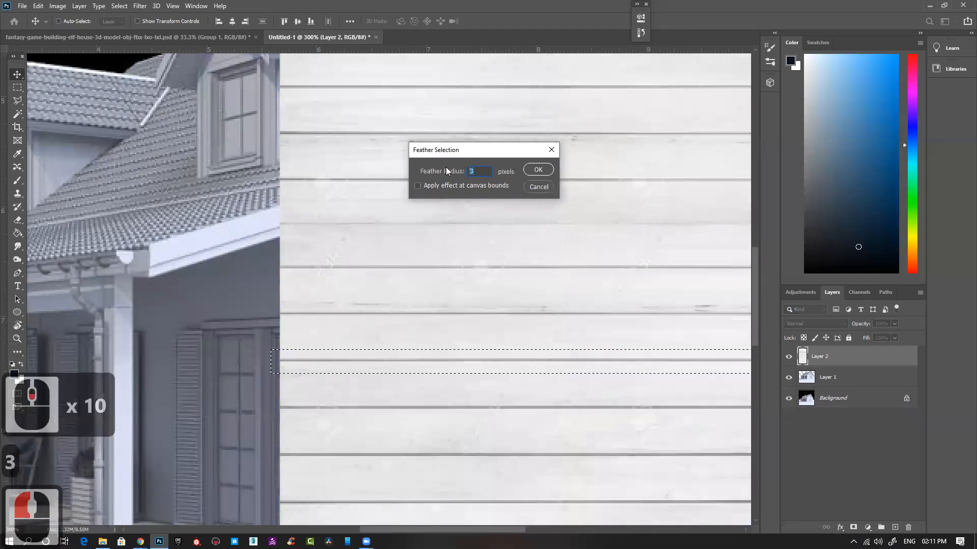
pyautogui.write('2')
pyautogui.click(538, 169)
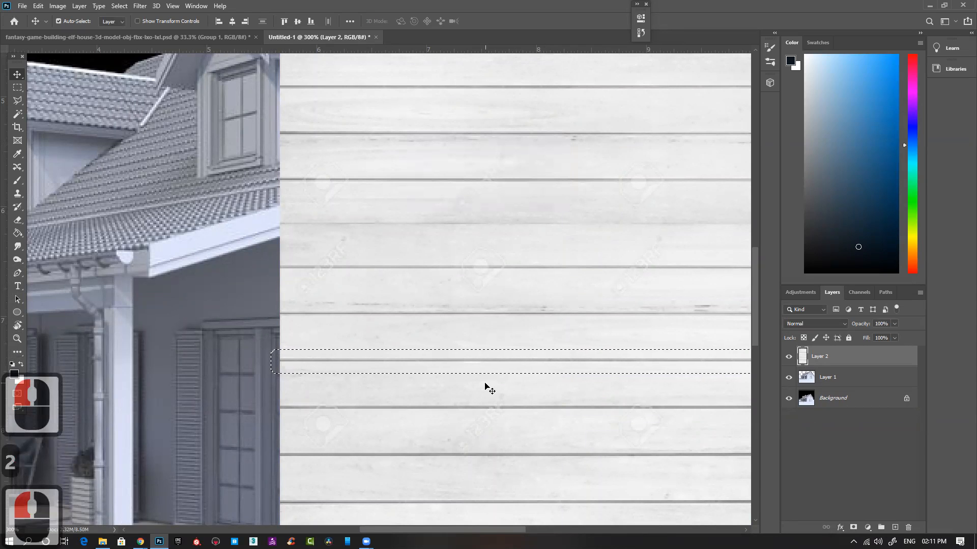
# Copy the feathered groove strip to a new layer and move it straight up over the thinner groove two boards higher.
pyautogui.hotkey('ctrl', 'j')
pyautogui.moveTo(499, 371); pyautogui.dragTo(487, 270)
pyautogui.hotkey('ctrl', 'space')
pyautogui.click(308, 259)
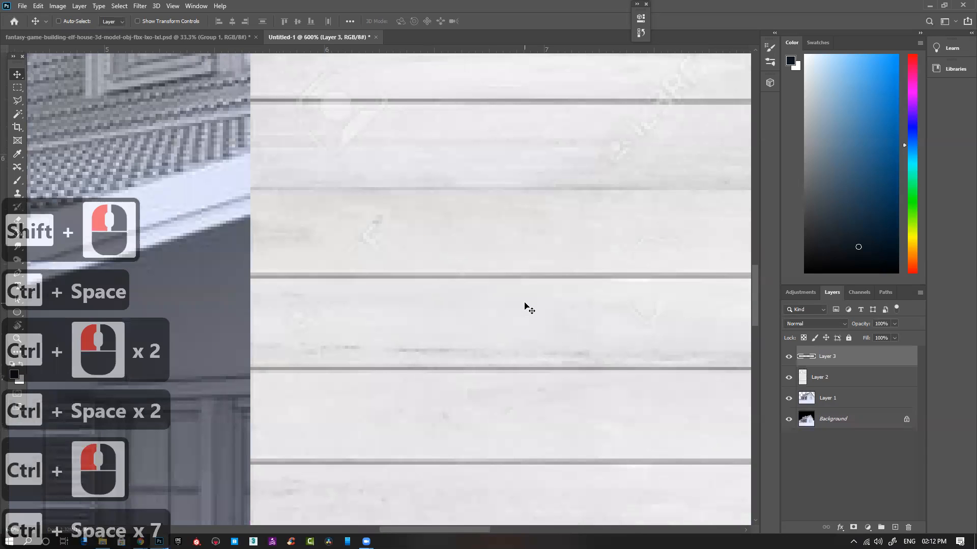
pyautogui.press('ctrl')
pyautogui.hotkey('ctrl', '-')
pyautogui.hotkey('ctrl', '-')
pyautogui.hotkey('ctrl', '-')
pyautogui.hotkey('ctrl', '-')
pyautogui.hotkey('ctrl', '-')
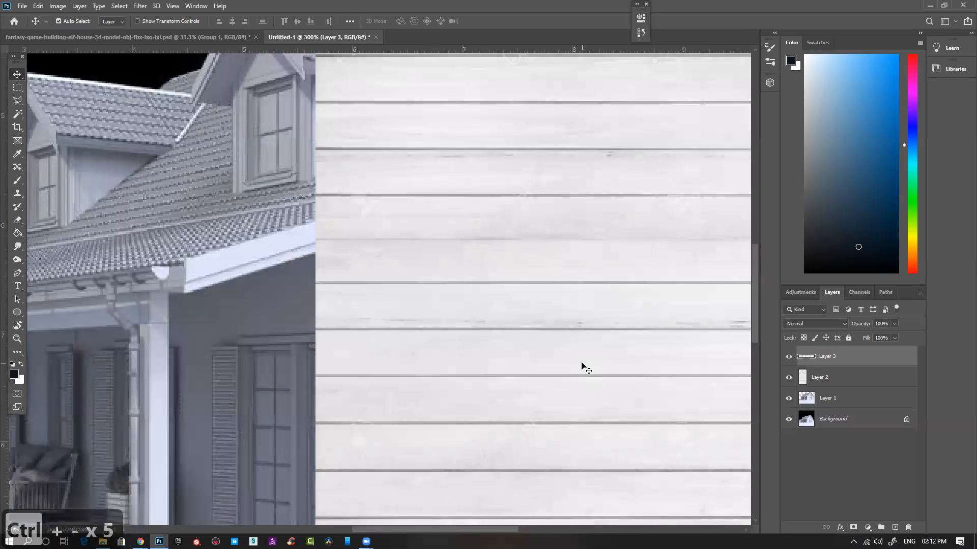
pyautogui.hotkey('ctrl', '-')
pyautogui.hotkey('ctrl', '-')
# Duplicate the groove strip one board higher over the faint seam, and merge both strips into the plank layer.
pyautogui.keyDown('ctrl'); pyautogui.click(456, 303); pyautogui.keyUp('ctrl')
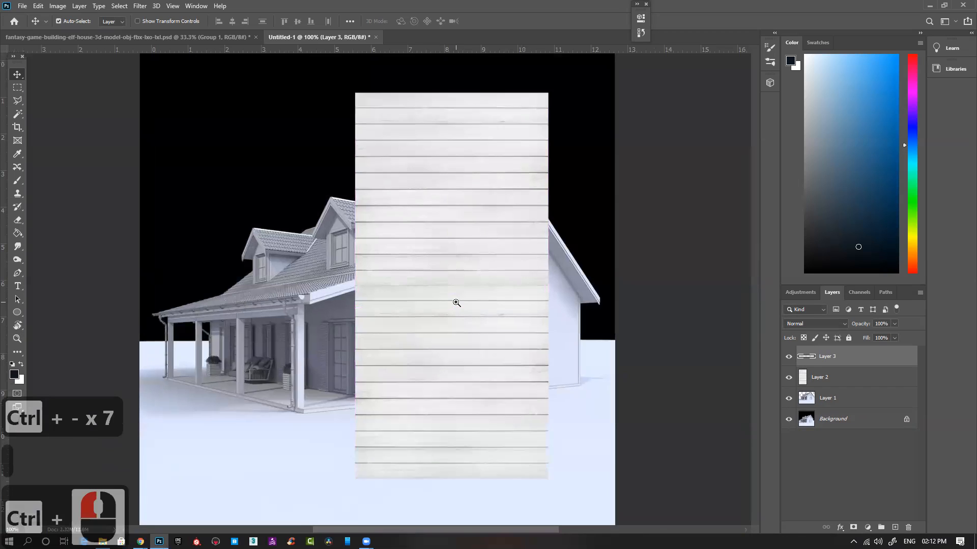
pyautogui.keyDown('ctrl'); pyautogui.click(415, 297); pyautogui.keyUp('ctrl')
pyautogui.keyDown('ctrl'); pyautogui.click(414, 298); pyautogui.keyUp('ctrl')
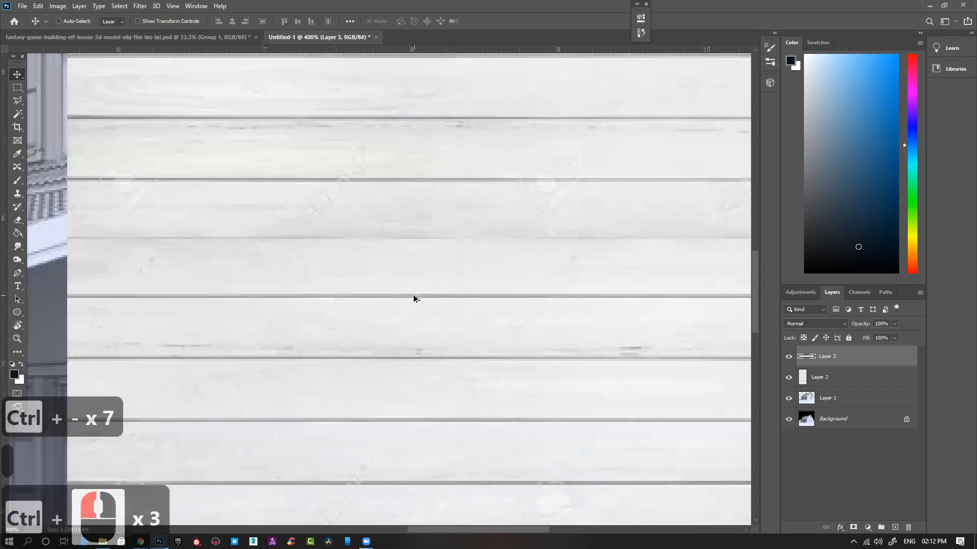
pyautogui.moveTo(415, 297); pyautogui.dragTo(415, 237)
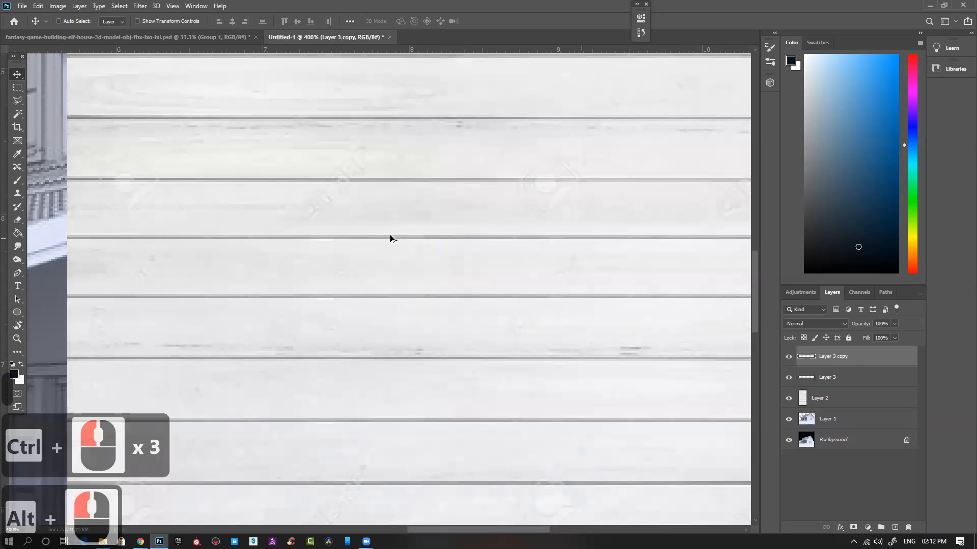
pyautogui.hotkey('ctrl', 'e')
pyautogui.hotkey('ctrl', 'e')
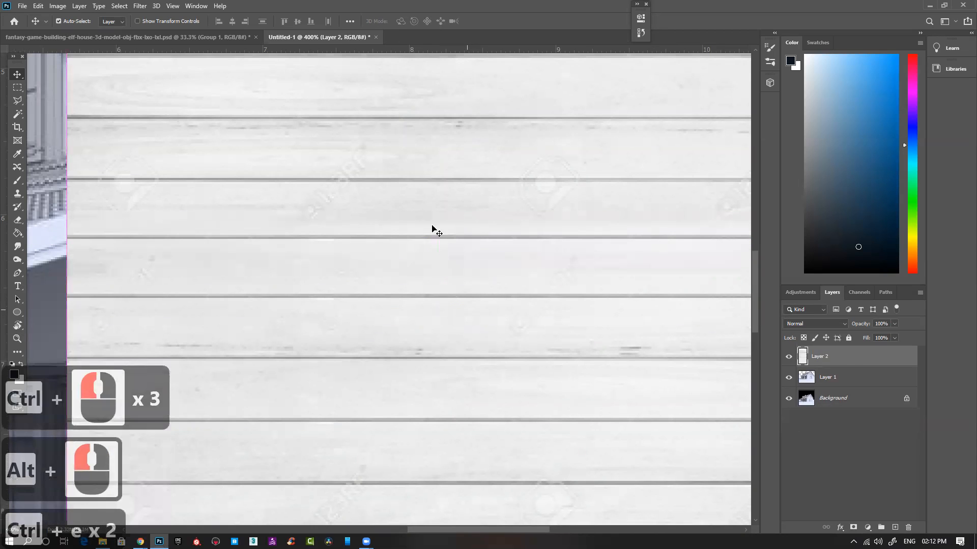
# Try moving the merged plank panel over the gable wall and skewing its sides to follow the wall's base.
pyautogui.hotkey('ctrl', '-')
pyautogui.hotkey('ctrl', '-')
pyautogui.hotkey('ctrl', '-')
pyautogui.hotkey('ctrl', '-')
pyautogui.hotkey('ctrl', '-')
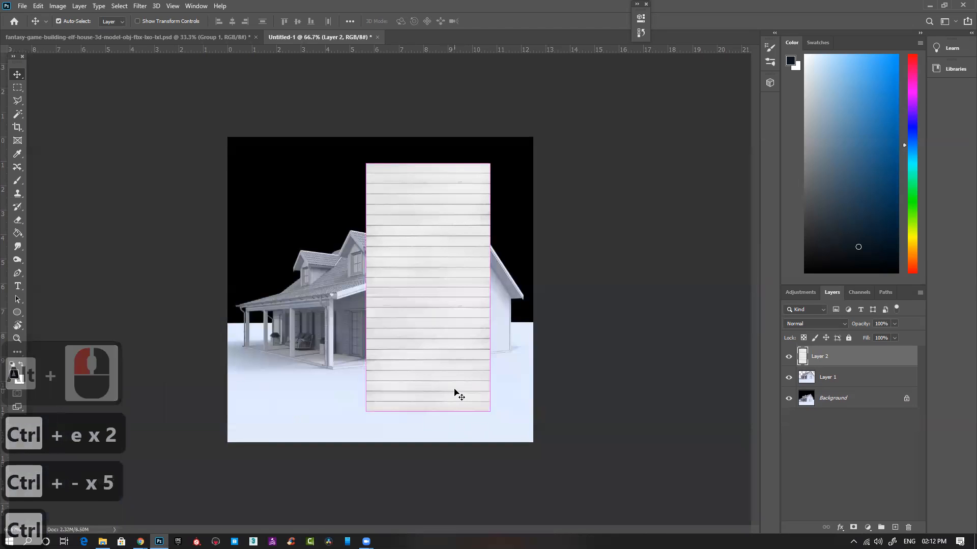
pyautogui.hotkey('ctrl', 't')
pyautogui.moveTo(464, 388); pyautogui.dragTo(483, 307)
pyautogui.keyDown('ctrl'); pyautogui.click(477, 375); pyautogui.keyUp('ctrl')
pyautogui.moveTo(549, 282); pyautogui.dragTo(546, 284)
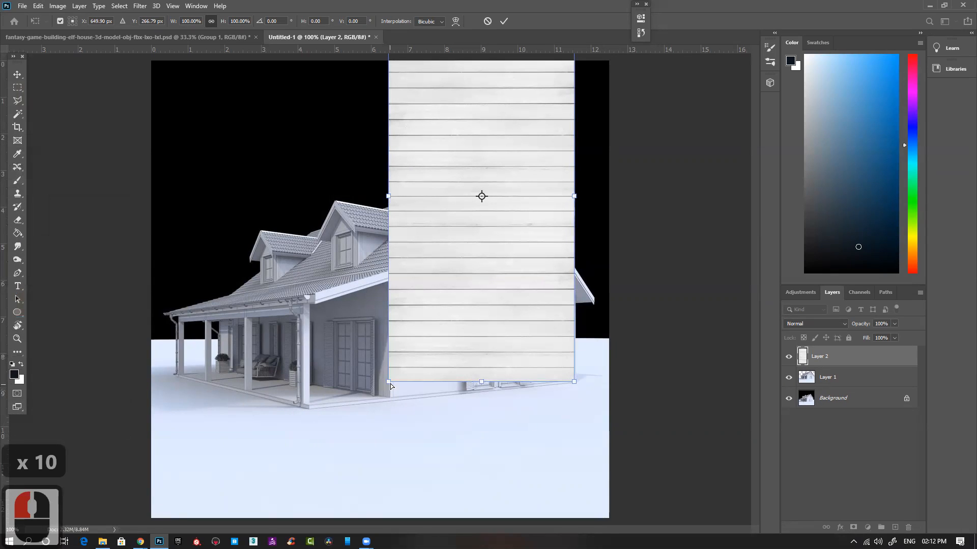
pyautogui.moveTo(388, 196); pyautogui.dragTo(392, 212)
pyautogui.moveTo(392, 215); pyautogui.dragTo(392, 216)
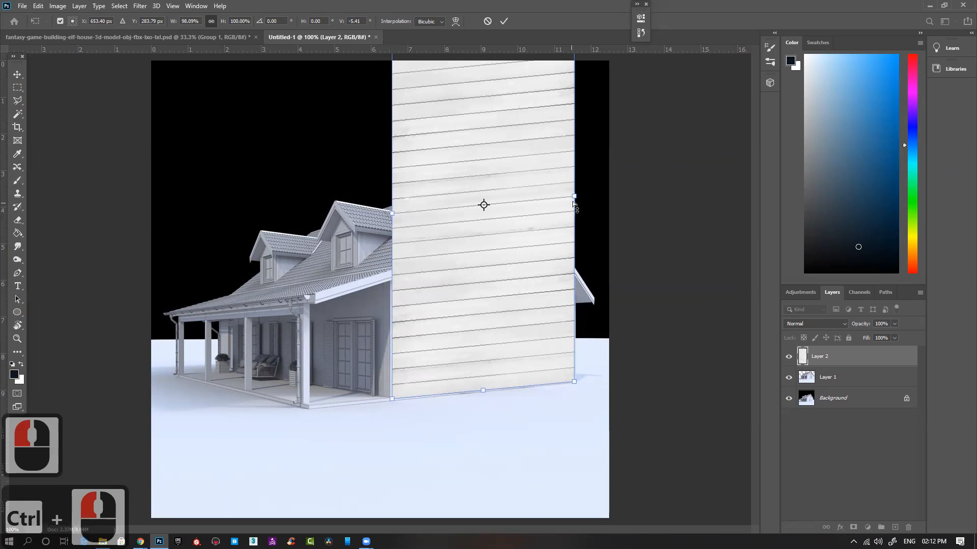
pyautogui.moveTo(573, 198); pyautogui.dragTo(571, 196)
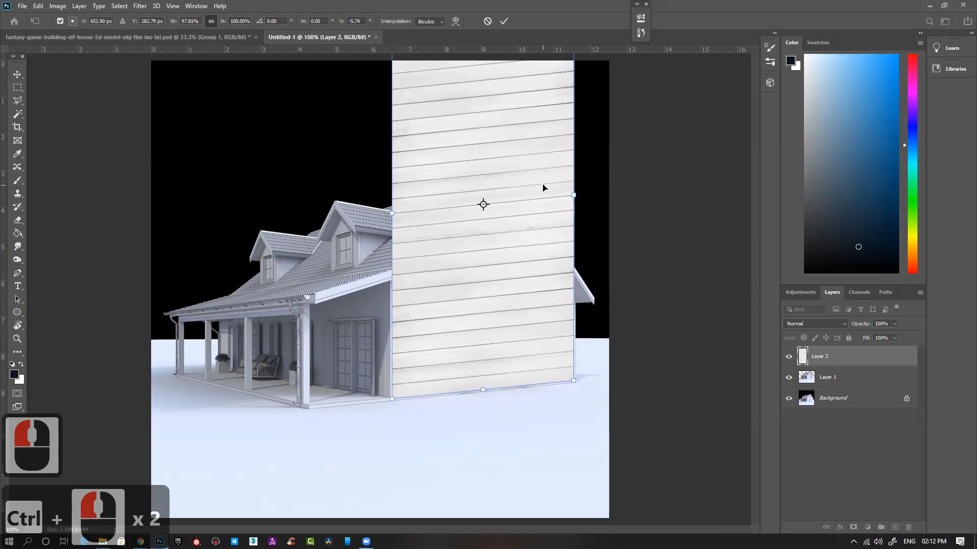
pyautogui.press('Return')
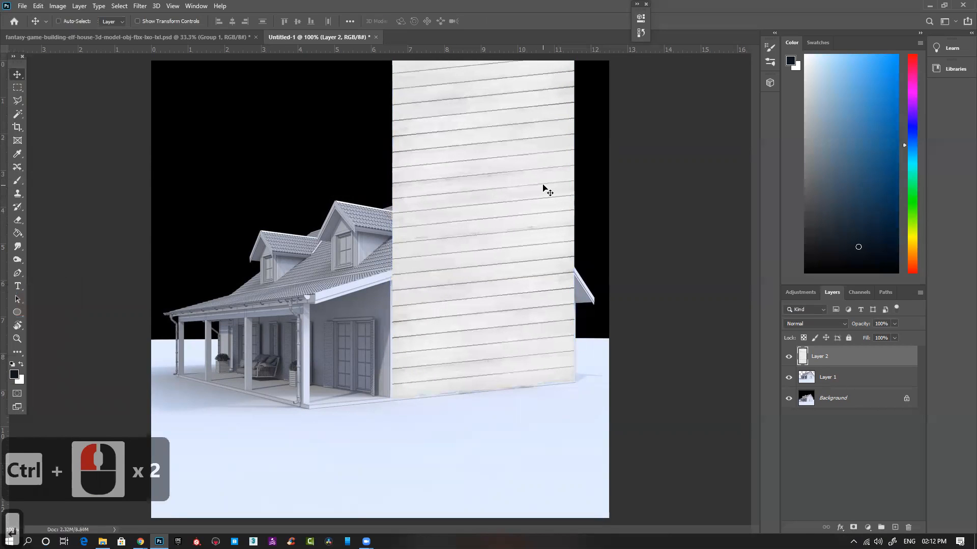
# Toggle the plank layer's visibility to compare the skewed panel with the bare gable wall.
pyautogui.hotkey('ctrl', '-')
pyautogui.hotkey('ctrl', '-')
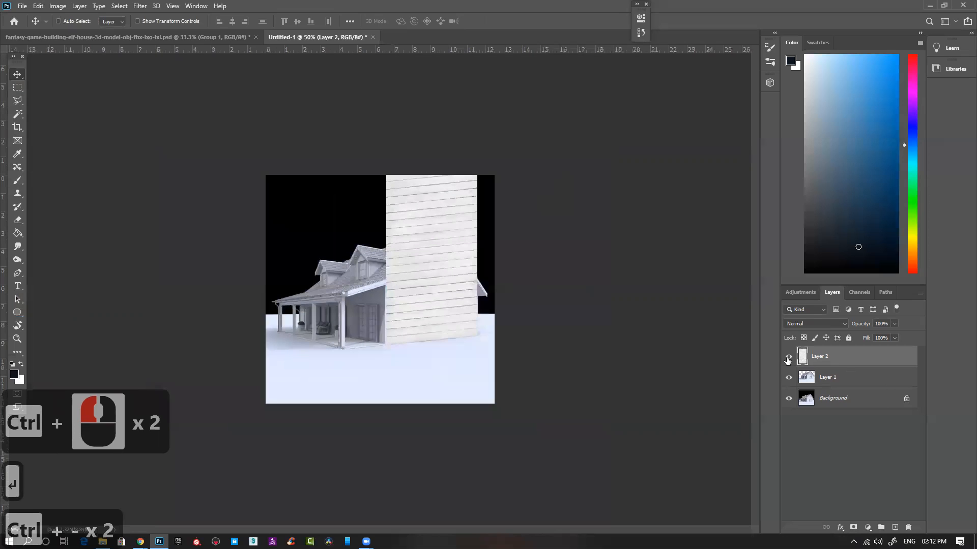
pyautogui.click(788, 360)
pyautogui.click(788, 360)
pyautogui.click(787, 360)
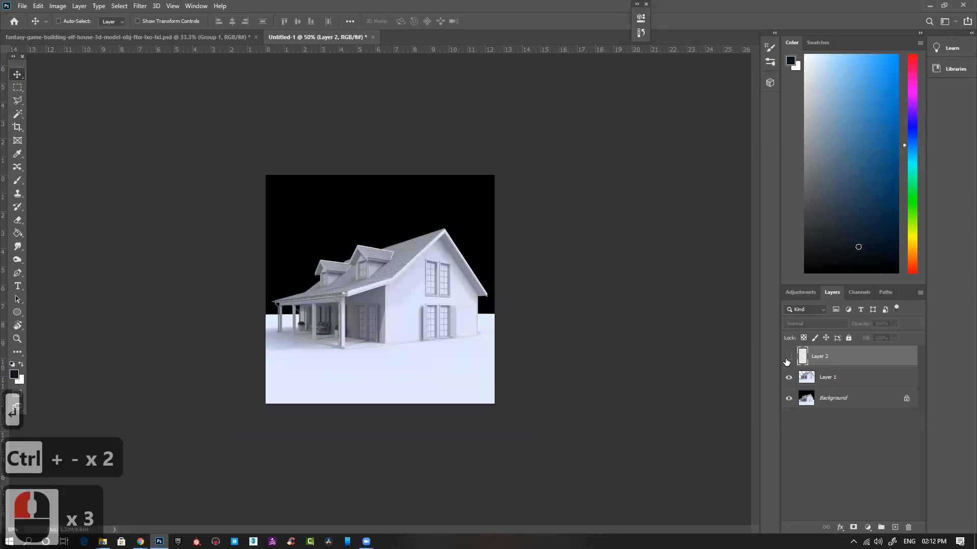
pyautogui.click(787, 360)
pyautogui.click(787, 359)
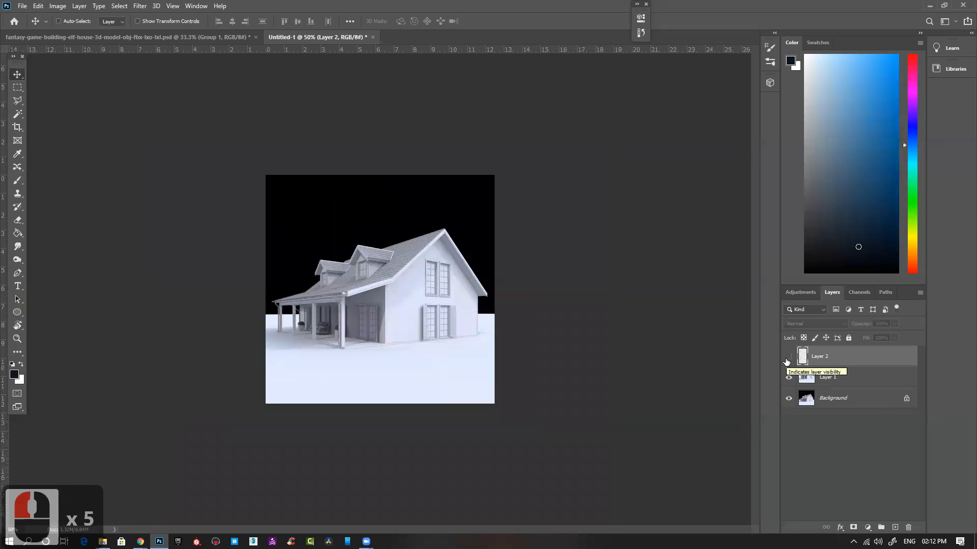
pyautogui.click(787, 360)
# Undo the skew transform and move the straight plank panel over the porch, clear of the gable wall.
pyautogui.hotkey('ctrl', 'z')
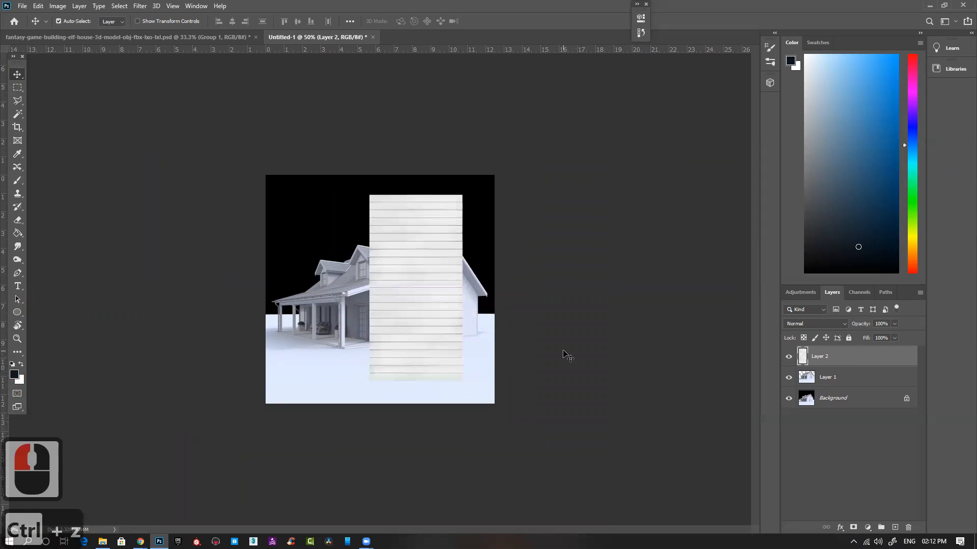
pyautogui.moveTo(428, 298); pyautogui.dragTo(325, 287)
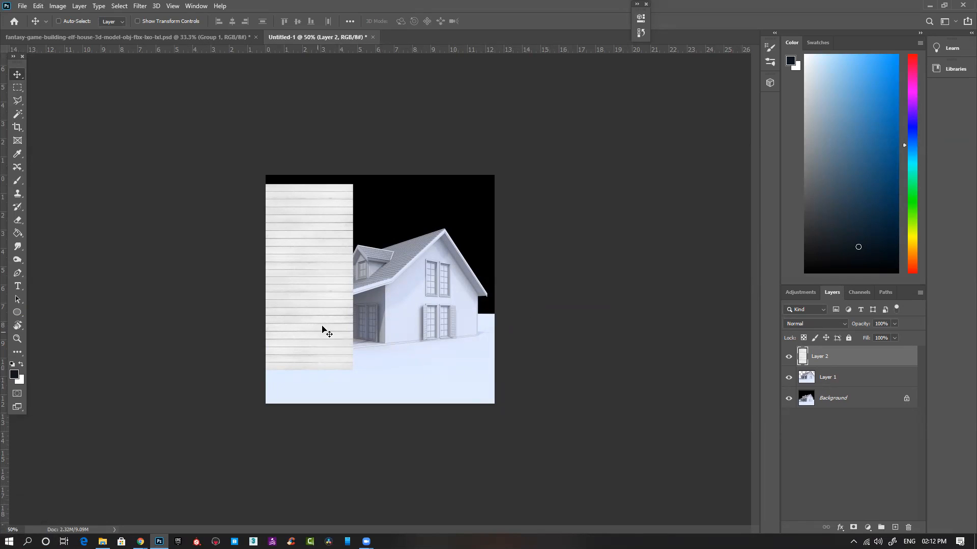
# Set the plank panel's opacity to 83% and place it over the gable wall, aligning its lower edge with the wall's far base corner for a Perspective transform.
pyautogui.moveTo(306, 322); pyautogui.dragTo(430, 321)
pyautogui.moveTo(863, 329); pyautogui.dragTo(851, 328)
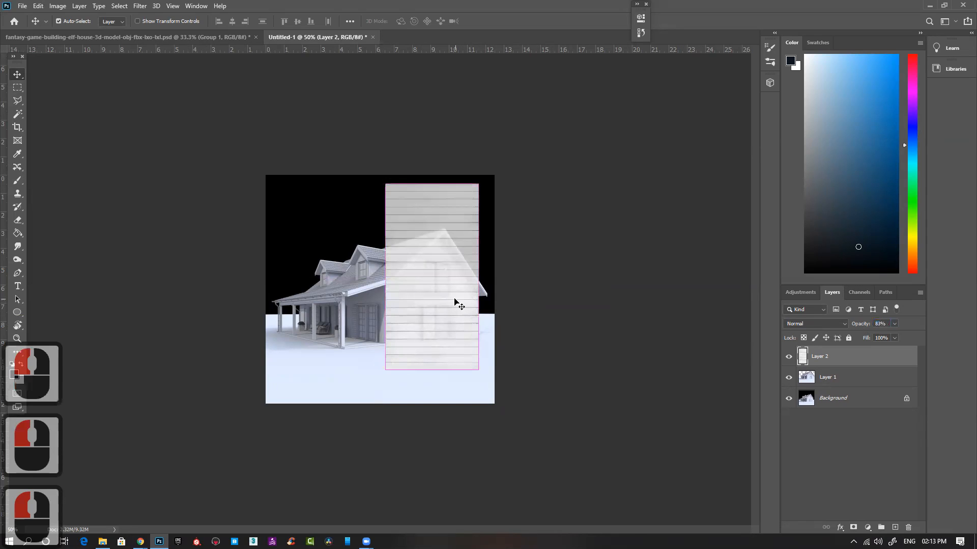
pyautogui.hotkey('ctrl', 't')
pyautogui.click(38, 5)
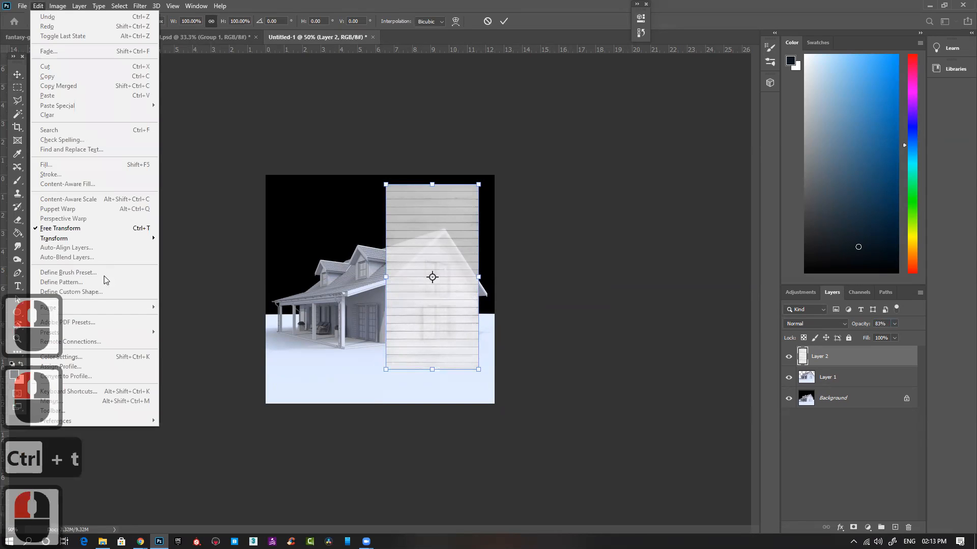
pyautogui.moveTo(104, 243)
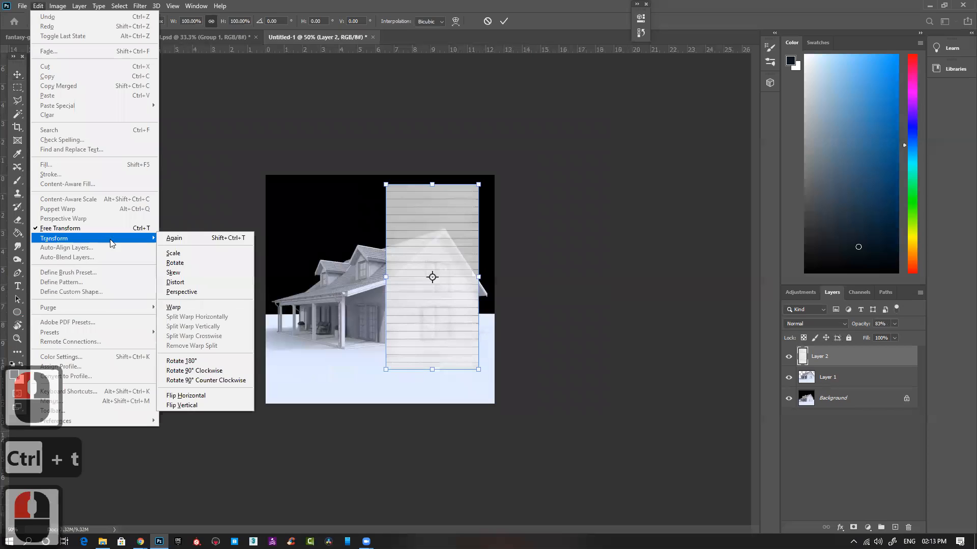
pyautogui.click(193, 294)
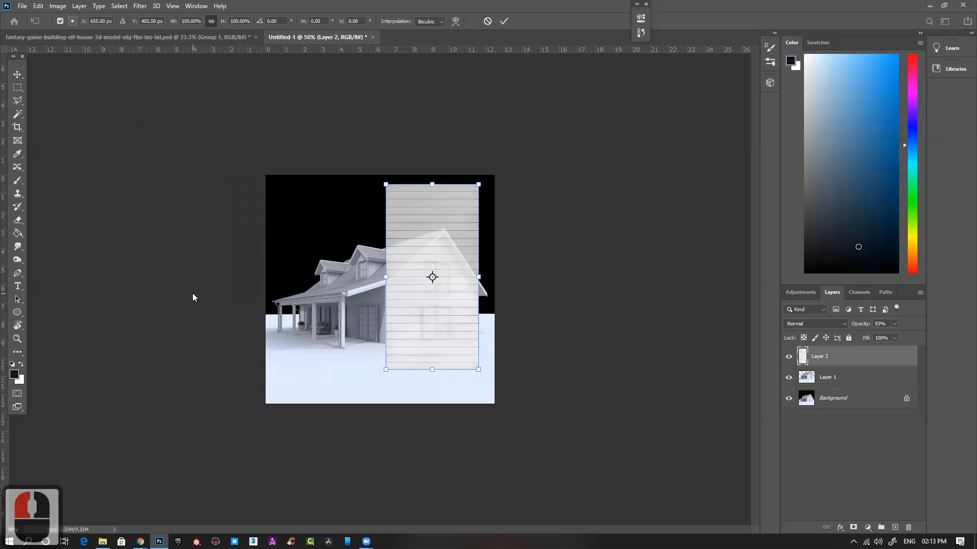
pyautogui.keyDown('ctrl'); pyautogui.click(433, 349); pyautogui.keyUp('ctrl')
pyautogui.keyDown('ctrl'); pyautogui.click(407, 334); pyautogui.keyUp('ctrl')
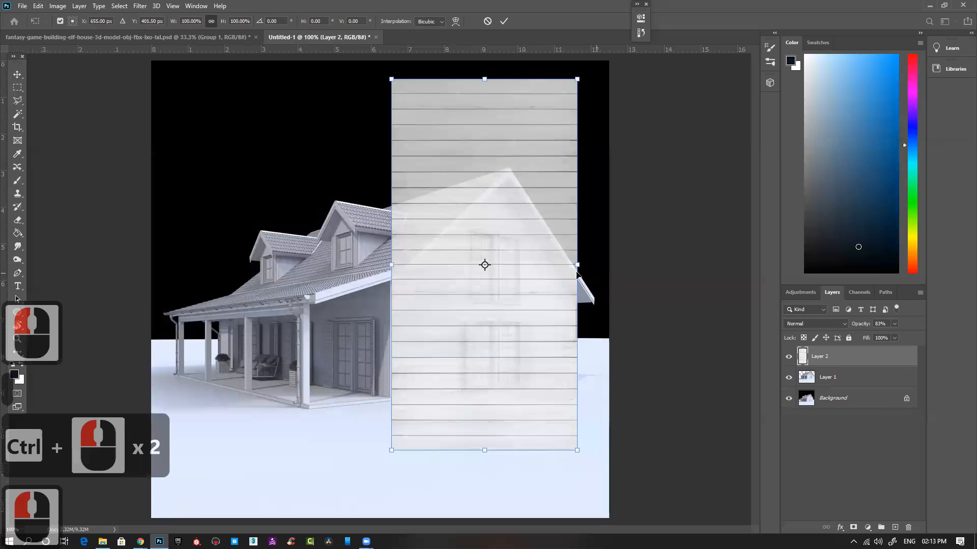
pyautogui.moveTo(525, 397); pyautogui.dragTo(524, 341)
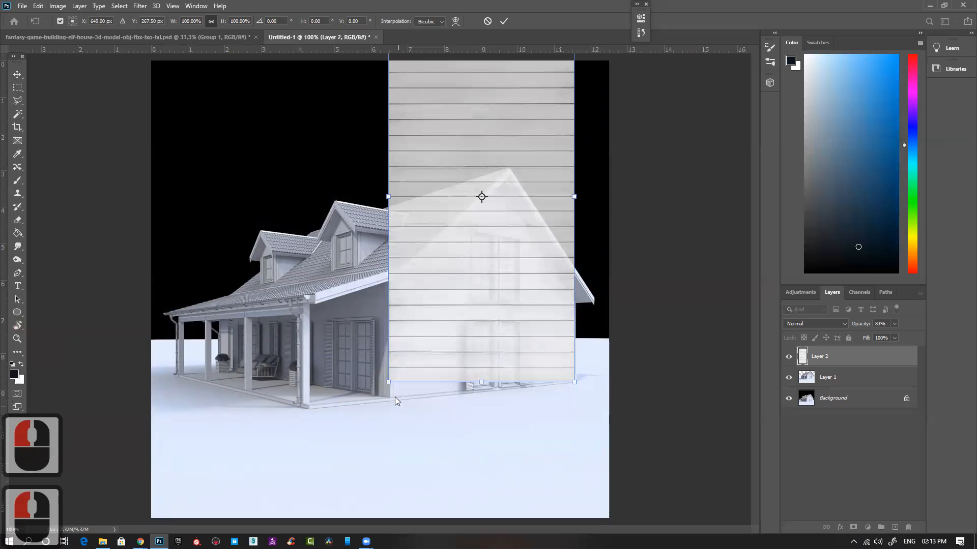
# Adjust the panel's lower corners in perspective so its bottom edge follows the slanted base line of the gable wall.
pyautogui.moveTo(389, 383); pyautogui.dragTo(395, 399)
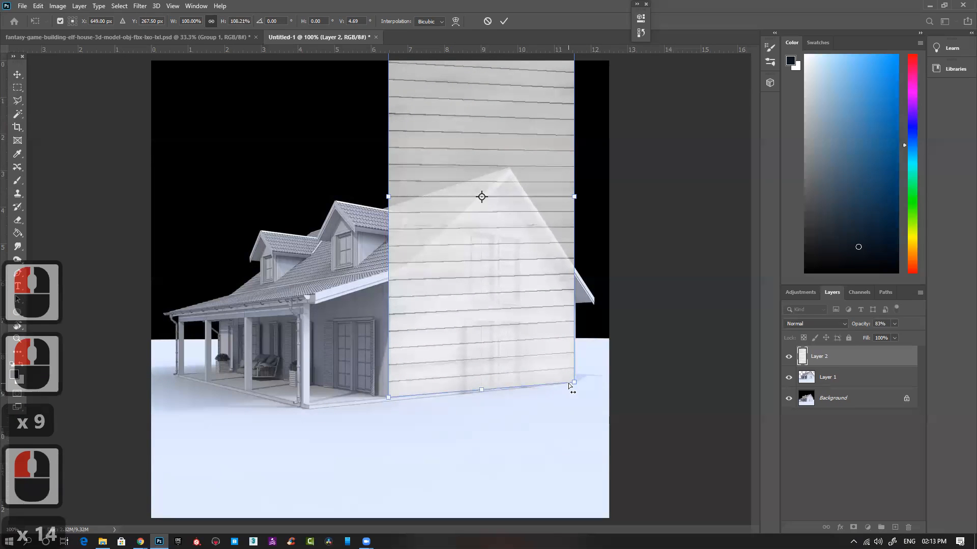
pyautogui.moveTo(574, 385); pyautogui.dragTo(574, 382)
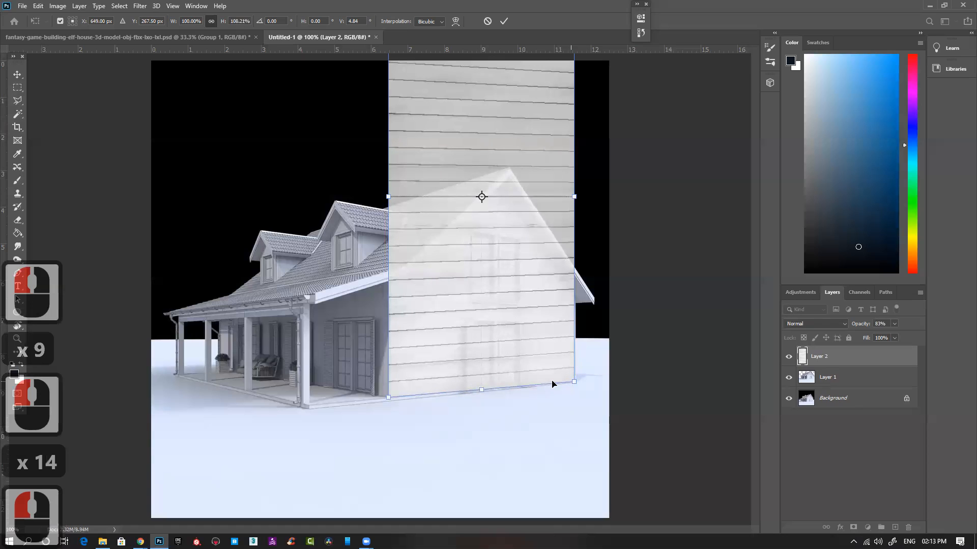
pyautogui.moveTo(390, 398); pyautogui.dragTo(390, 400)
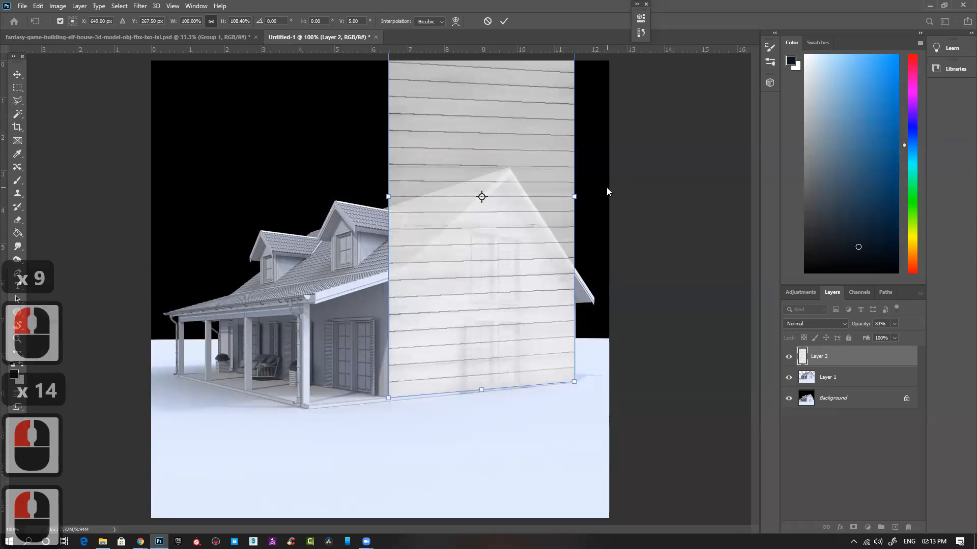
# Lower the panel's far upper corner and far side so the boards converge with the house's perspective, and apply the transform.
pyautogui.hotkey('ctrl', '-')
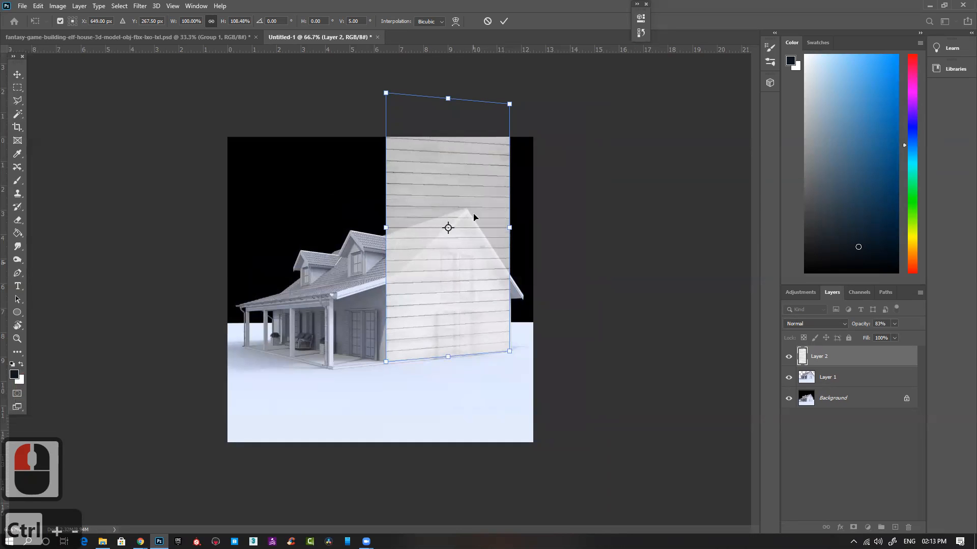
pyautogui.moveTo(511, 105); pyautogui.dragTo(511, 119)
pyautogui.moveTo(511, 231); pyautogui.dragTo(512, 244)
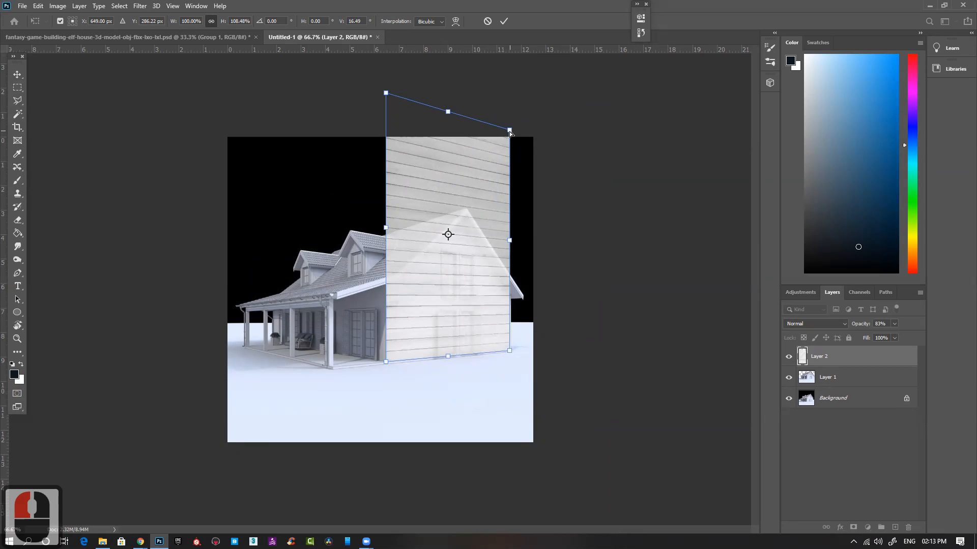
pyautogui.moveTo(510, 133); pyautogui.dragTo(510, 138)
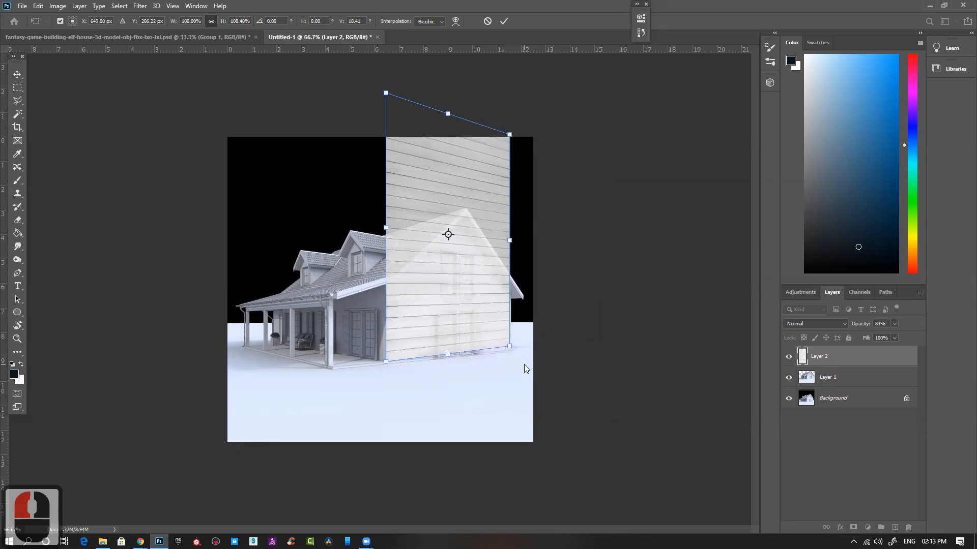
pyautogui.moveTo(510, 244); pyautogui.dragTo(511, 249)
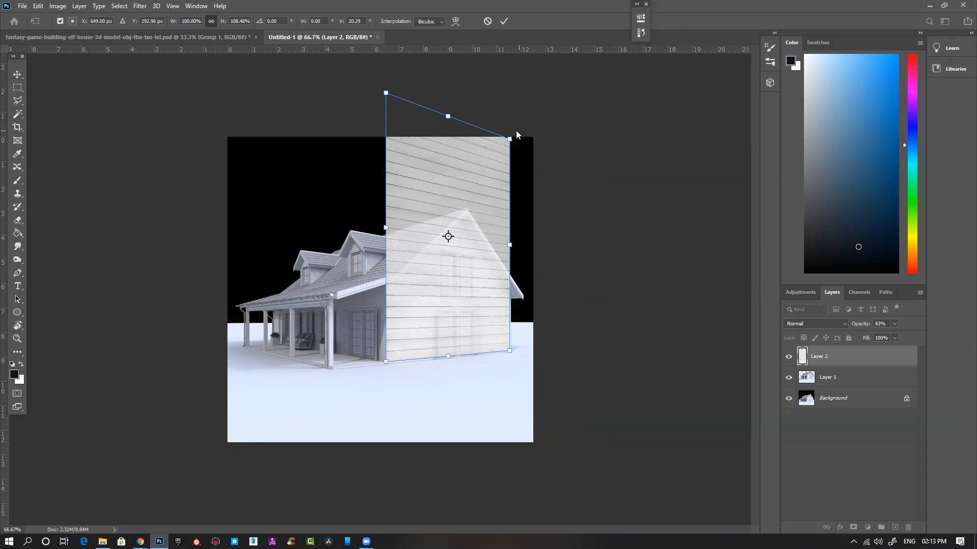
pyautogui.moveTo(511, 141); pyautogui.dragTo(511, 151)
pyautogui.moveTo(510, 247); pyautogui.dragTo(512, 258)
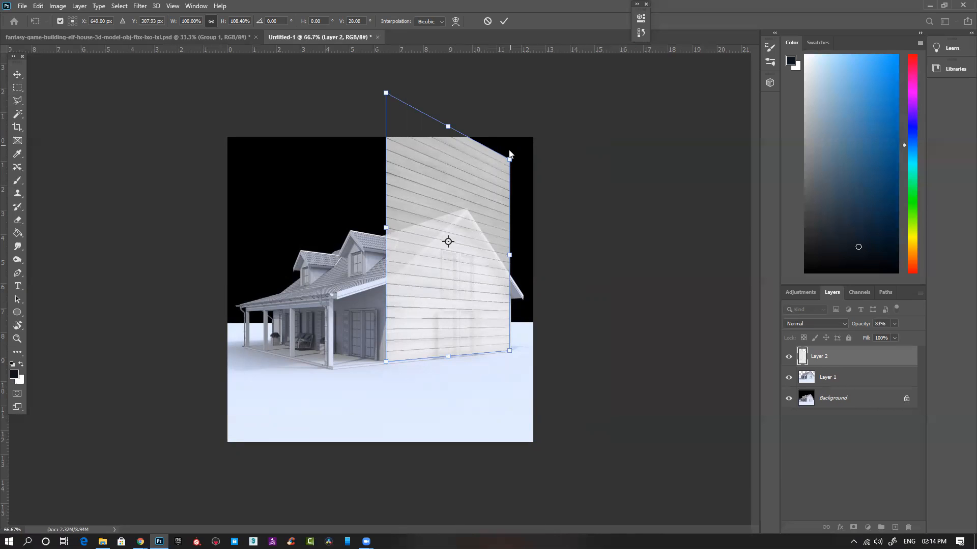
pyautogui.click(140, 215)
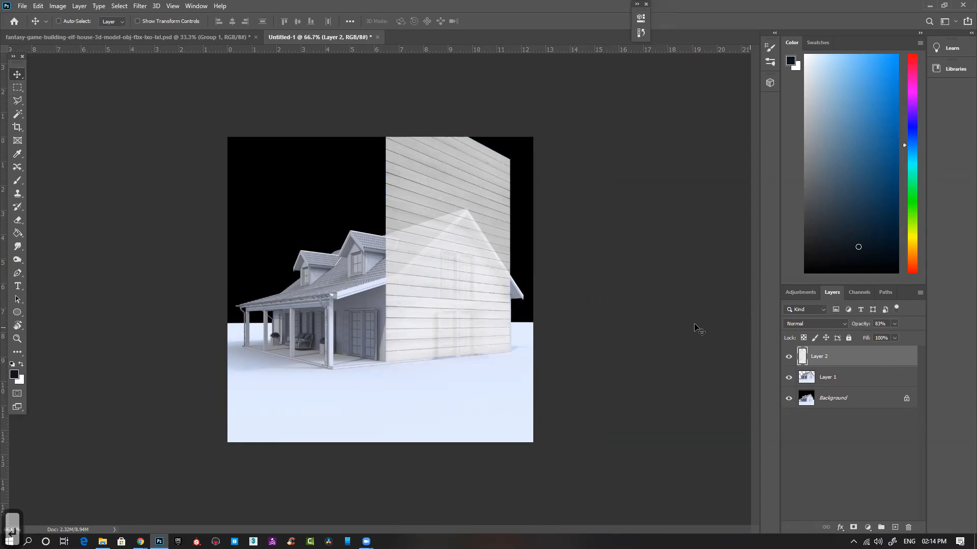
# Trace the underside of the gable roof with the Polygonal Lasso, from the porch eave over the peak to the far eave.
pyautogui.press('l')
pyautogui.keyDown('ctrl'); pyautogui.click(451, 280); pyautogui.keyUp('ctrl')
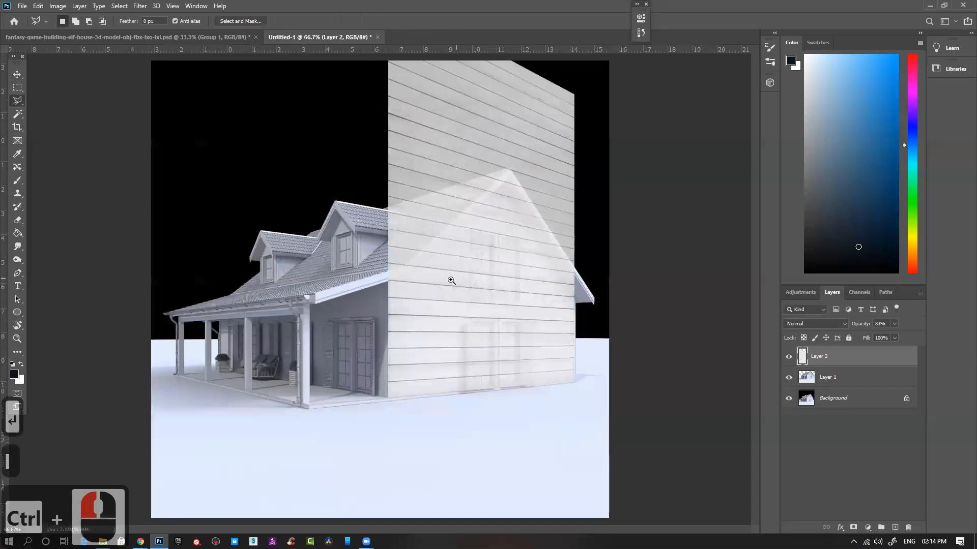
pyautogui.keyDown('ctrl'); pyautogui.click(373, 279); pyautogui.keyUp('ctrl')
pyautogui.click(375, 270)
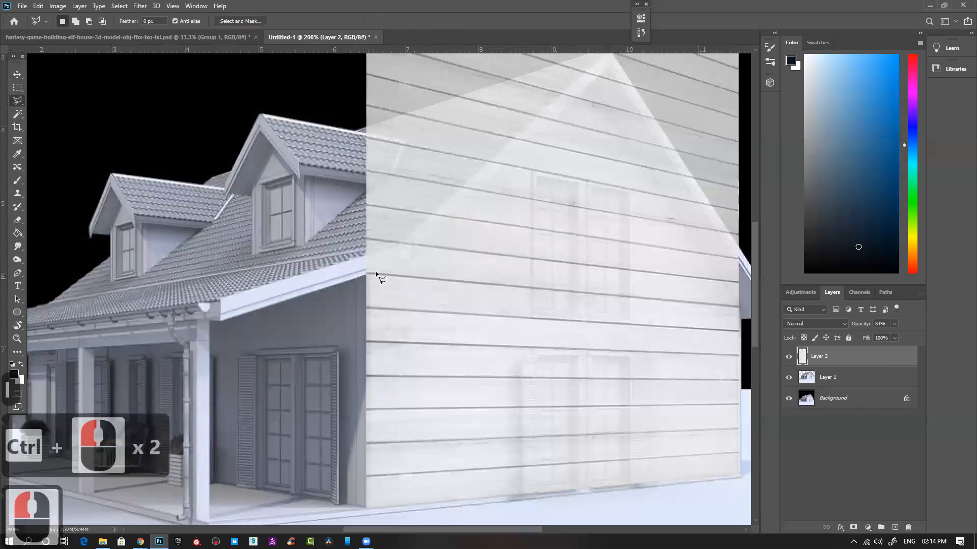
pyautogui.click(400, 266)
pyautogui.moveTo(571, 158); pyautogui.dragTo(541, 182)
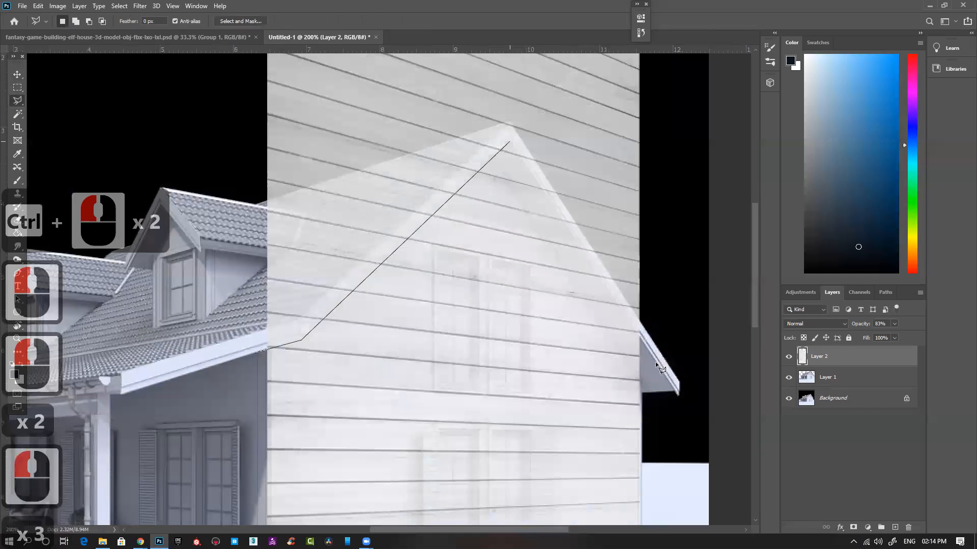
pyautogui.click(658, 364)
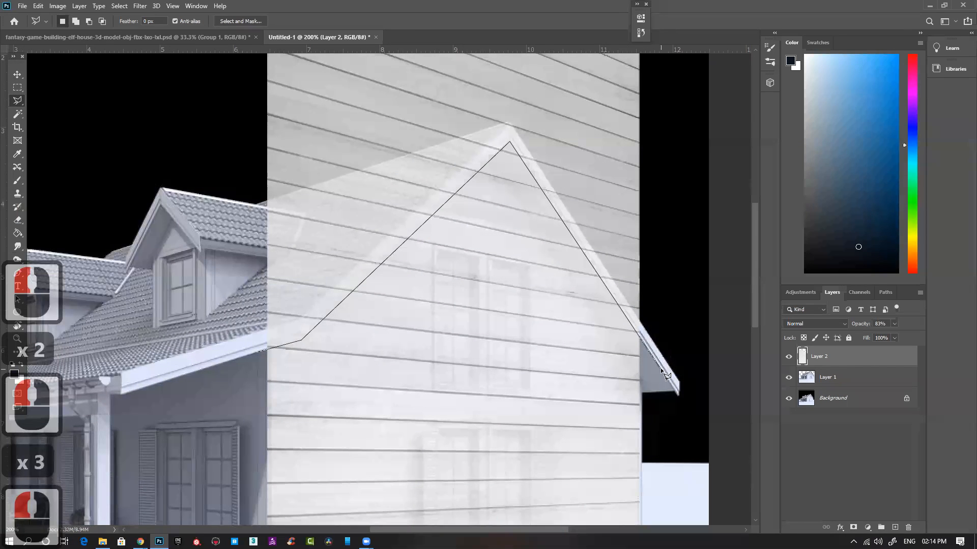
pyautogui.click(699, 318)
pyautogui.moveTo(697, 172); pyautogui.dragTo(646, 356)
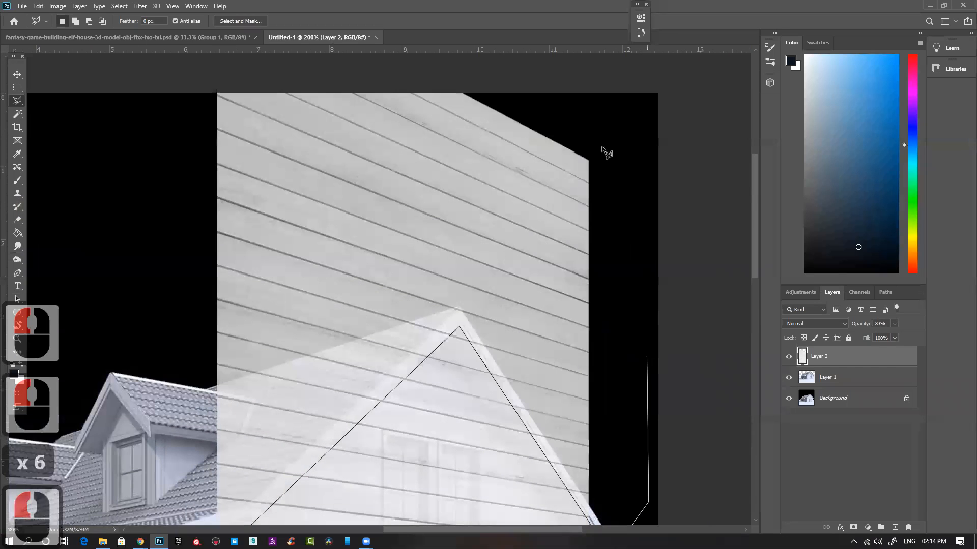
# Close the lasso outline around the excess planks above the roof and hide that area with an inverted layer mask.
pyautogui.hotkey('ctrl', '-')
pyautogui.hotkey('ctrl', '-')
pyautogui.click(595, 119)
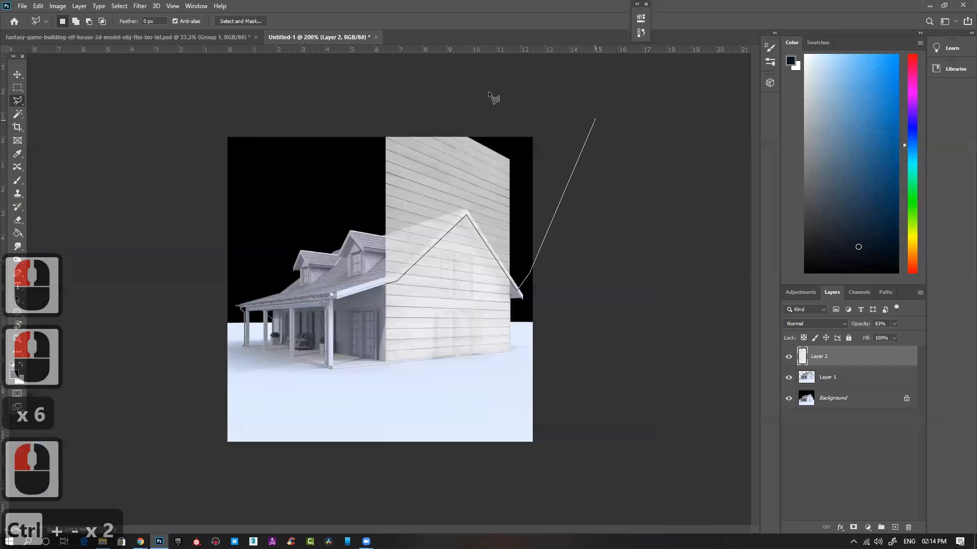
pyautogui.click(484, 92)
pyautogui.click(320, 253)
pyautogui.doubleClick(320, 253)
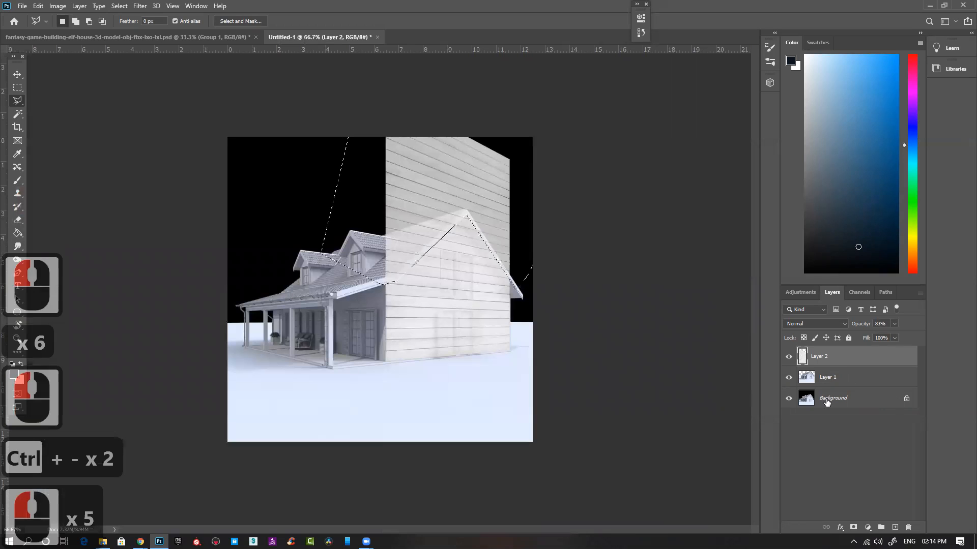
pyautogui.click(854, 528)
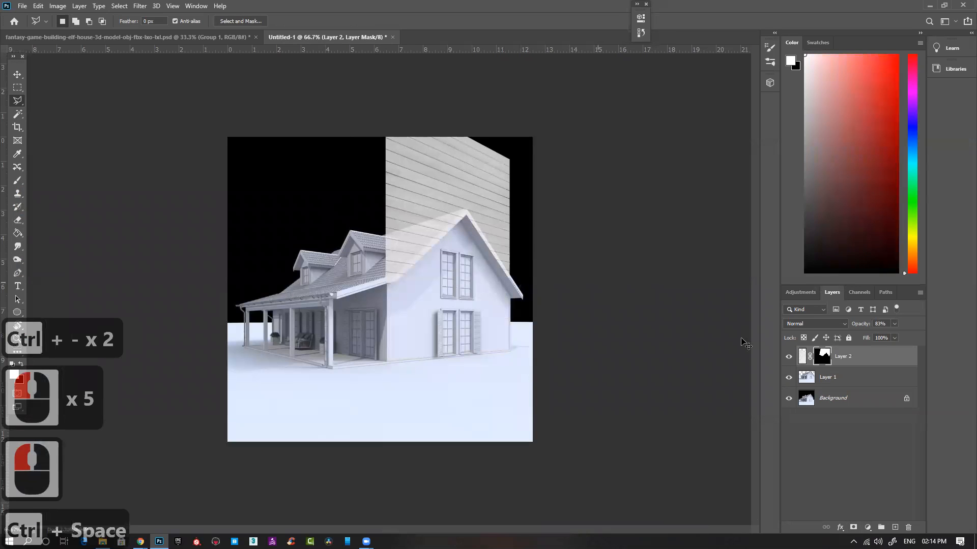
pyautogui.hotkey('ctrl', 'i')
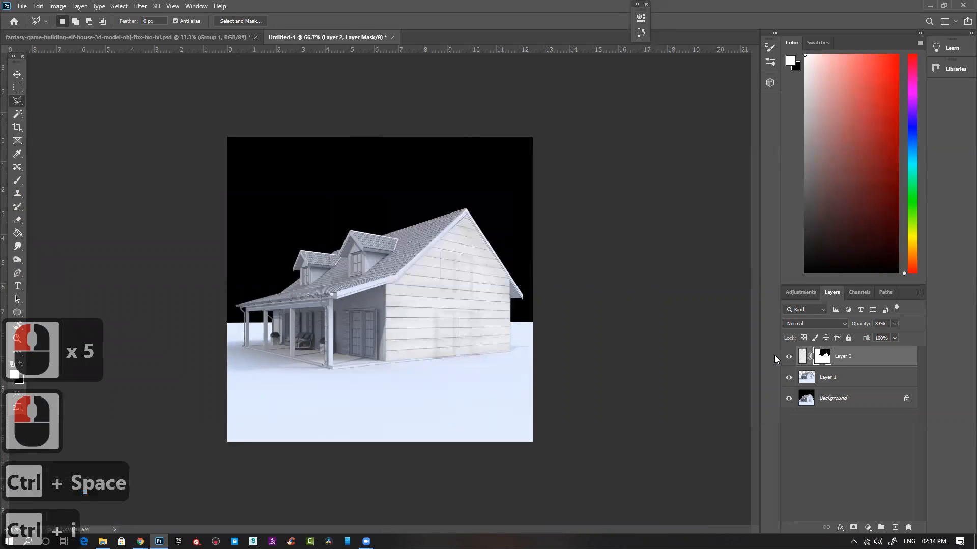
# Select the strip along the gable roof's far slope and fill it with black on the mask to uncover the roof overhang.
pyautogui.keyDown('ctrl'); pyautogui.click(380, 260); pyautogui.keyUp('ctrl')
pyautogui.keyDown('ctrl'); pyautogui.click(442, 275); pyautogui.keyUp('ctrl')
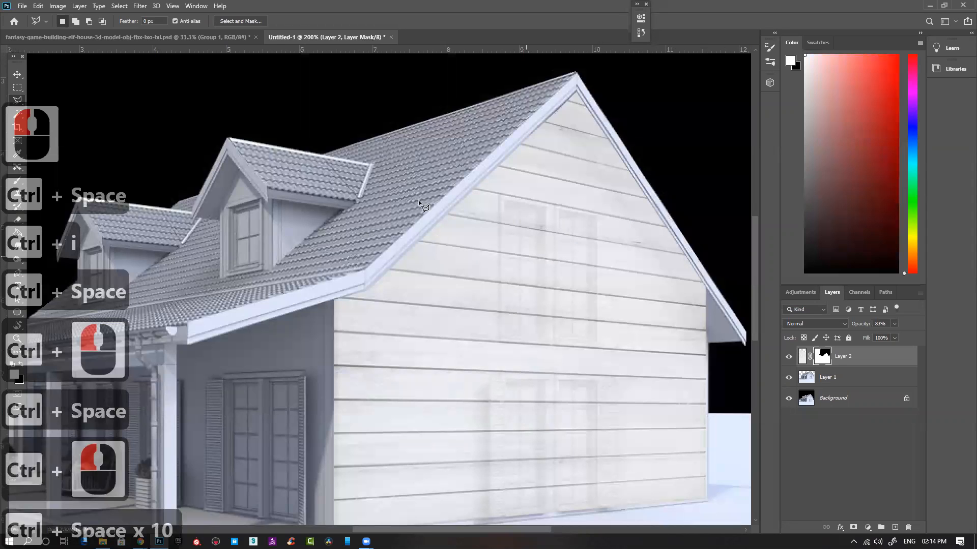
pyautogui.moveTo(418, 200); pyautogui.dragTo(225, 208)
pyautogui.click(366, 117)
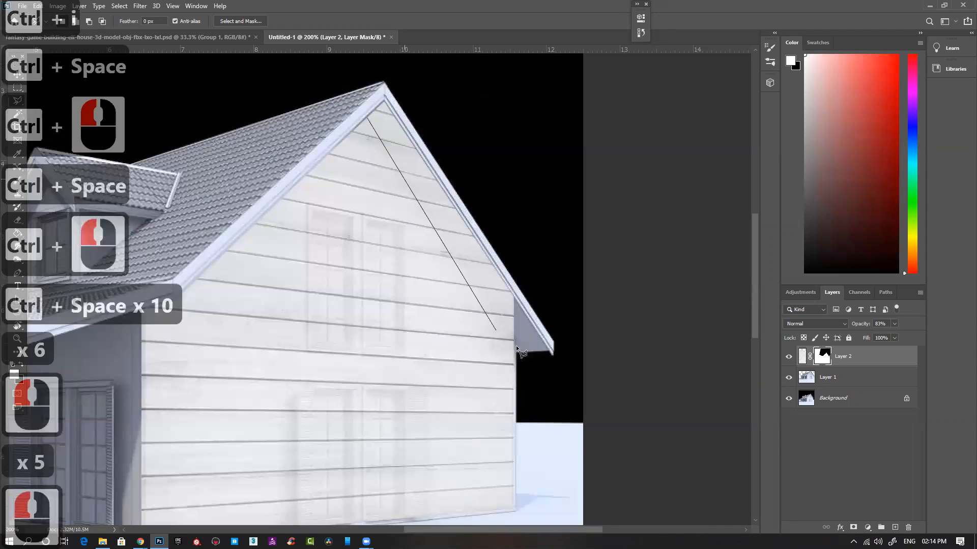
pyautogui.click(538, 376)
pyautogui.click(588, 254)
pyautogui.click(442, 65)
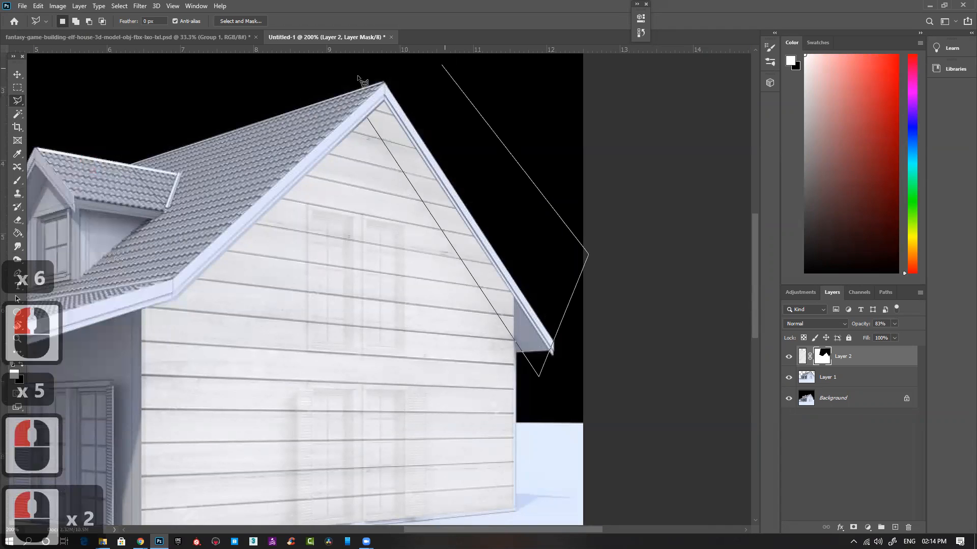
pyautogui.doubleClick(346, 77)
pyautogui.hotkey('alt', 'Delete')
pyautogui.hotkey('ctrl', 'z')
pyautogui.hotkey('ctrl', 'Delete')
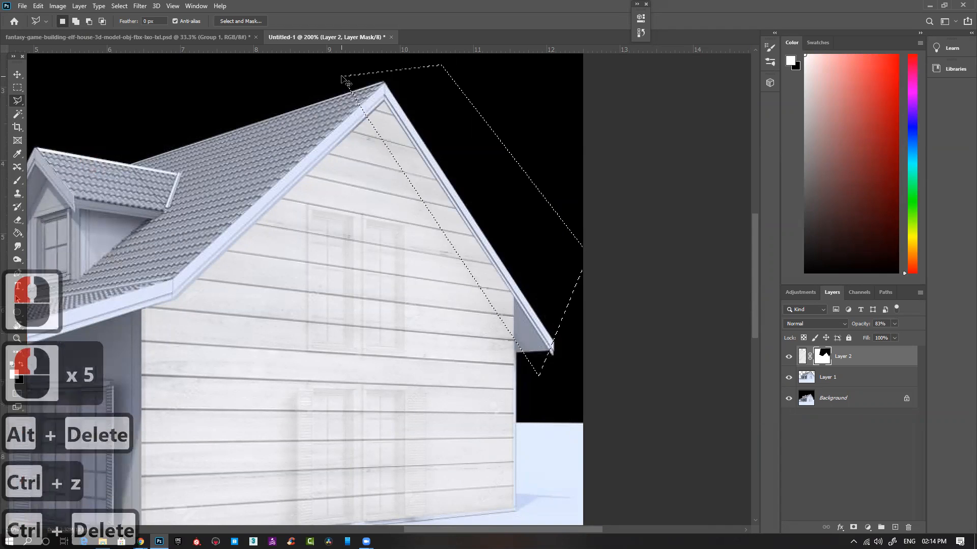
pyautogui.hotkey('ctrl', 'd')
# Toggle the masked plank layer's visibility to compare the textured gable wall with the plain one.
pyautogui.hotkey('ctrl', '-')
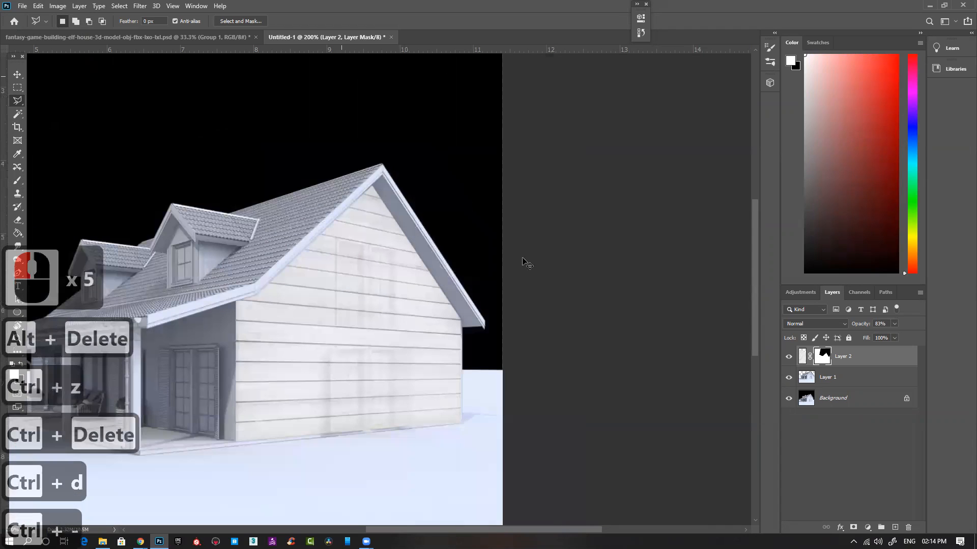
pyautogui.hotkey('ctrl', '-')
pyautogui.click(787, 357)
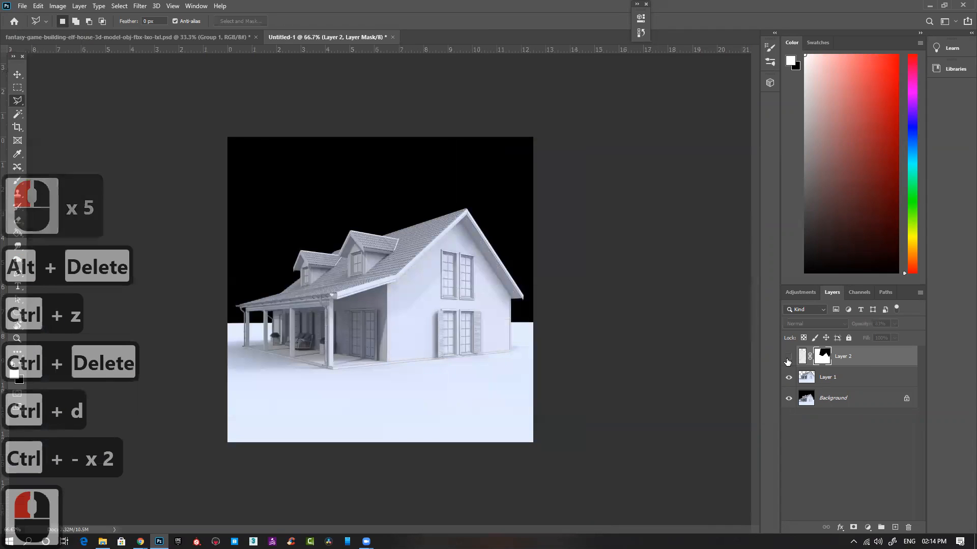
pyautogui.click(788, 358)
pyautogui.click(788, 358)
pyautogui.click(788, 358)
pyautogui.click(788, 358)
pyautogui.click(789, 358)
pyautogui.click(788, 358)
pyautogui.click(788, 359)
# Hide the plank layer and outline the corner trim beside the porch with the Polygonal Lasso, from the porch eave to the ground.
pyautogui.keyDown('ctrl'); pyautogui.click(410, 316); pyautogui.keyUp('ctrl')
pyautogui.keyDown('ctrl'); pyautogui.click(410, 317); pyautogui.keyUp('ctrl')
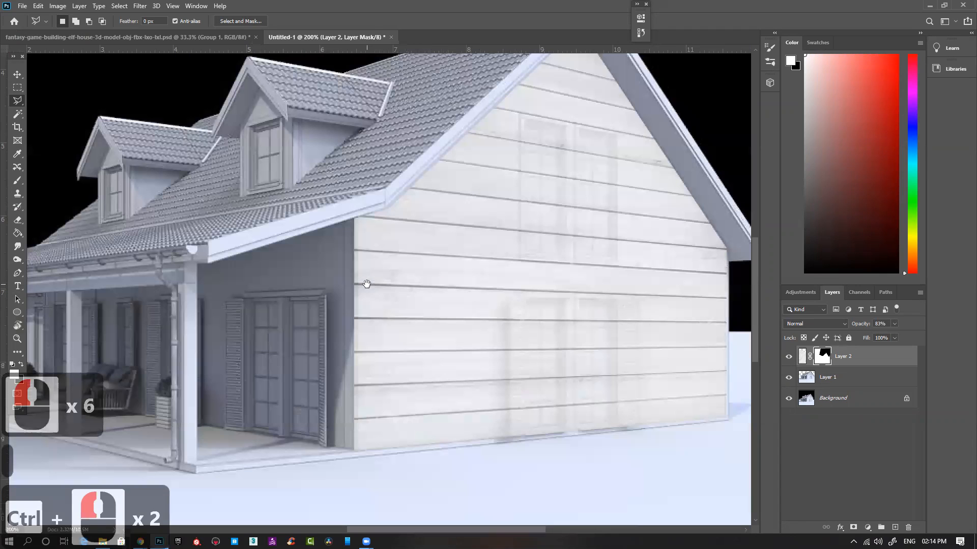
pyautogui.click(789, 357)
pyautogui.click(369, 218)
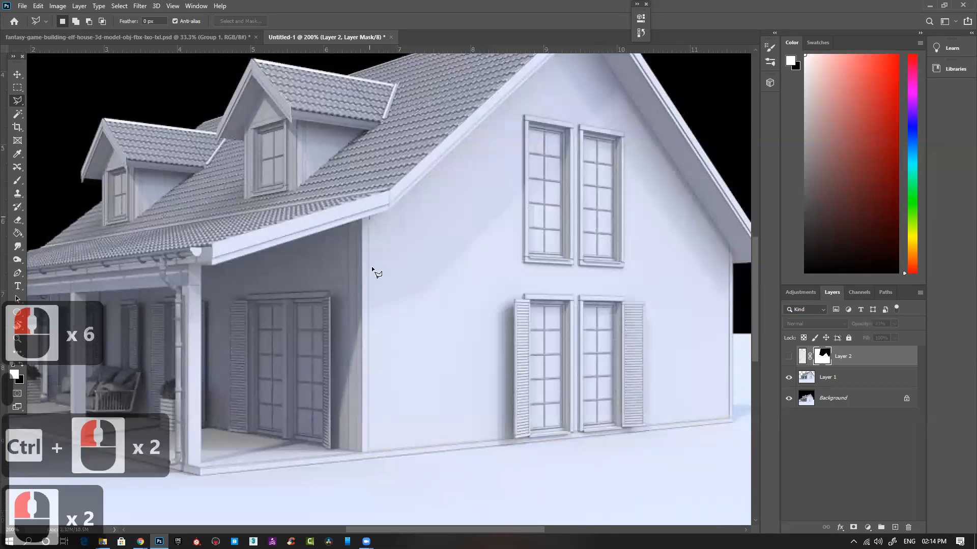
pyautogui.click(368, 451)
pyautogui.click(290, 472)
pyautogui.click(274, 208)
pyautogui.click(361, 181)
pyautogui.click(369, 218)
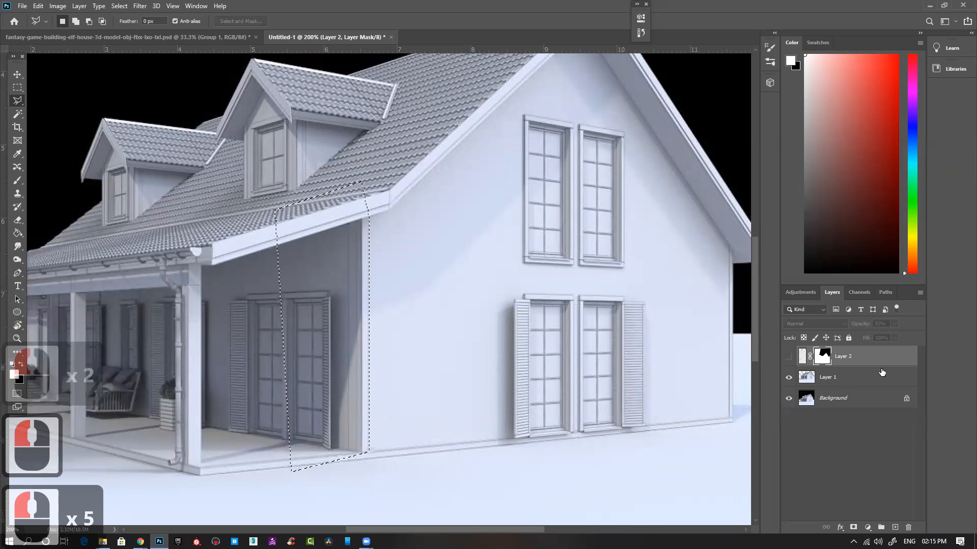
# Show the plank layer again and fill the corner trim selection with black on its mask, then clear the selection.
pyautogui.click(788, 358)
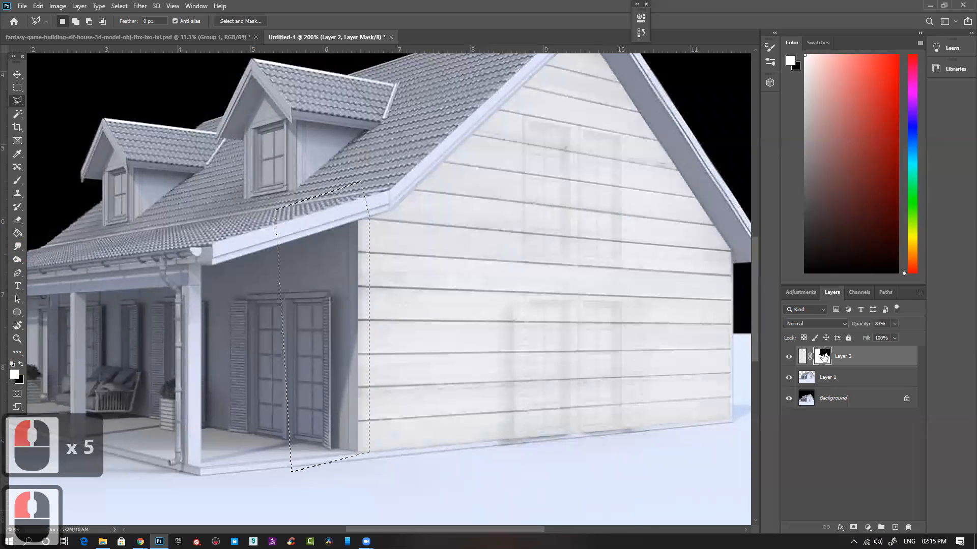
pyautogui.hotkey('alt', 'Delete')
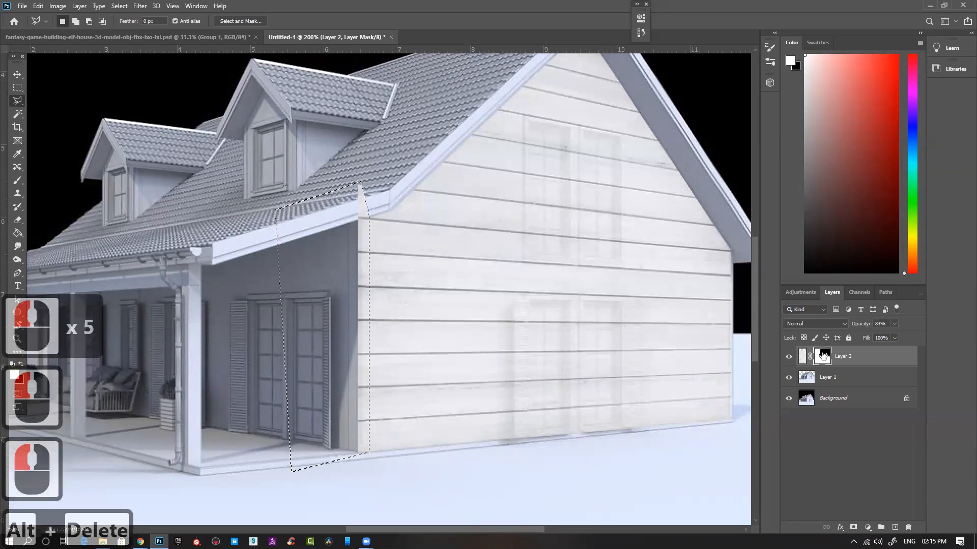
pyautogui.hotkey('ctrl', 'z')
pyautogui.hotkey('ctrl', 'Delete')
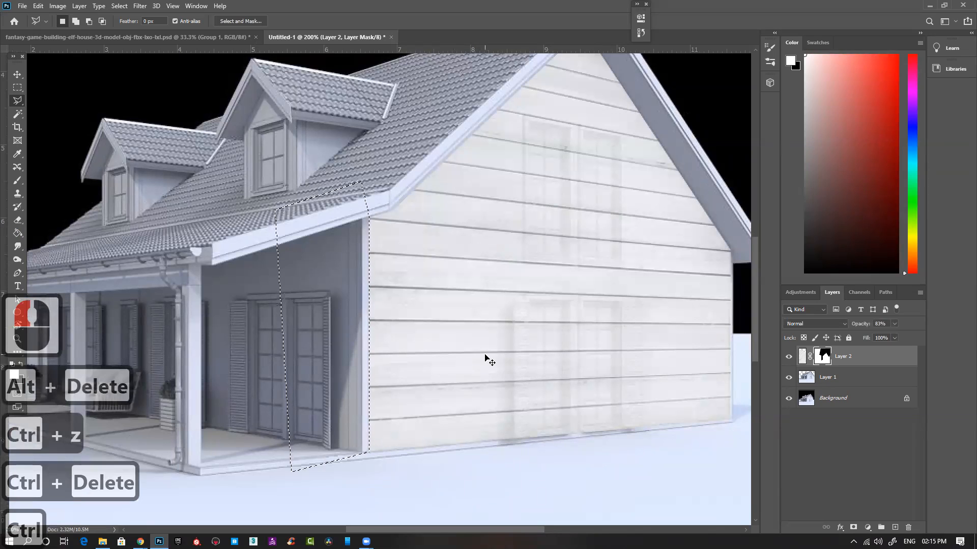
pyautogui.hotkey('ctrl', 'd')
# Outline the pair of upper gable windows with the Polygonal Lasso and fill the area with black on the plank mask.
pyautogui.keyDown('ctrl'); pyautogui.click(571, 175); pyautogui.keyUp('ctrl')
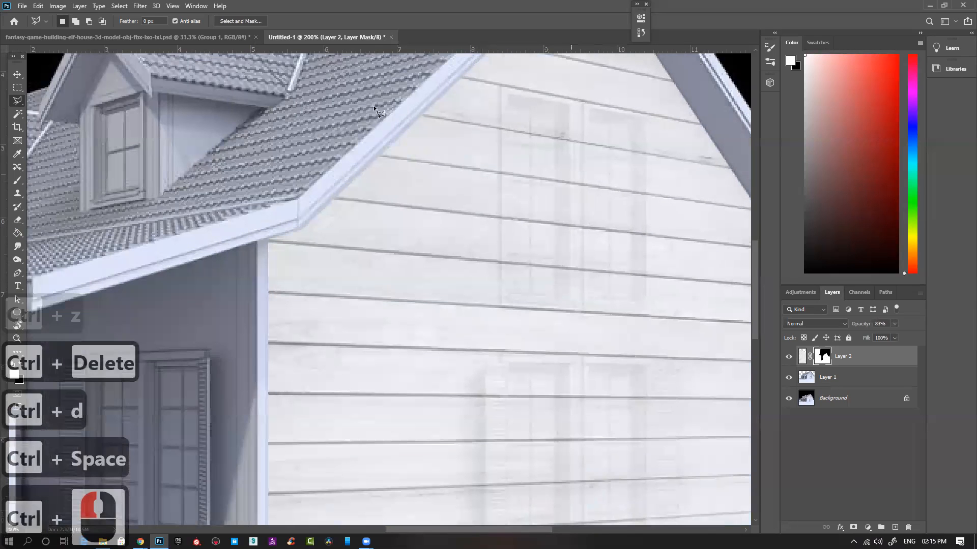
pyautogui.click(353, 94)
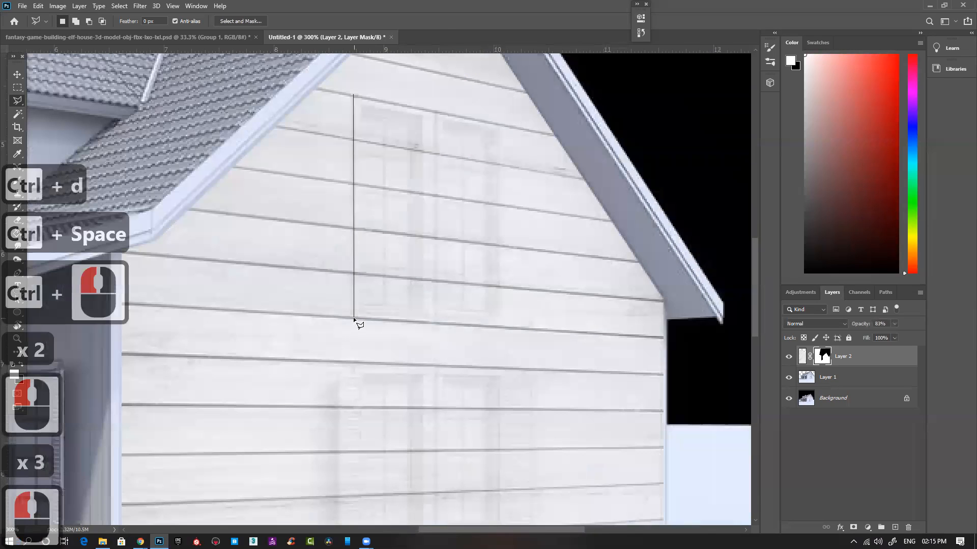
pyautogui.click(353, 318)
pyautogui.click(504, 328)
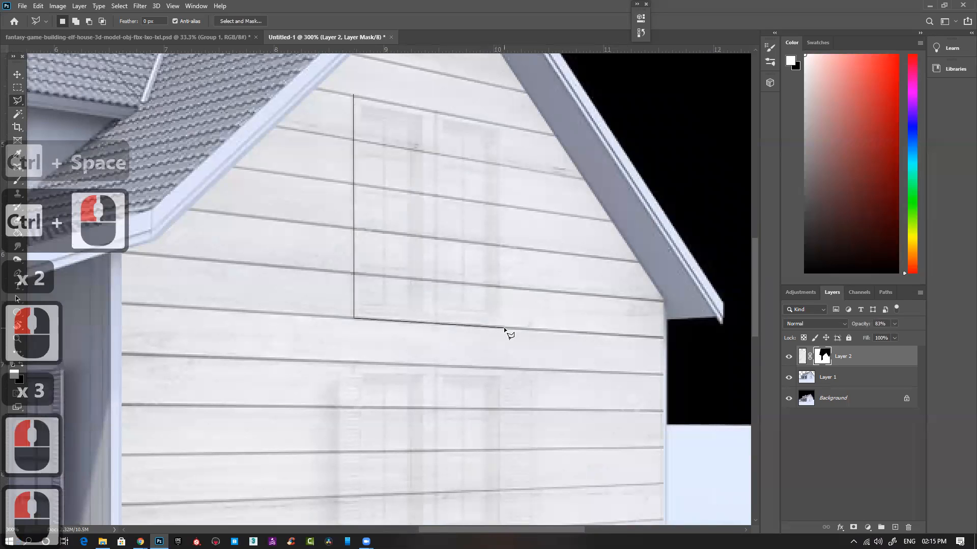
pyautogui.doubleClick(502, 124)
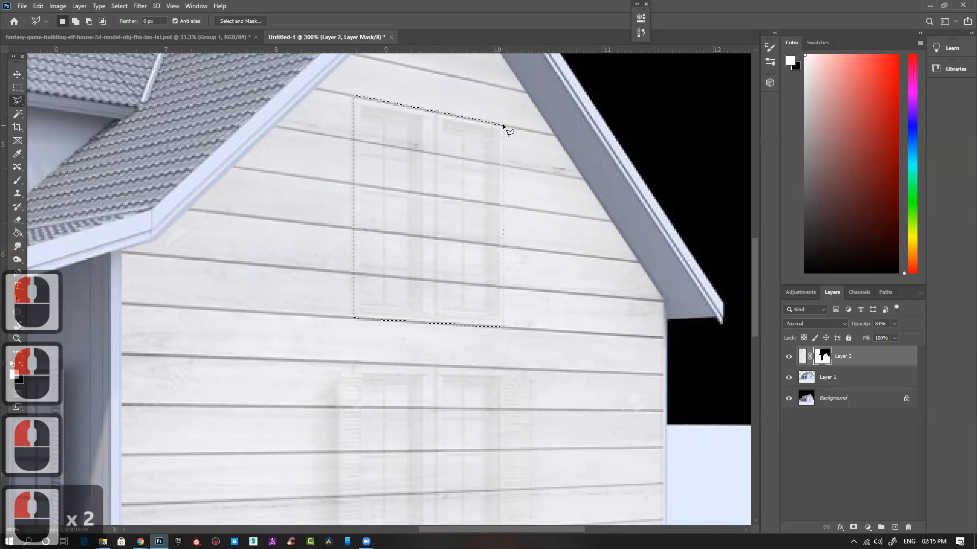
pyautogui.hotkey('alt', 'Delete')
pyautogui.hotkey('ctrl', 'Delete')
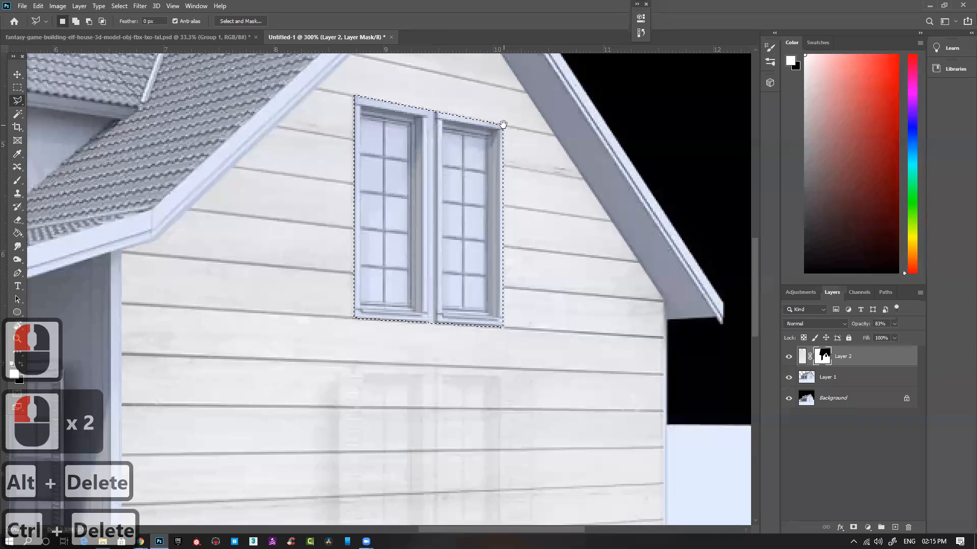
# Select the narrow wall strip between the two upper windows and fill it with white on the mask to restore the planks.
pyautogui.moveTo(374, 250); pyautogui.dragTo(348, 335)
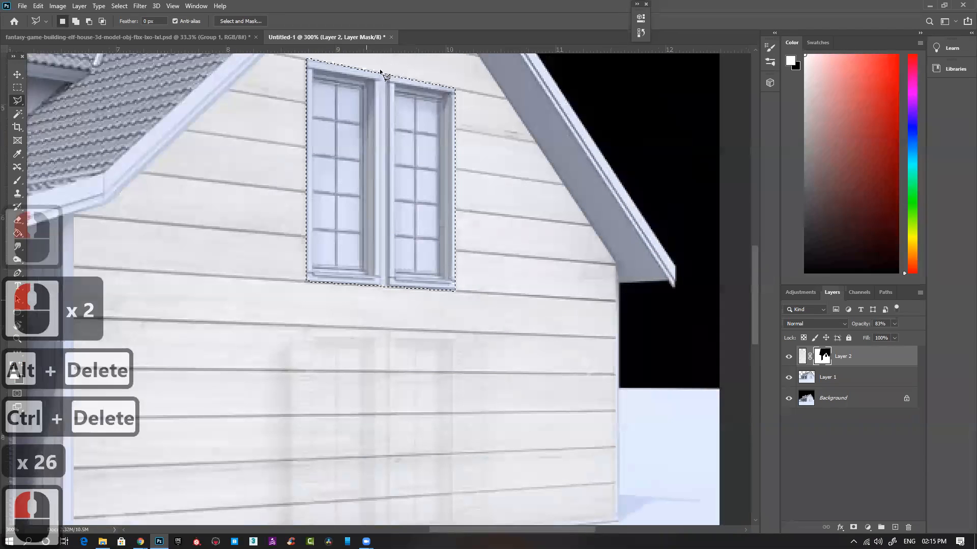
pyautogui.click(378, 68)
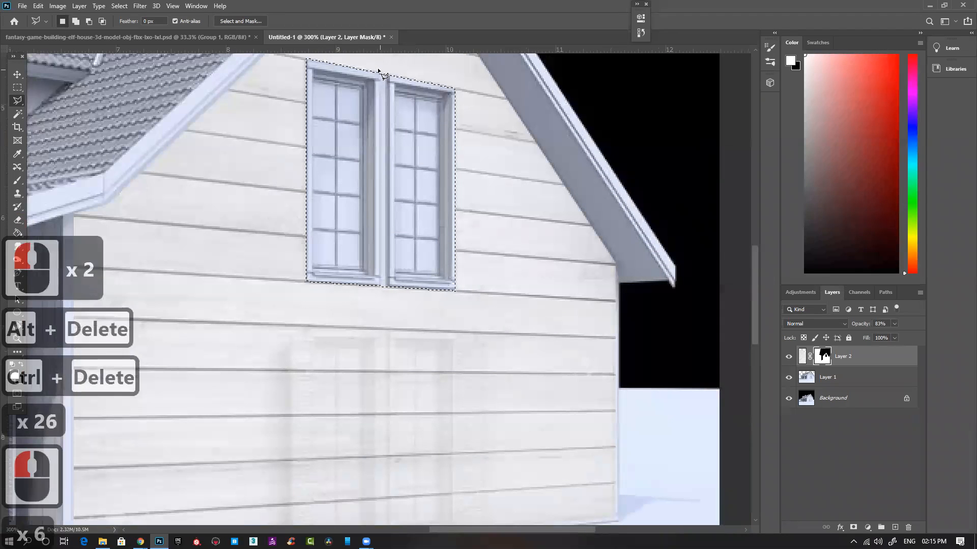
pyautogui.click(380, 300)
pyautogui.click(394, 298)
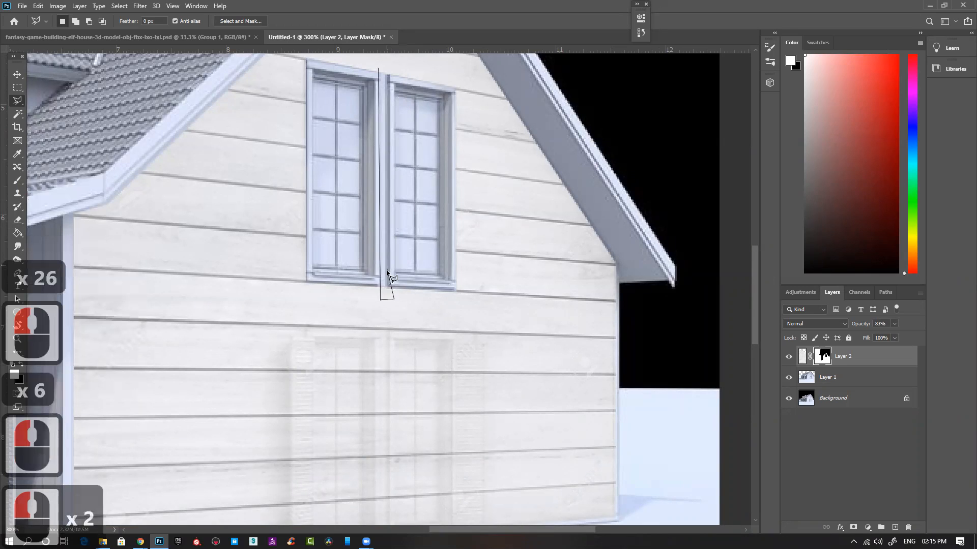
pyautogui.click(385, 59)
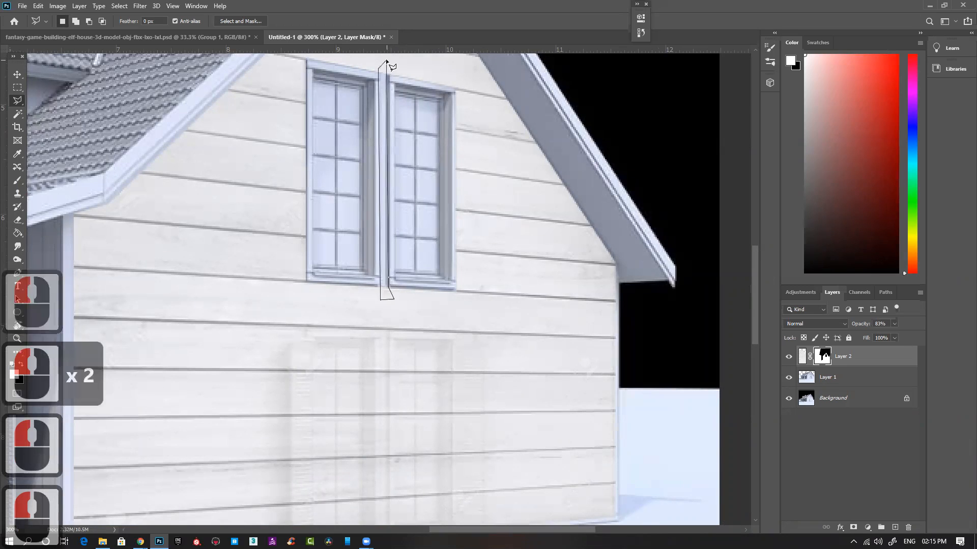
pyautogui.doubleClick(385, 60)
pyautogui.hotkey('alt', 'Delete')
pyautogui.hotkey('ctrl', 'd')
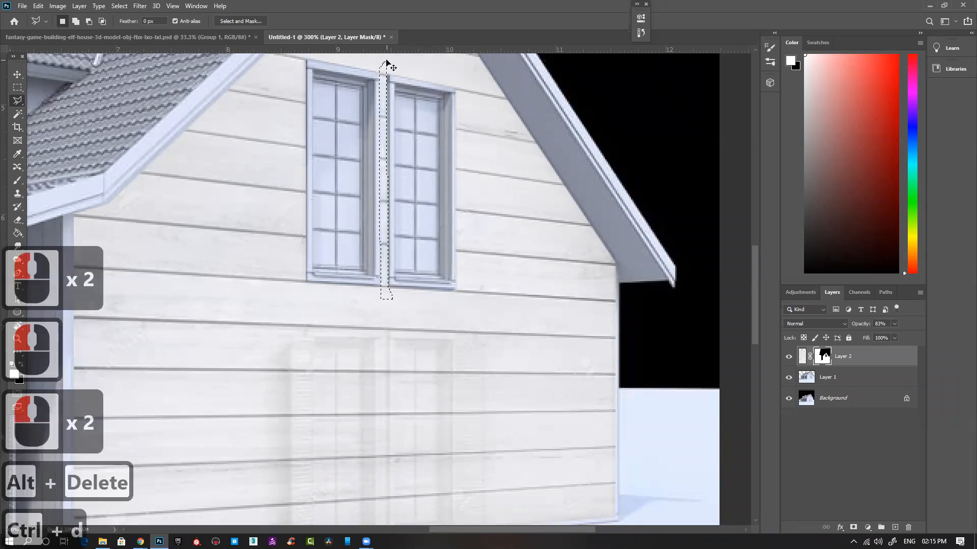
# Outline the ground-floor window nearer the porch together with its shutter and fill it with black on the plank mask.
pyautogui.moveTo(389, 340); pyautogui.dragTo(382, 207)
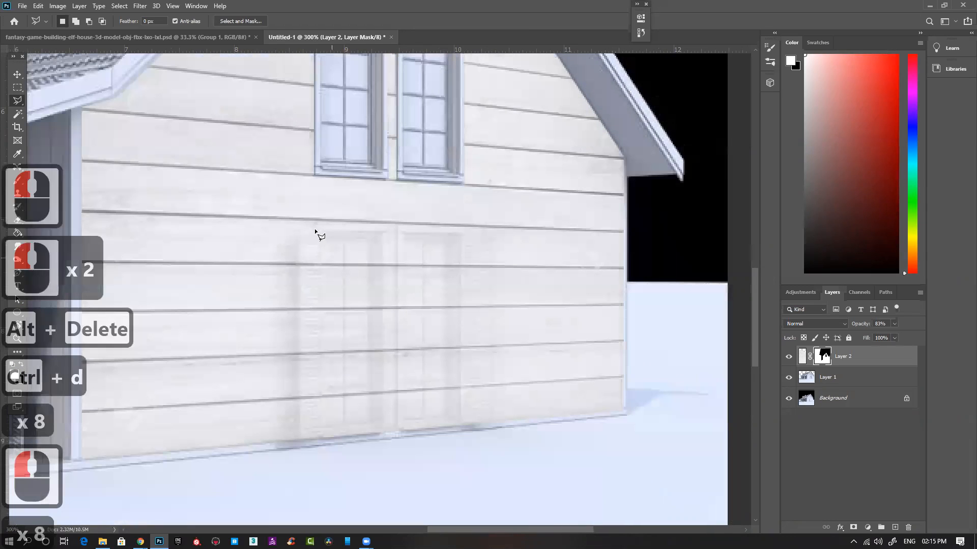
pyautogui.click(314, 220)
pyautogui.click(314, 230)
pyautogui.click(298, 230)
pyautogui.click(300, 442)
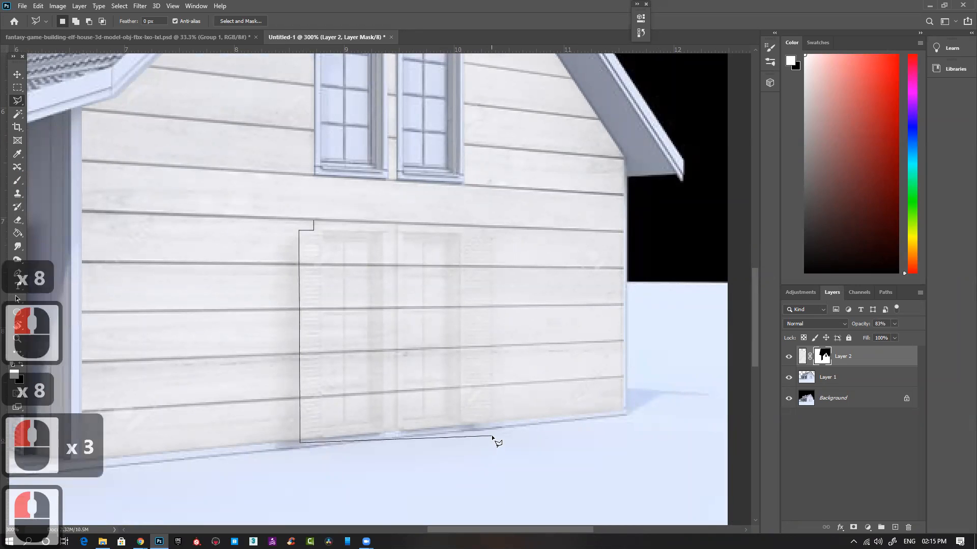
pyautogui.click(389, 435)
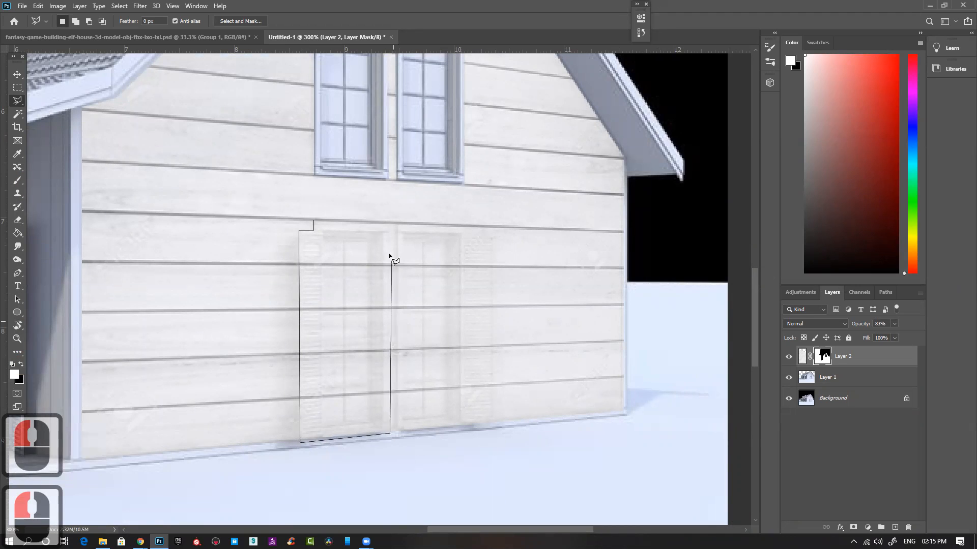
pyautogui.click(388, 223)
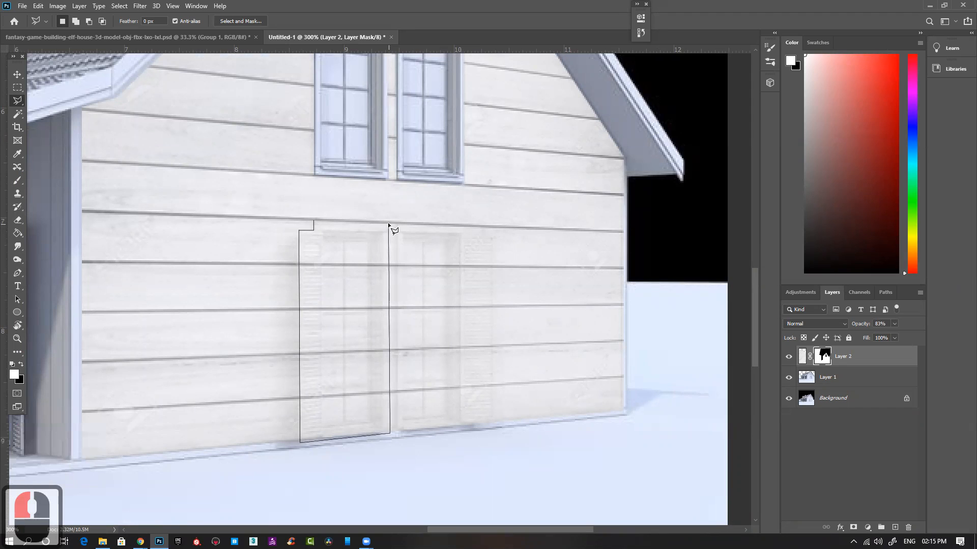
pyautogui.click(314, 222)
pyautogui.hotkey('alt', 'Delete')
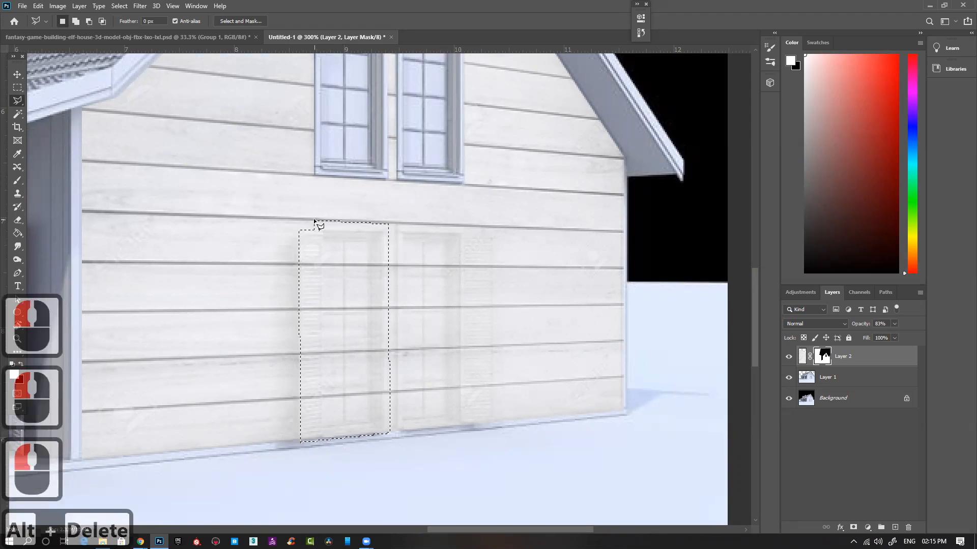
# Outline the ground-floor window farther from the porch with its shutter, fill it with black on the plank mask and deselect.
pyautogui.click(396, 225)
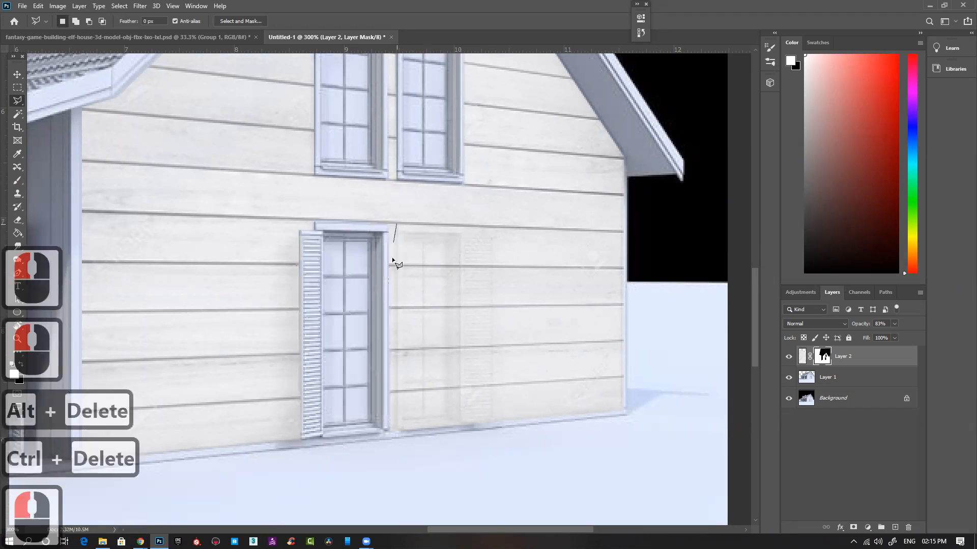
pyautogui.click(398, 430)
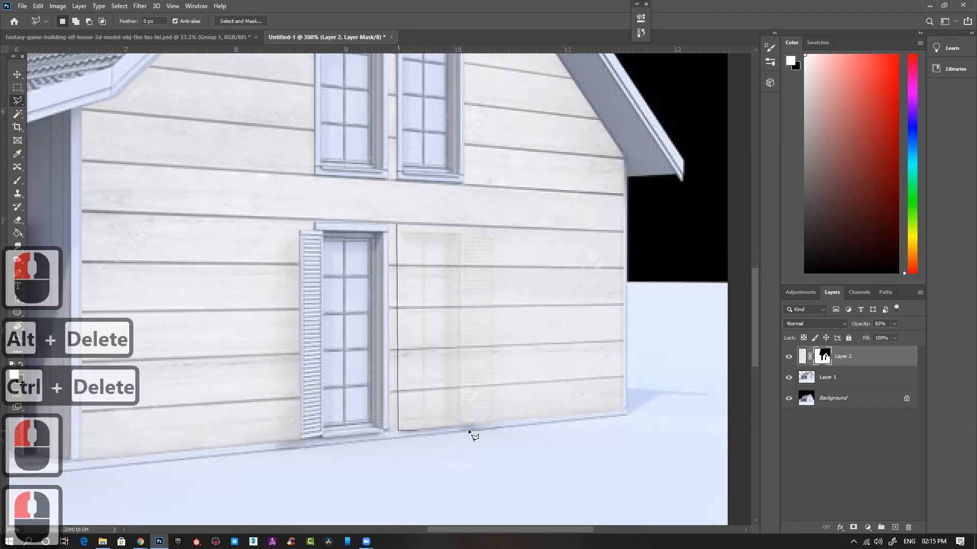
pyautogui.click(493, 423)
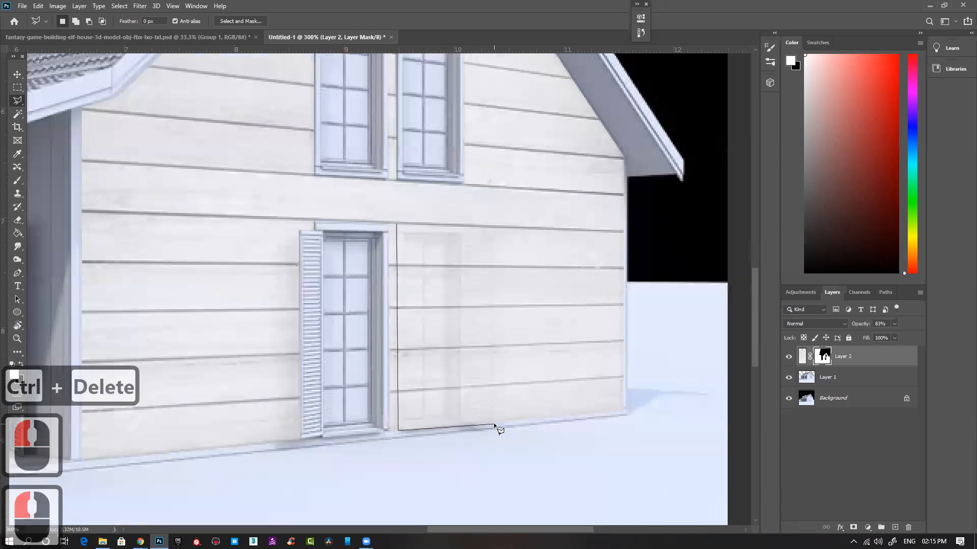
pyautogui.click(494, 235)
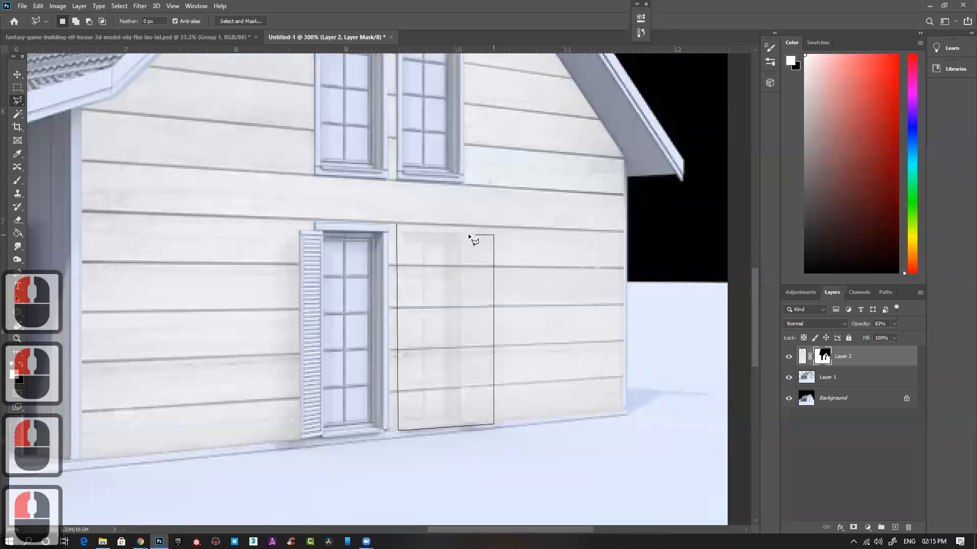
pyautogui.click(397, 224)
pyautogui.hotkey('ctrl', 'Delete')
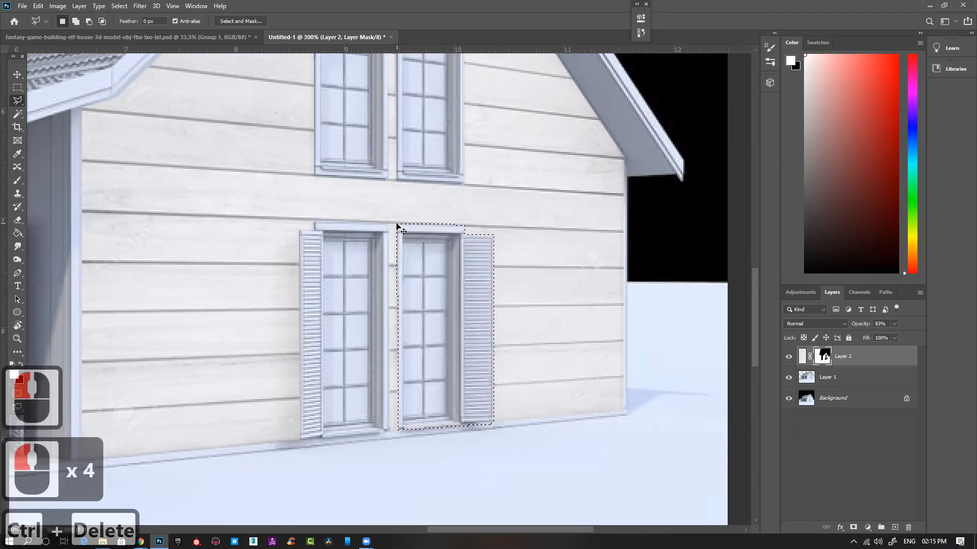
pyautogui.hotkey('ctrl', 'd')
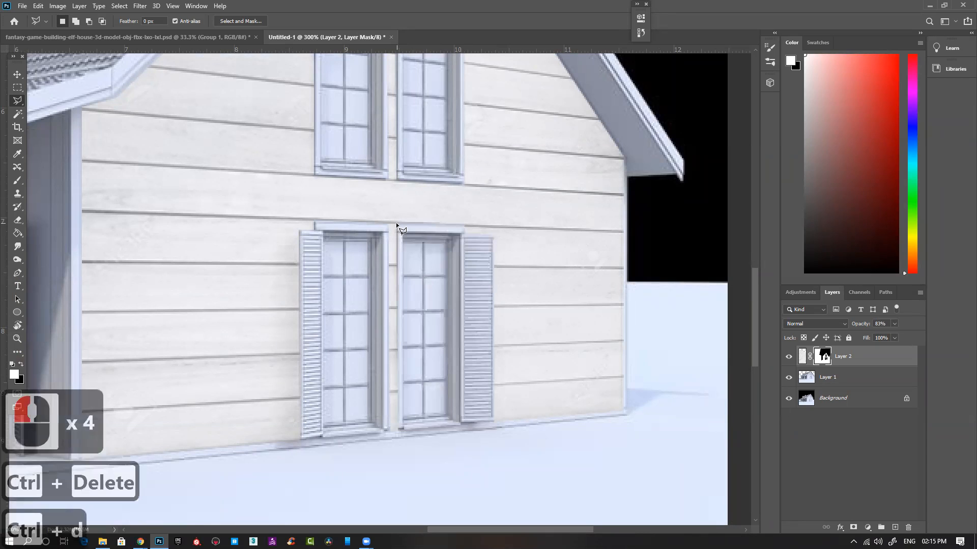
# Raise the plank layer's opacity to 100% and toggle its visibility to compare the wall with and without planks.
pyautogui.hotkey('ctrl', '-')
pyautogui.hotkey('ctrl', '-')
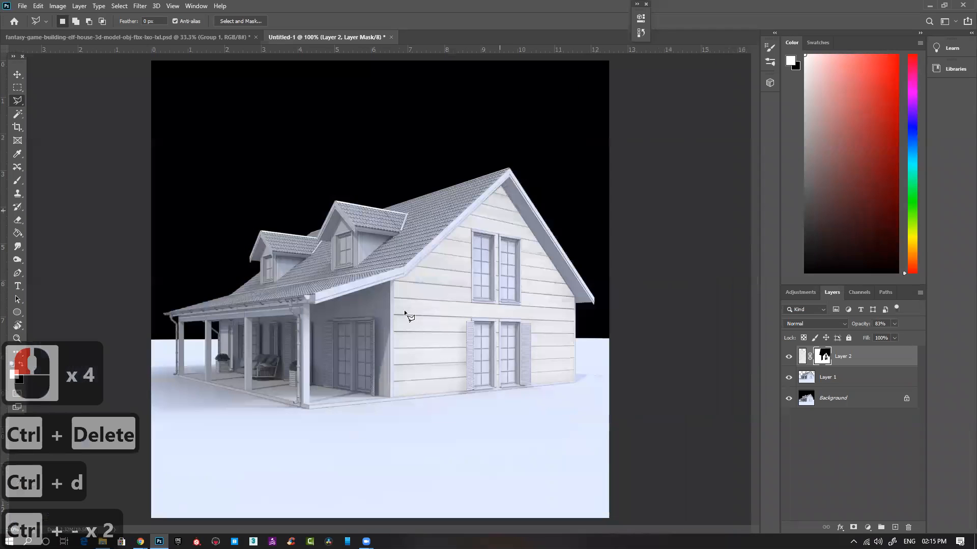
pyautogui.moveTo(861, 324); pyautogui.dragTo(927, 328)
pyautogui.click(789, 359)
pyautogui.click(789, 358)
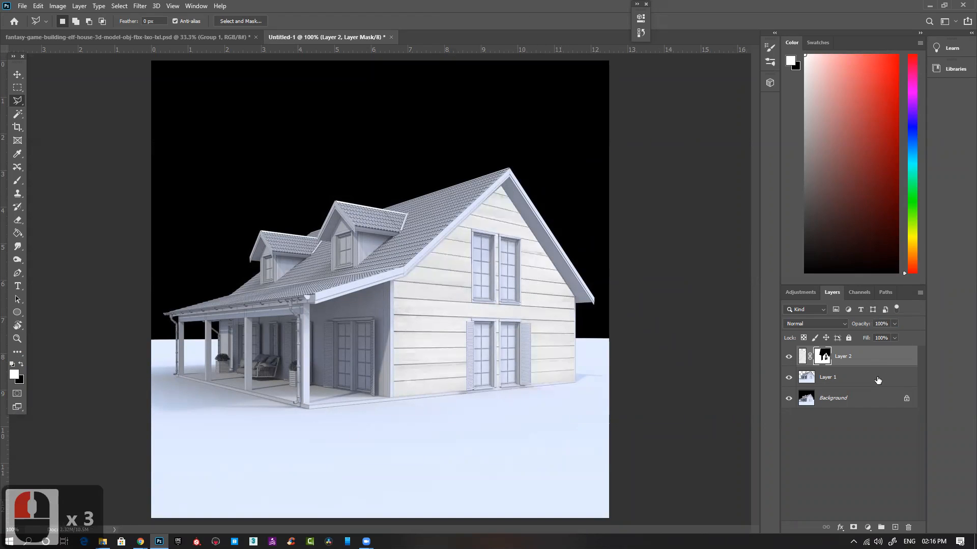
# Try out the available blend modes on the plank layer, going through the list from Normal to Luminosity.
pyautogui.click(806, 323)
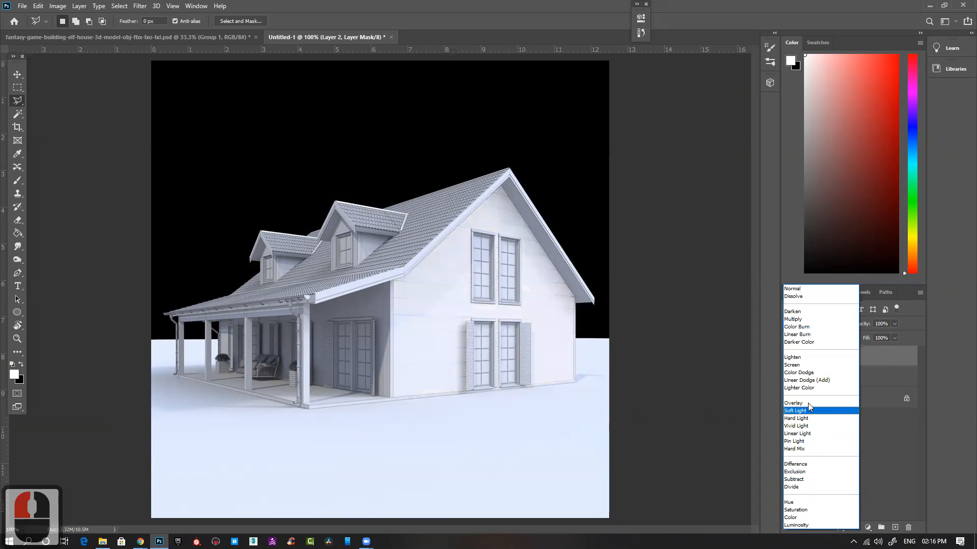
pyautogui.click(802, 289)
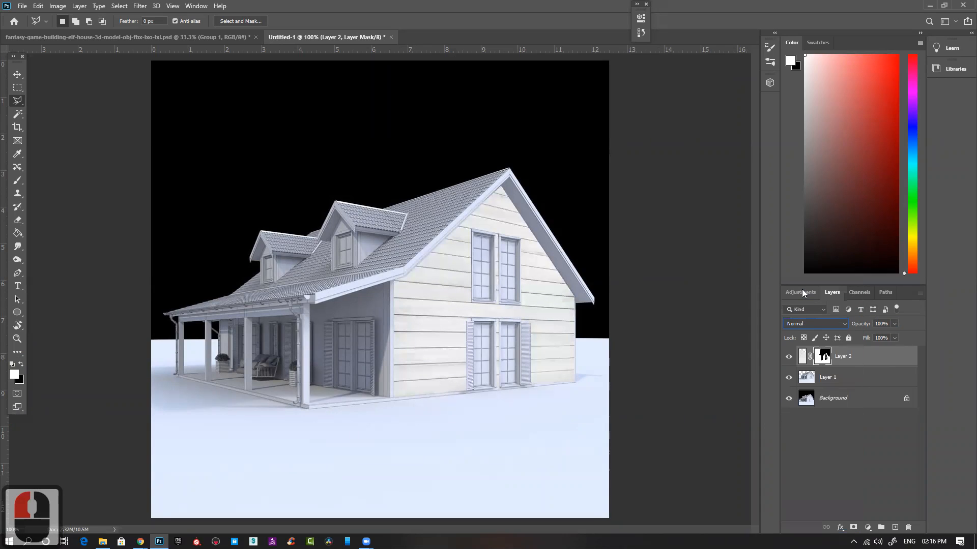
pyautogui.press('Down')
pyautogui.press('Down')
pyautogui.press('Down')
pyautogui.press('Up')
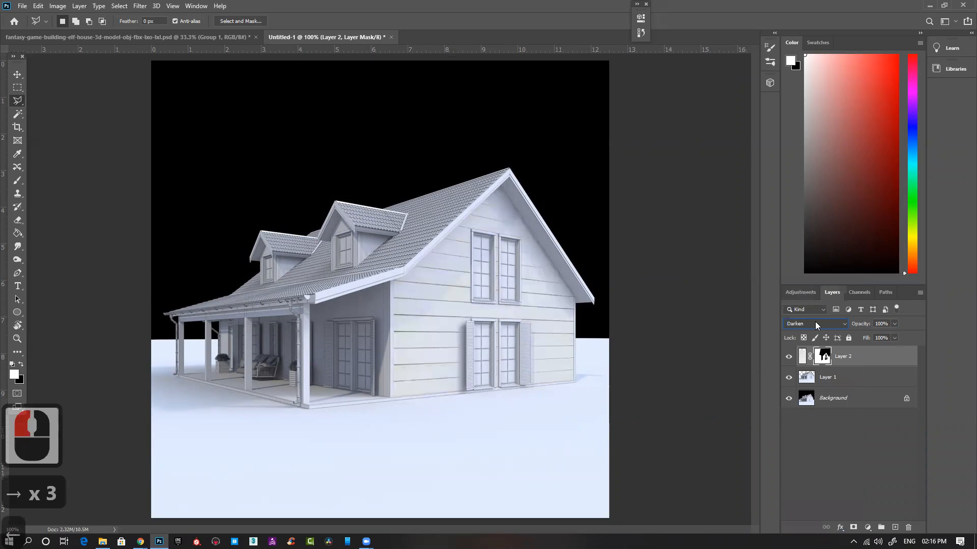
pyautogui.press('Down')
pyautogui.press('Down')
pyautogui.press('Down')
pyautogui.press('Down')
pyautogui.press('Down')
pyautogui.press('Down')
pyautogui.press('Down')
pyautogui.press('Down')
pyautogui.press('Down')
pyautogui.press('Down')
pyautogui.press('Down')
pyautogui.press('Down')
pyautogui.press('Down')
pyautogui.press('Down')
pyautogui.press('Down')
pyautogui.press('Down')
pyautogui.press('Down')
pyautogui.press('Down')
pyautogui.press('Down')
pyautogui.press('Down')
pyautogui.press('Down')
pyautogui.press('Down')
pyautogui.press('Down')
pyautogui.press('Down')
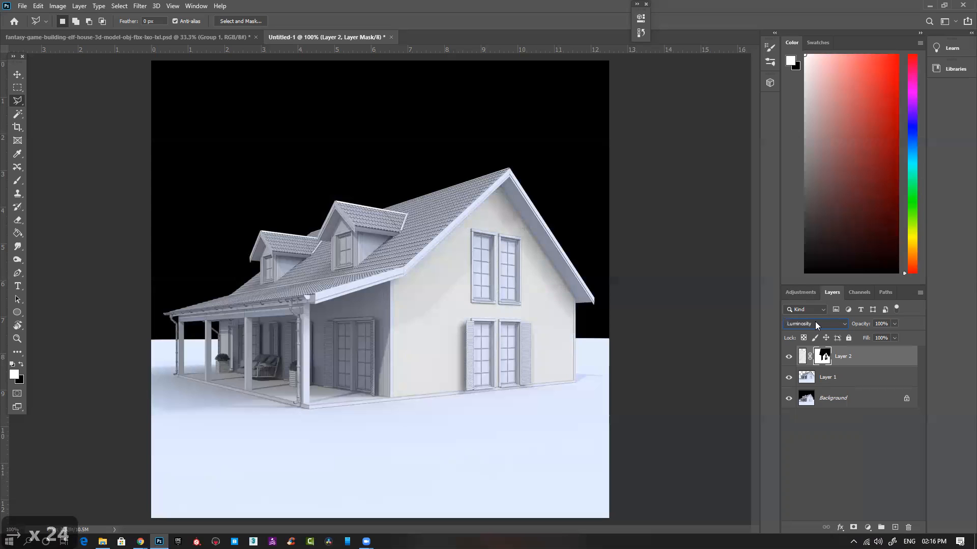
pyautogui.press('Down')
pyautogui.press('Down')
pyautogui.press('Down')
pyautogui.press('Down')
# Set the plank layer's blend mode to Multiply.
pyautogui.click(816, 324)
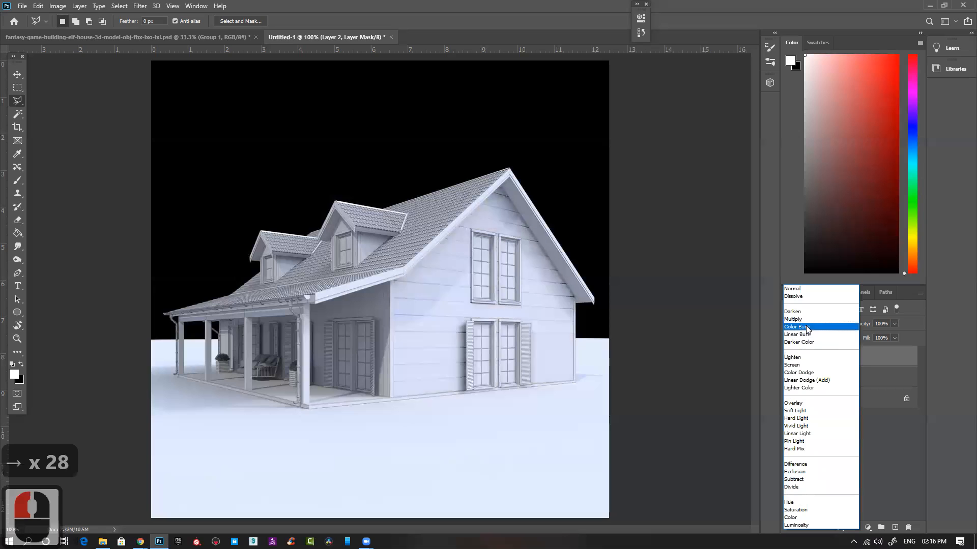
pyautogui.click(806, 321)
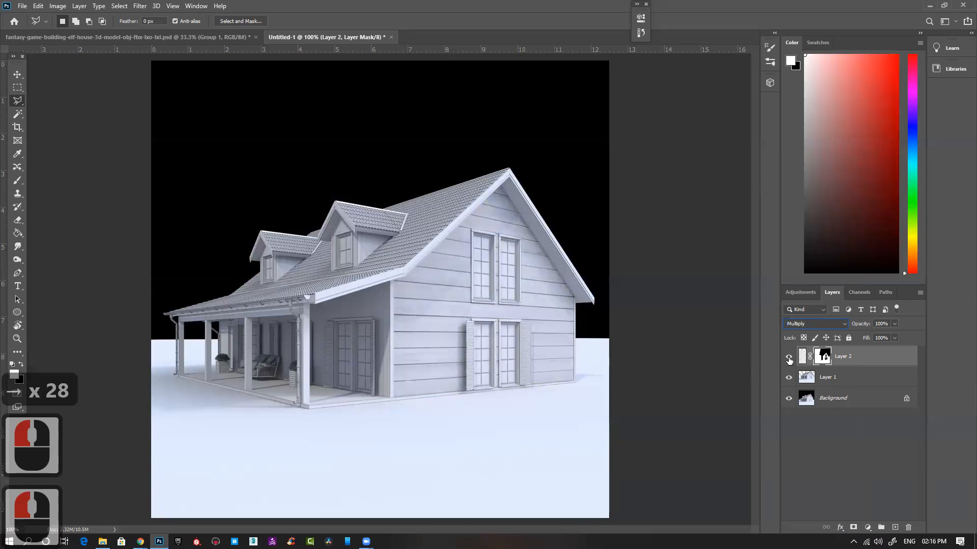
# Toggle the plank layer's visibility to compare the gable wall with and without planks in Multiply mode.
pyautogui.click(789, 358)
pyautogui.click(789, 357)
pyautogui.click(788, 358)
pyautogui.click(789, 358)
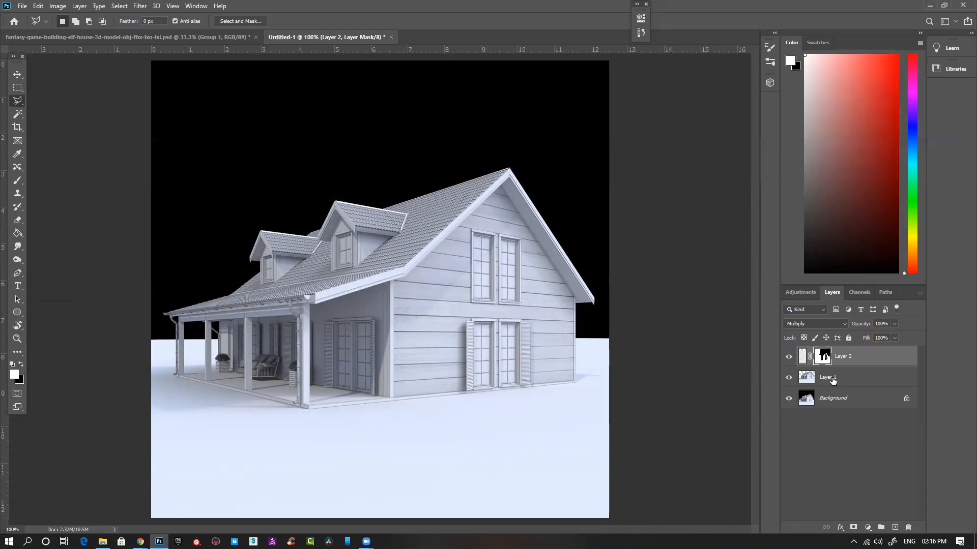
# Set the plank layer's blend mode back to Normal and move it below the render layer.
pyautogui.click(812, 324)
pyautogui.click(813, 283)
pyautogui.moveTo(847, 352); pyautogui.dragTo(848, 386)
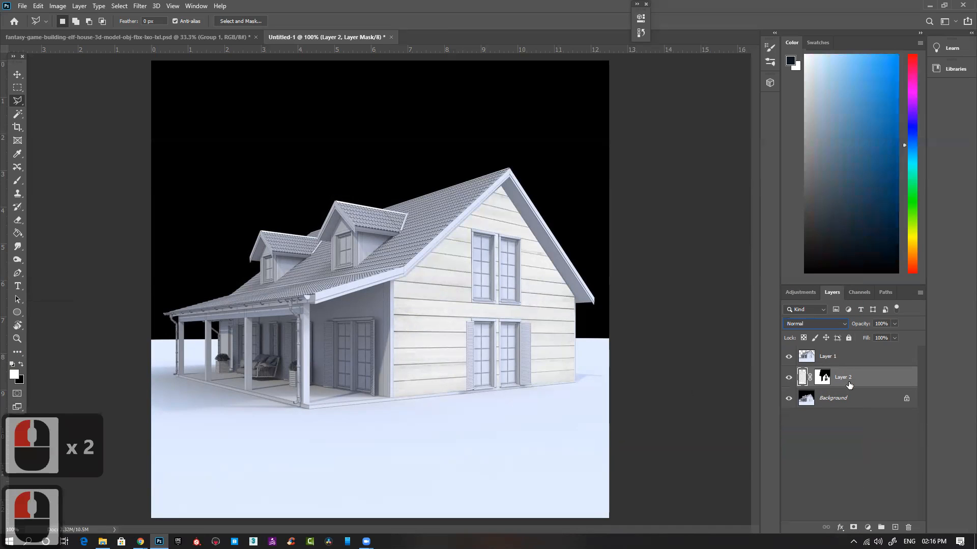
# Set the render layer above the planks to the Multiply blend mode.
pyautogui.click(852, 356)
pyautogui.click(813, 325)
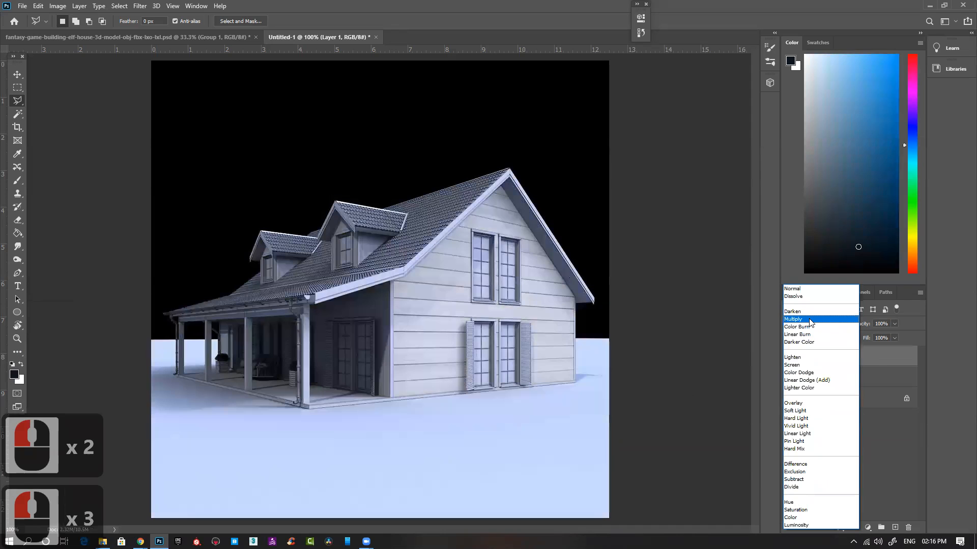
pyautogui.click(810, 320)
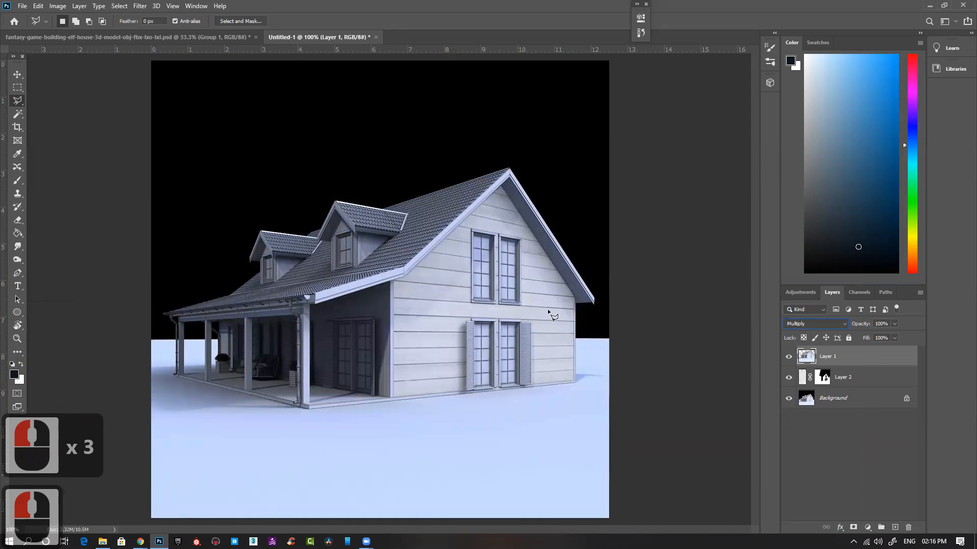
# Toggle the visibility of the plank layer and of the render layer in turn to compare their effect.
pyautogui.click(861, 378)
pyautogui.click(789, 378)
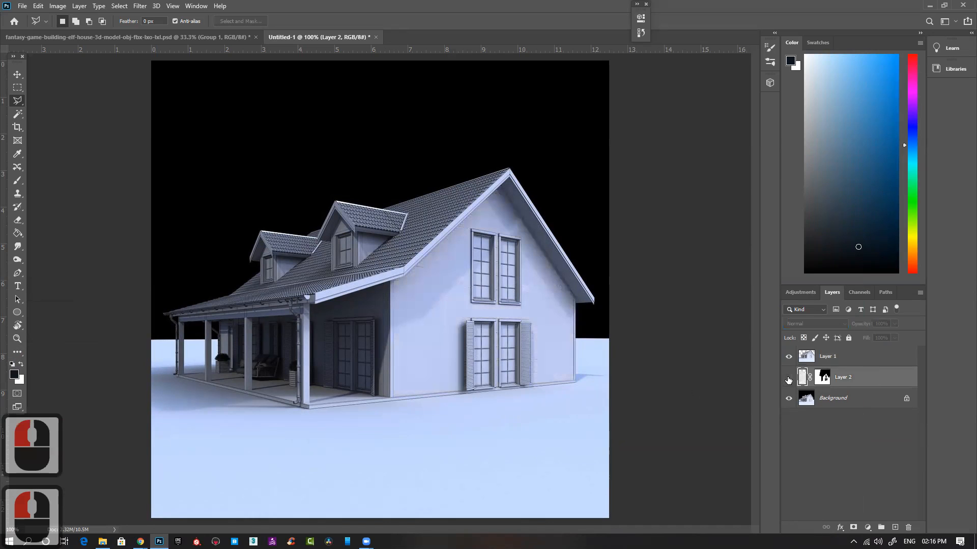
pyautogui.click(788, 377)
pyautogui.click(788, 357)
pyautogui.click(788, 357)
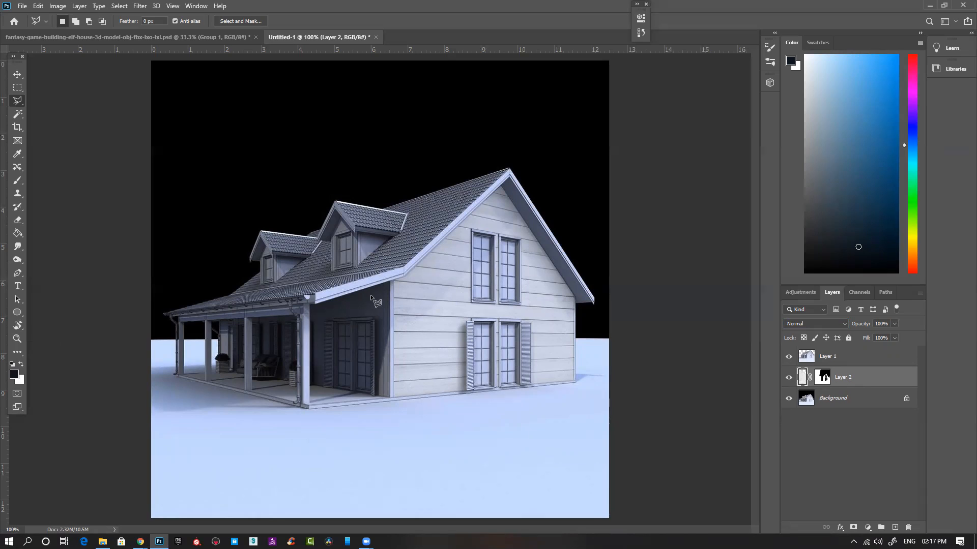
# Paste the plank texture as a new layer above the gable planks and scale it down to about 22%.
pyautogui.doubleClick(411, 397)
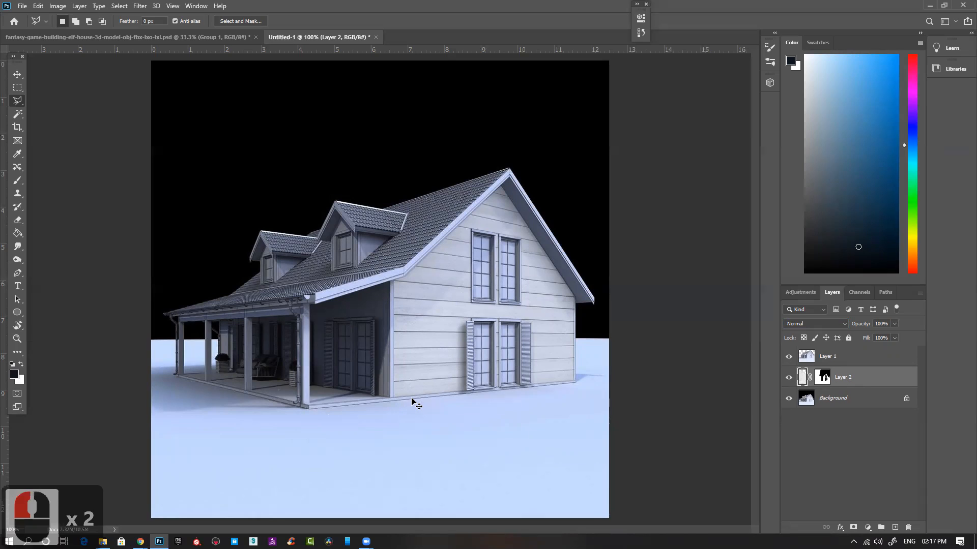
pyautogui.hotkey('ctrl', 'v')
pyautogui.hotkey('ctrl', '0')
pyautogui.hotkey('ctrl', '-')
pyautogui.hotkey('ctrl', '-')
pyautogui.hotkey('ctrl', '-')
pyautogui.hotkey('ctrl', '-')
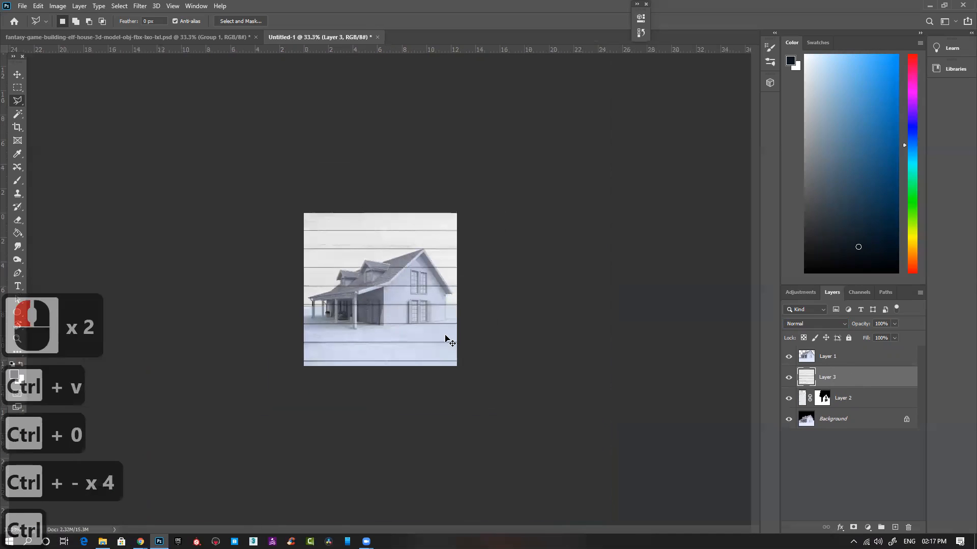
pyautogui.hotkey('ctrl', 't')
pyautogui.moveTo(304, 215); pyautogui.dragTo(431, 342)
pyautogui.moveTo(501, 386); pyautogui.dragTo(422, 304)
pyautogui.moveTo(347, 256); pyautogui.dragTo(396, 304)
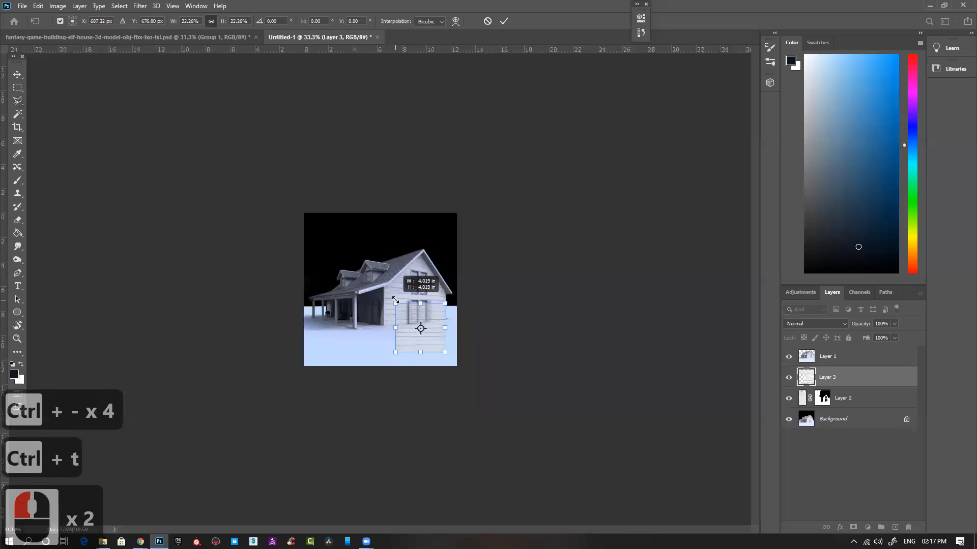
# Move the pasted plank texture over the porch side of the house and enlarge it to about 29%.
pyautogui.keyDown('ctrl'); pyautogui.click(466, 361); pyautogui.keyUp('ctrl')
pyautogui.keyDown('ctrl'); pyautogui.click(466, 361); pyautogui.keyUp('ctrl')
pyautogui.moveTo(491, 395); pyautogui.dragTo(369, 349)
pyautogui.keyDown('ctrl'); pyautogui.click(435, 345); pyautogui.keyUp('ctrl')
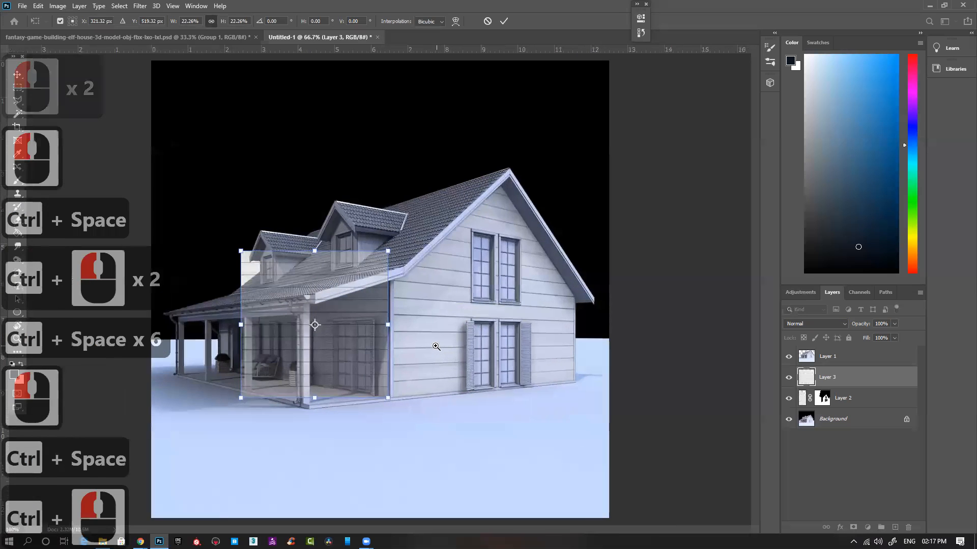
pyautogui.keyDown('ctrl'); pyautogui.click(435, 346); pyautogui.keyUp('ctrl')
pyautogui.keyDown('ctrl'); pyautogui.click(435, 346); pyautogui.keyUp('ctrl')
pyautogui.moveTo(443, 318); pyautogui.dragTo(469, 347)
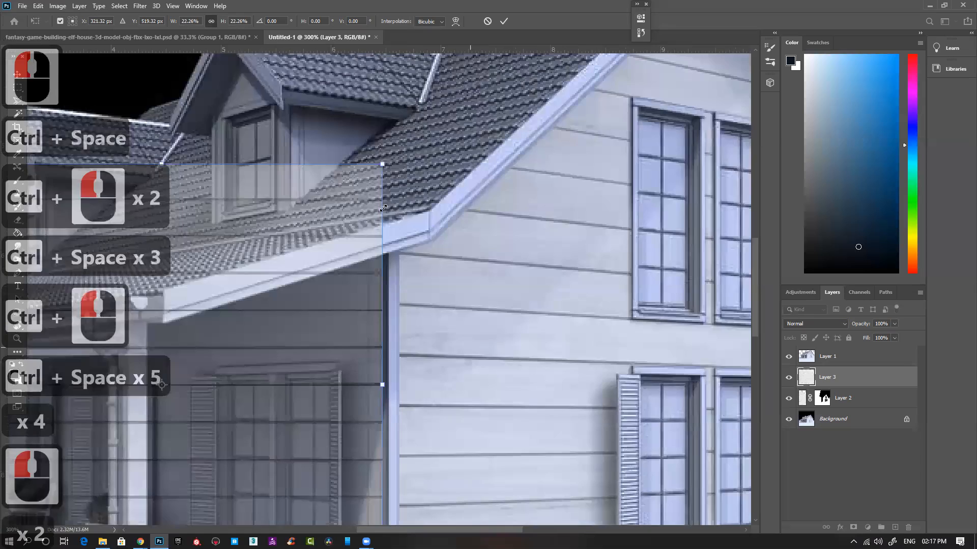
pyautogui.keyDown('ctrl'); pyautogui.keyDown('alt'); pyautogui.click(382, 208); pyautogui.keyUp('alt'); pyautogui.keyUp('ctrl')
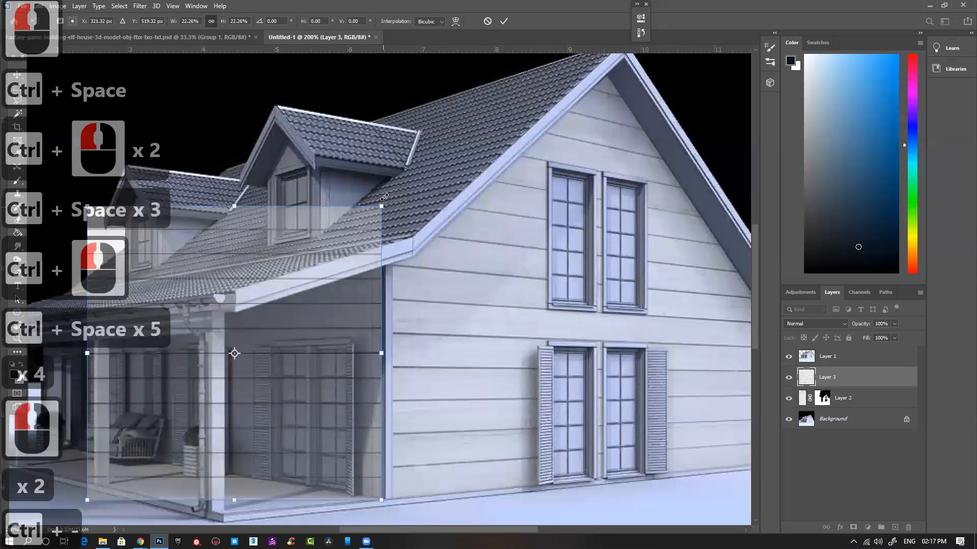
pyautogui.moveTo(385, 191); pyautogui.dragTo(460, 94)
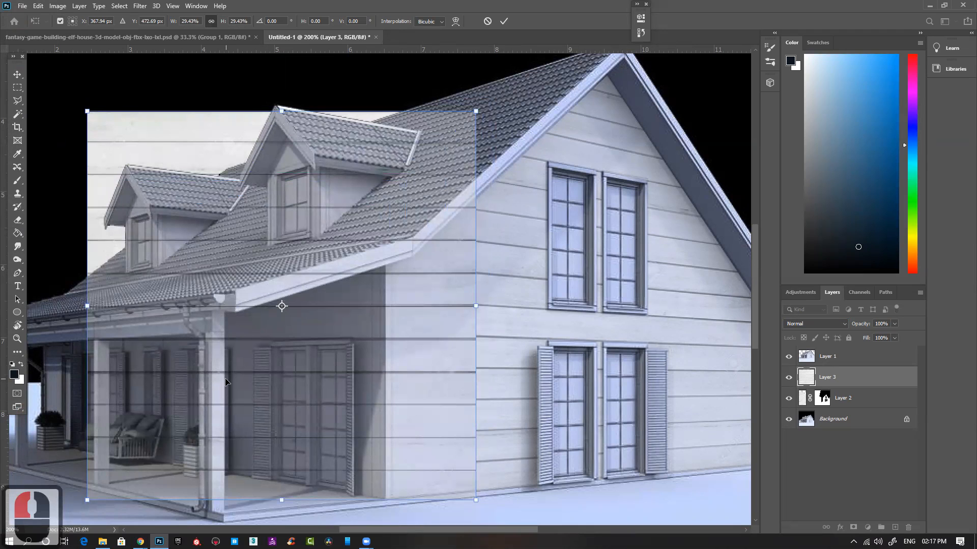
# Shift the plank texture along the porch so its near edge lines up with the house corner.
pyautogui.hotkey('ctrl', '-')
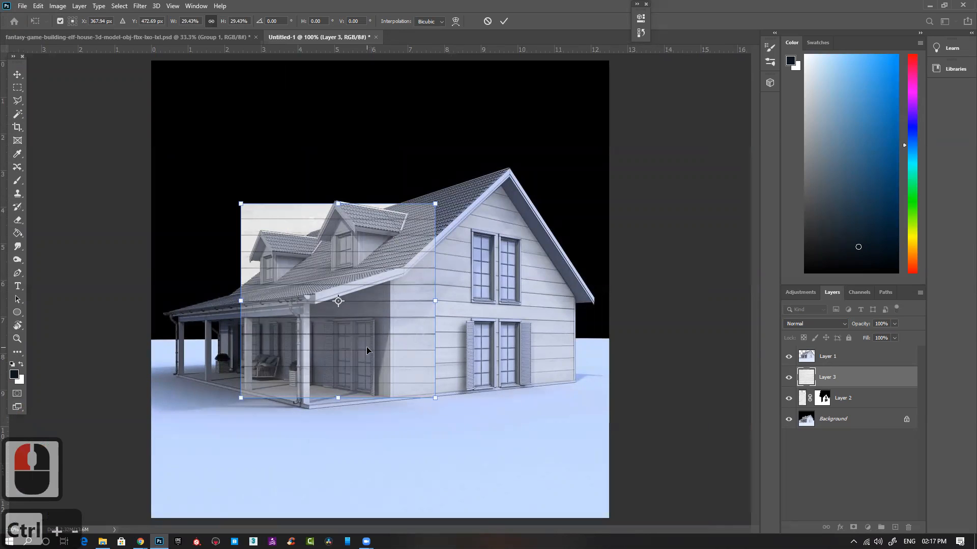
pyautogui.moveTo(362, 355); pyautogui.dragTo(306, 358)
pyautogui.press('Right')
pyautogui.press('Right')
pyautogui.press('Right')
pyautogui.press('Right')
pyautogui.press('Right')
pyautogui.press('Right')
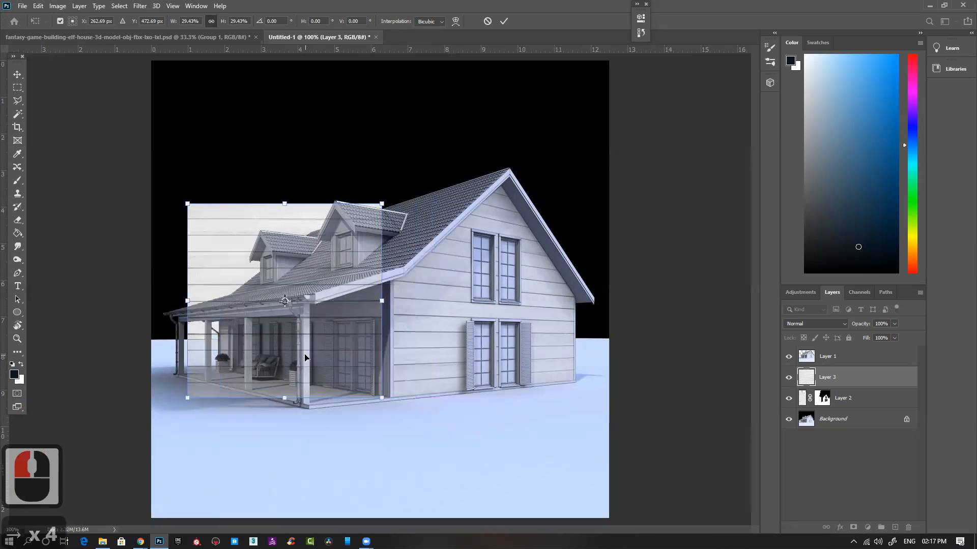
pyautogui.press('Right')
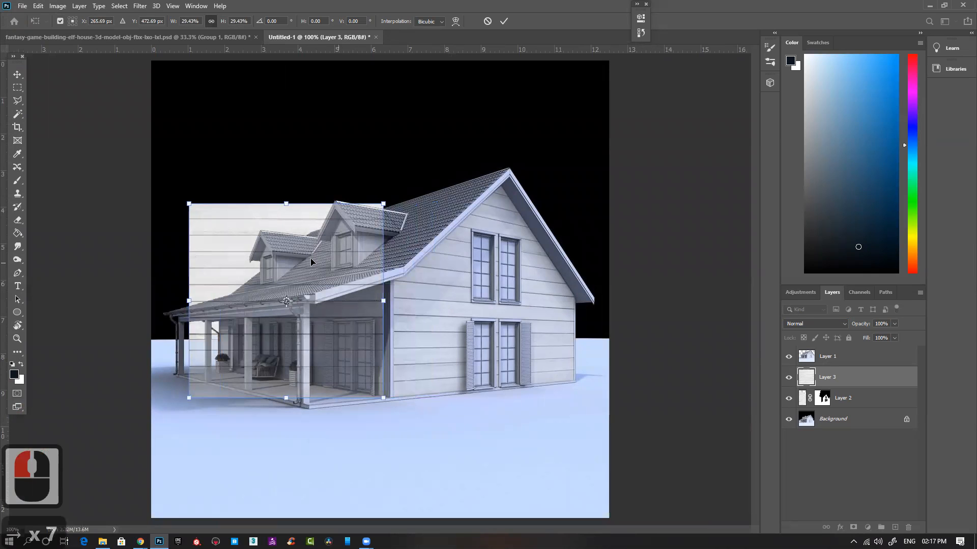
# Apply a Perspective transform to the porch planks, narrowing the far end and skewing it downward to follow the receding wall.
pyautogui.click(38, 6)
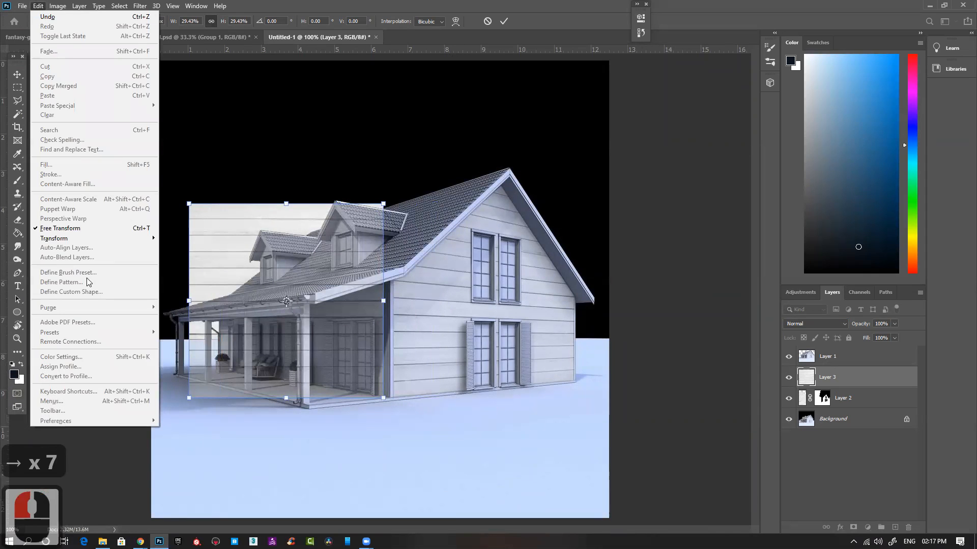
pyautogui.moveTo(81, 238)
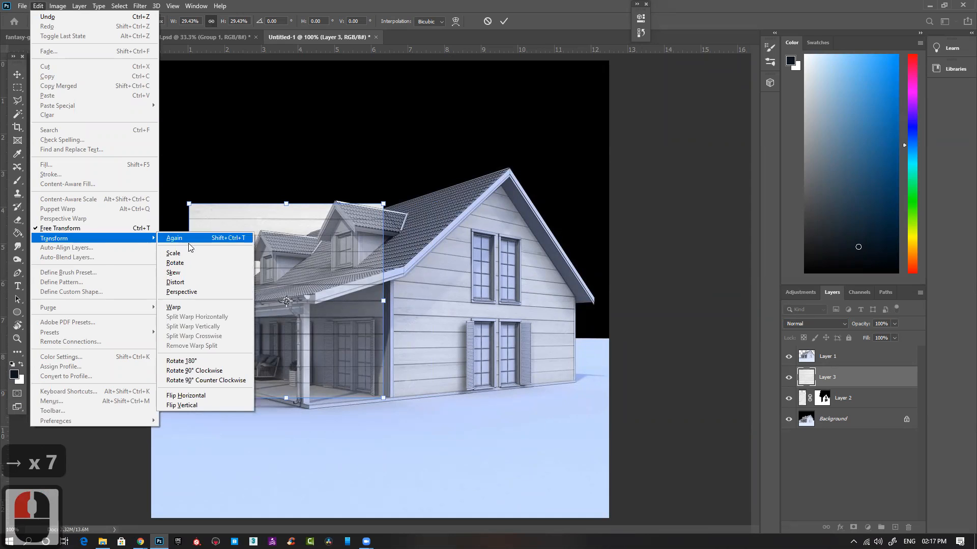
pyautogui.click(192, 293)
pyautogui.keyDown('ctrl'); pyautogui.click(253, 357); pyautogui.keyUp('ctrl')
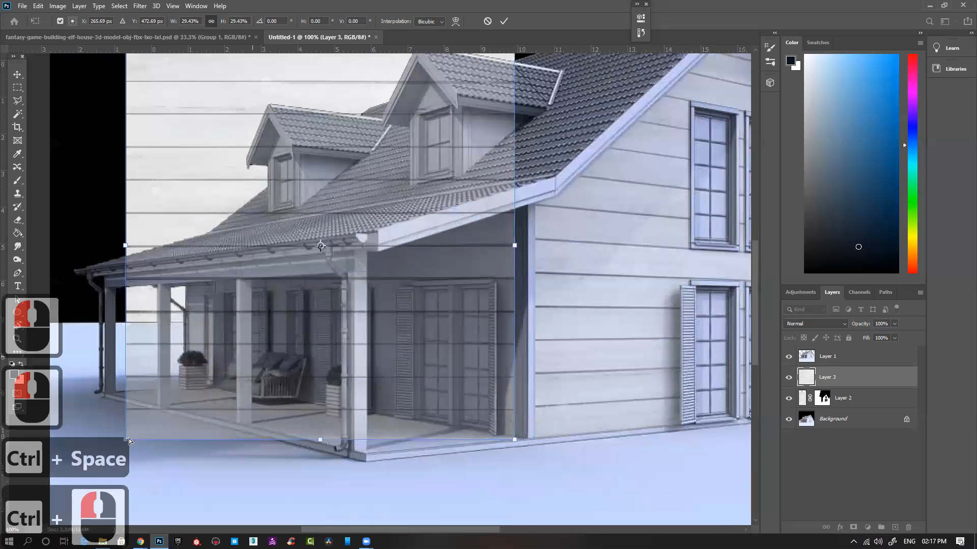
pyautogui.moveTo(125, 438); pyautogui.dragTo(133, 373)
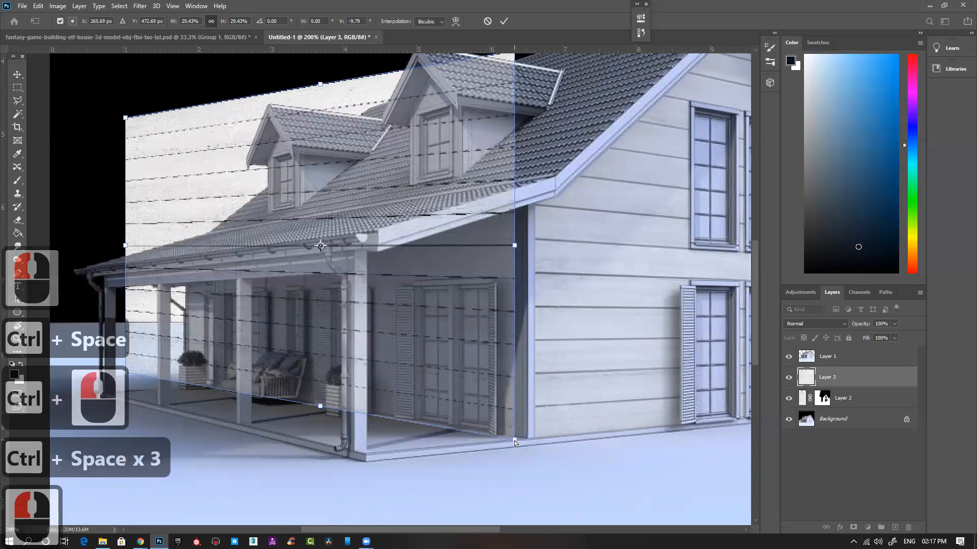
pyautogui.moveTo(515, 439); pyautogui.dragTo(514, 436)
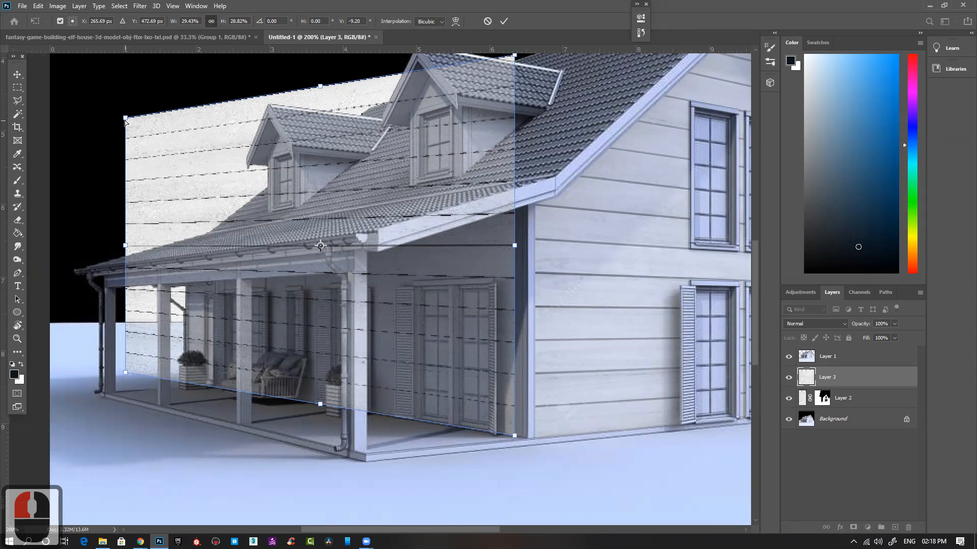
pyautogui.moveTo(126, 119); pyautogui.dragTo(125, 156)
pyautogui.moveTo(126, 246); pyautogui.dragTo(126, 272)
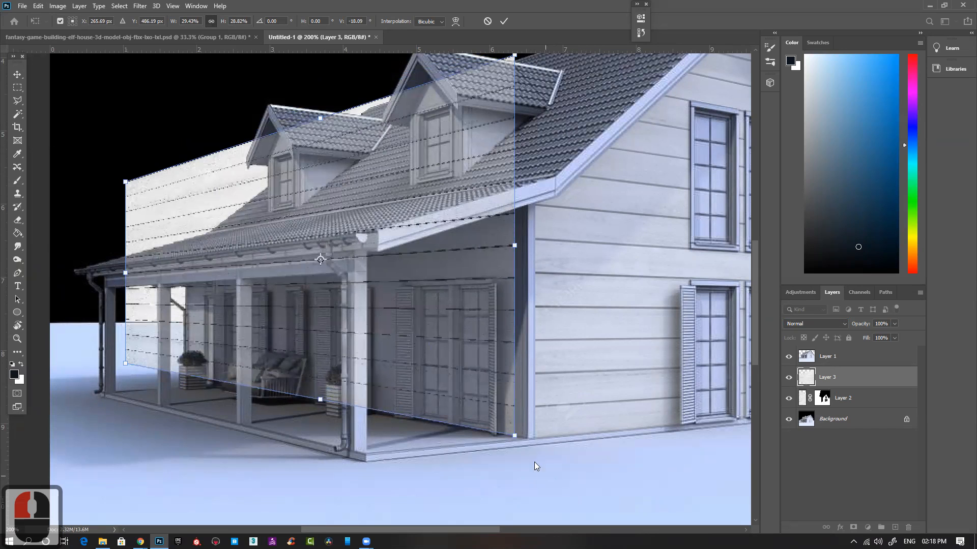
# Refine the porch planks' perspective and vertical skew at both ends to match the wall, and apply the transform.
pyautogui.moveTo(589, 241); pyautogui.dragTo(550, 295)
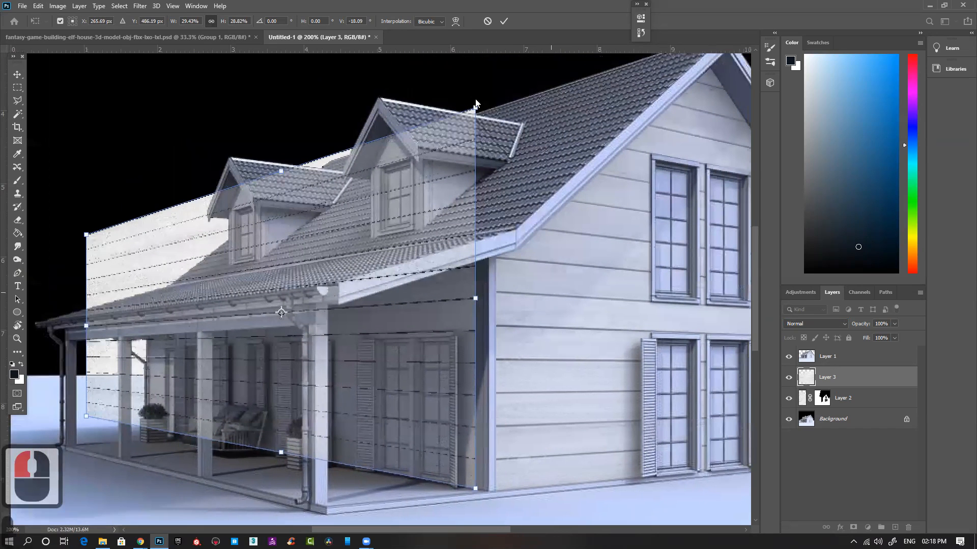
pyautogui.moveTo(464, 120); pyautogui.dragTo(464, 112)
pyautogui.moveTo(453, 212); pyautogui.dragTo(453, 207)
pyautogui.hotkey('ctrl', 'z')
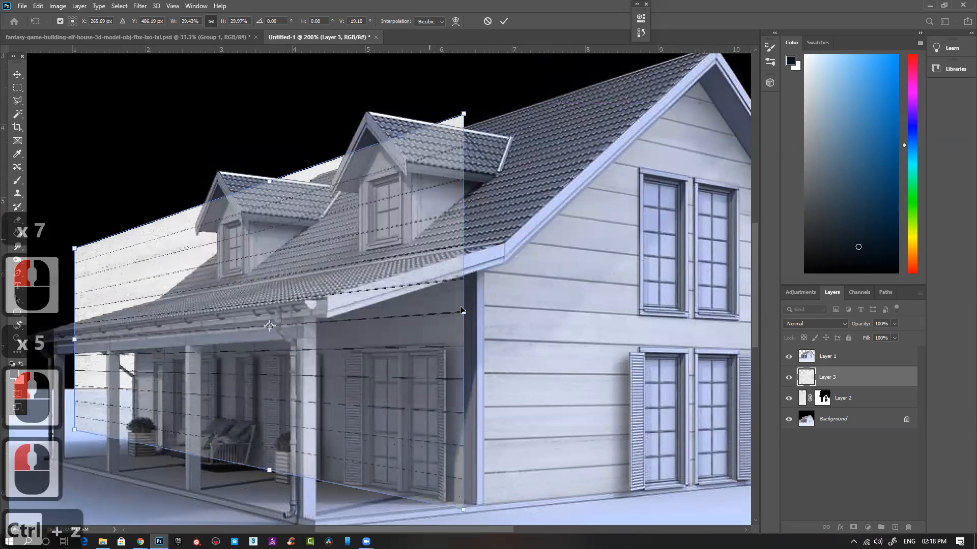
pyautogui.moveTo(461, 310); pyautogui.dragTo(463, 306)
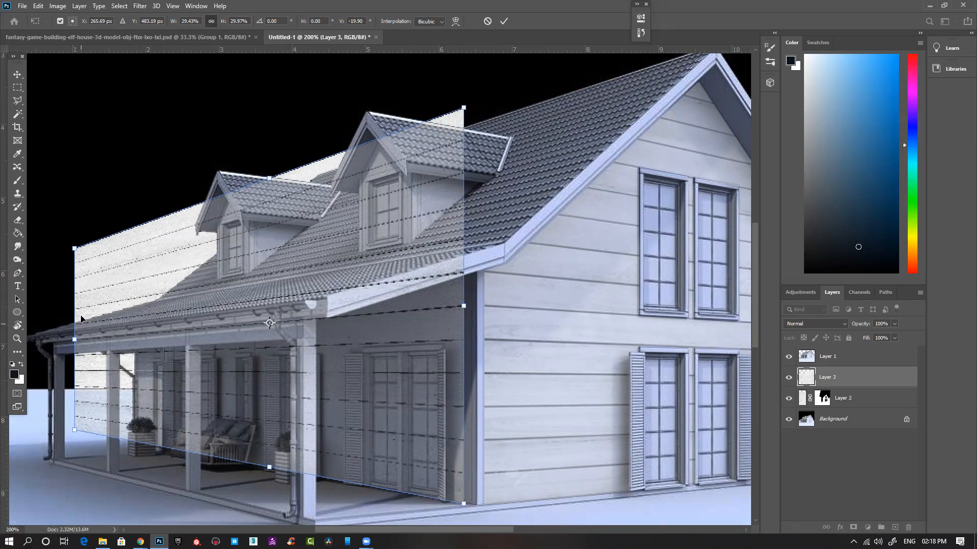
pyautogui.moveTo(74, 341); pyautogui.dragTo(74, 347)
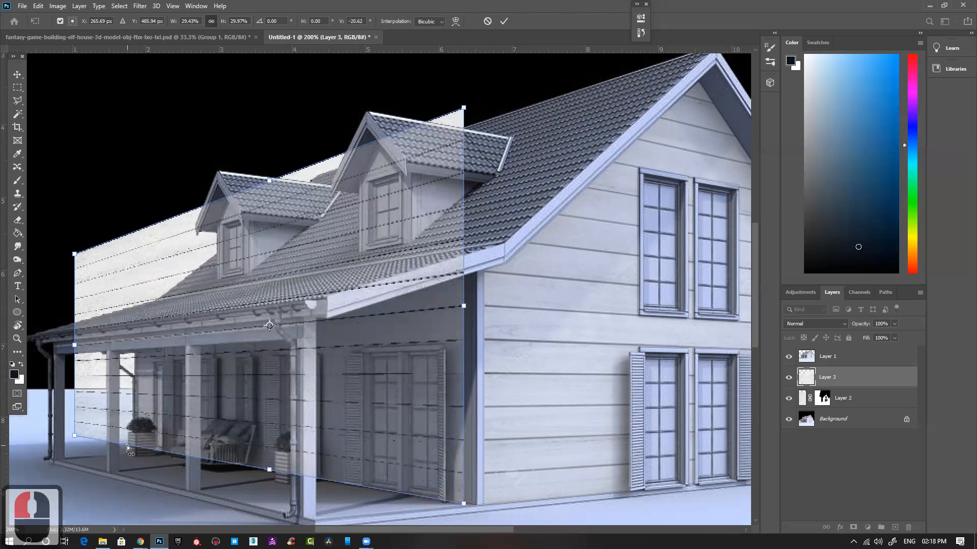
pyautogui.press('Return')
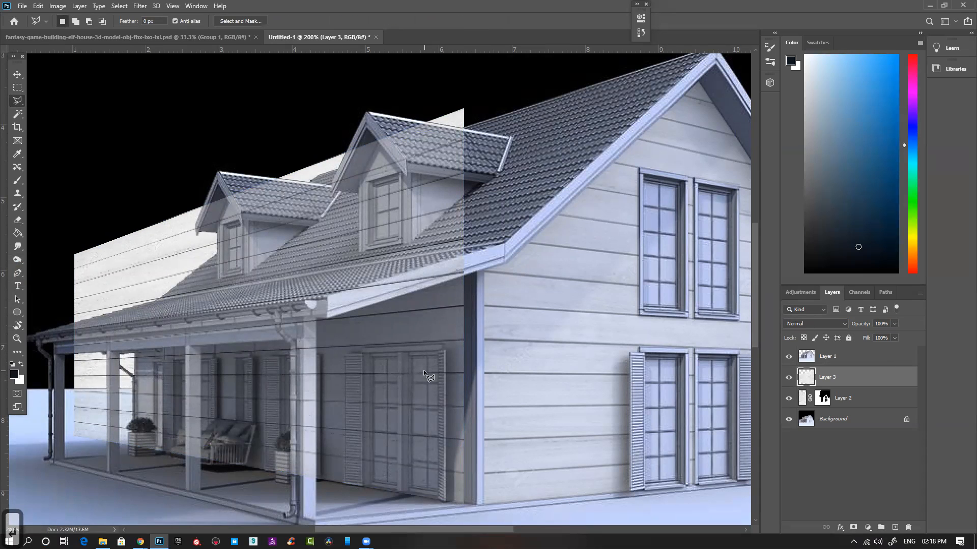
pyautogui.press('Return')
# Start a polygonal lasso outline along the underside of the gable-side porch roof edge and around the corner post with its downpipe.
pyautogui.click(484, 267)
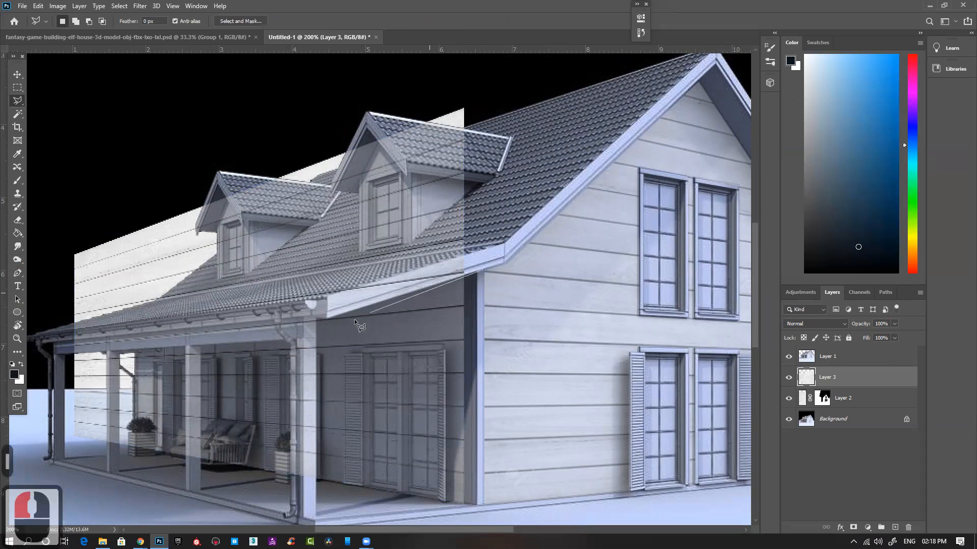
pyautogui.click(328, 318)
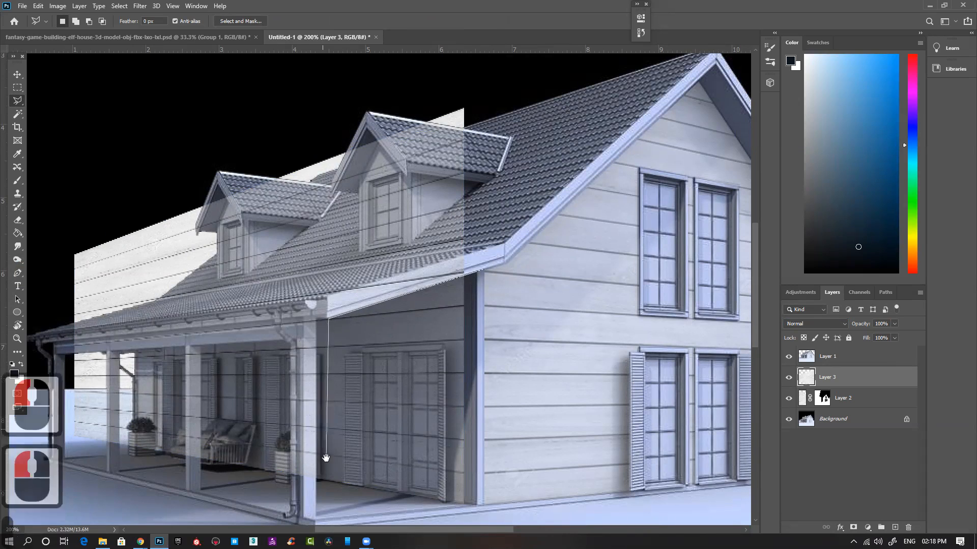
pyautogui.moveTo(326, 457); pyautogui.dragTo(333, 384)
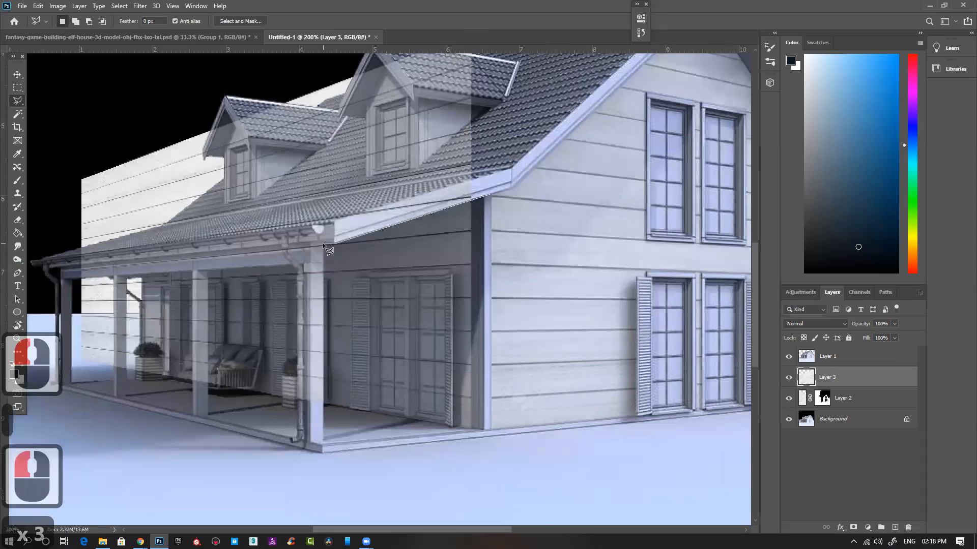
pyautogui.click(323, 243)
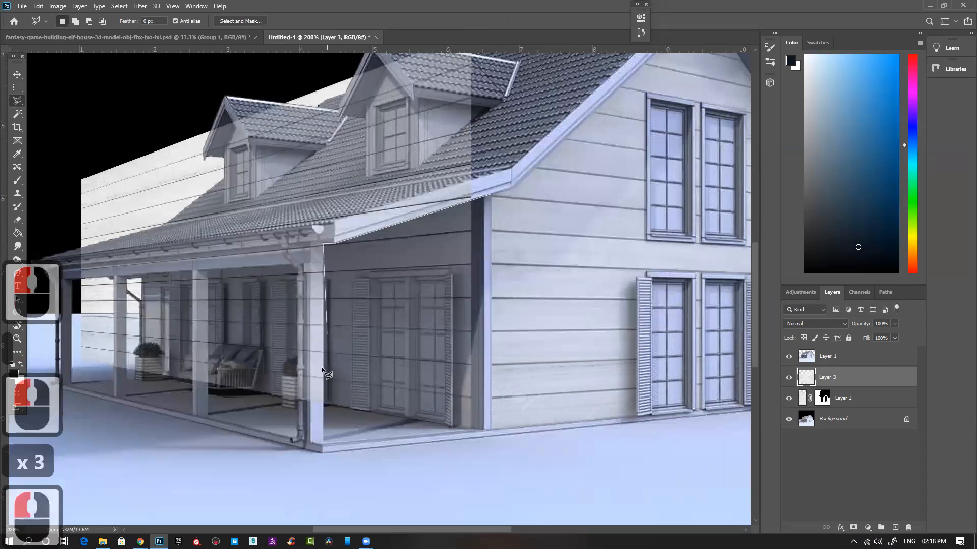
pyautogui.click(324, 405)
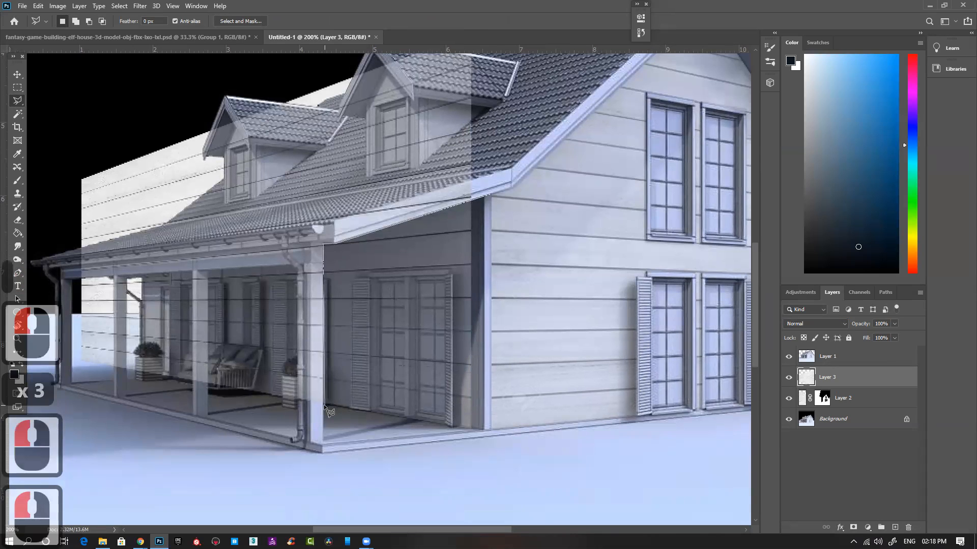
pyautogui.click(297, 402)
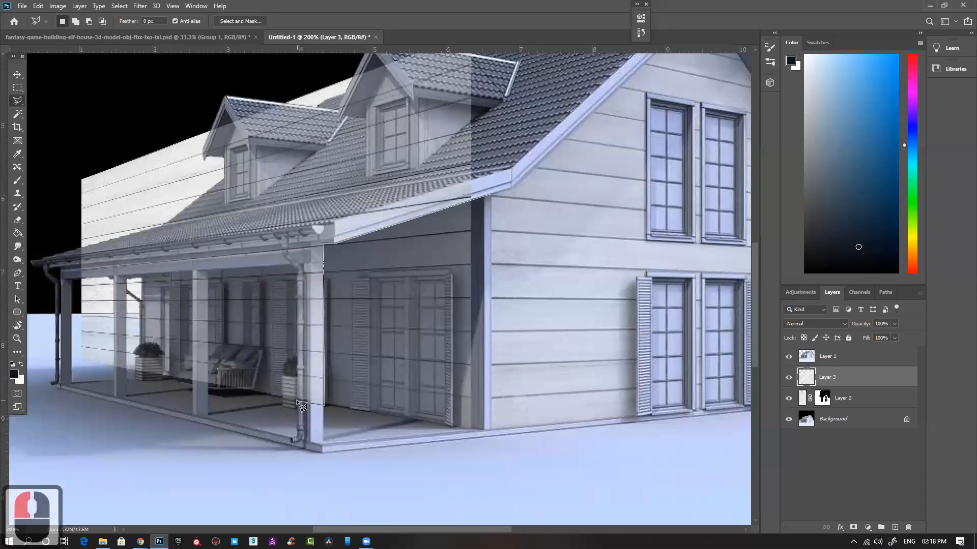
pyautogui.click(296, 273)
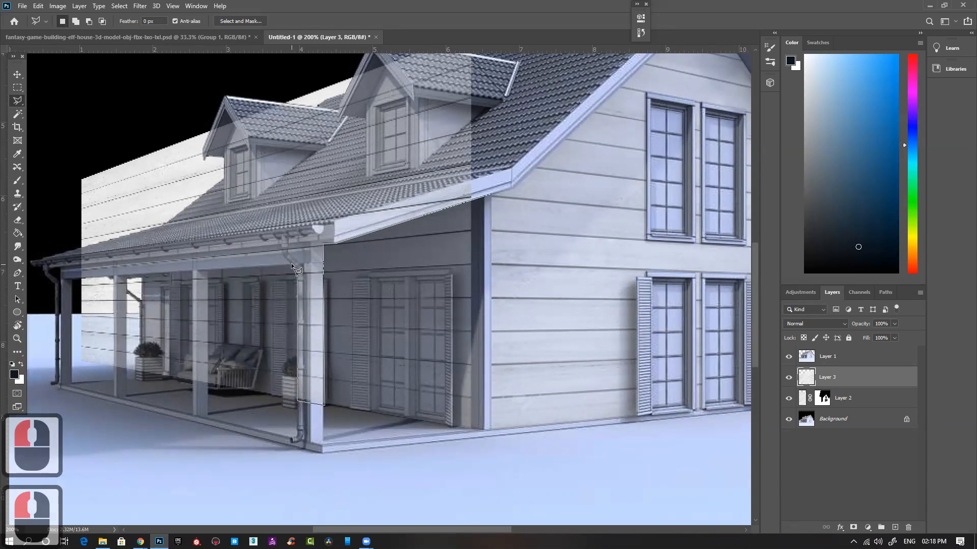
pyautogui.click(291, 264)
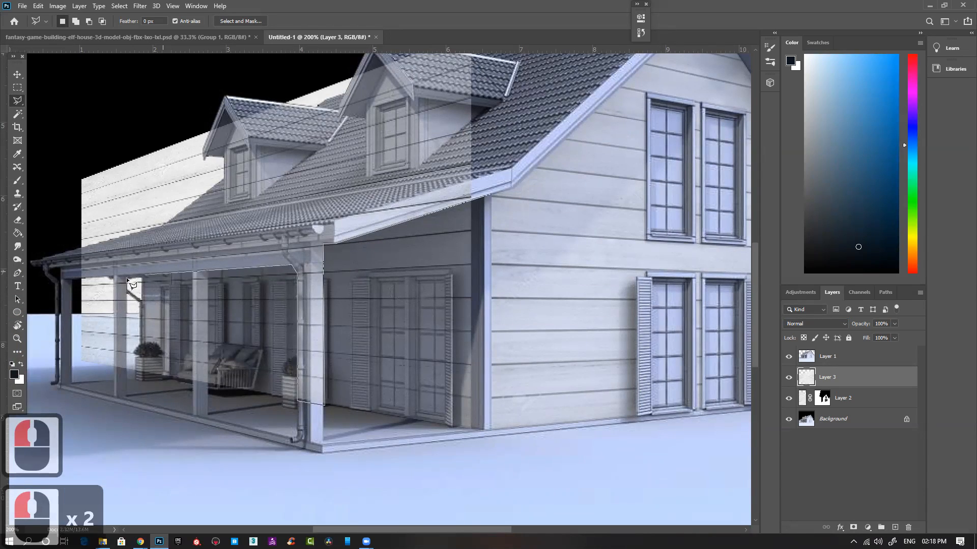
# Close the outline along the porch beam and around the roof, and add an inverted layer mask hiding Layer 3's planks inside it.
pyautogui.click(61, 279)
pyautogui.click(59, 254)
pyautogui.click(44, 150)
pyautogui.moveTo(221, 82); pyautogui.dragTo(209, 150)
pyautogui.click(224, 107)
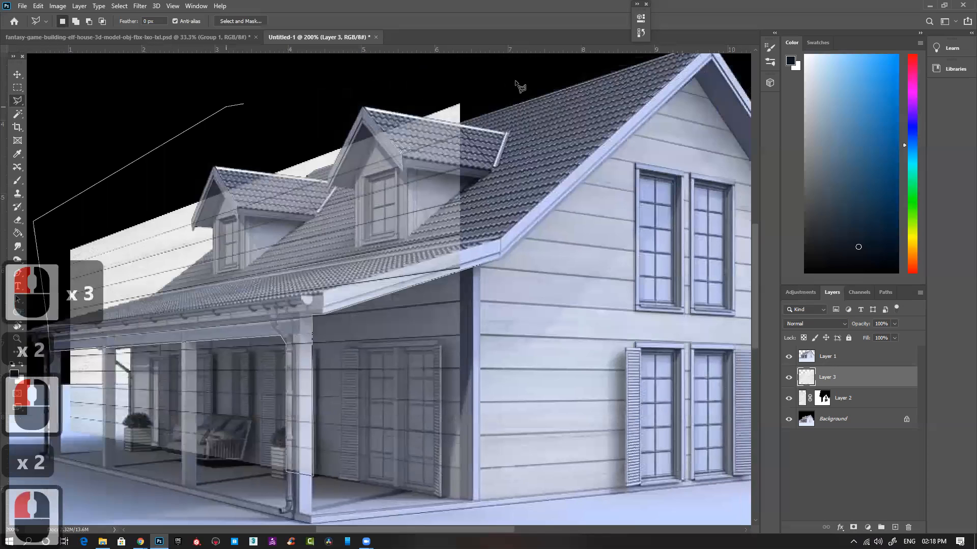
pyautogui.doubleClick(515, 81)
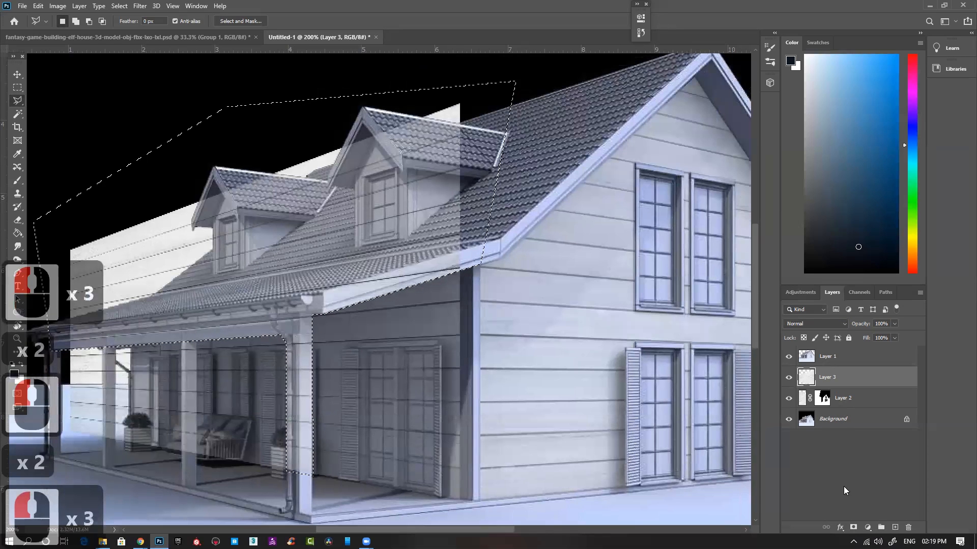
pyautogui.click(853, 528)
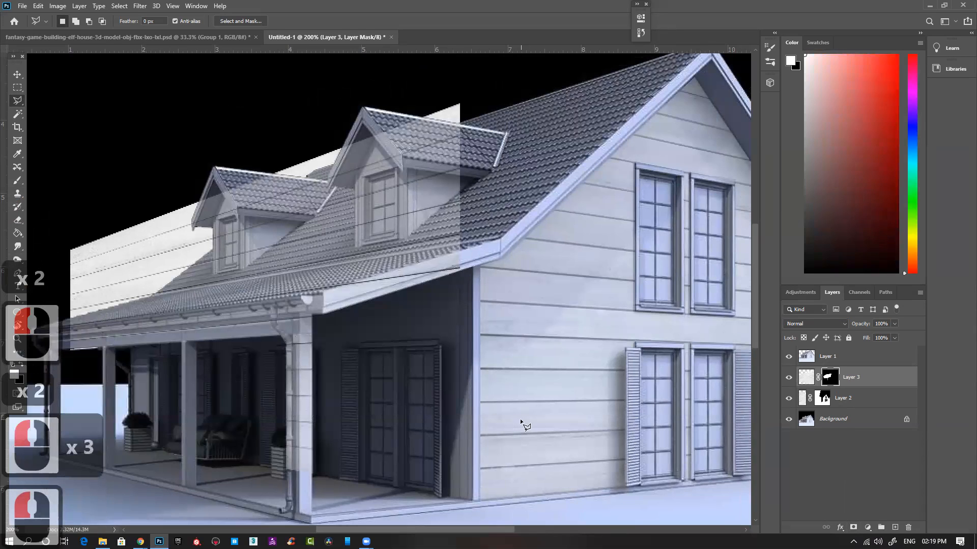
pyautogui.hotkey('ctrl', 'i')
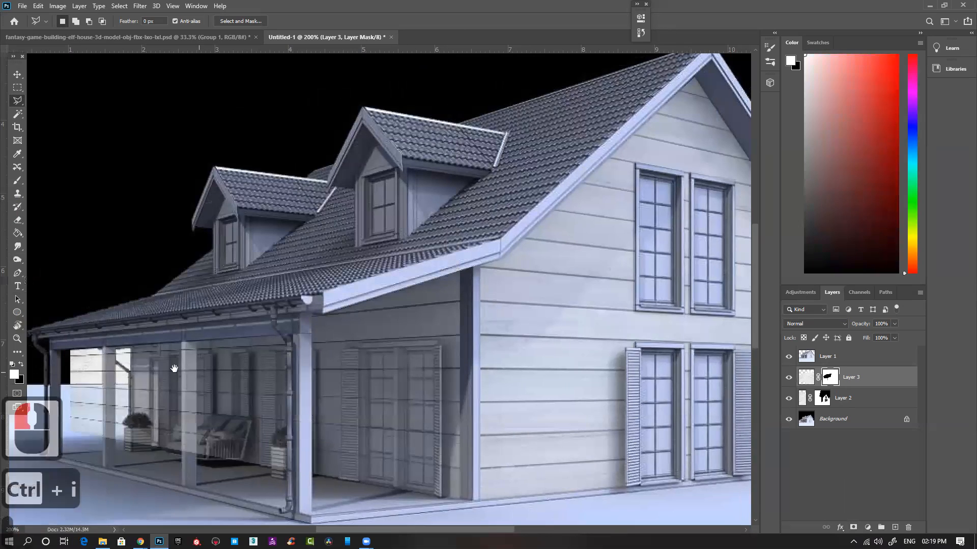
# Select the middle porch post with the polygonal lasso and fill it with black on Layer 3's mask to remove the planks there.
pyautogui.moveTo(201, 350); pyautogui.dragTo(324, 298)
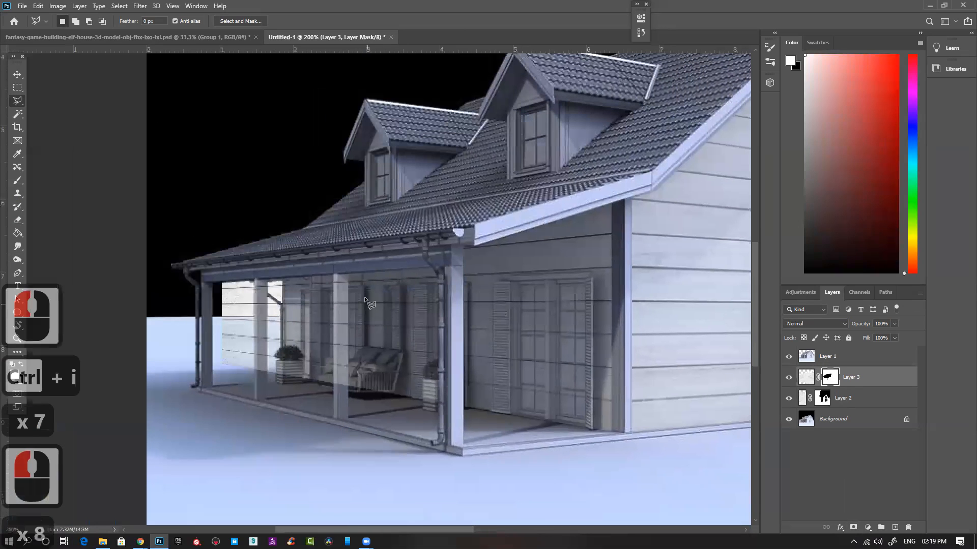
pyautogui.moveTo(348, 291)
pyautogui.mouseDown()
pyautogui.moveTo(457, 336)
pyautogui.moveTo(470, 301)
pyautogui.mouseUp()
pyautogui.click(362, 230)
pyautogui.click(362, 217)
pyautogui.click(360, 425)
pyautogui.click(338, 425)
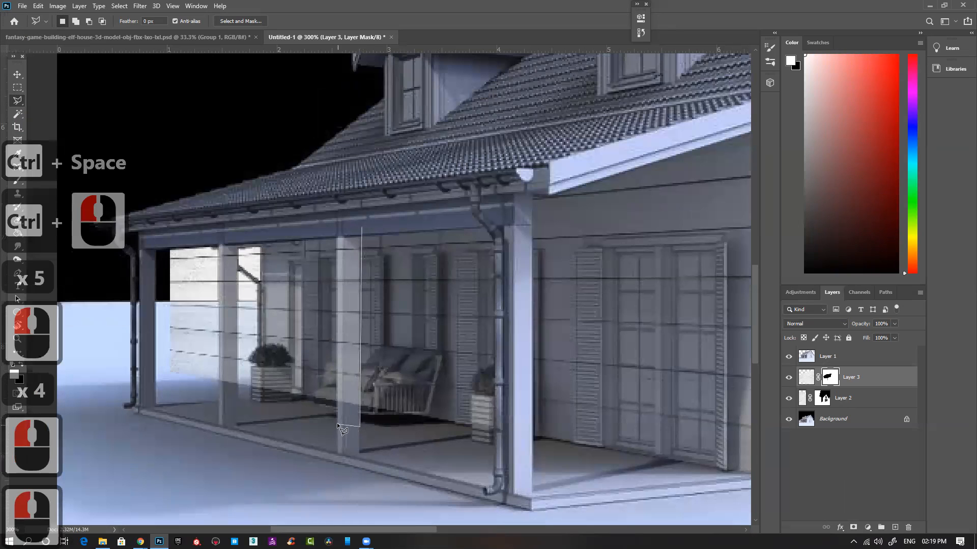
pyautogui.click(336, 196)
pyautogui.click(373, 205)
pyautogui.hotkey('alt', 'Delete')
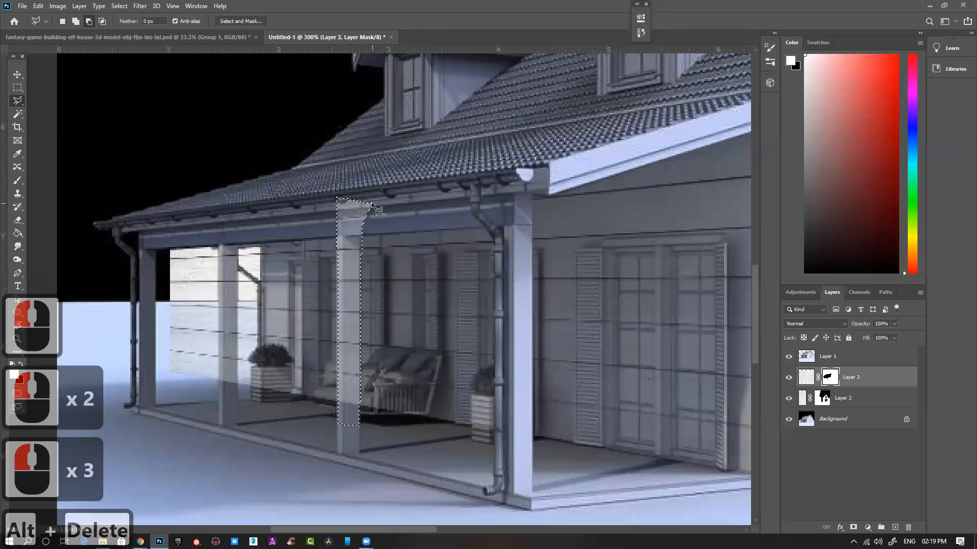
pyautogui.hotkey('ctrl', 'z')
pyautogui.hotkey('ctrl', 'Delete')
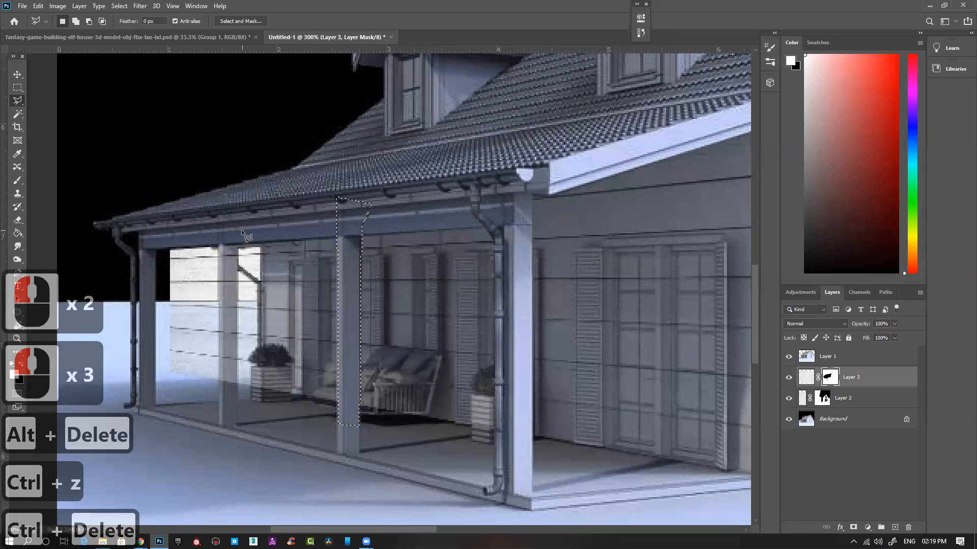
# Outline the area beyond the porch wall's far end, including the potted plant and far posts, fill it black on the mask, and deselect.
pyautogui.click(261, 238)
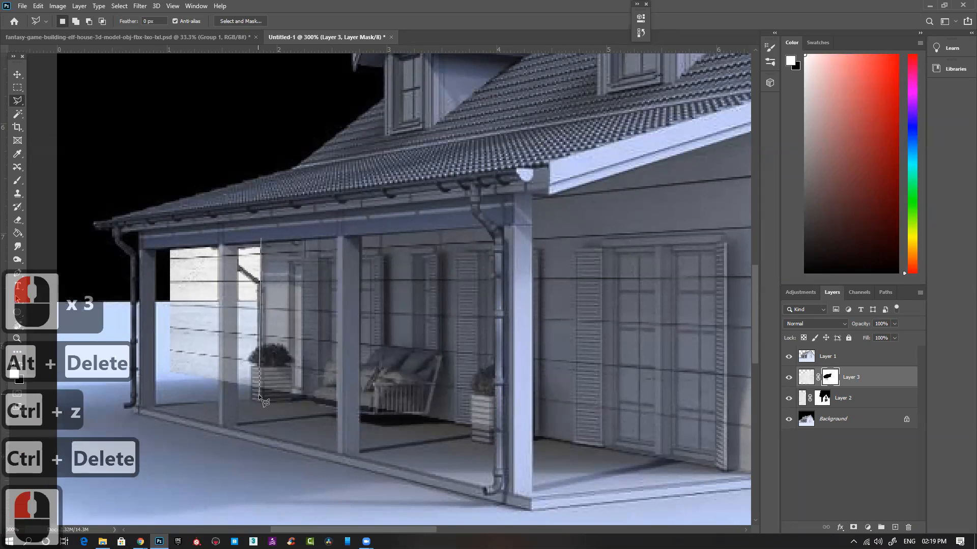
pyautogui.click(261, 347)
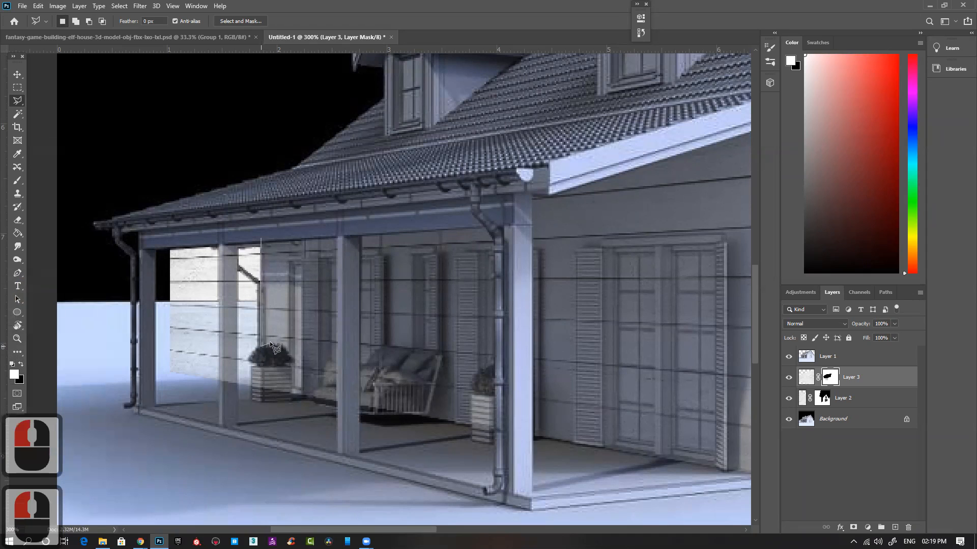
pyautogui.click(270, 343)
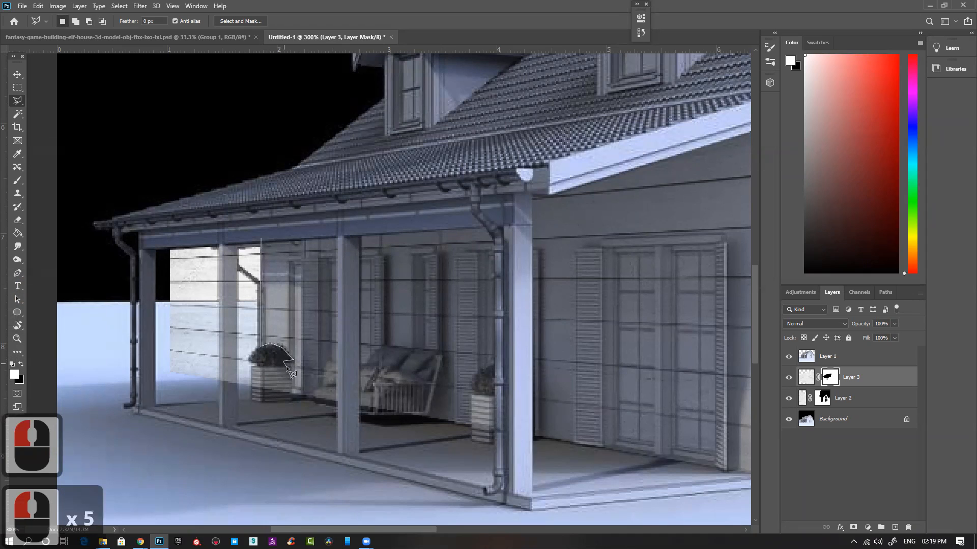
pyautogui.click(286, 366)
pyautogui.click(292, 401)
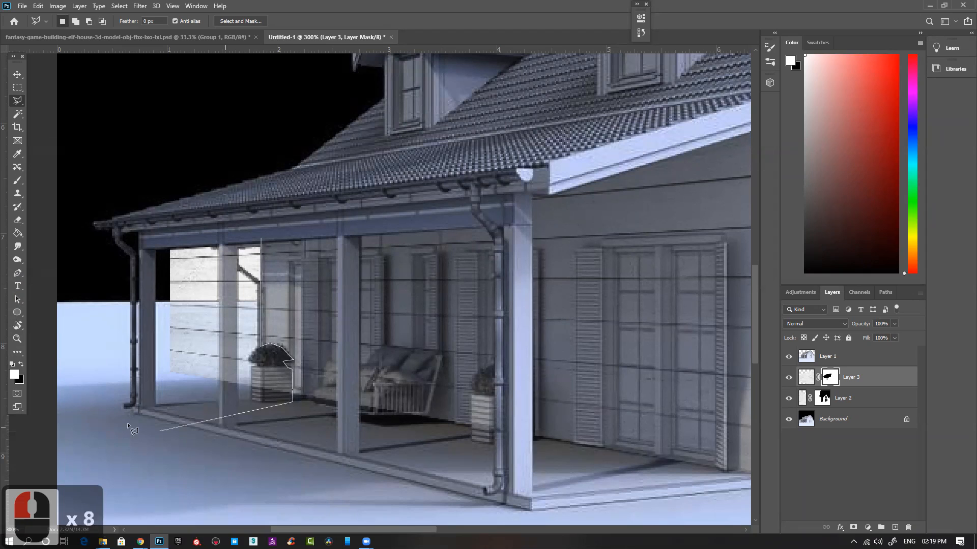
pyautogui.click(160, 431)
pyautogui.click(106, 418)
pyautogui.click(90, 227)
pyautogui.doubleClick(140, 156)
pyautogui.hotkey('alt', 'Delete')
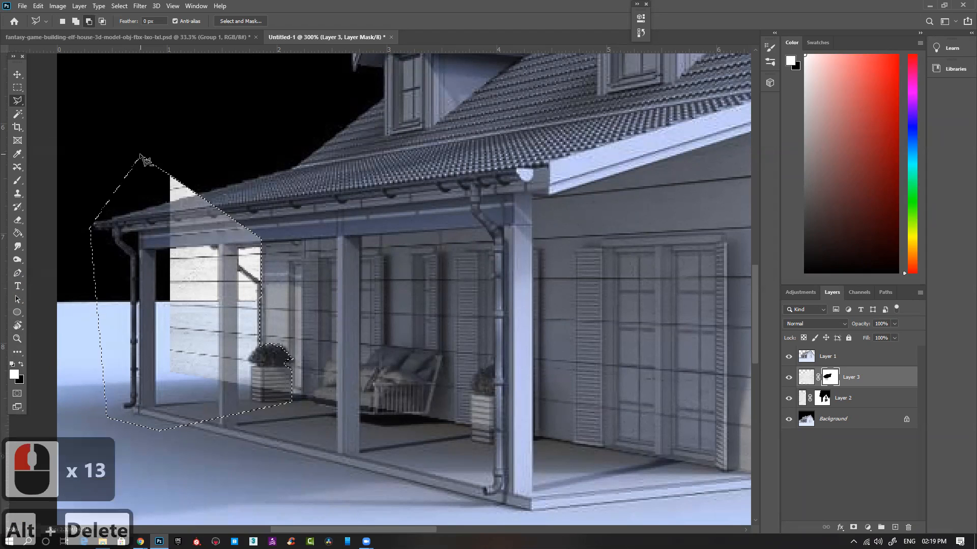
pyautogui.hotkey('ctrl', 'z')
pyautogui.hotkey('ctrl', 'Delete')
pyautogui.click(227, 338)
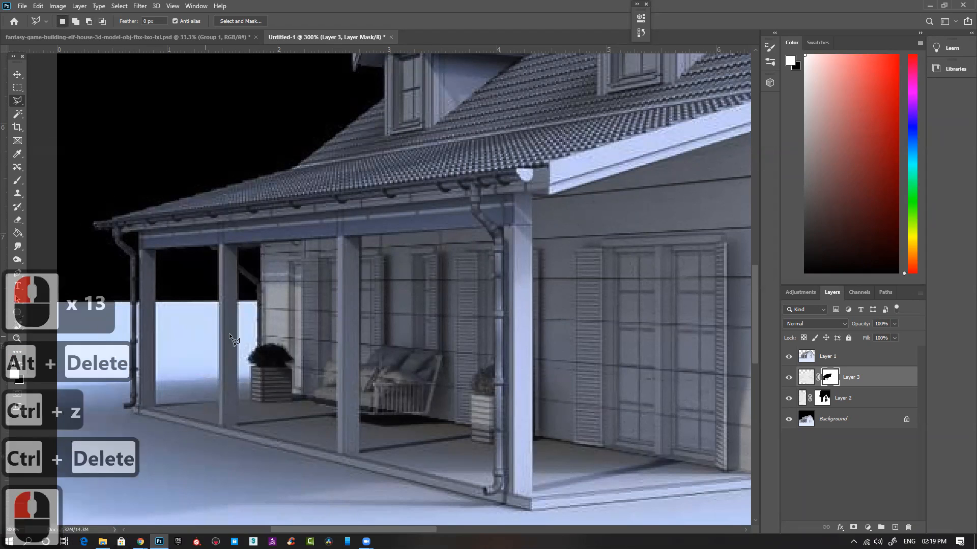
# Start a polygonal lasso outline from the far porch door down around the swing bench and up the outer edge of the nearby window shutter.
pyautogui.hotkey('ctrl', 'space')
pyautogui.keyDown('ctrl'); pyautogui.click(322, 348); pyautogui.keyUp('ctrl')
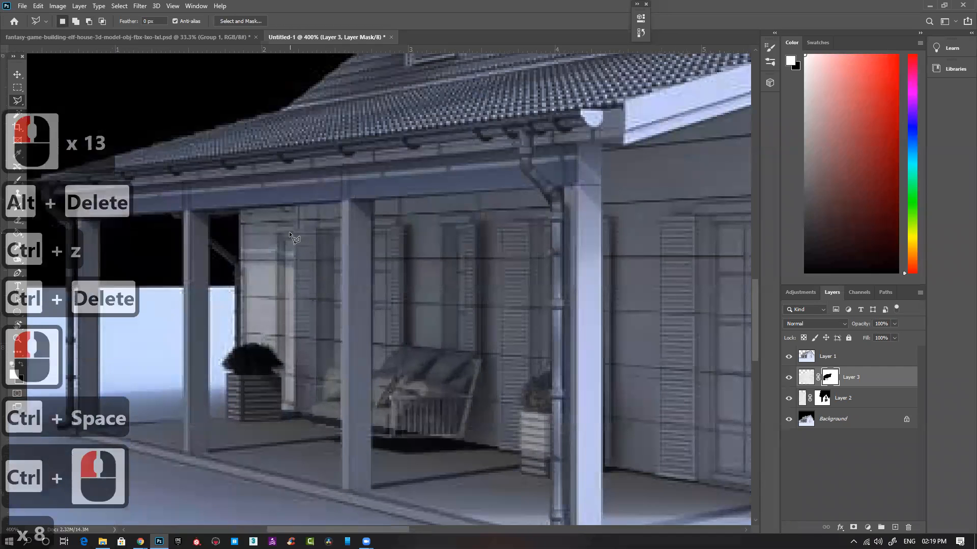
pyautogui.click(276, 232)
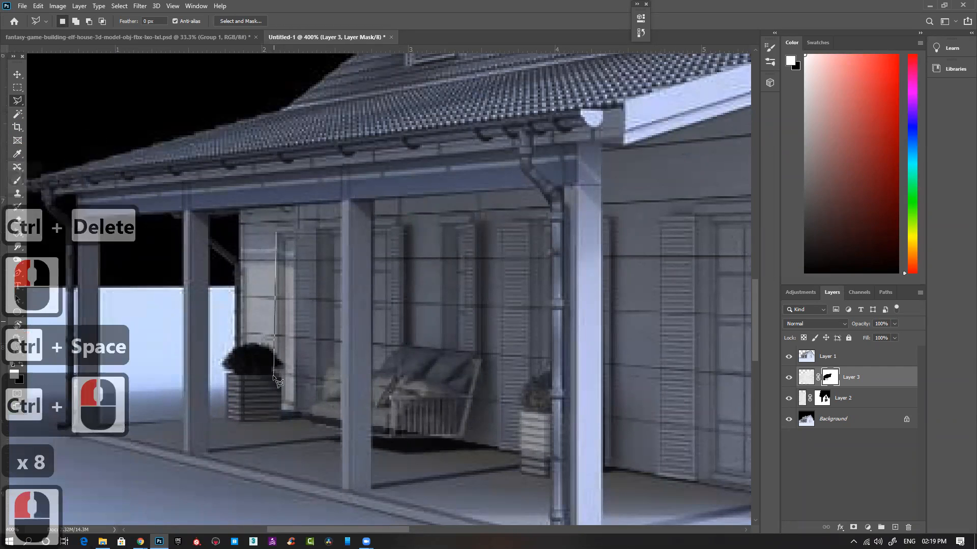
pyautogui.click(278, 430)
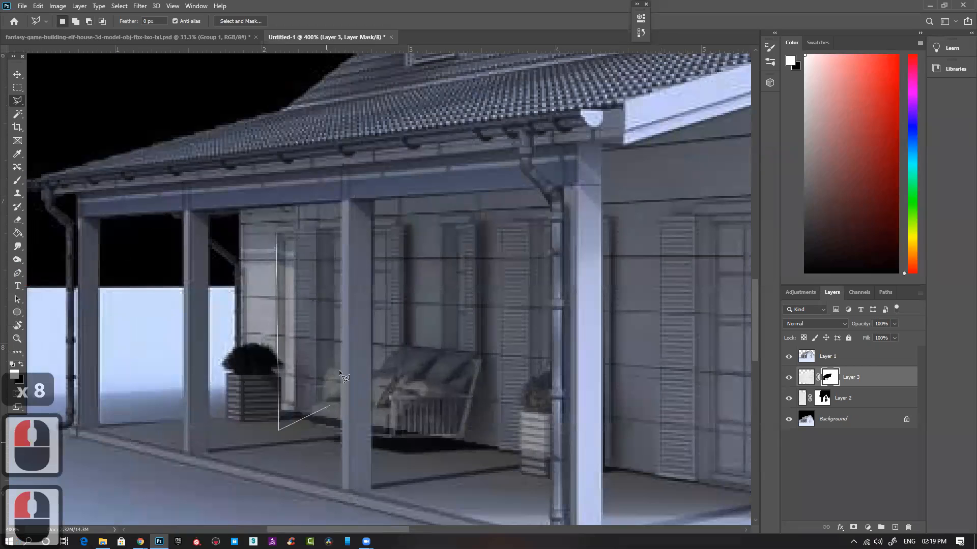
pyautogui.click(392, 462)
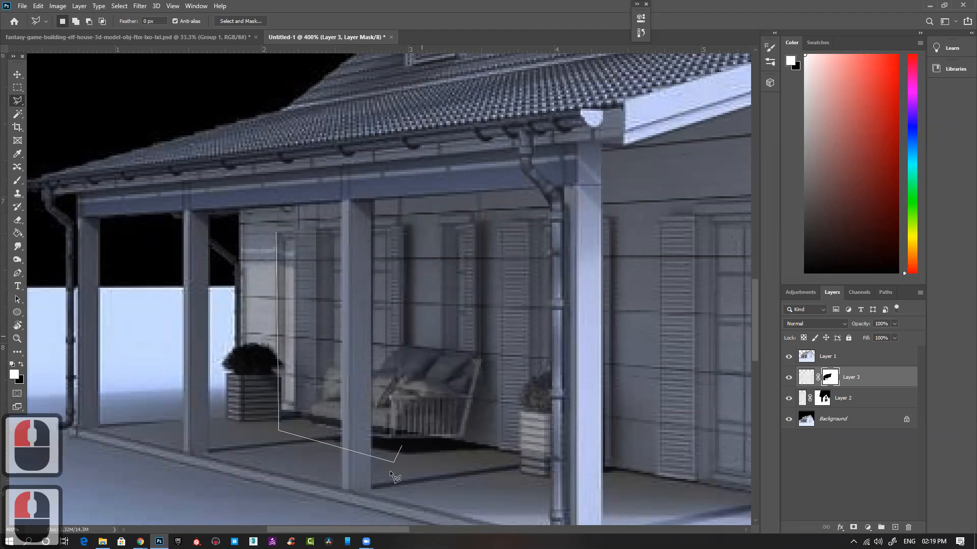
pyautogui.click(461, 440)
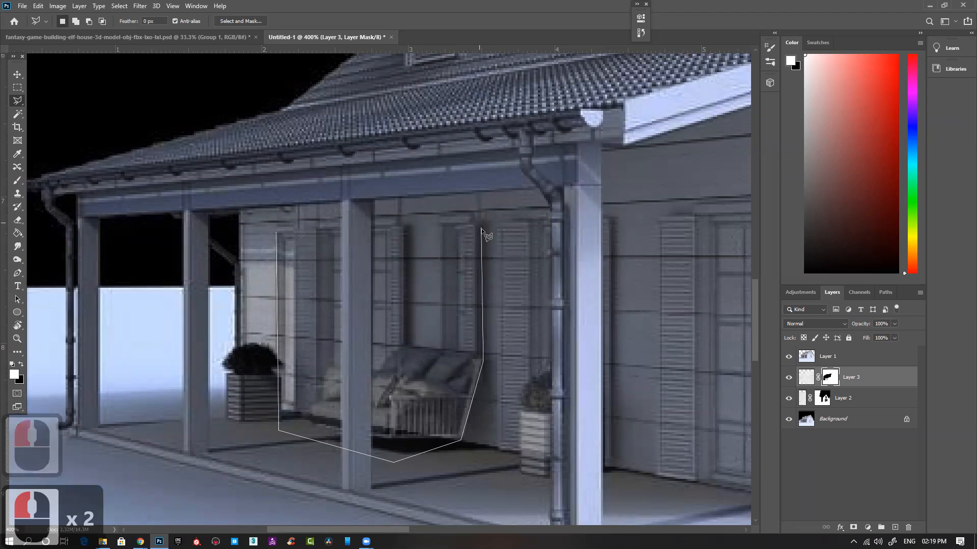
pyautogui.click(478, 357)
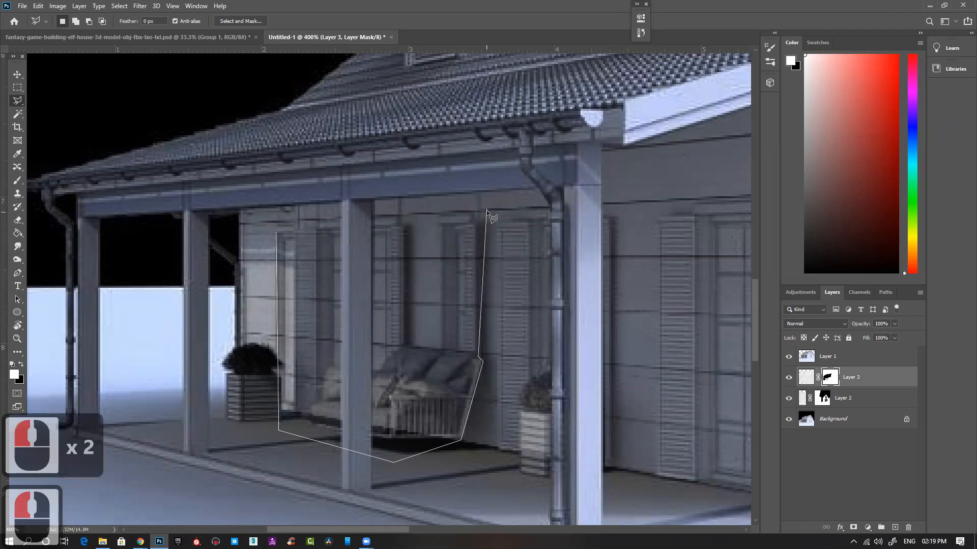
pyautogui.click(476, 225)
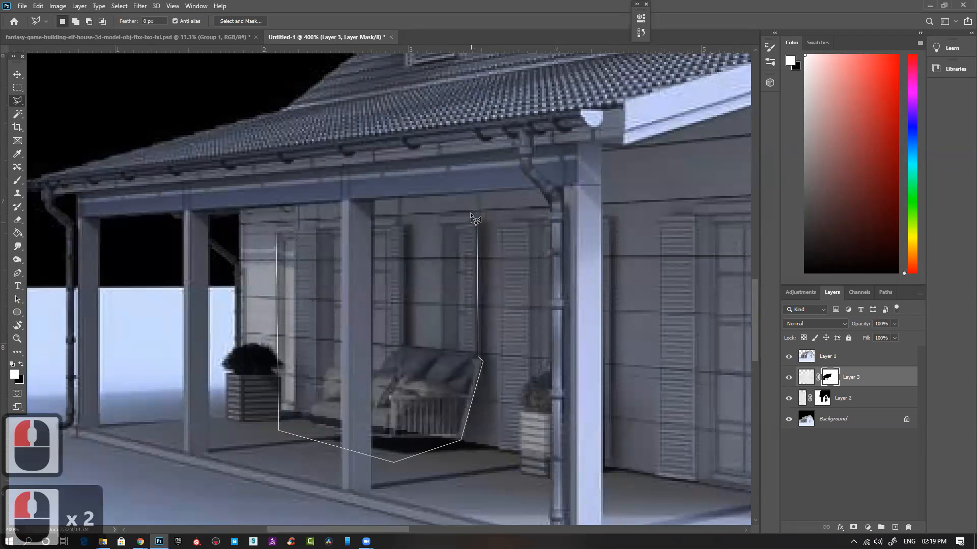
# Continue the lasso outline over the near shutter, down its inner edge, along the swing bench's back and up the far window's shutter.
pyautogui.click(438, 224)
pyautogui.click(443, 225)
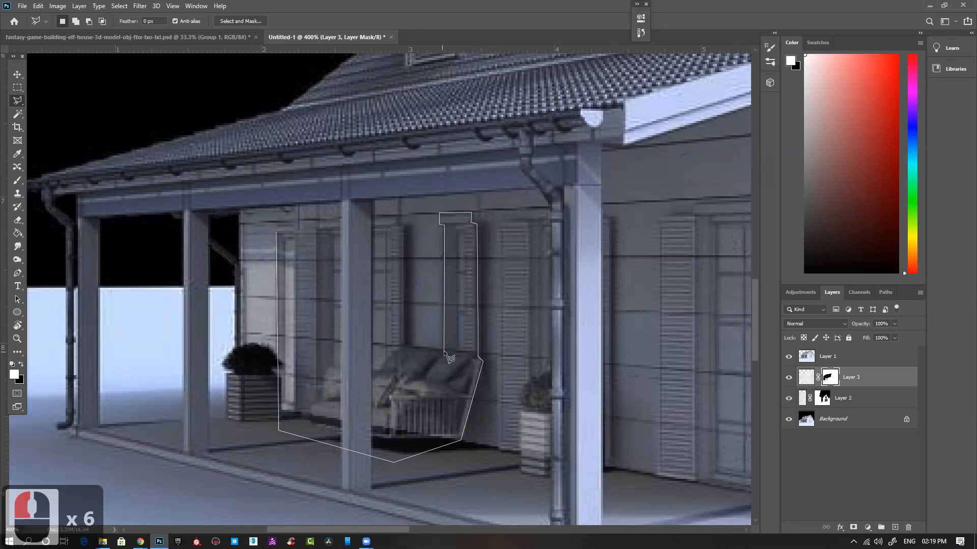
pyautogui.click(443, 351)
pyautogui.click(404, 347)
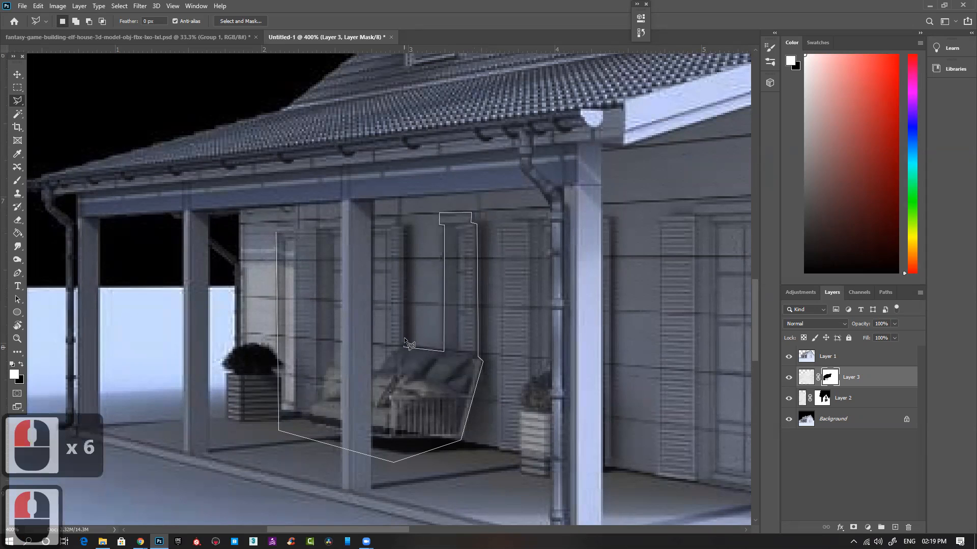
pyautogui.click(405, 227)
# Close the outline over the far window and door tops, fill it black on Layer 3's mask, and deselect.
pyautogui.click(393, 224)
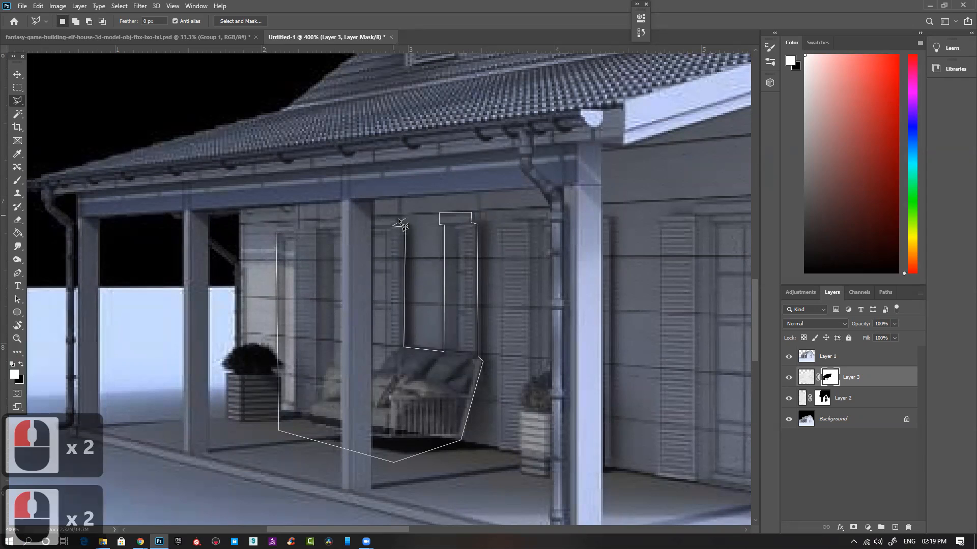
pyautogui.press('BackSpace')
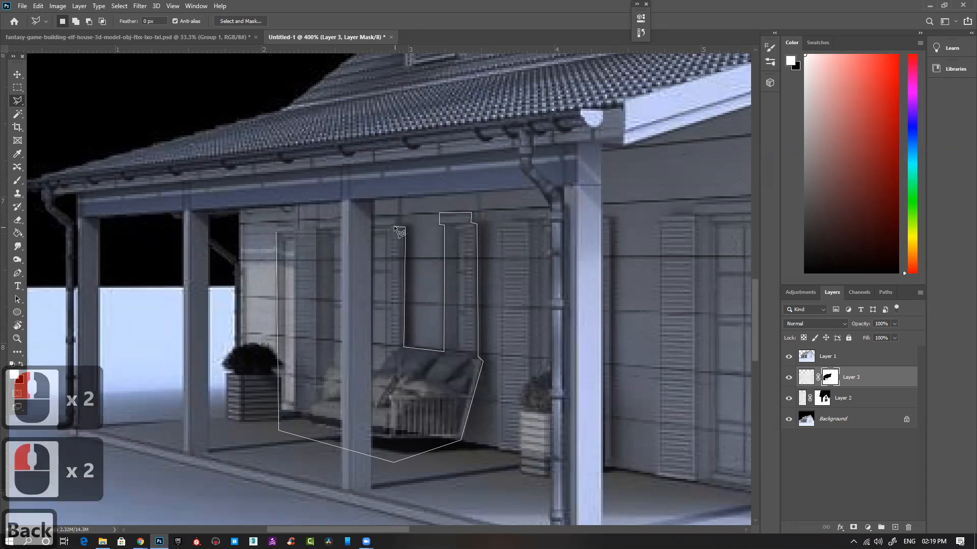
pyautogui.click(393, 224)
pyautogui.press('BackSpace')
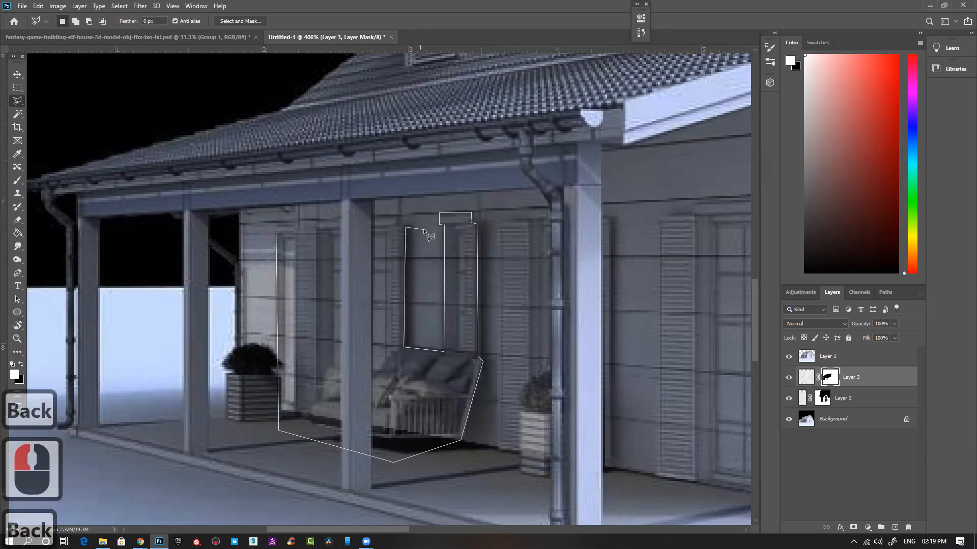
pyautogui.click(397, 215)
pyautogui.click(396, 215)
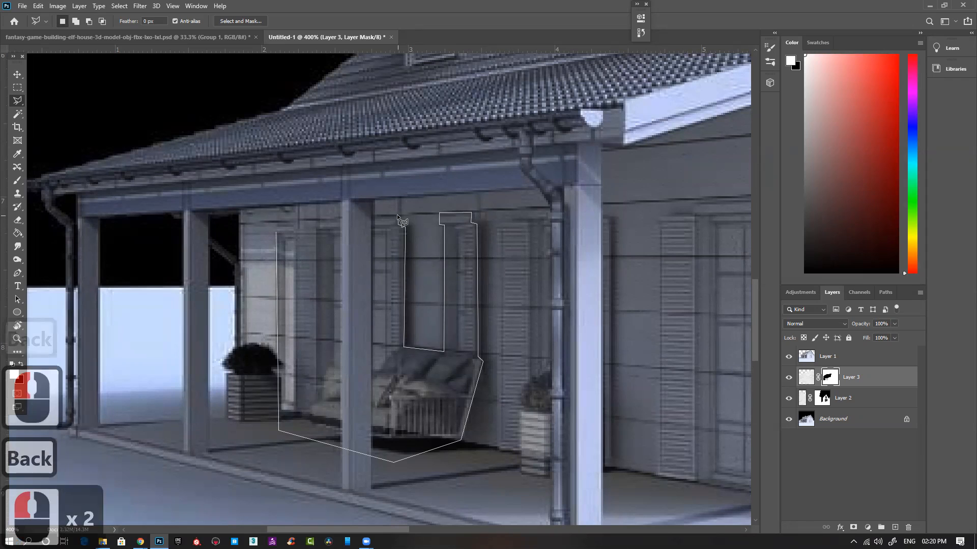
pyautogui.click(315, 219)
pyautogui.click(315, 227)
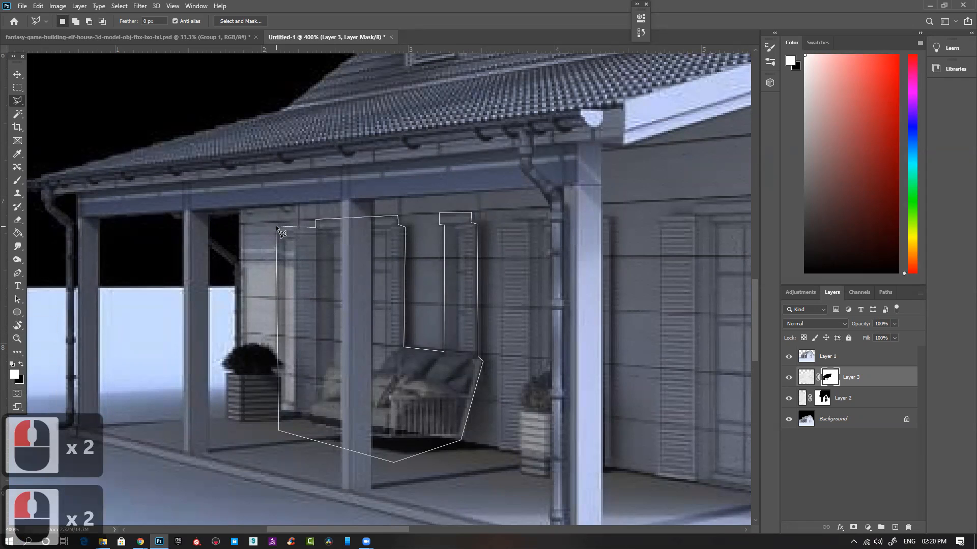
pyautogui.doubleClick(277, 227)
pyautogui.hotkey('ctrl', 'Delete')
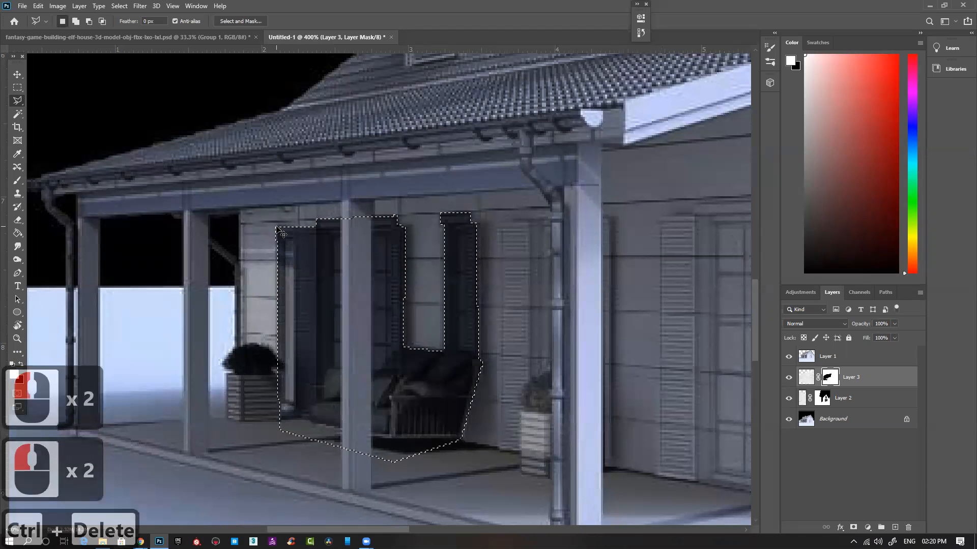
pyautogui.hotkey('ctrl', 'd')
# Start a polygonal lasso outline at the corner downpipe, following the top of the shuttered window behind the planter.
pyautogui.hotkey('ctrl', '-')
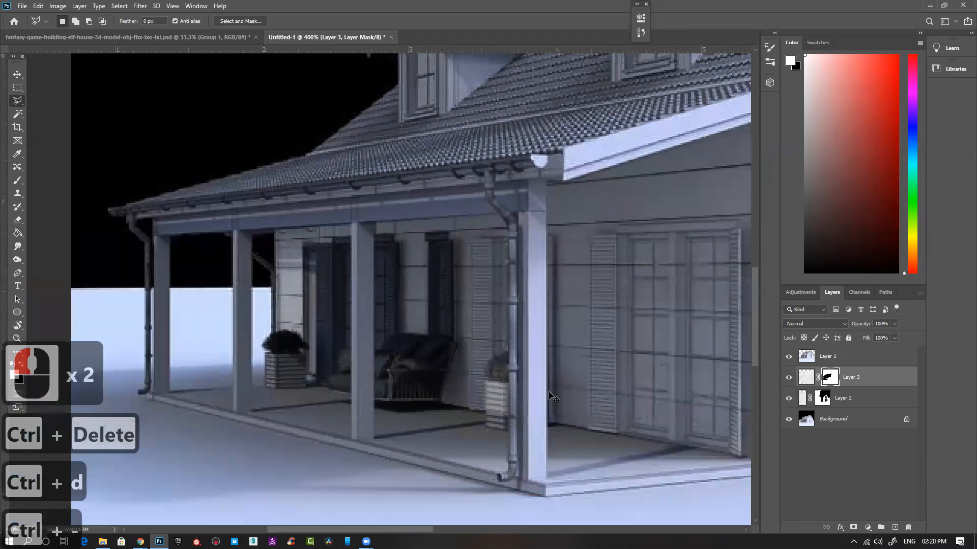
pyautogui.hotkey('ctrl', '-')
pyautogui.keyDown('ctrl'); pyautogui.click(496, 290); pyautogui.keyUp('ctrl')
pyautogui.keyDown('ctrl'); pyautogui.click(496, 290); pyautogui.keyUp('ctrl')
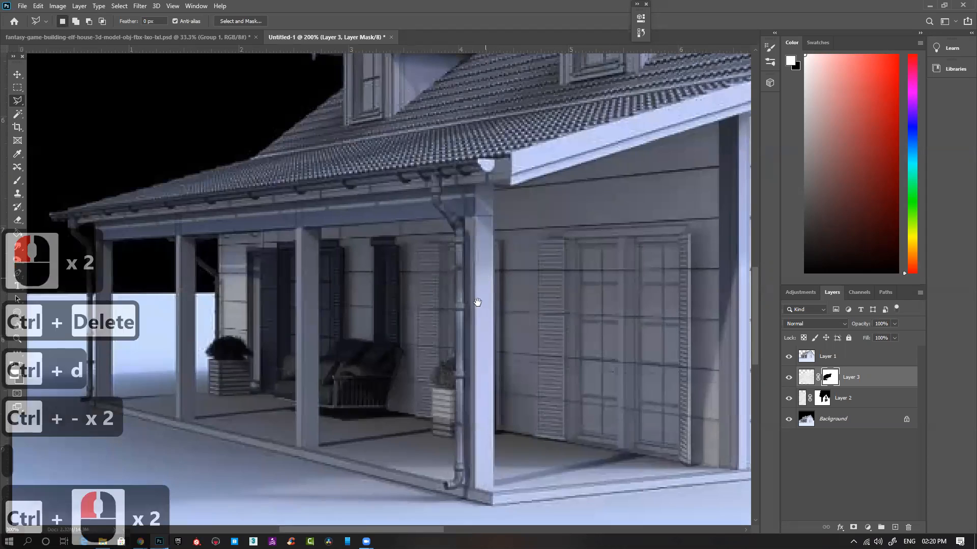
pyautogui.click(329, 218)
pyautogui.click(284, 222)
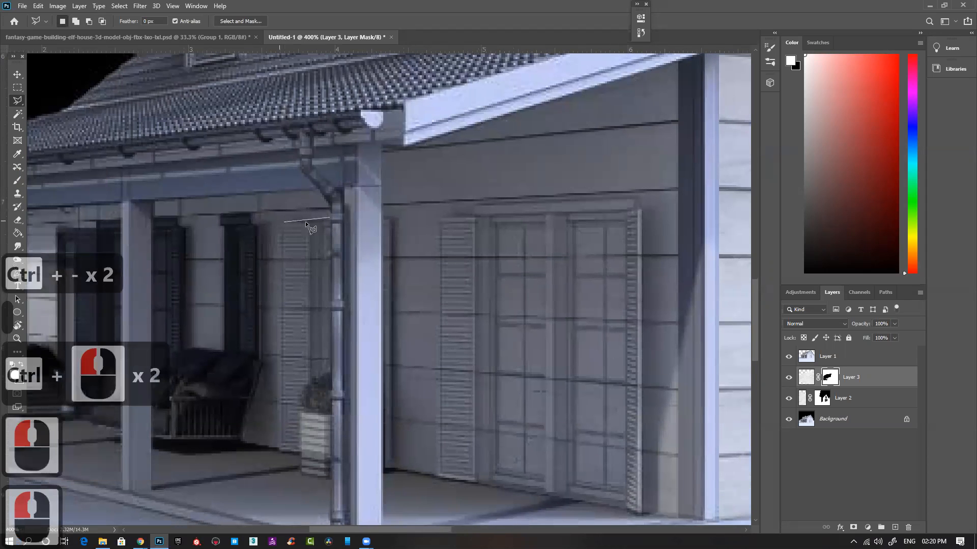
pyautogui.press('BackSpace')
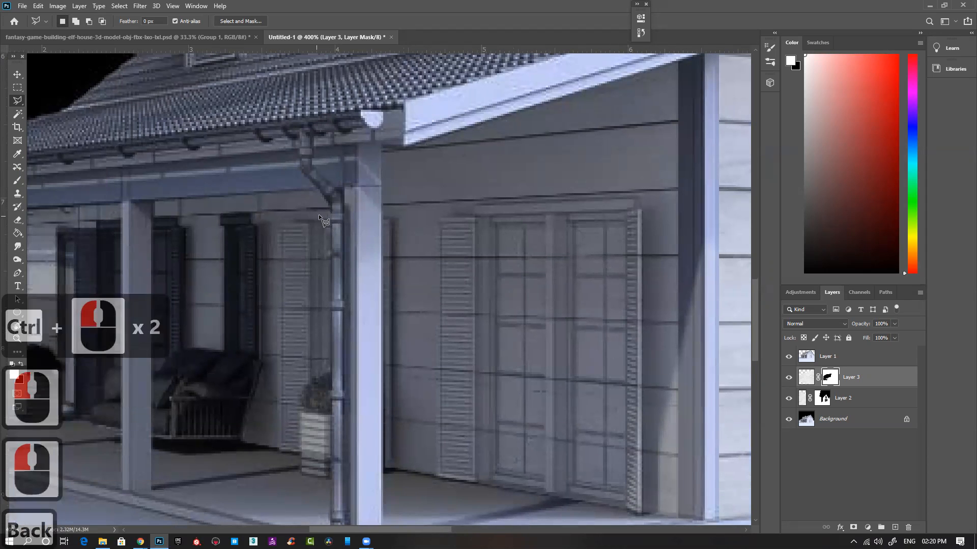
pyautogui.click(329, 208)
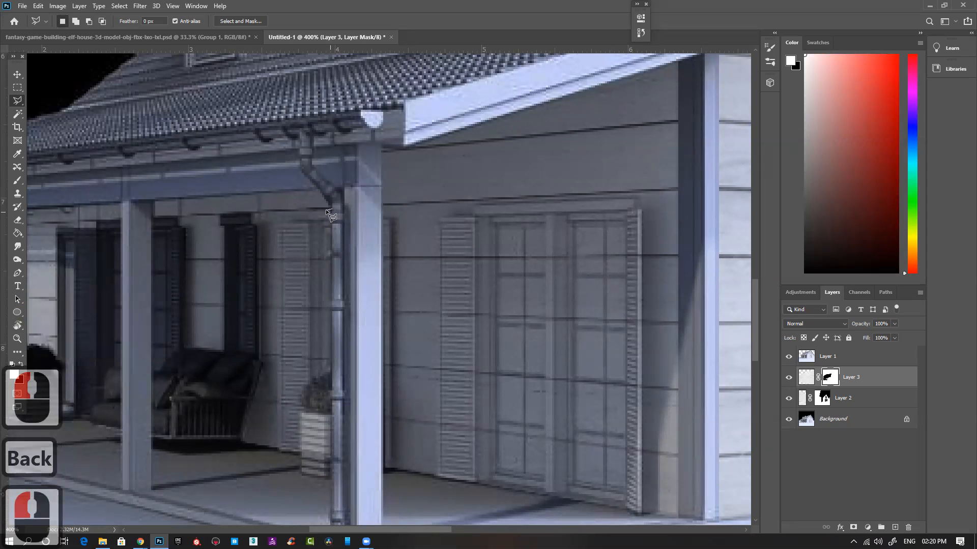
pyautogui.click(327, 209)
pyautogui.click(283, 222)
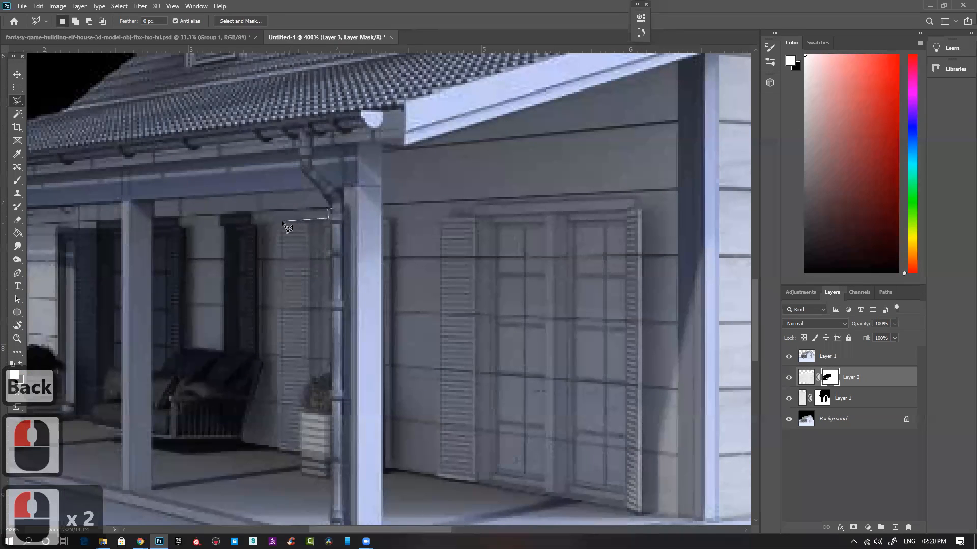
pyautogui.click(310, 222)
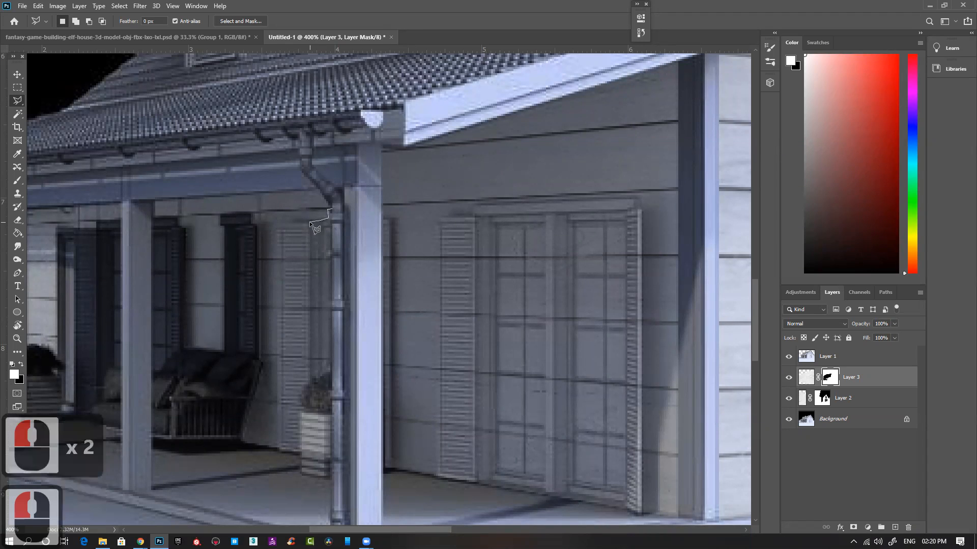
# Close the outline around the shutter, planter and area behind the corner post, and fill it black on Layer 3's mask.
pyautogui.click(278, 222)
pyautogui.click(277, 450)
pyautogui.click(302, 487)
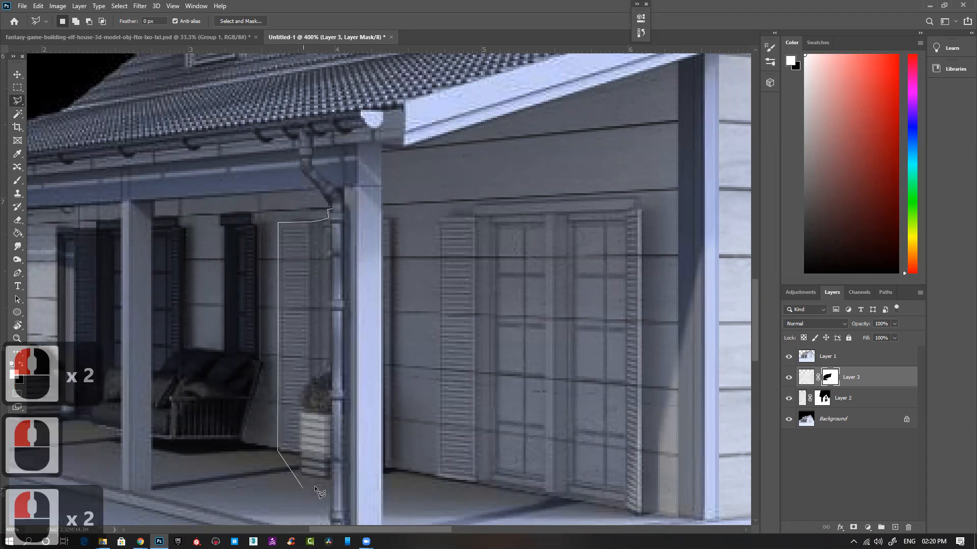
pyautogui.click(392, 471)
pyautogui.click(391, 219)
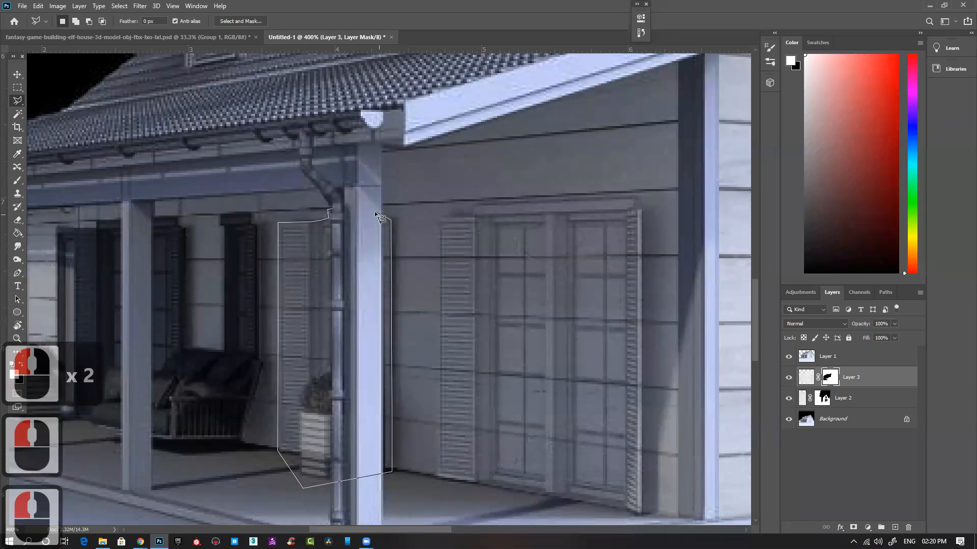
pyautogui.doubleClick(374, 210)
pyautogui.hotkey('ctrl', 'Delete')
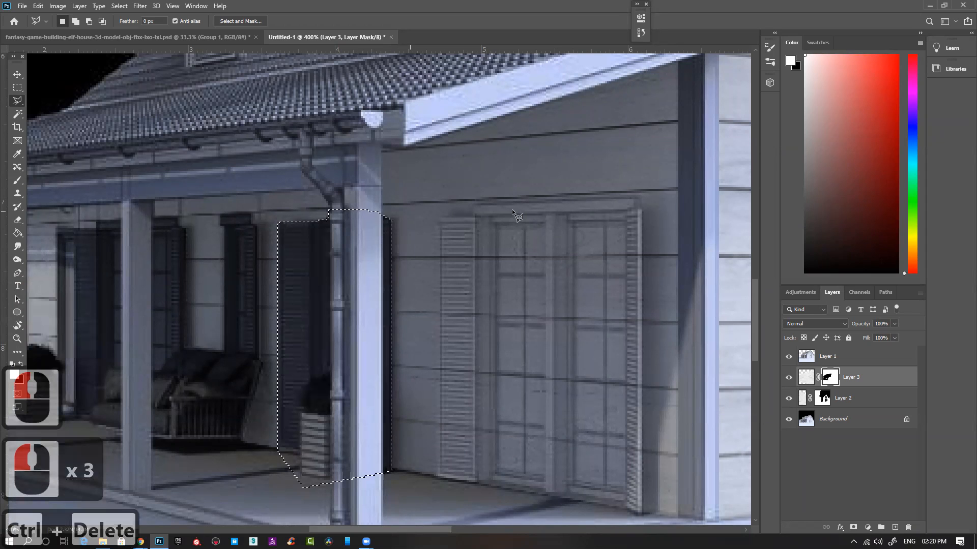
# Outline the porch's double doors and both shutters with the polygonal lasso, fill them black on Layer 3's mask, and deselect.
pyautogui.scroll(-2, 560, 432)
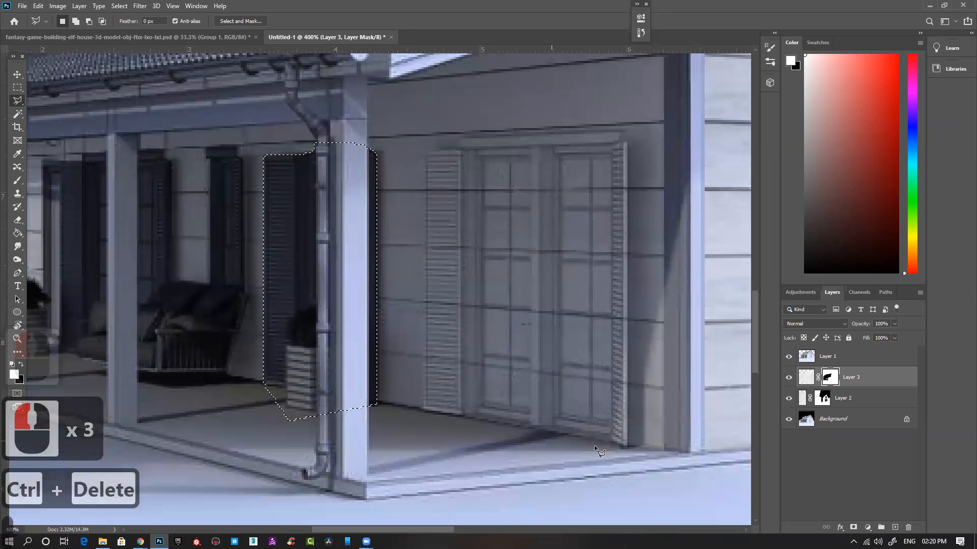
pyautogui.click(628, 451)
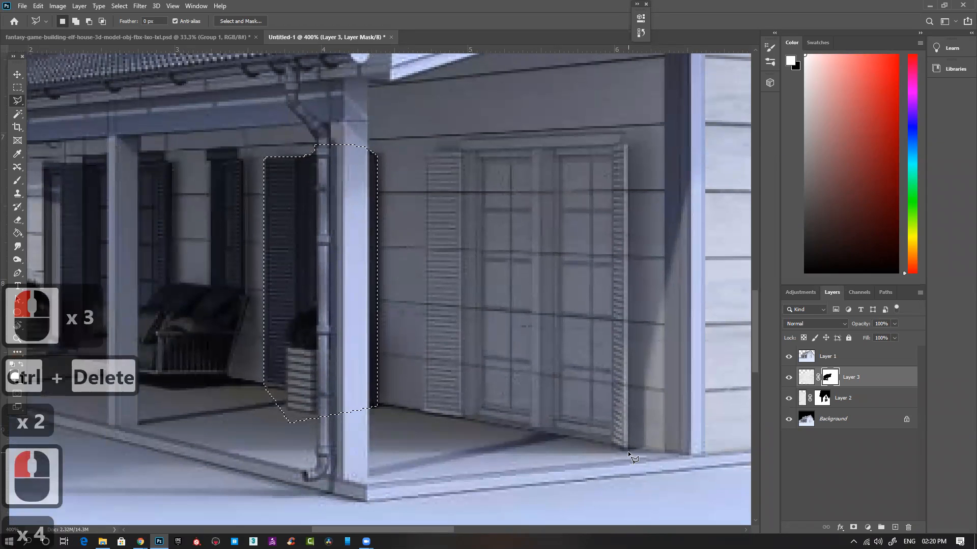
pyautogui.click(629, 142)
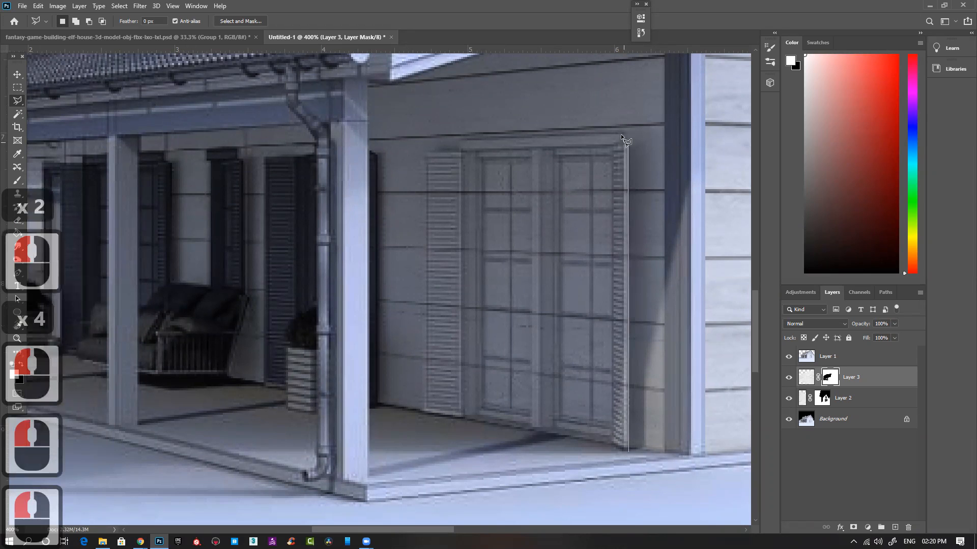
pyautogui.click(622, 132)
pyautogui.click(457, 138)
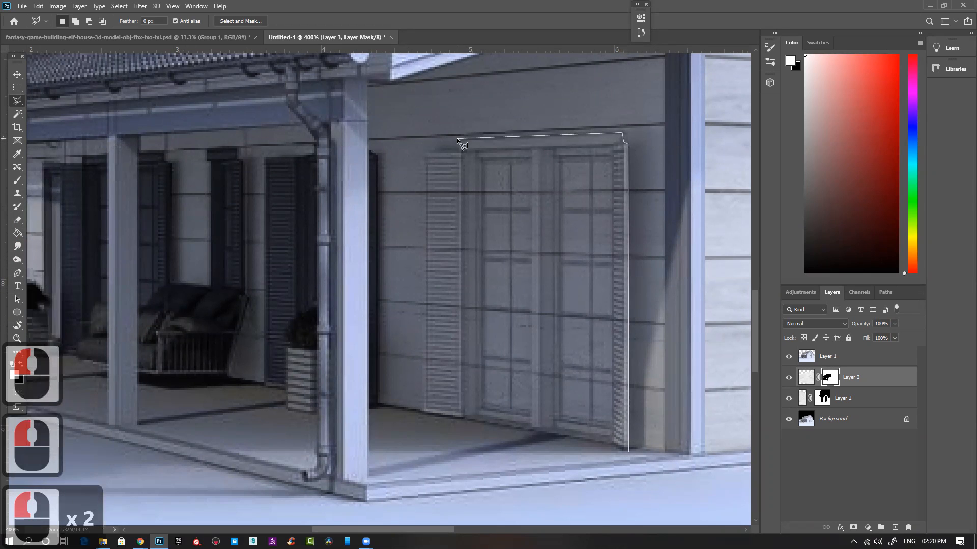
pyautogui.click(458, 151)
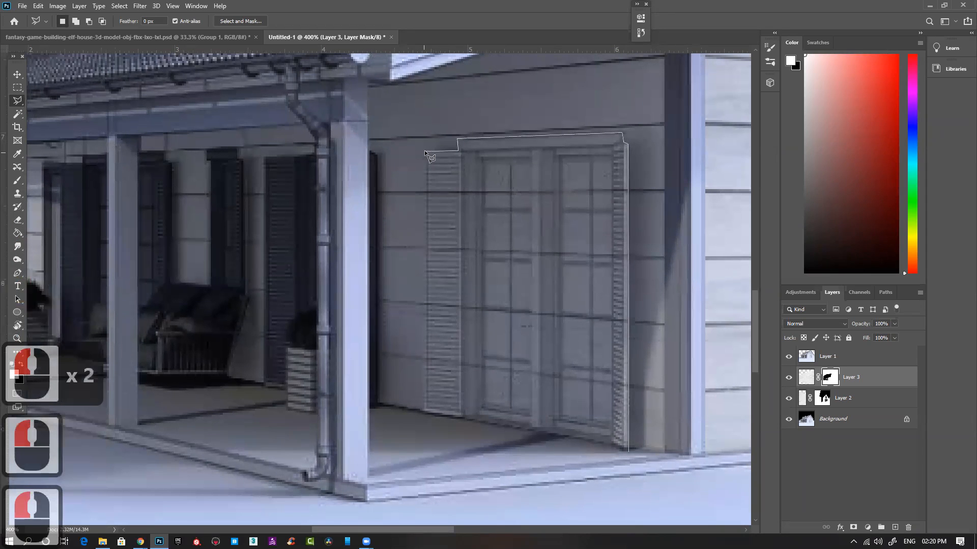
pyautogui.click(426, 151)
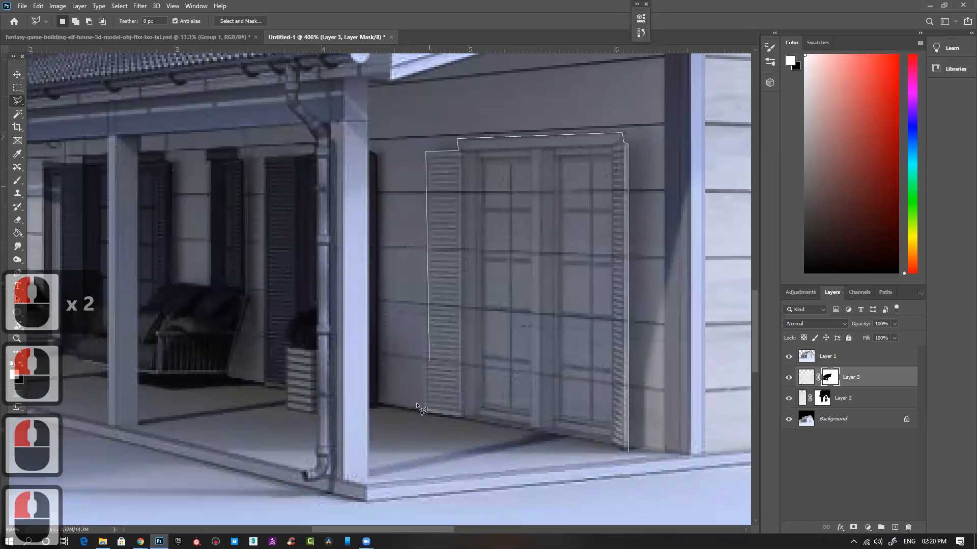
pyautogui.doubleClick(426, 431)
pyautogui.hotkey('ctrl', 'Delete')
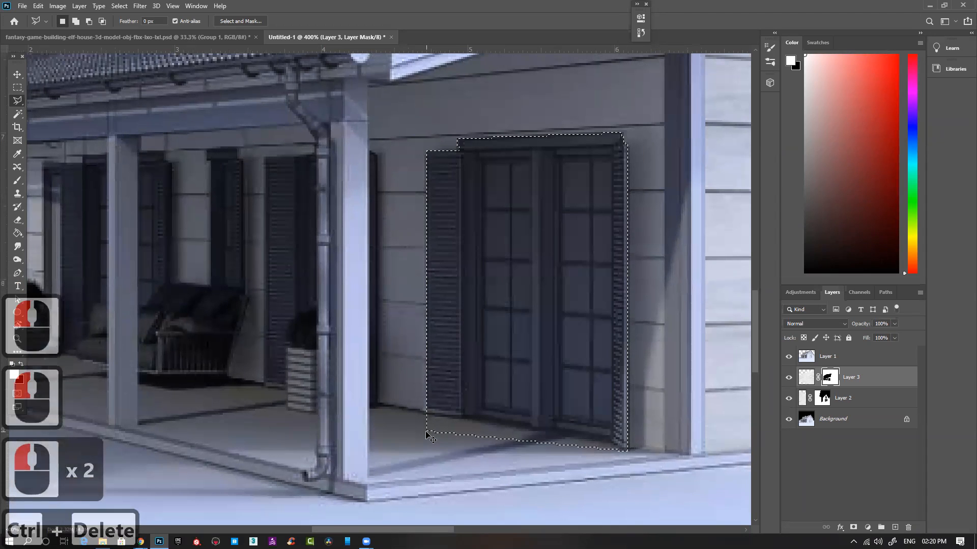
pyautogui.hotkey('ctrl', 'd')
# Toggle Layer 2 and Layer 3 off and on to compare the whole house with and without the planks.
pyautogui.hotkey('ctrl', '-')
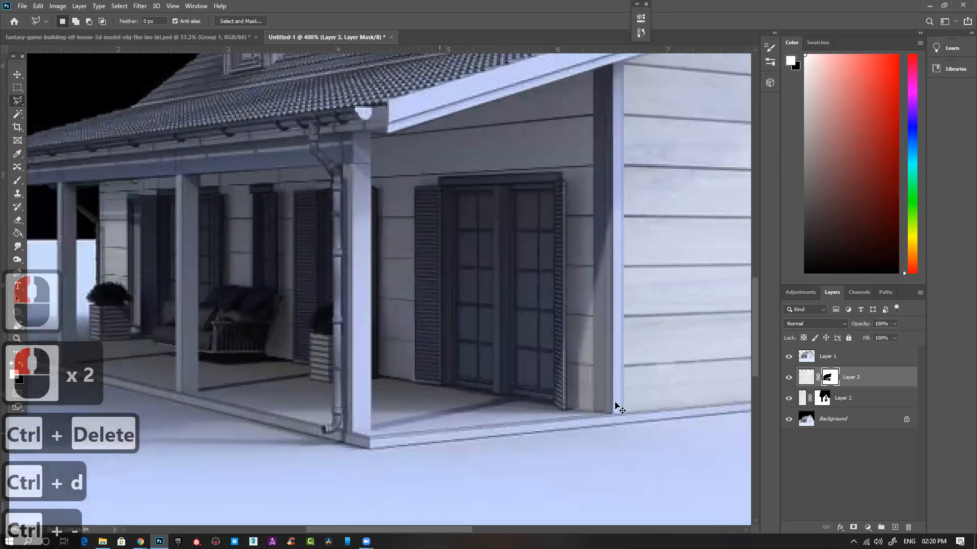
pyautogui.hotkey('ctrl', '-')
pyautogui.hotkey('ctrl', '-')
pyautogui.hotkey('ctrl', '-')
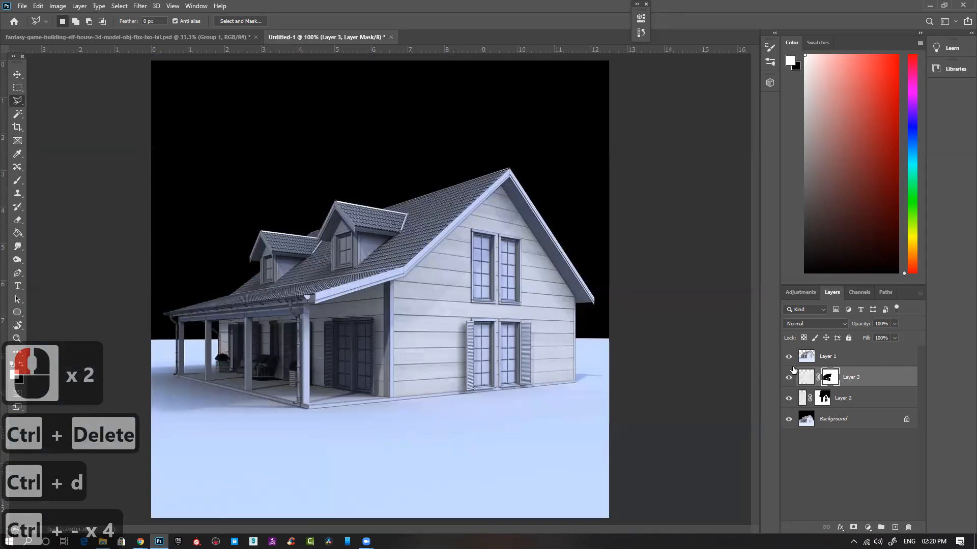
pyautogui.click(788, 398)
pyautogui.click(789, 377)
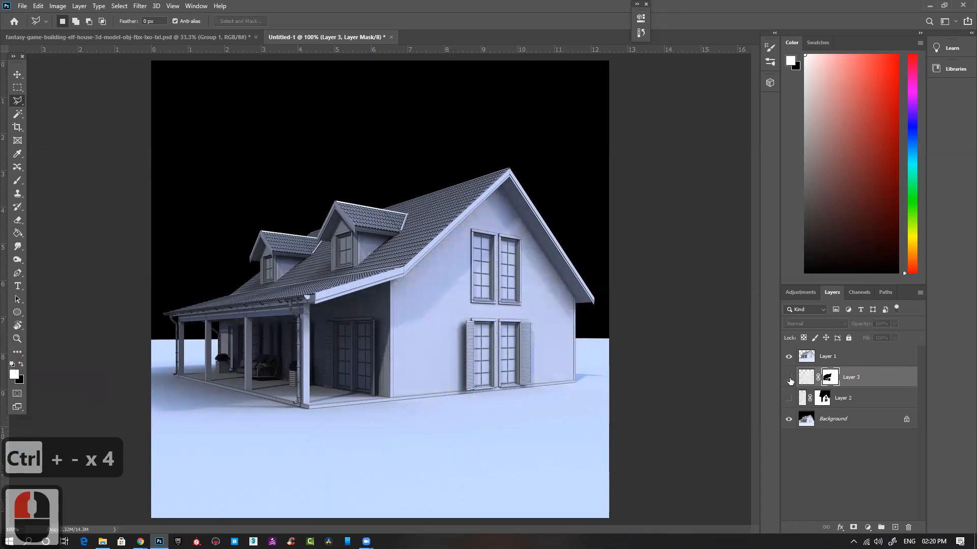
pyautogui.click(789, 398)
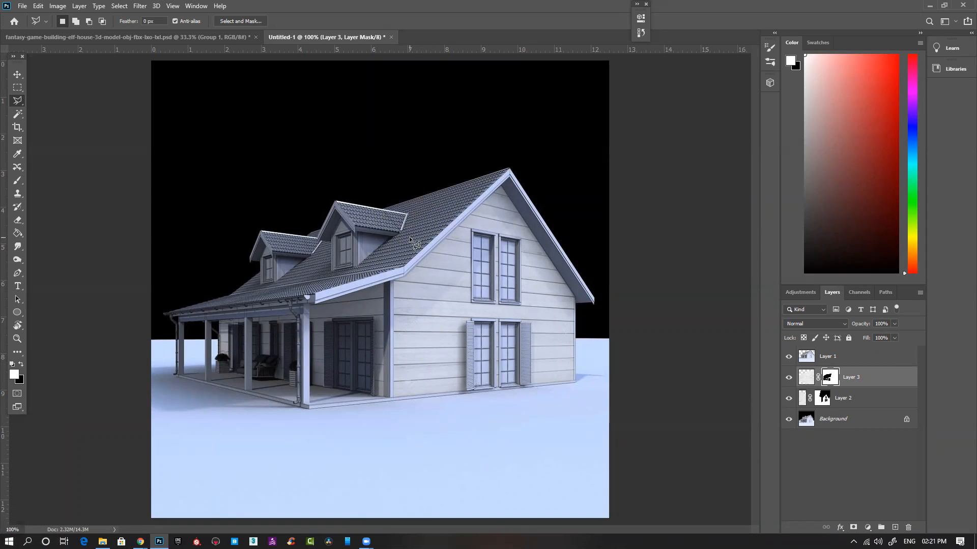
# Start a polygonal lasso outline of the tiled roof from the gable peak down the upper edge of the fascia towards the porch corner.
pyautogui.scroll(2, 386, 237)
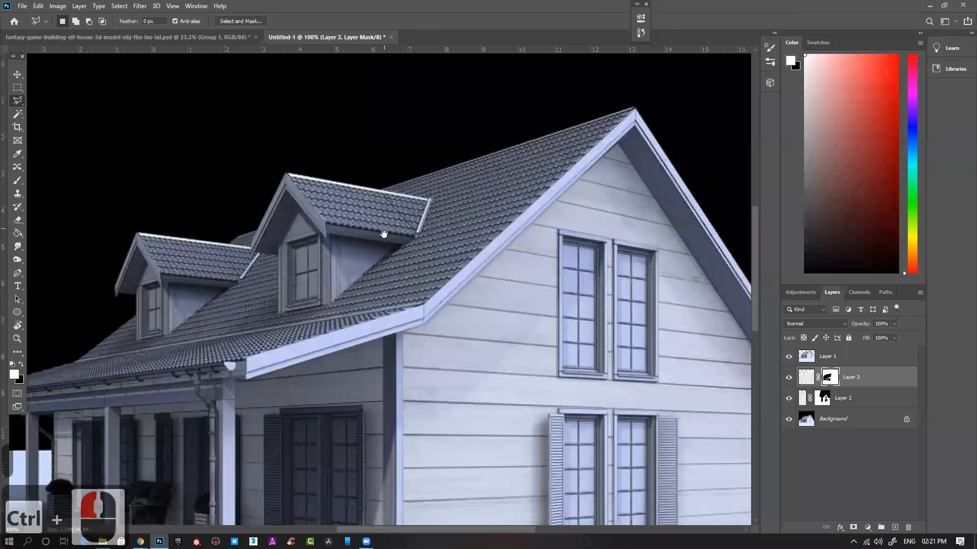
pyautogui.scroll(1, 676, 146)
pyautogui.click(696, 110)
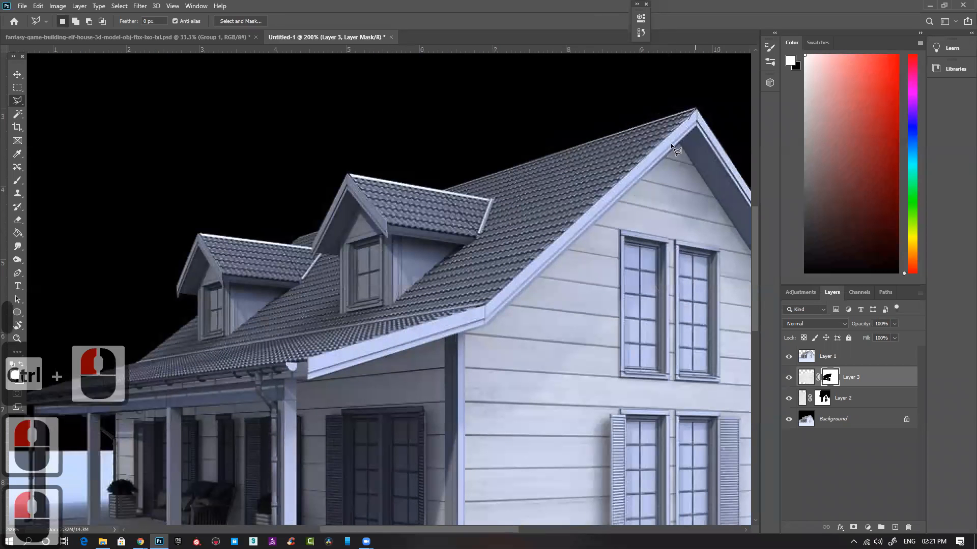
pyautogui.click(485, 307)
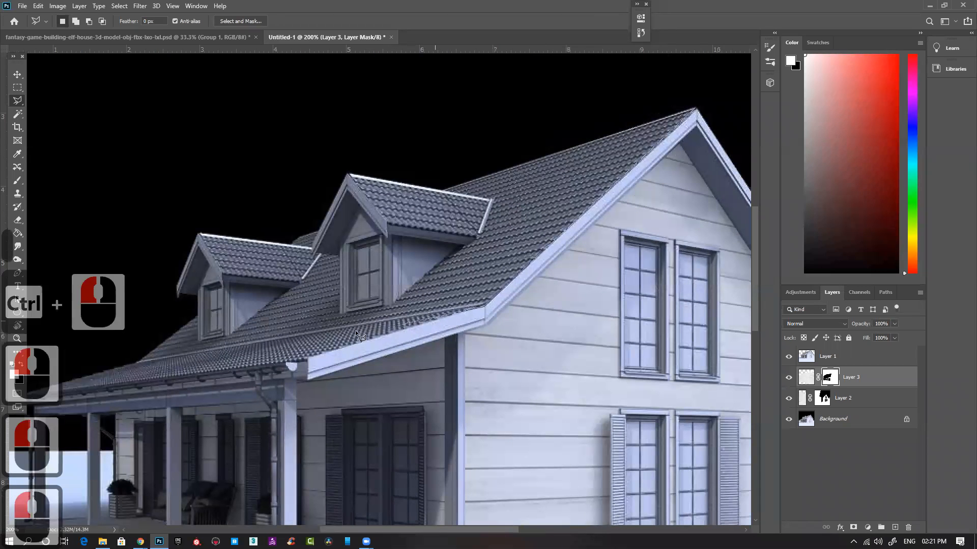
pyautogui.click(306, 359)
pyautogui.moveTo(229, 359); pyautogui.dragTo(424, 339)
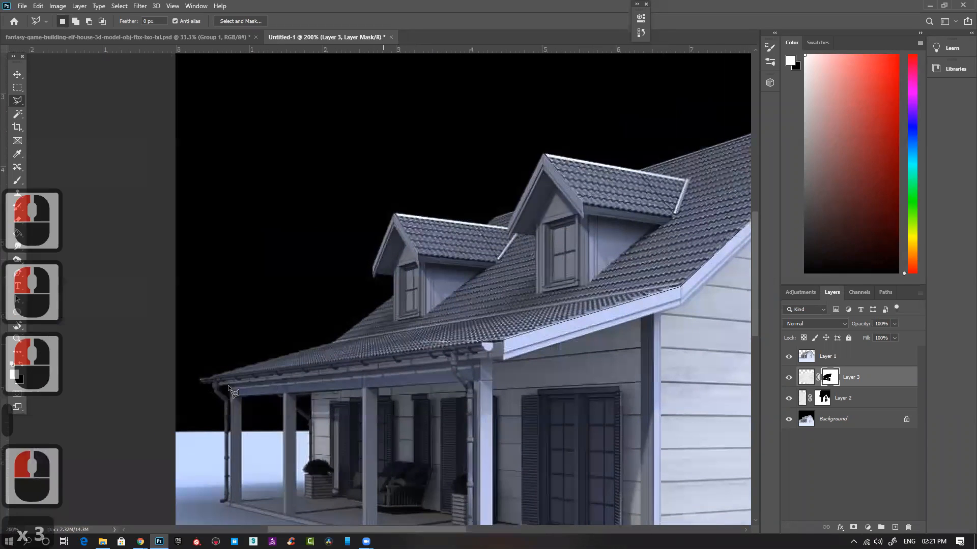
# Continue the roof's polygonal lasso outline from the porch's far corner up the back edge to the foot of the farther dormer.
pyautogui.click(200, 381)
pyautogui.click(331, 344)
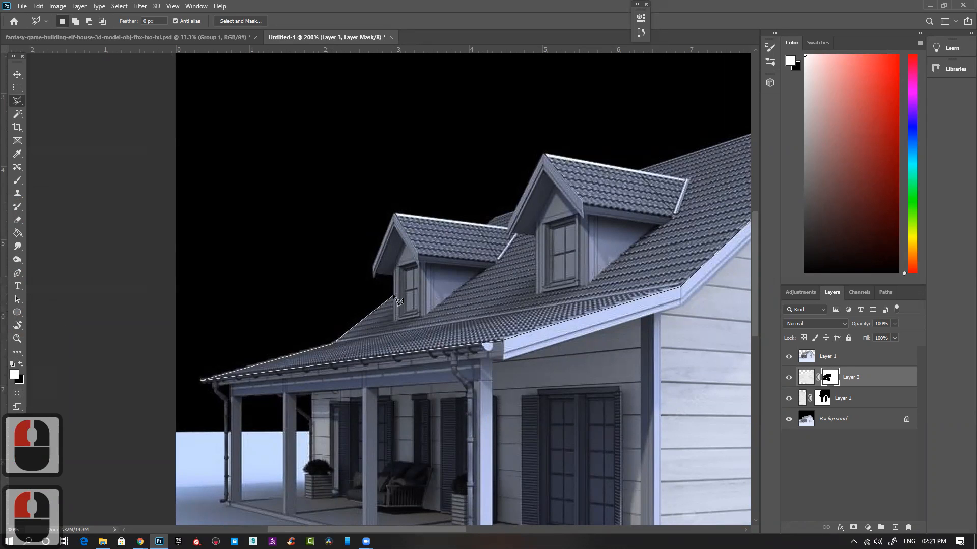
pyautogui.click(392, 294)
pyautogui.click(395, 319)
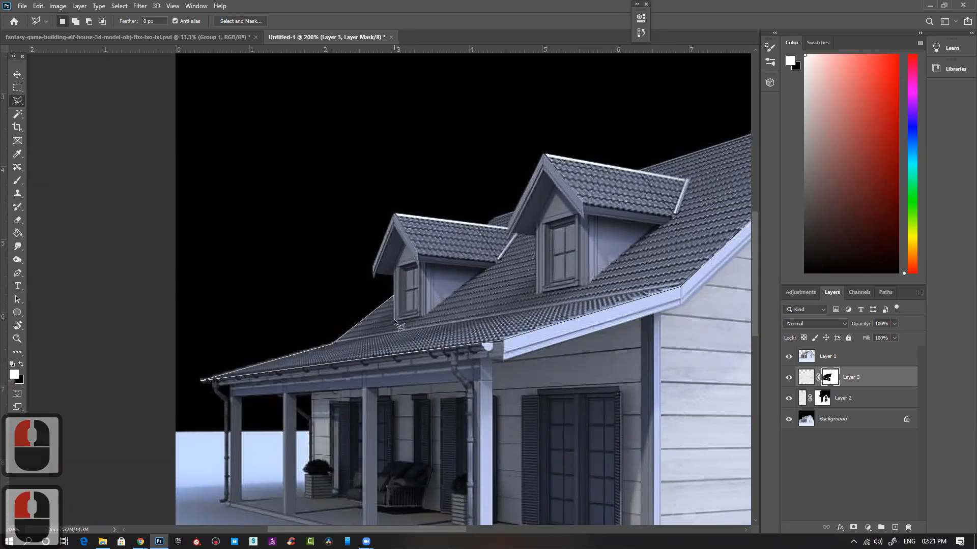
# Trace the roof outline along the farther dormer's side wall and around its tiled roof, leaving out the white edge trim.
pyautogui.click(423, 316)
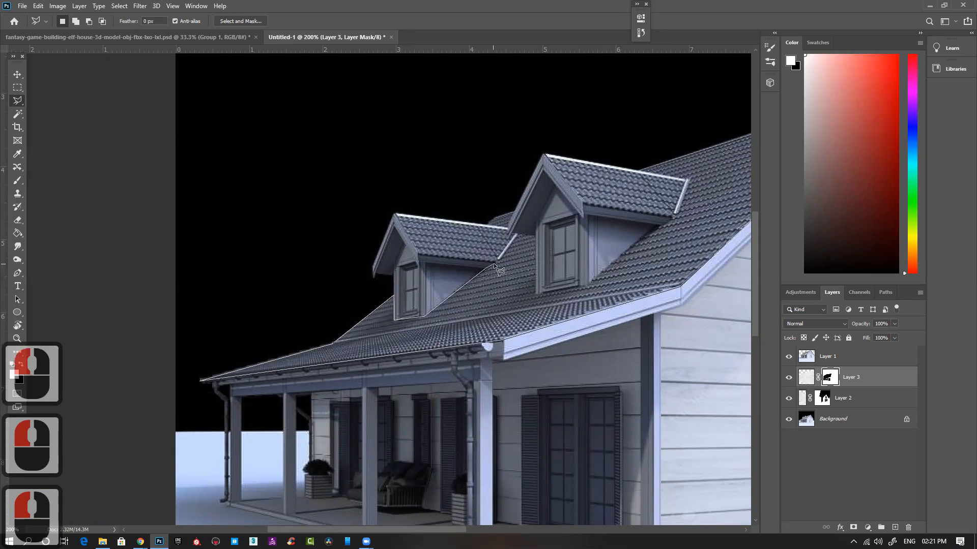
pyautogui.click(494, 263)
pyautogui.click(417, 256)
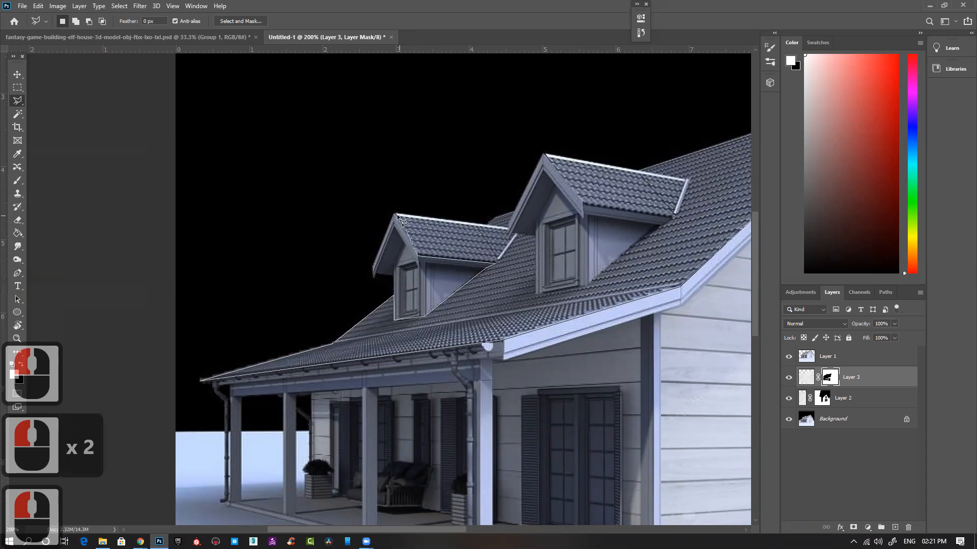
pyautogui.click(397, 215)
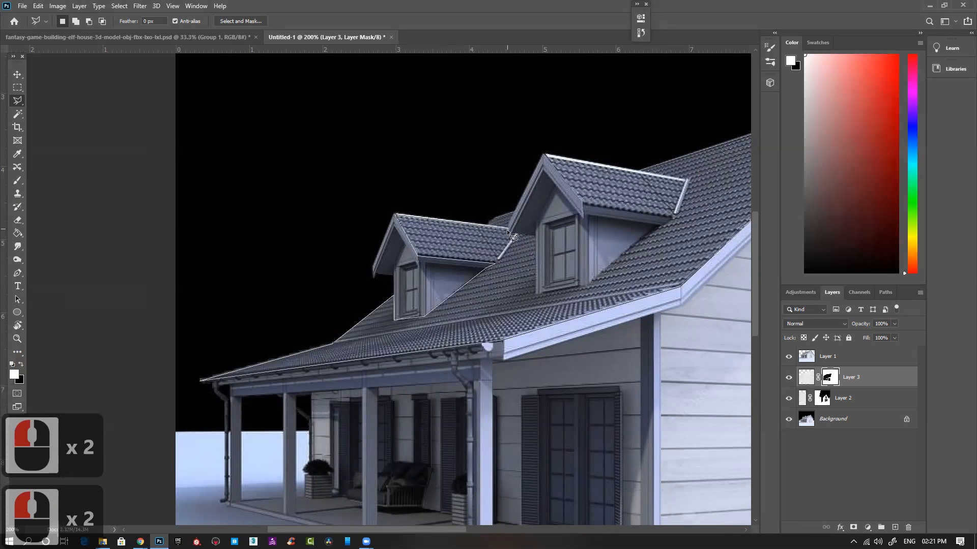
pyautogui.click(510, 231)
pyautogui.click(498, 259)
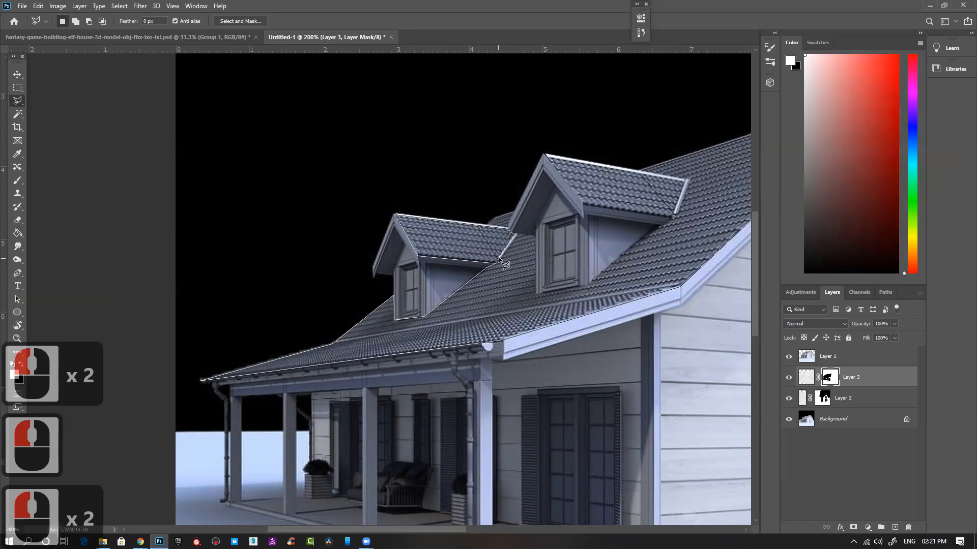
pyautogui.click(515, 234)
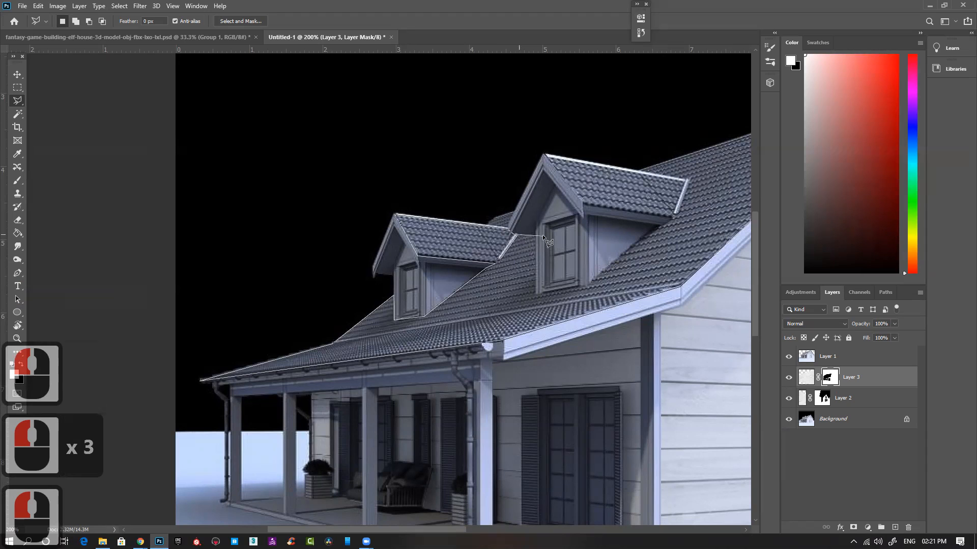
# Trace the roof outline around the nearer dormer's front and side wall, its tiled roof and the white edge trim.
pyautogui.click(535, 235)
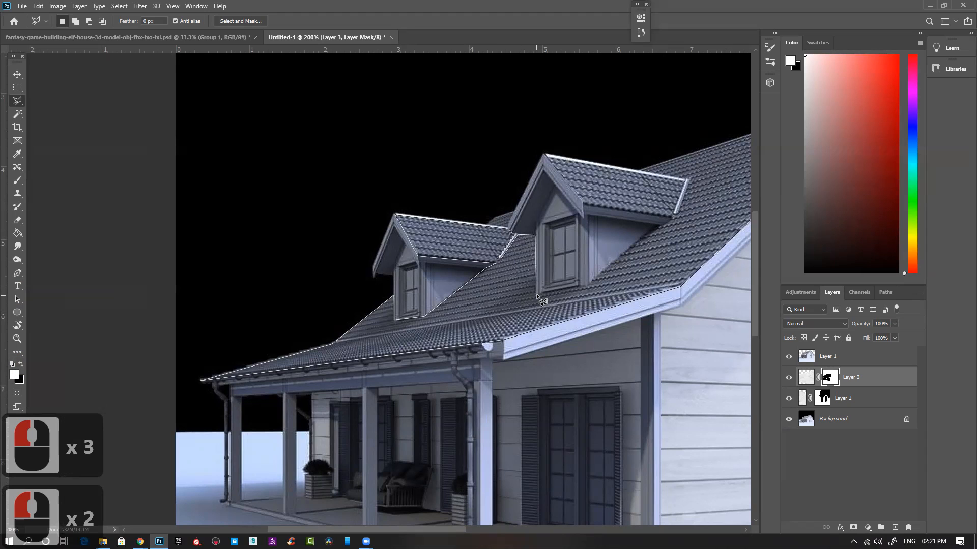
pyautogui.click(537, 294)
pyautogui.click(588, 286)
pyautogui.click(659, 226)
pyautogui.click(674, 215)
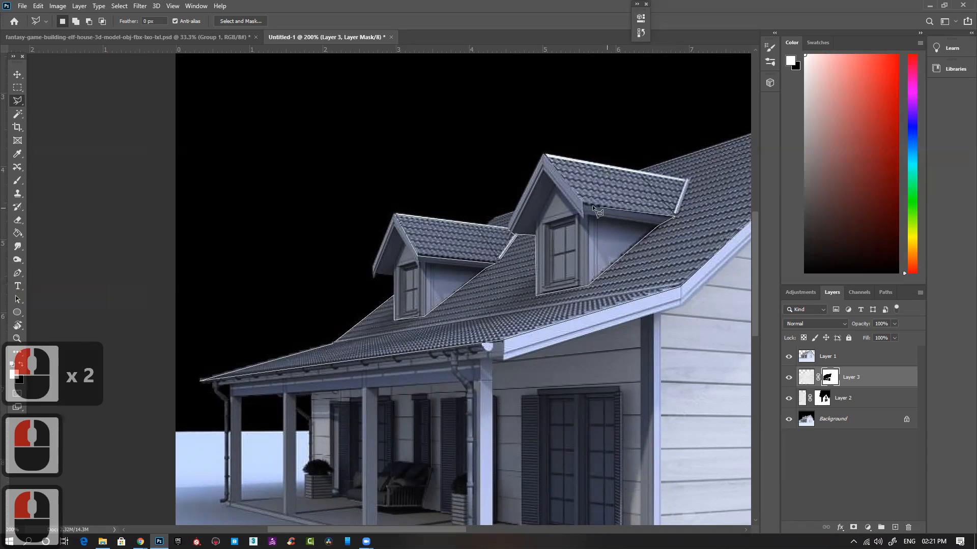
pyautogui.click(555, 160)
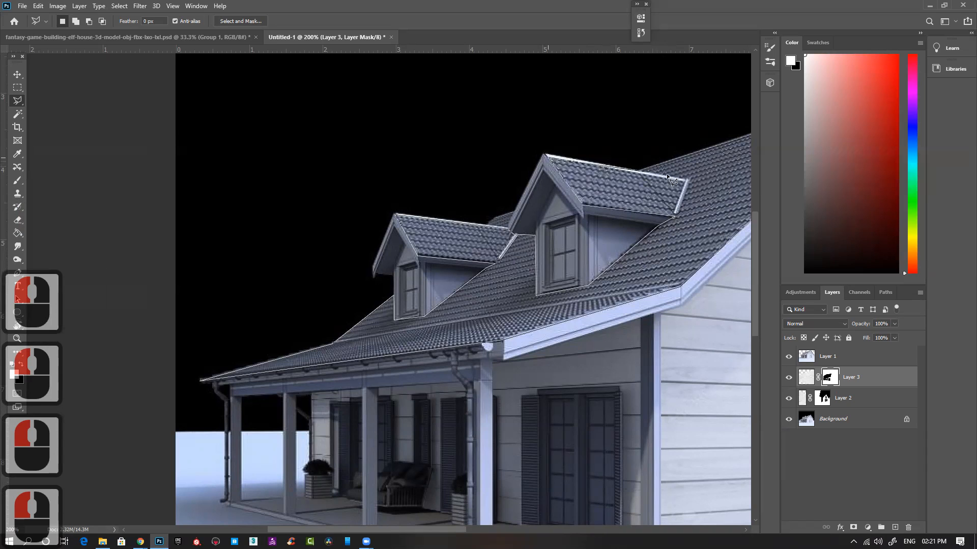
pyautogui.click(685, 181)
pyautogui.click(678, 213)
pyautogui.click(690, 179)
pyautogui.click(640, 172)
# Run the outline along the main ridge up to the gable peak and close it into a roof selection.
pyautogui.moveTo(638, 127); pyautogui.dragTo(393, 191)
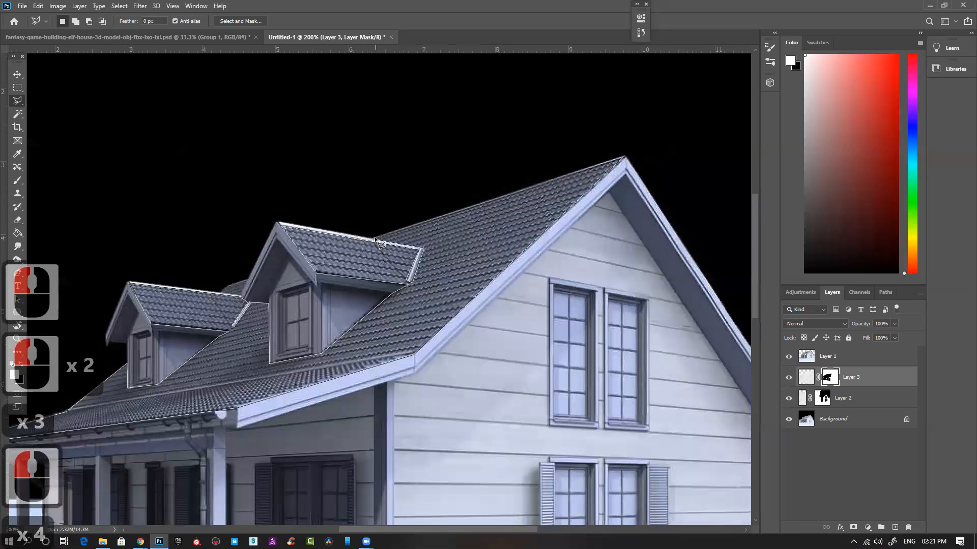
pyautogui.click(623, 157)
pyautogui.click(623, 157)
# Add the small tiled patch between the two dormers to the roof selection.
pyautogui.moveTo(393, 236); pyautogui.dragTo(560, 211)
pyautogui.keyDown('shift'); pyautogui.click(413, 254); pyautogui.keyUp('shift')
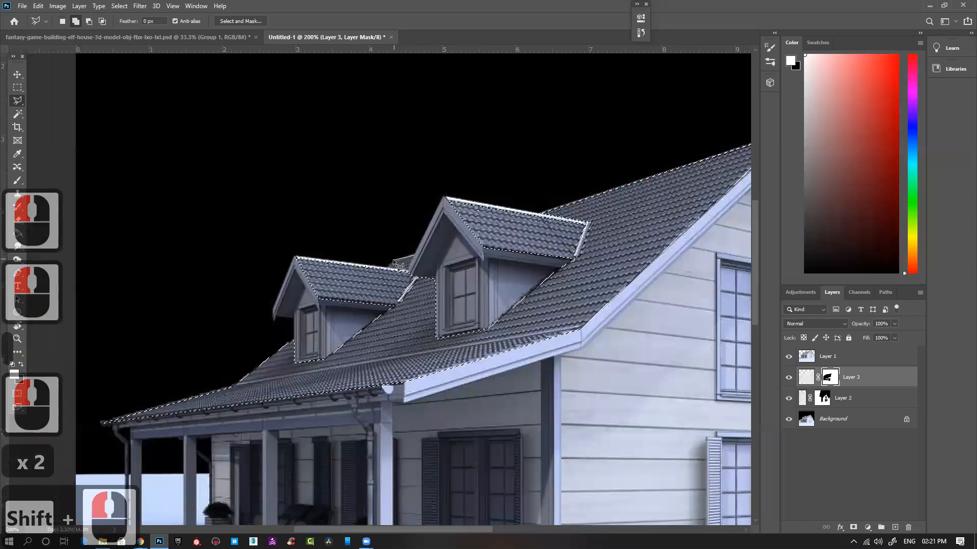
pyautogui.keyDown('shift'); pyautogui.click(386, 265); pyautogui.keyUp('shift')
pyautogui.keyDown('shift'); pyautogui.click(408, 271); pyautogui.keyUp('shift')
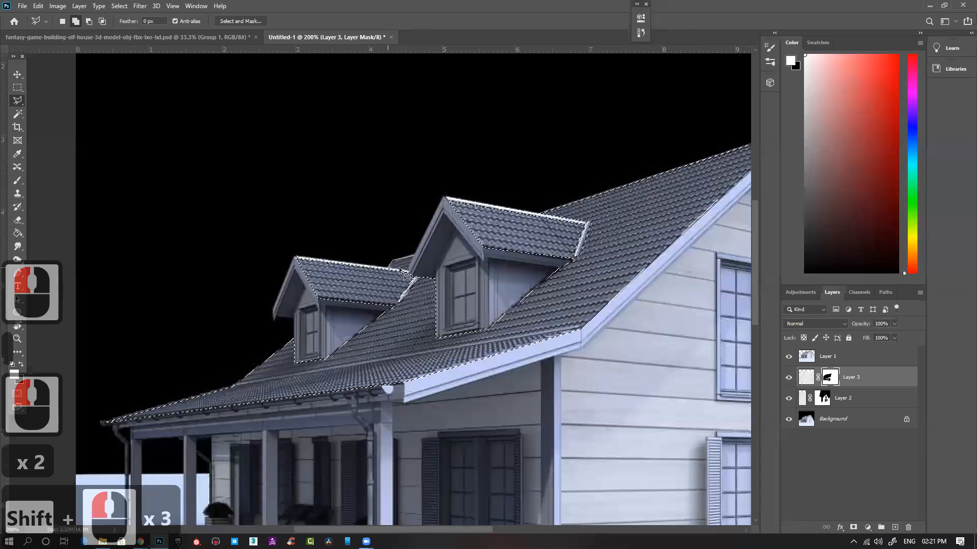
pyautogui.keyDown('shift'); pyautogui.doubleClick(407, 271); pyautogui.keyUp('shift')
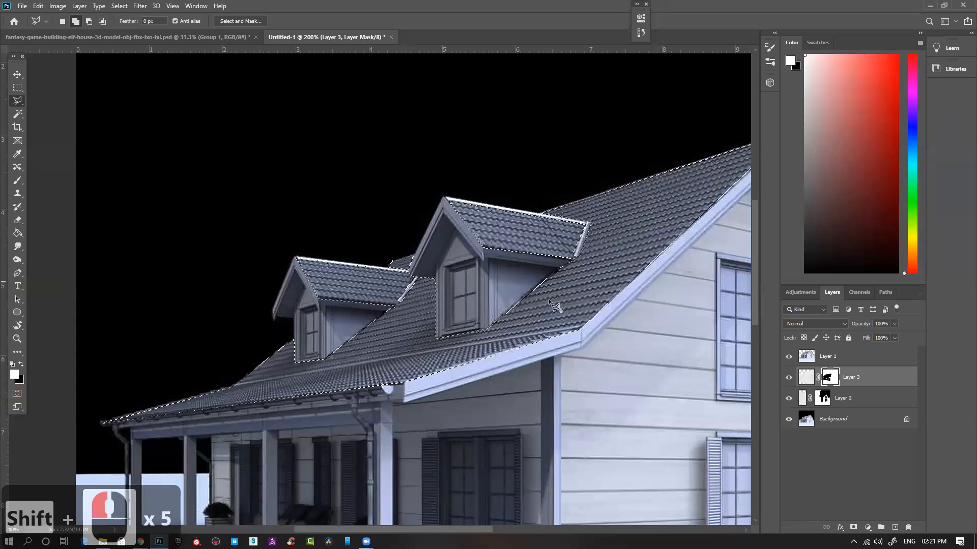
# Add a Solid Color fill layer masked to the selected roof and set its color to dark red 702523.
pyautogui.click(867, 527)
pyautogui.click(879, 349)
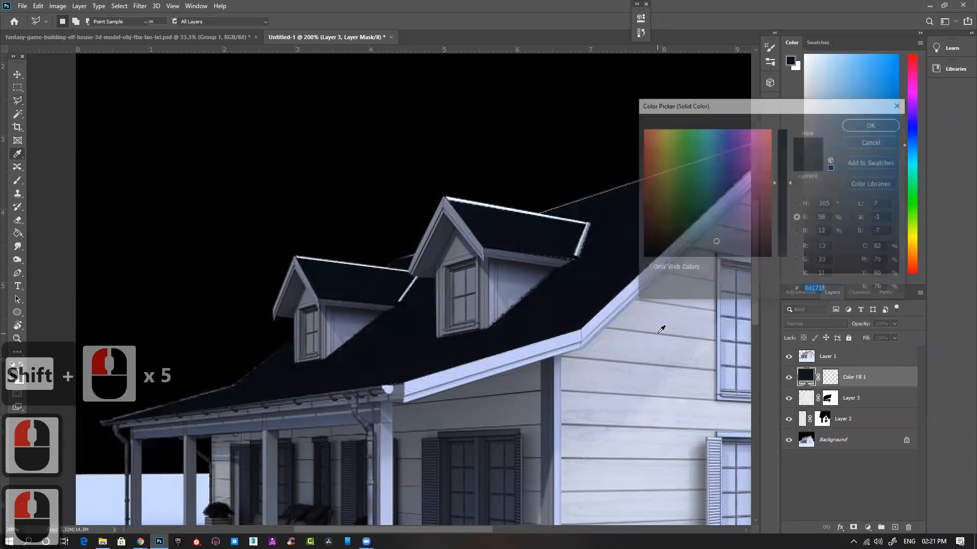
pyautogui.click(655, 213)
pyautogui.moveTo(652, 213)
pyautogui.mouseDown()
pyautogui.moveTo(653, 226)
pyautogui.moveTo(647, 220)
pyautogui.mouseUp()
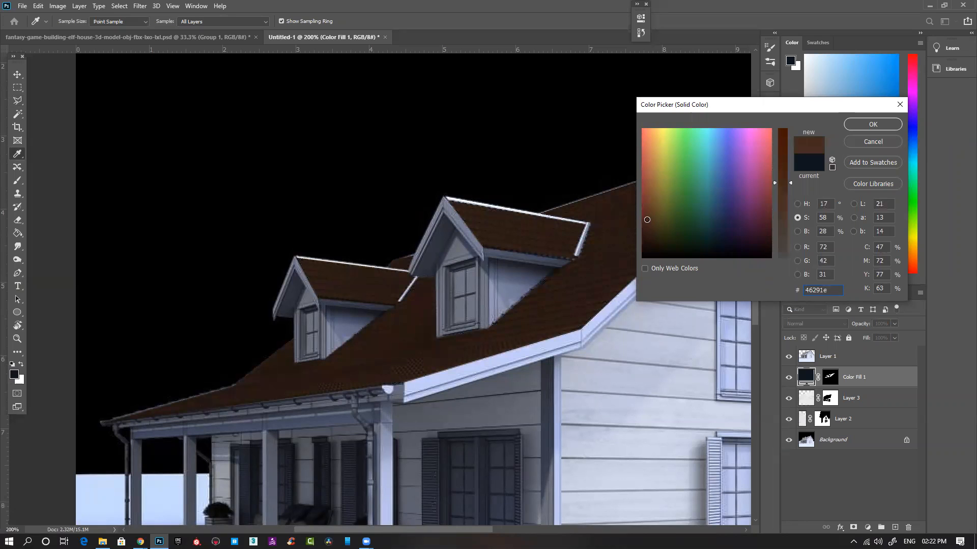
pyautogui.click(777, 185)
pyautogui.moveTo(789, 180); pyautogui.dragTo(788, 168)
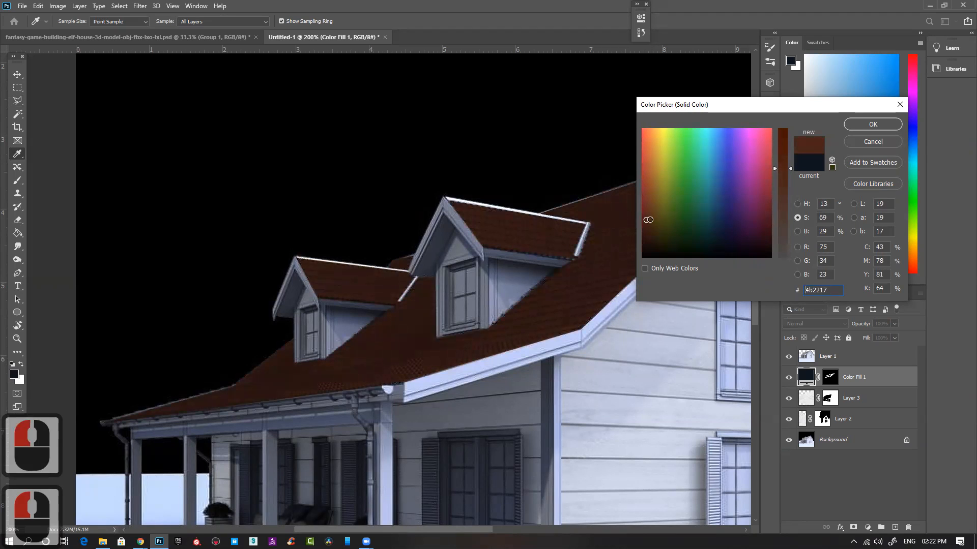
pyautogui.moveTo(650, 221); pyautogui.dragTo(642, 201)
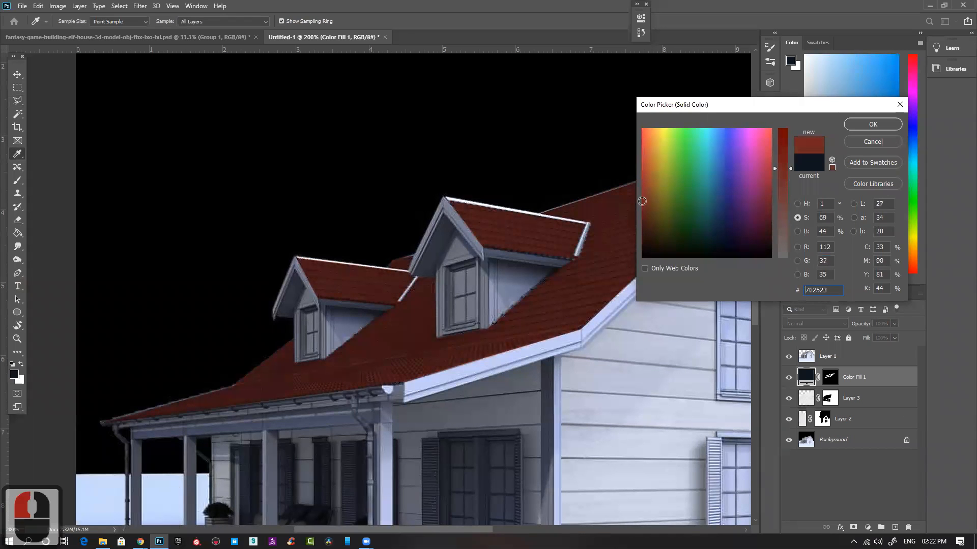
pyautogui.click(871, 125)
# Check the red roof on the whole house and close up around the dormers.
pyautogui.press('l')
pyautogui.hotkey('ctrl', '-')
pyautogui.hotkey('ctrl', '-')
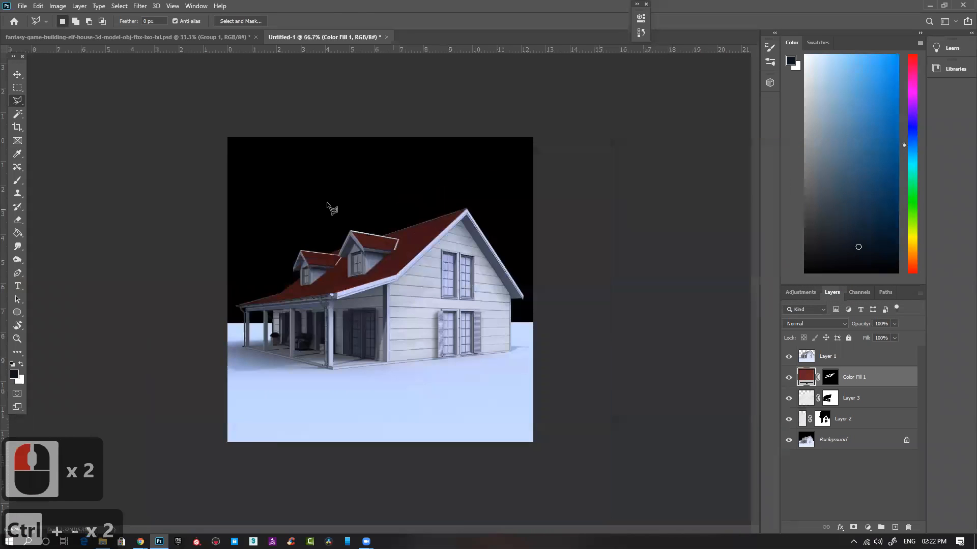
pyautogui.keyDown('ctrl'); pyautogui.click(370, 266); pyautogui.keyUp('ctrl')
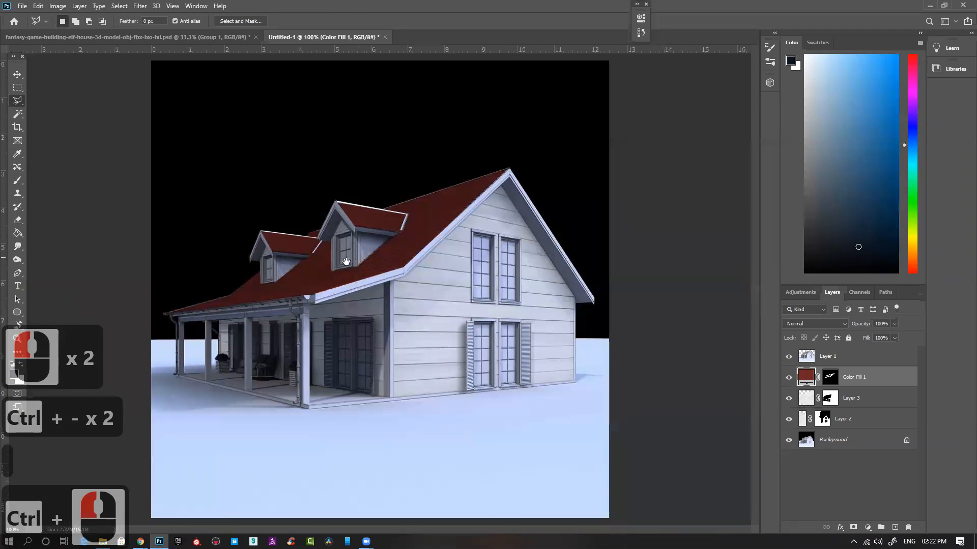
pyautogui.keyDown('ctrl'); pyautogui.click(331, 241); pyautogui.keyUp('ctrl')
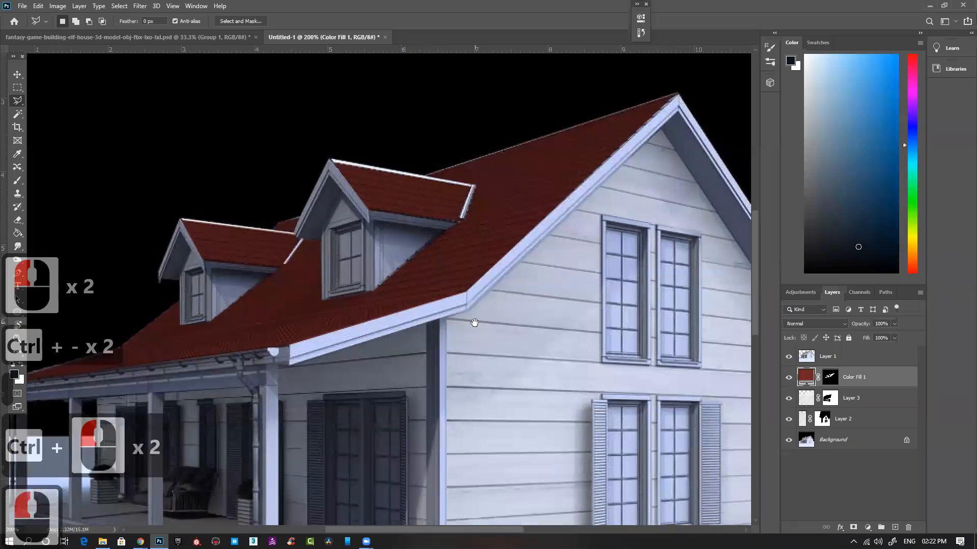
pyautogui.hotkey('ctrl', '-')
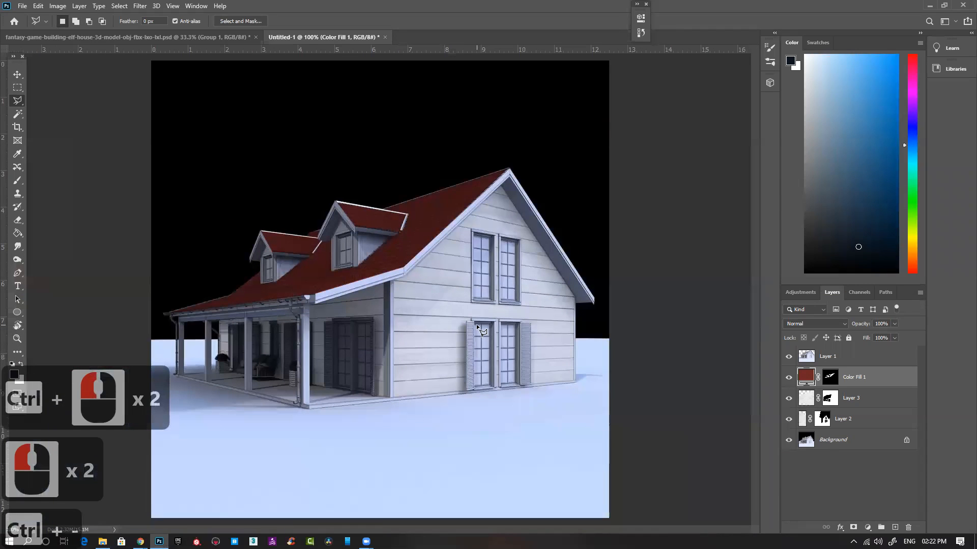
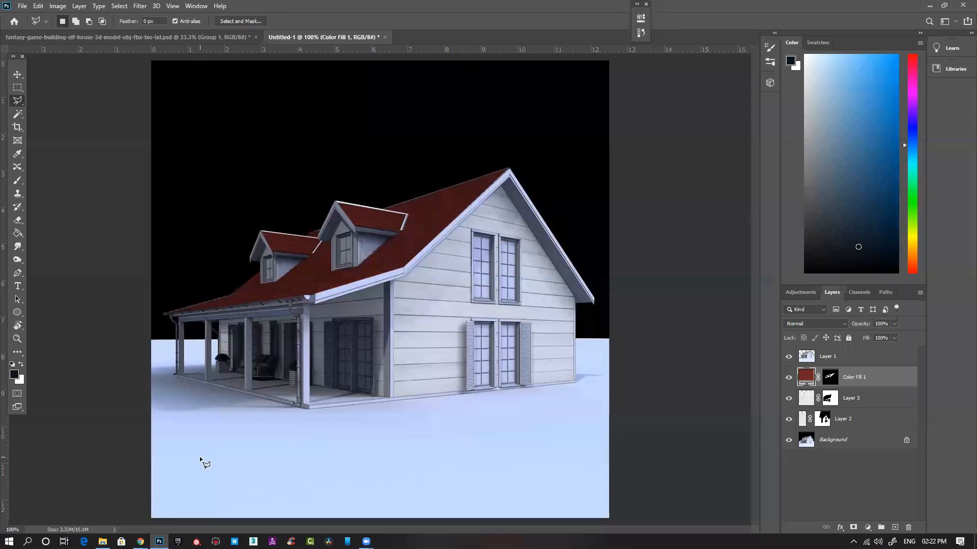
# Switch to Chrome and search Google Images for "sky".
pyautogui.click(195, 514)
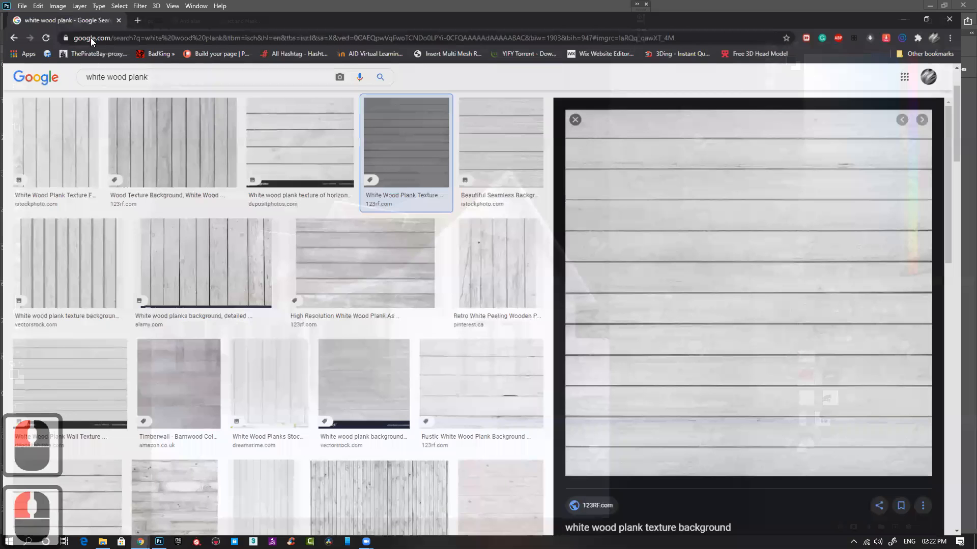
pyautogui.write('sky')
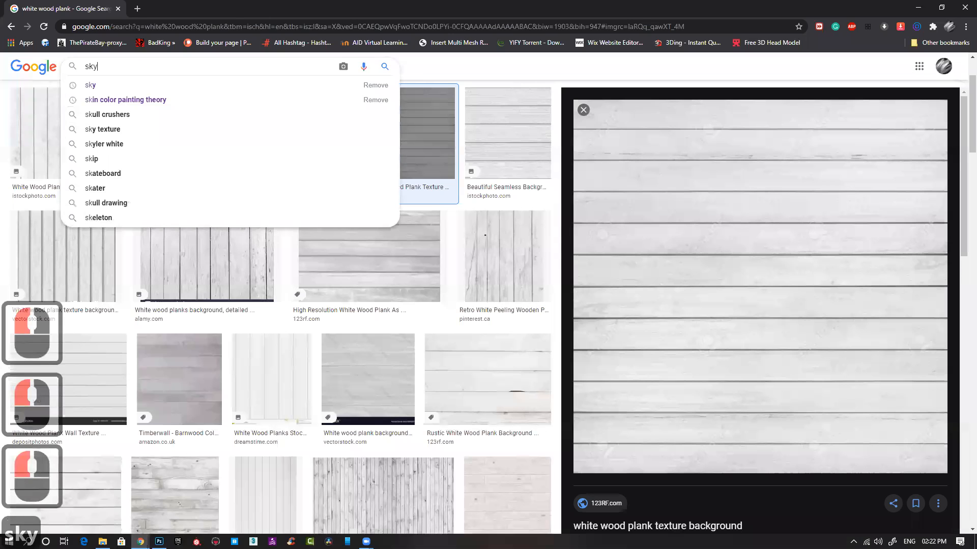
pyautogui.press('Return')
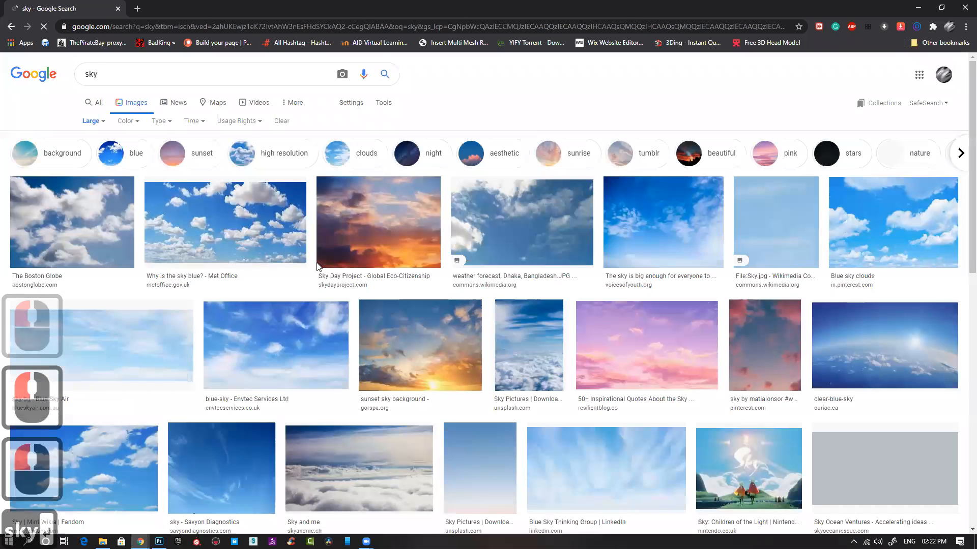
# Browse the sky image results for a background that suits the house render.
pyautogui.scroll(-1, 639, 279)
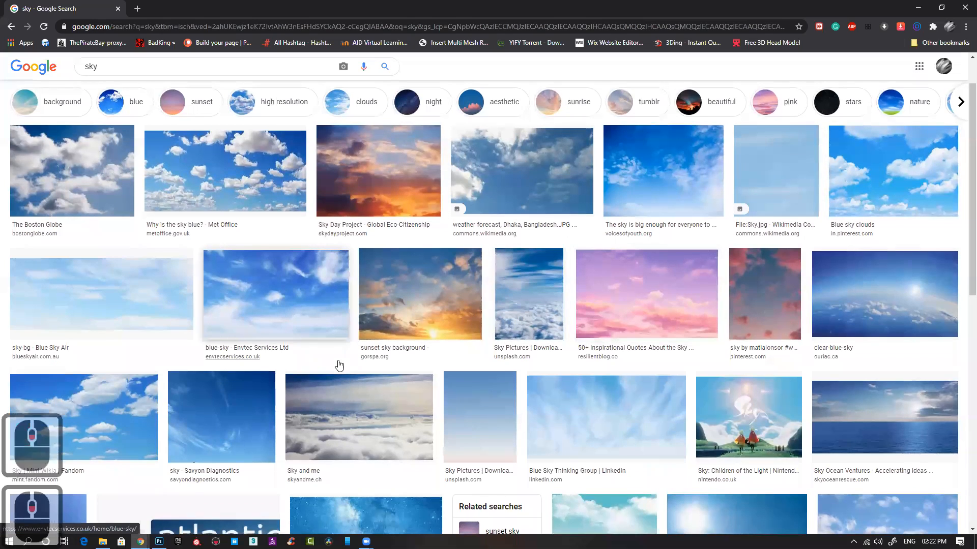
pyautogui.scroll(-2, 568, 405)
pyautogui.scroll(-4, 566, 407)
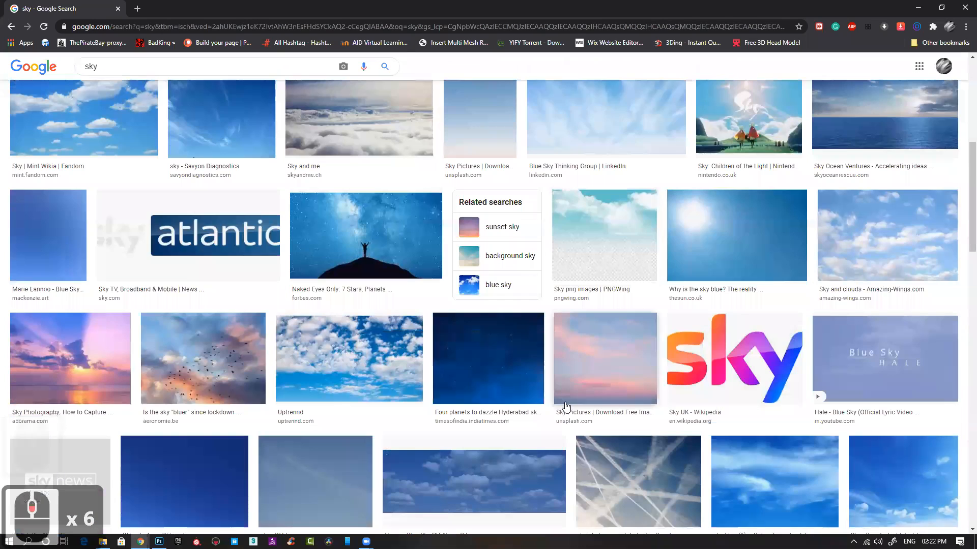
pyautogui.scroll(-1, 313, 398)
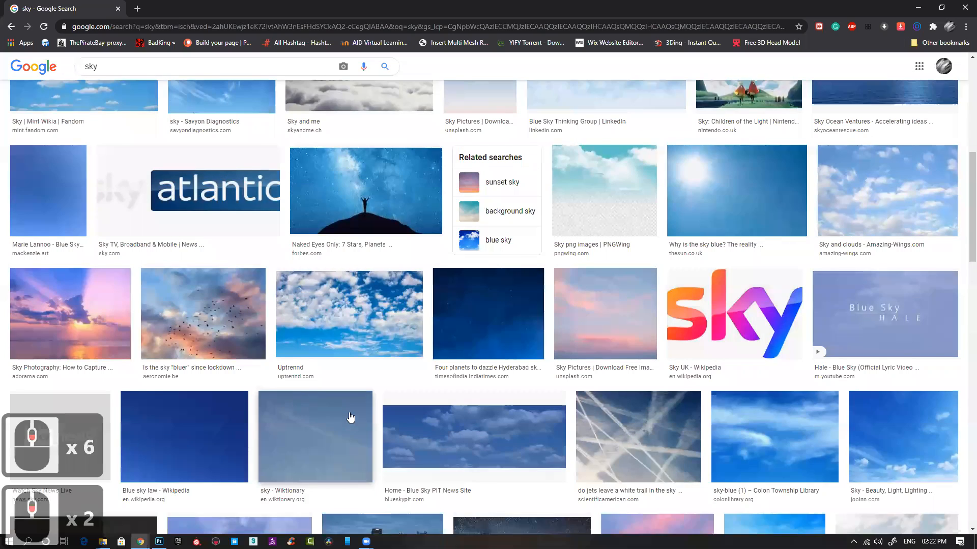
pyautogui.scroll(-1, 351, 418)
pyautogui.scroll(-4, 351, 417)
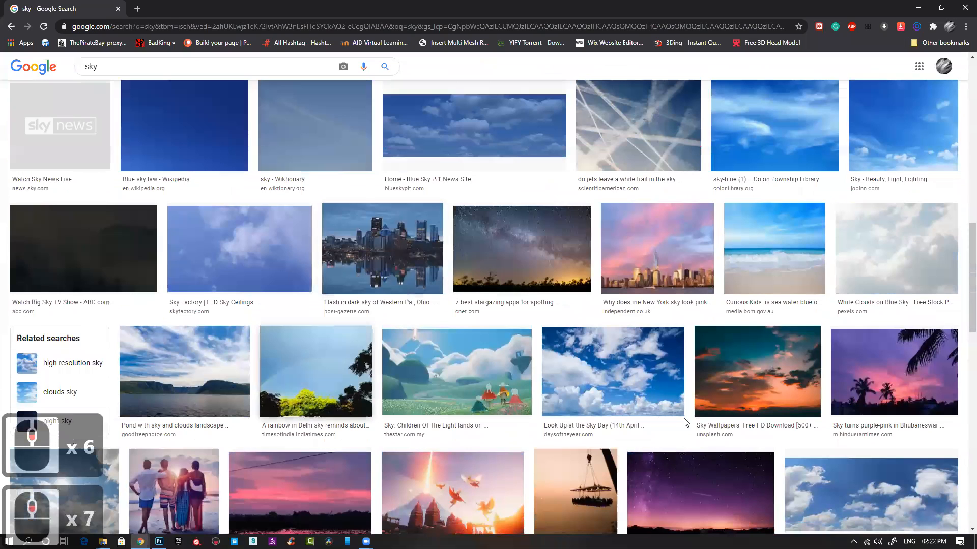
pyautogui.scroll(-2, 356, 391)
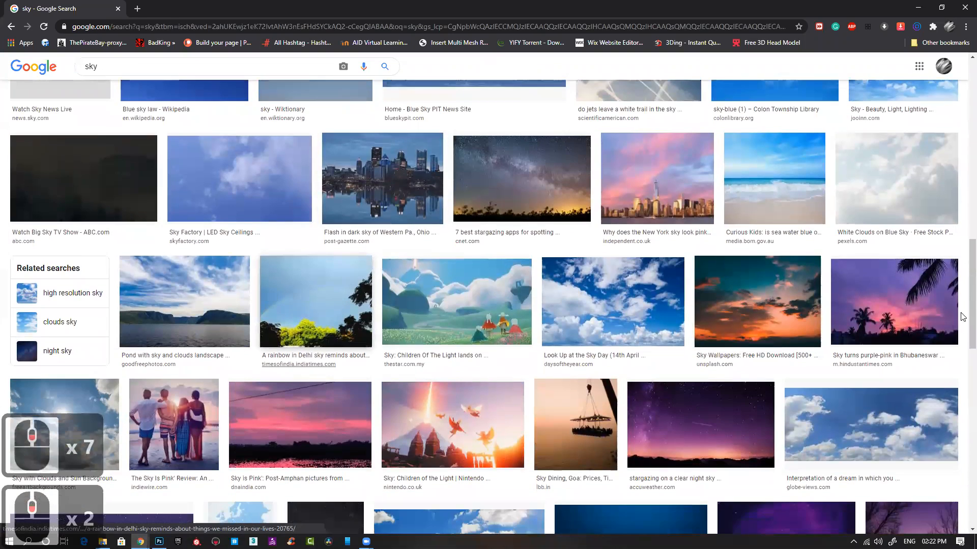
pyautogui.scroll(-4, 447, 355)
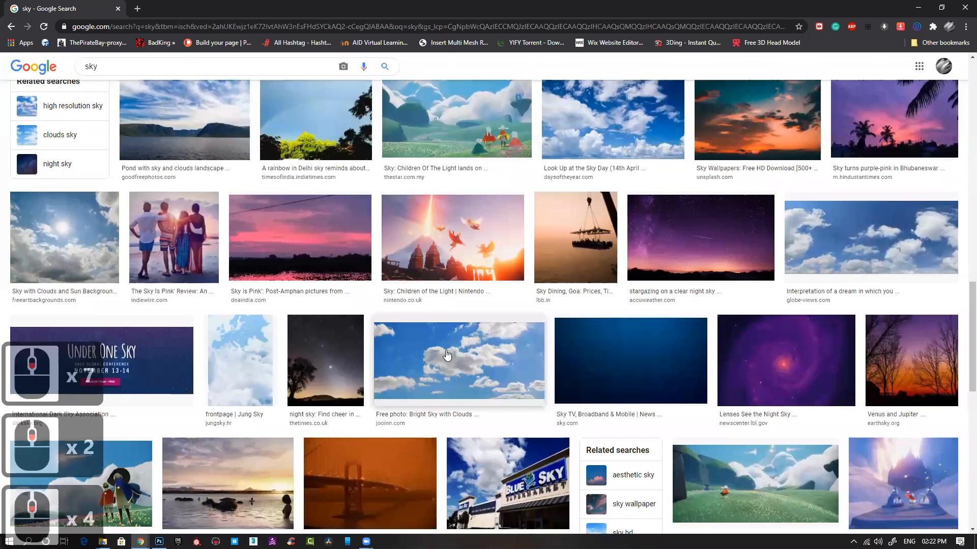
pyautogui.scroll(-12, 446, 349)
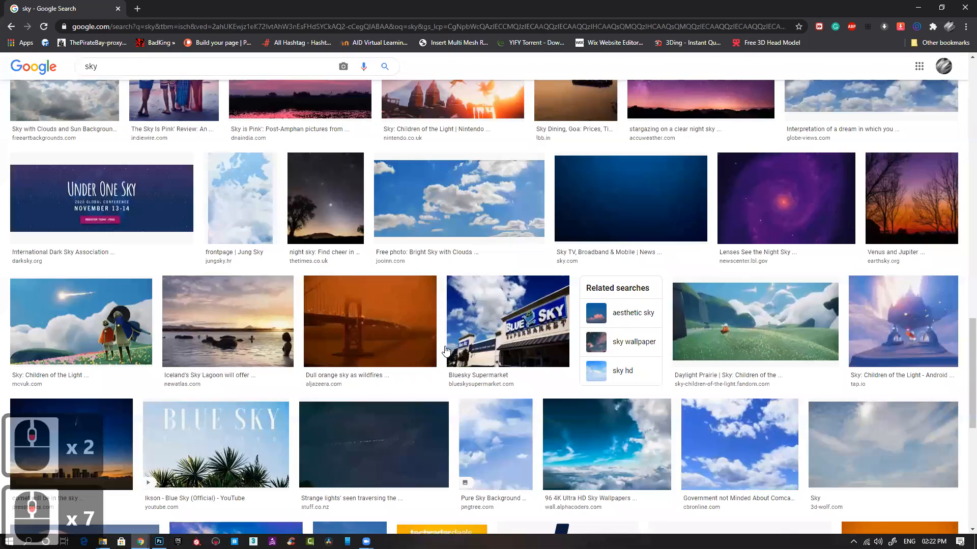
pyautogui.scroll(-3, 314, 336)
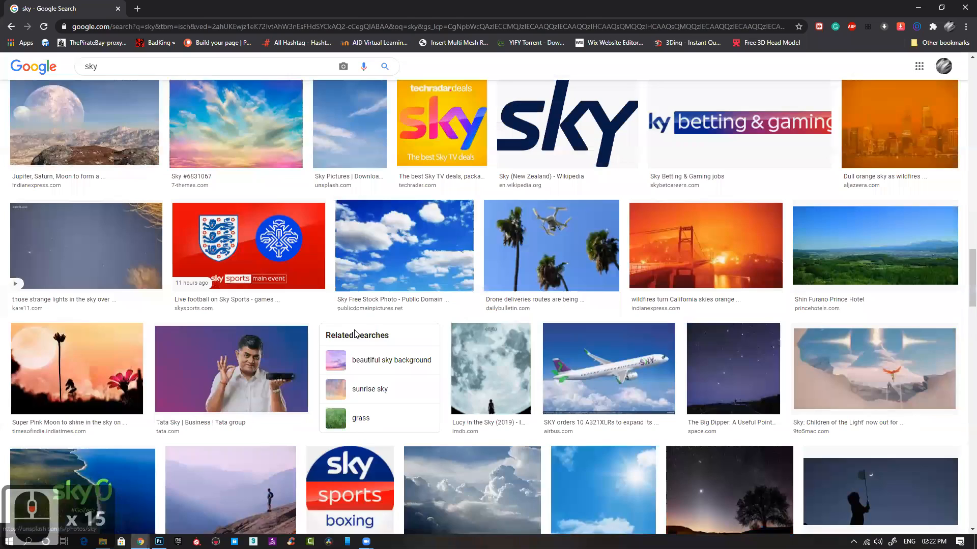
# Look through the sky image results for a dramatic sky suited to the background of the house render.
pyautogui.scroll(-4, 358, 332)
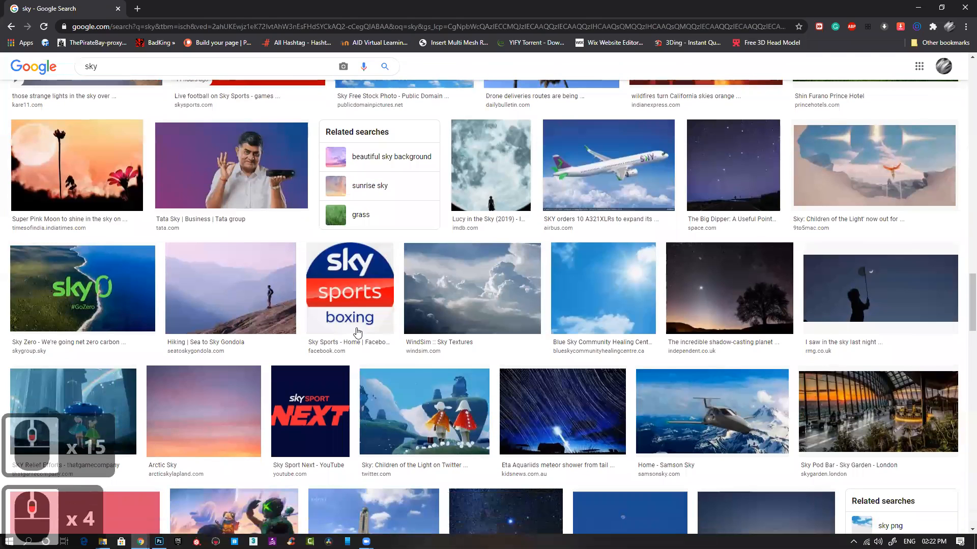
pyautogui.scroll(4, 685, 346)
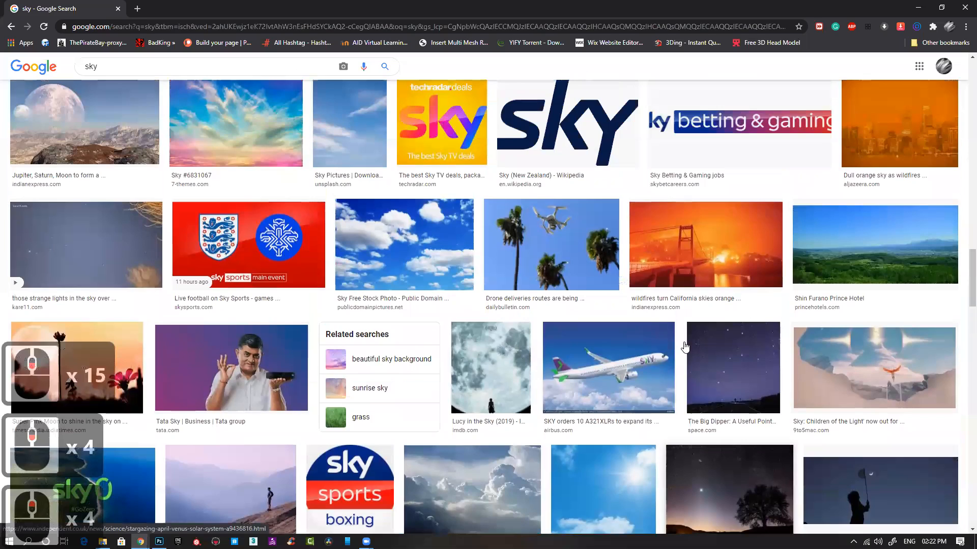
pyautogui.scroll(-15, 685, 347)
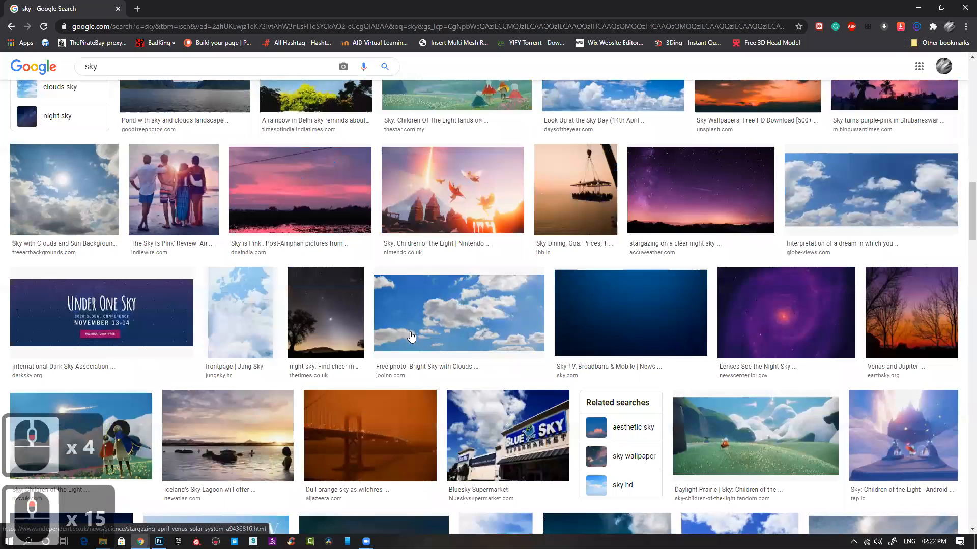
pyautogui.scroll(4, 411, 336)
pyautogui.scroll(3, 412, 336)
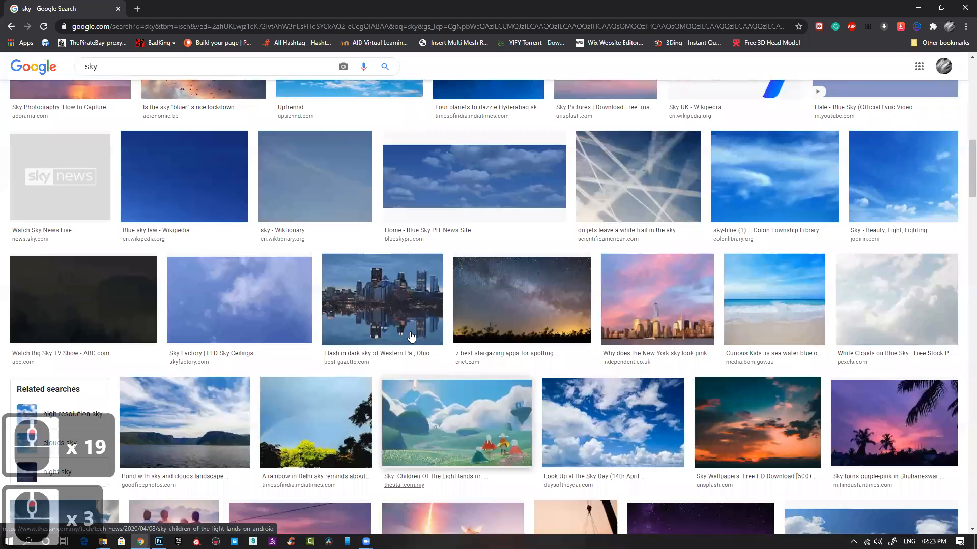
pyautogui.scroll(5, 412, 337)
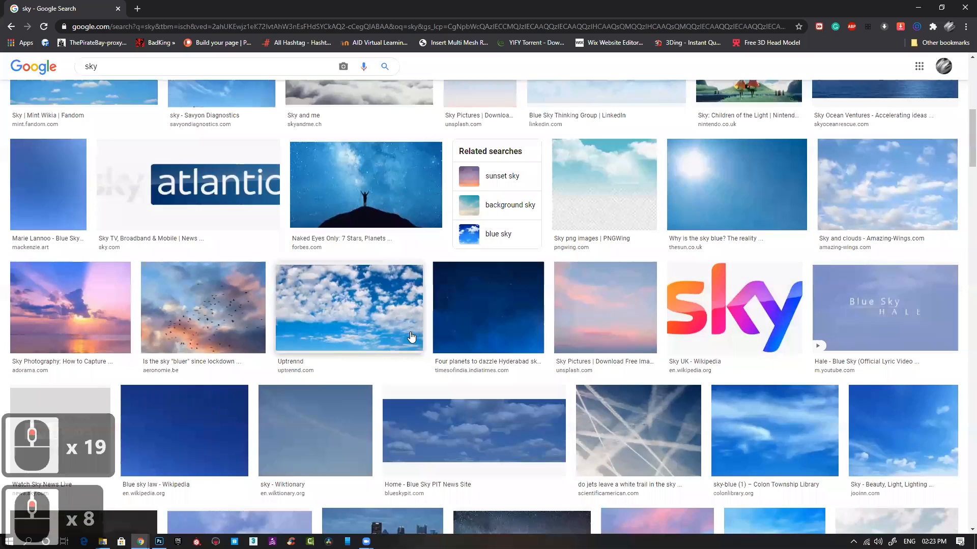
pyautogui.scroll(5, 412, 336)
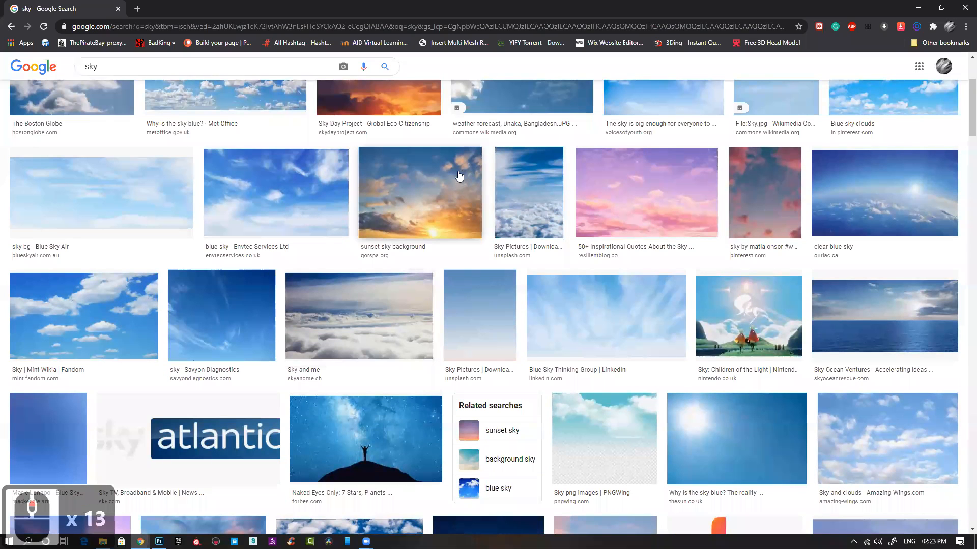
pyautogui.scroll(2, 432, 171)
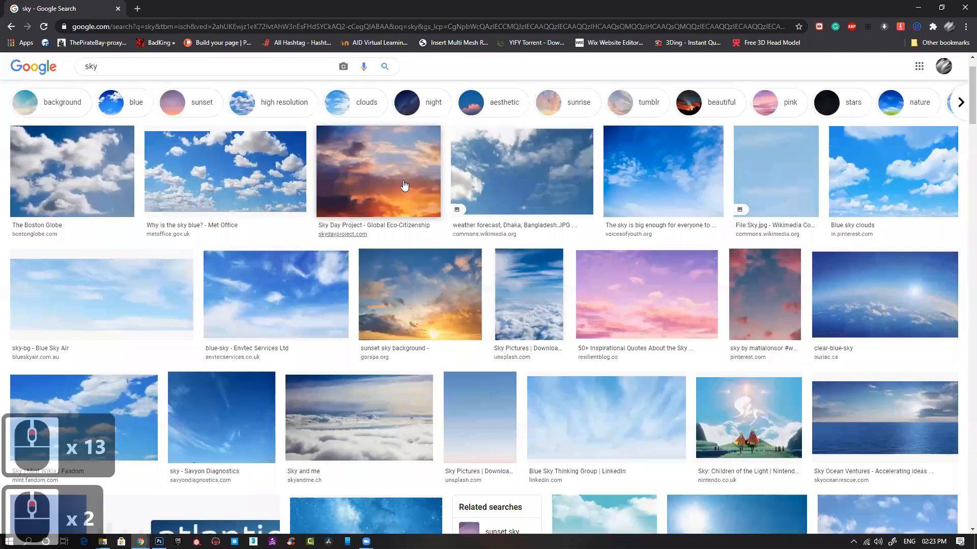
# Copy the Sky Day Project sunset image and paste it into the house document in Photoshop, directly above the Background layer.
pyautogui.click(404, 186)
pyautogui.rightClick(736, 192)
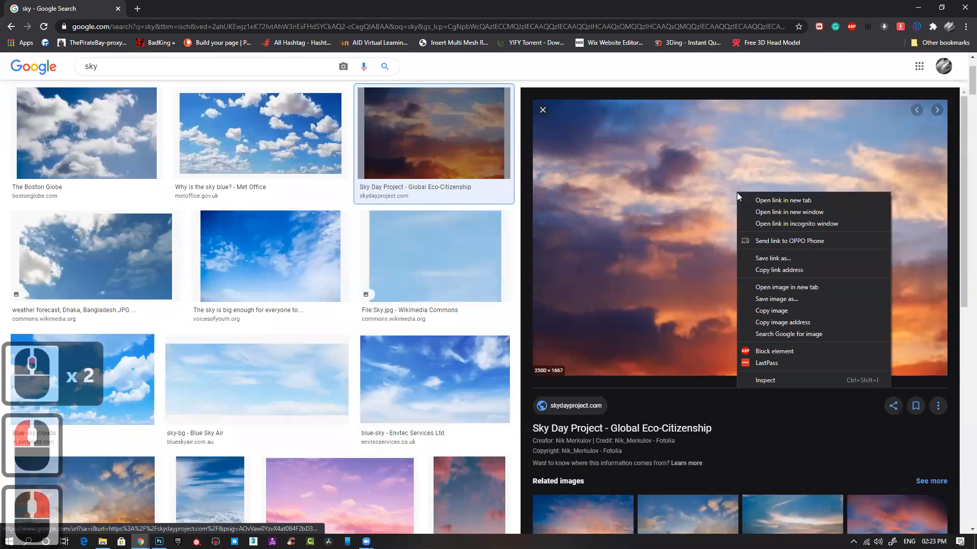
pyautogui.click(800, 310)
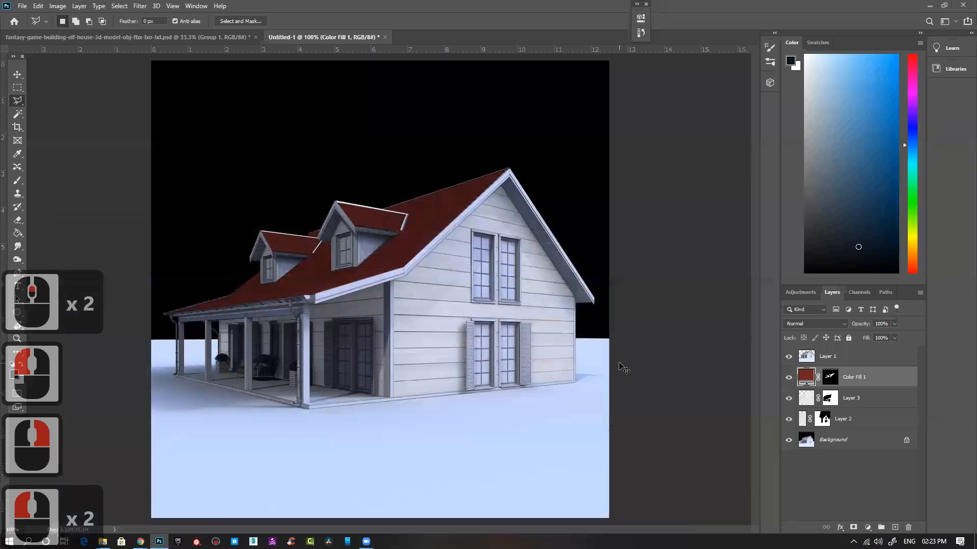
pyautogui.hotkey('ctrl', 'v')
pyautogui.moveTo(847, 379); pyautogui.dragTo(850, 445)
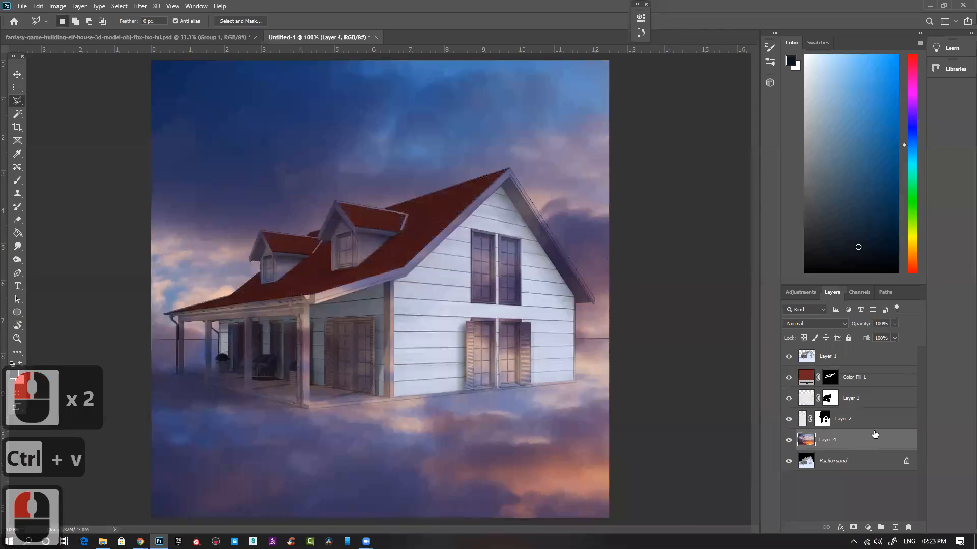
# Mask the sky layer with the inverted outline of Layer 1, then compare the image with the sky hidden and shown.
pyautogui.keyDown('ctrl'); pyautogui.click(807, 356); pyautogui.keyUp('ctrl')
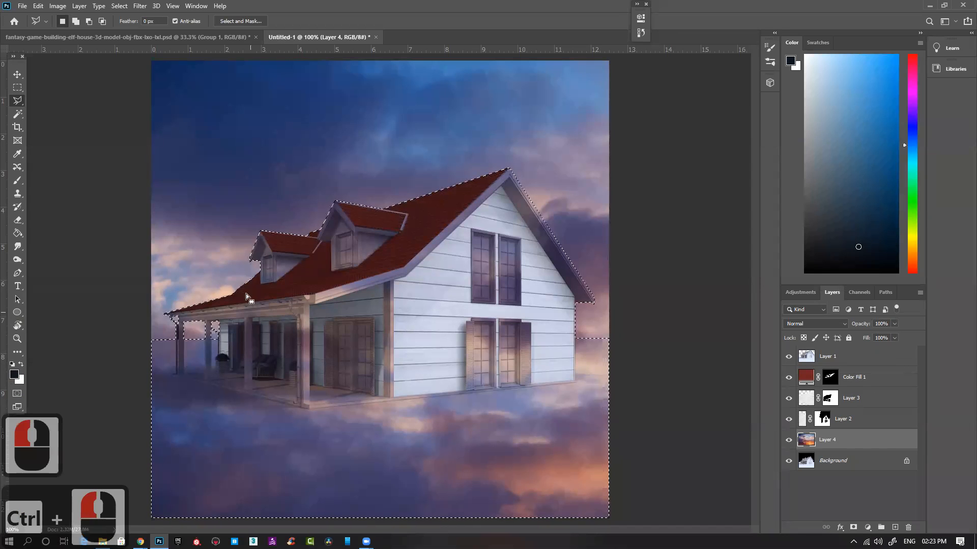
pyautogui.click(853, 527)
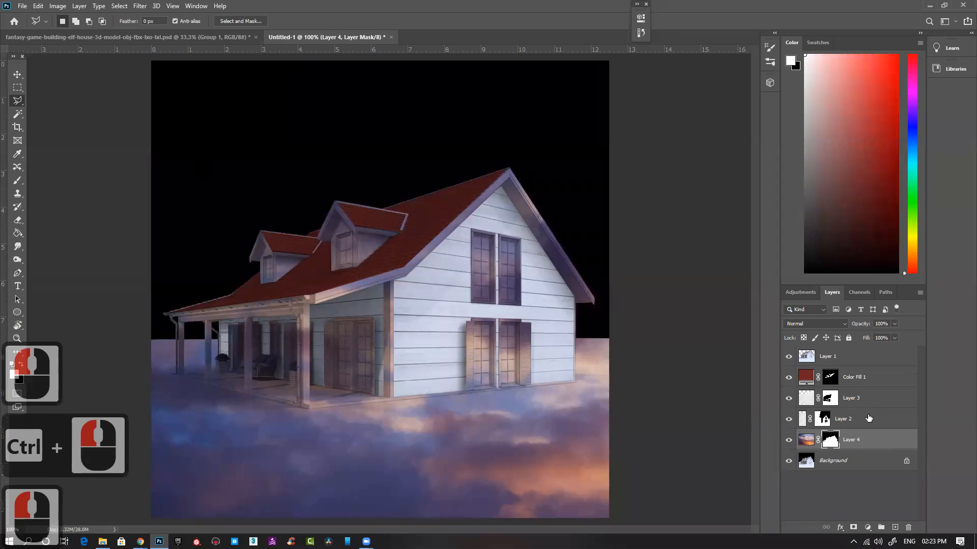
pyautogui.hotkey('ctrl', 'i')
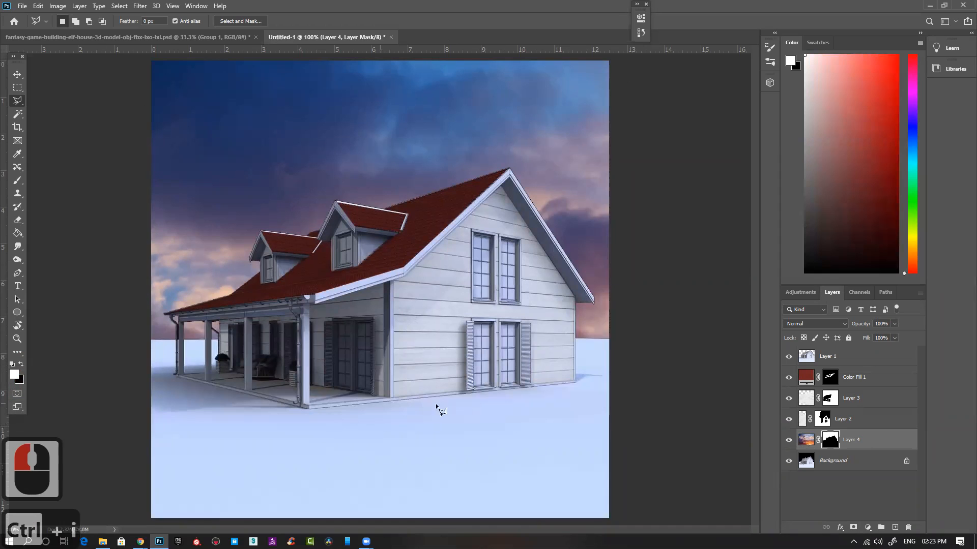
pyautogui.click(788, 440)
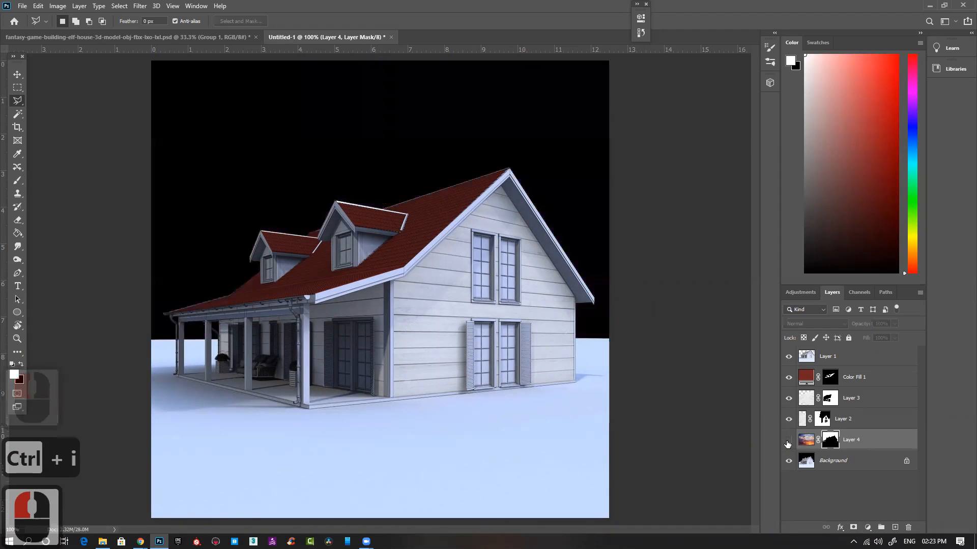
pyautogui.click(788, 440)
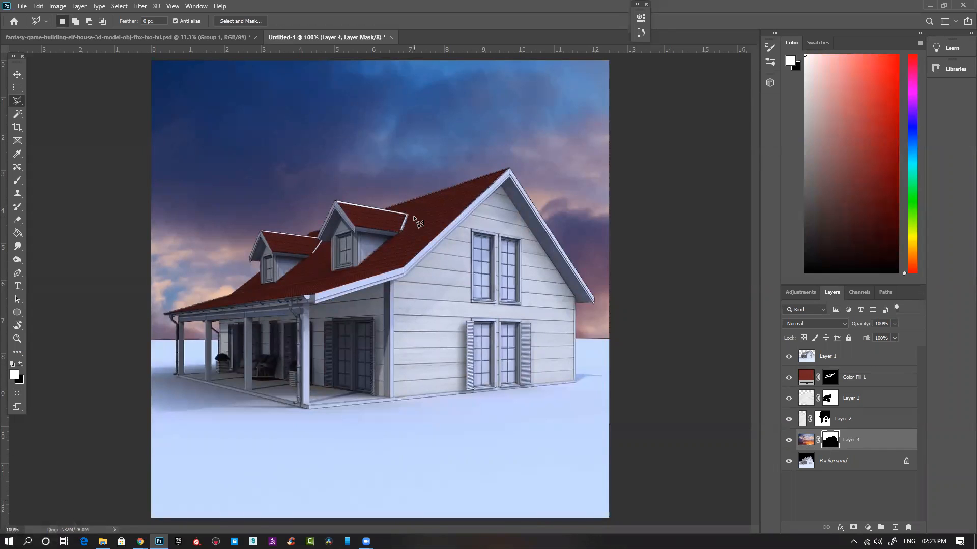
# Unlink the sky image from its layer mask and move the image up and to the left inside the mask.
pyautogui.click(817, 441)
pyautogui.click(805, 442)
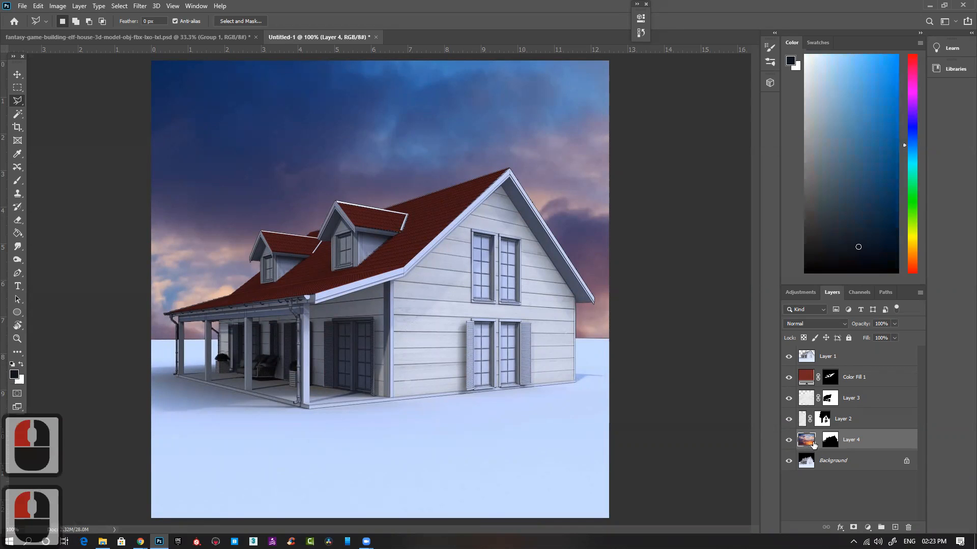
pyautogui.press('v')
pyautogui.moveTo(392, 342); pyautogui.dragTo(292, 113)
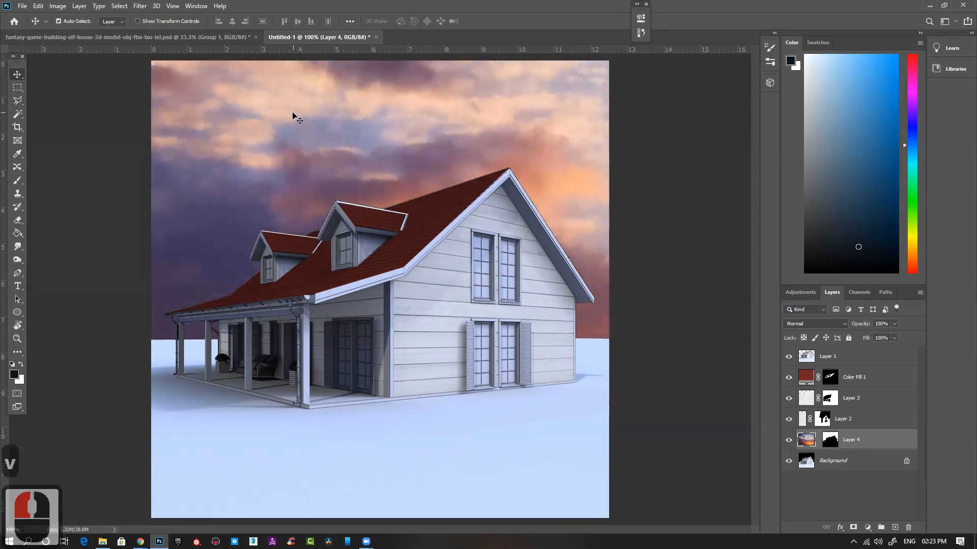
# Scale the sky image proportionally to about 57% and position it around X 288 px, Y 450 px.
pyautogui.hotkey('ctrl', 't')
pyautogui.hotkey('ctrl', '-')
pyautogui.hotkey('ctrl', '-')
pyautogui.hotkey('ctrl', '-')
pyautogui.hotkey('ctrl', '-')
pyautogui.hotkey('ctrl', '-')
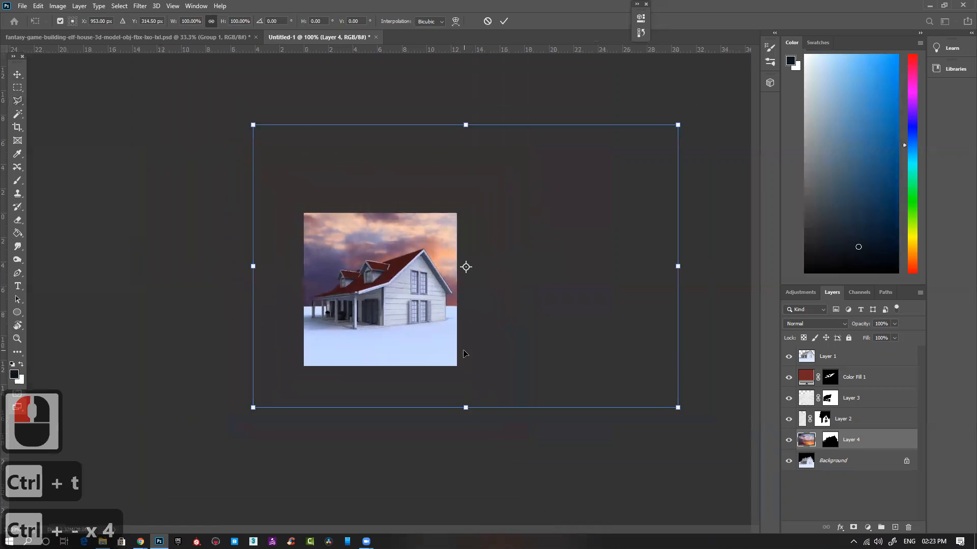
pyautogui.moveTo(604, 165); pyautogui.dragTo(466, 258)
pyautogui.moveTo(404, 319); pyautogui.dragTo(352, 292)
pyautogui.keyDown('ctrl'); pyautogui.click(422, 294); pyautogui.keyUp('ctrl')
pyautogui.keyDown('ctrl'); pyautogui.click(422, 294); pyautogui.keyUp('ctrl')
# Try the sky image flipped horizontally, and flip it back.
pyautogui.rightClick(407, 216)
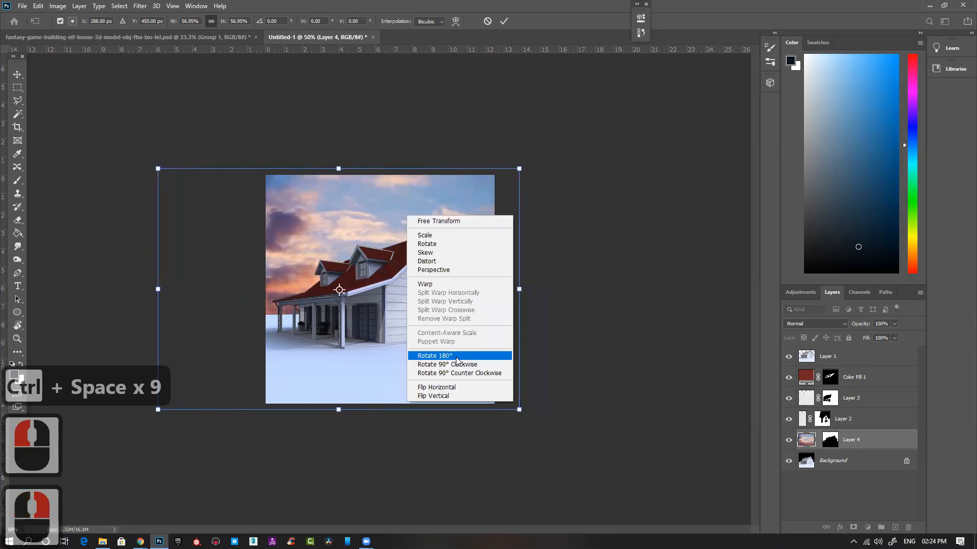
pyautogui.click(448, 388)
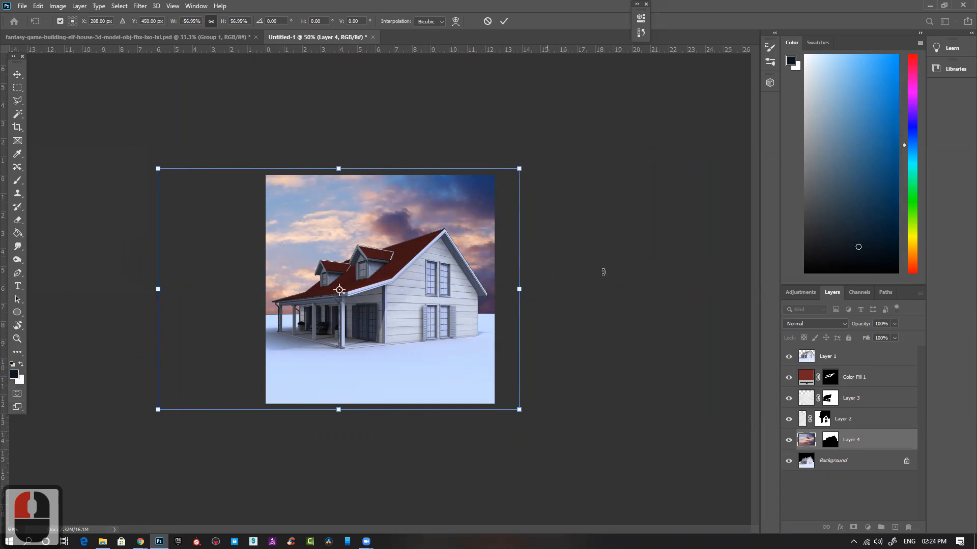
pyautogui.rightClick(416, 254)
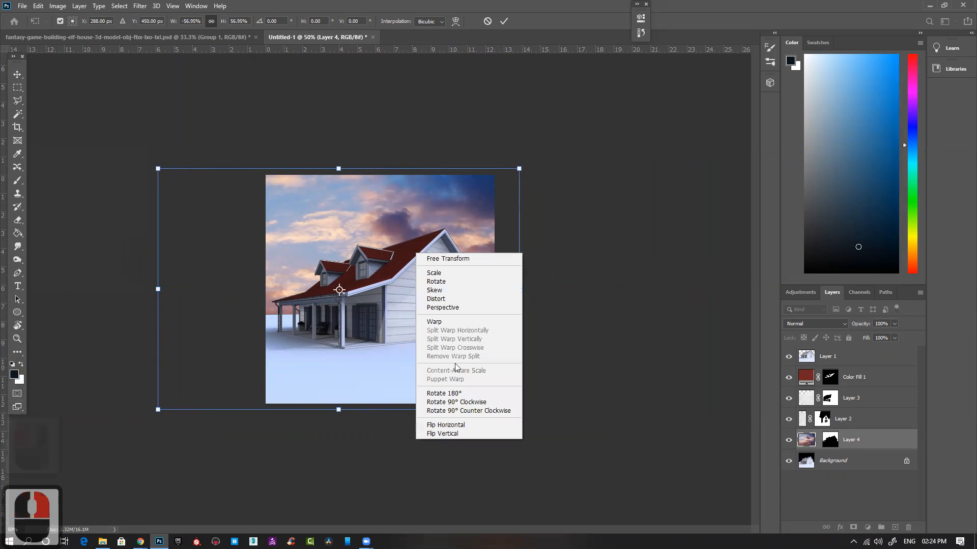
pyautogui.click(448, 425)
# Shift the scaled sky image right to about X 363.5 px and apply the transform.
pyautogui.moveTo(428, 312); pyautogui.dragTo(450, 310)
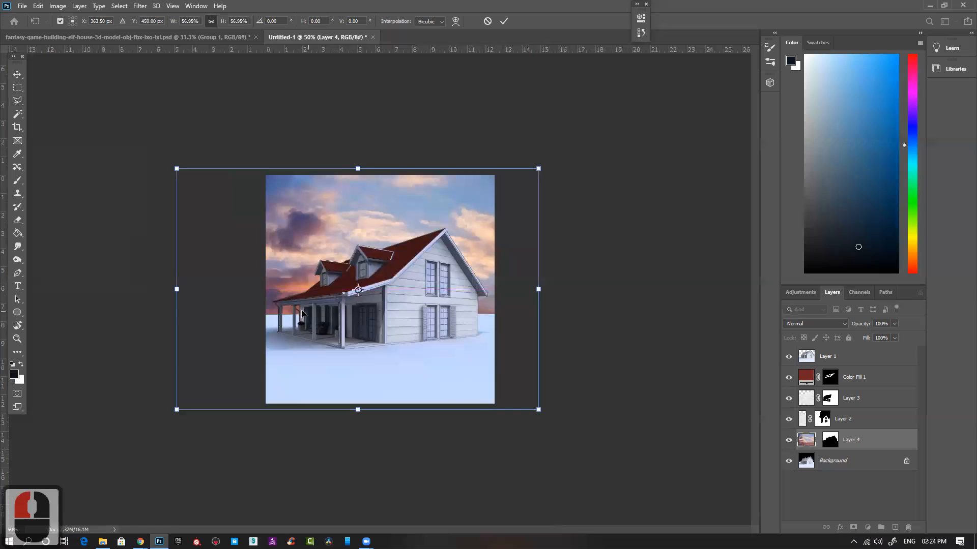
pyautogui.doubleClick(399, 260)
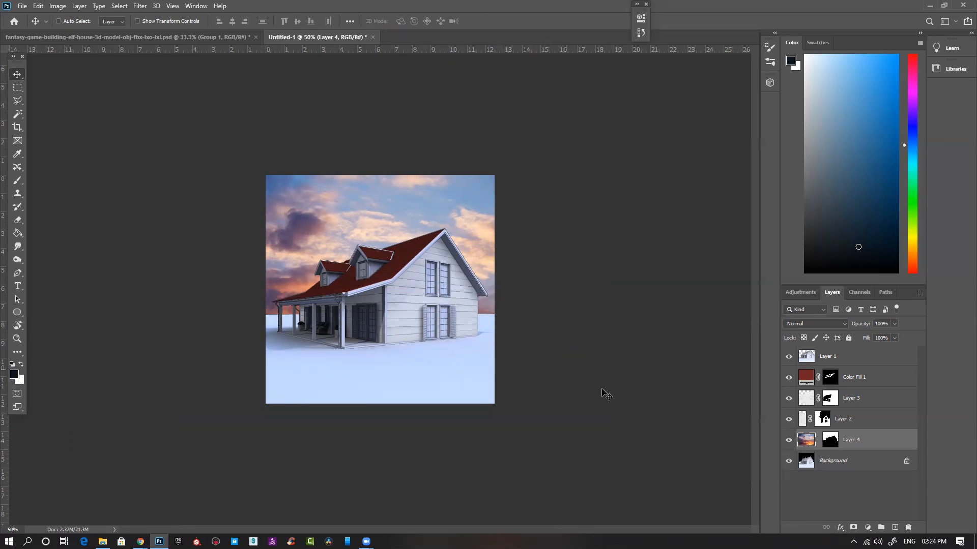
# Switch to the sky image search in Chrome and preview the Unsplash sky wallpaper along with its related images.
pyautogui.moveTo(140, 541)
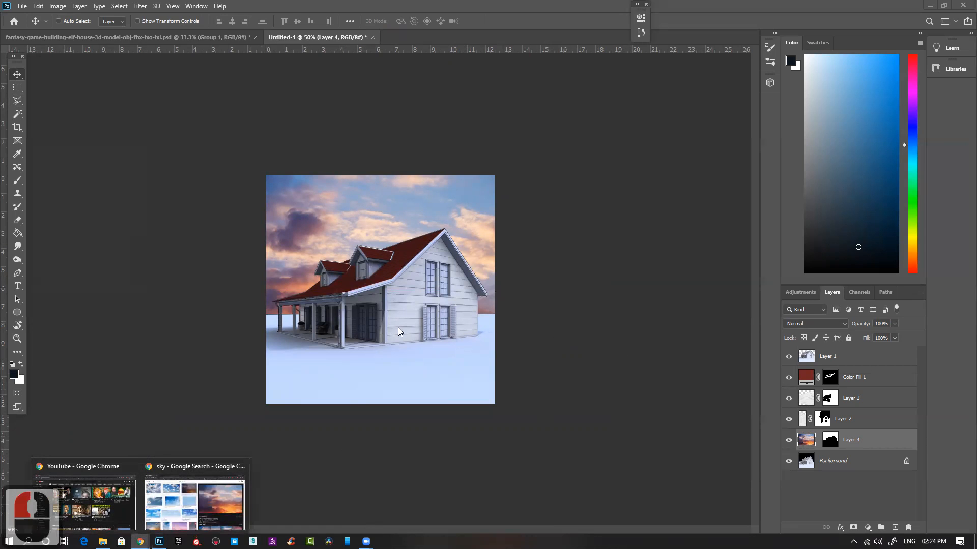
pyautogui.click(182, 505)
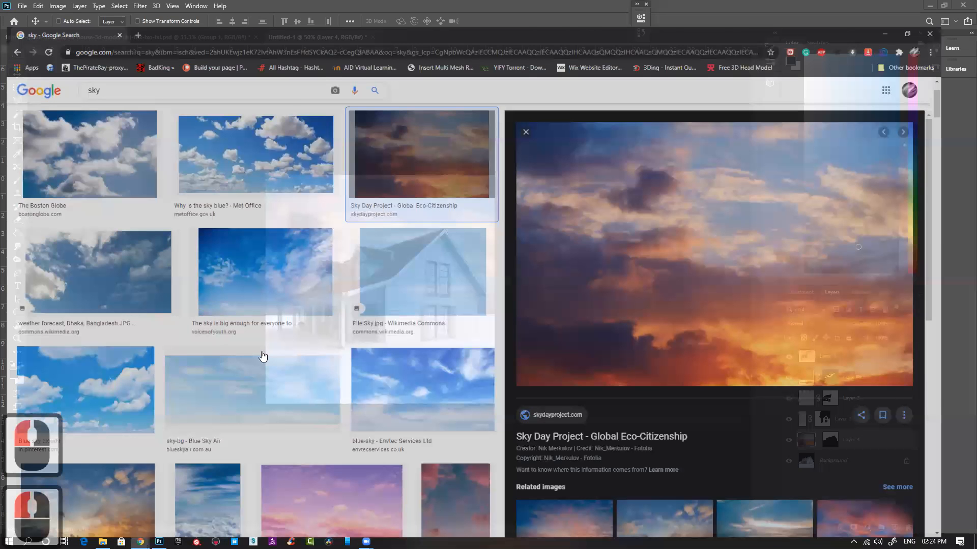
pyautogui.scroll(-9, 264, 357)
pyautogui.scroll(-4, 296, 357)
pyautogui.scroll(-6, 319, 353)
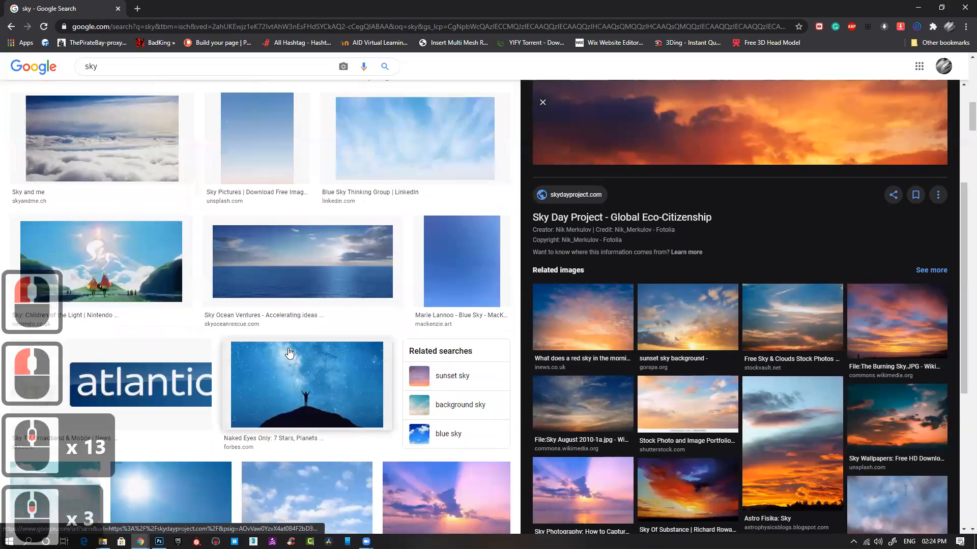
pyautogui.scroll(-4, 318, 355)
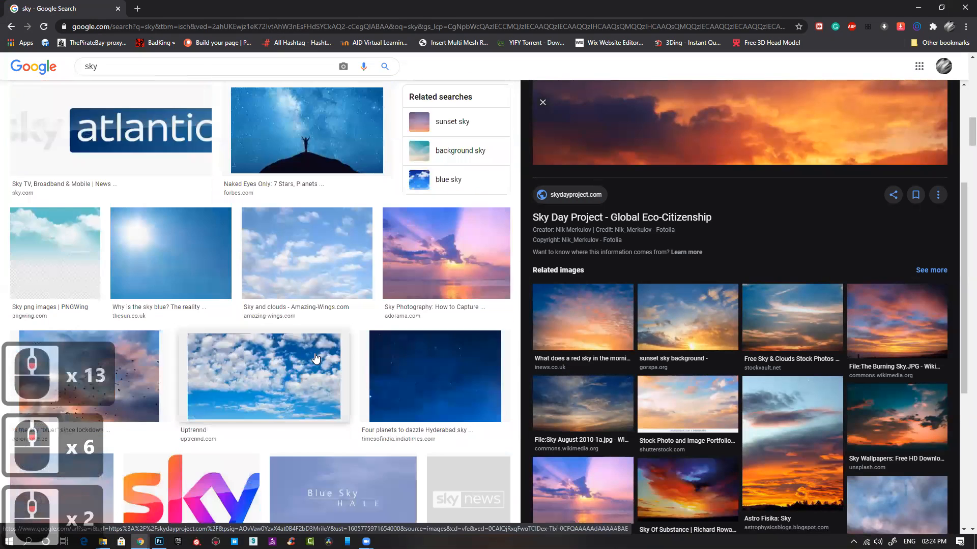
pyautogui.click(906, 420)
pyautogui.scroll(-3, 760, 377)
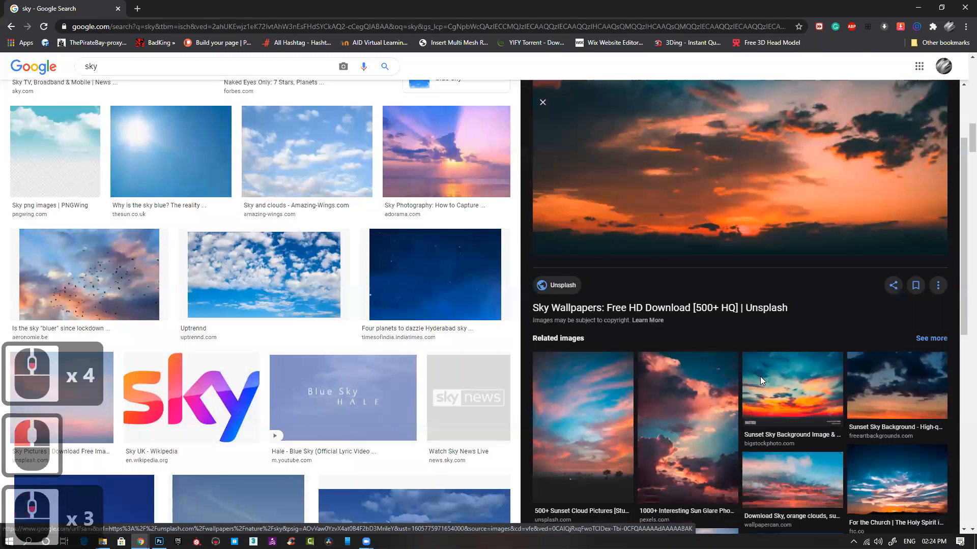
pyautogui.scroll(-5, 800, 351)
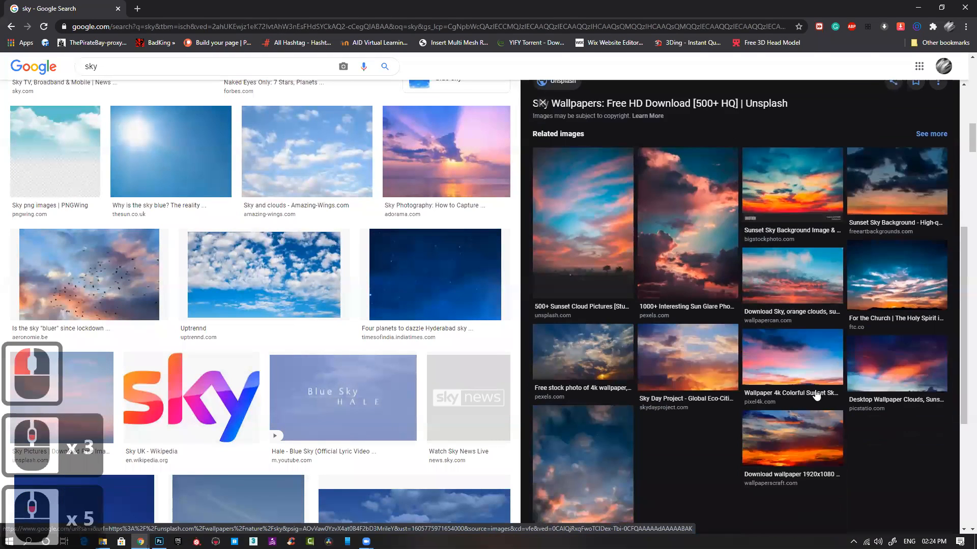
# Browse further through the sky image results and preview the Shin Furano Prince Hotel landscape image.
pyautogui.scroll(-8, 338, 303)
pyautogui.scroll(-5, 338, 302)
pyautogui.scroll(2, 337, 300)
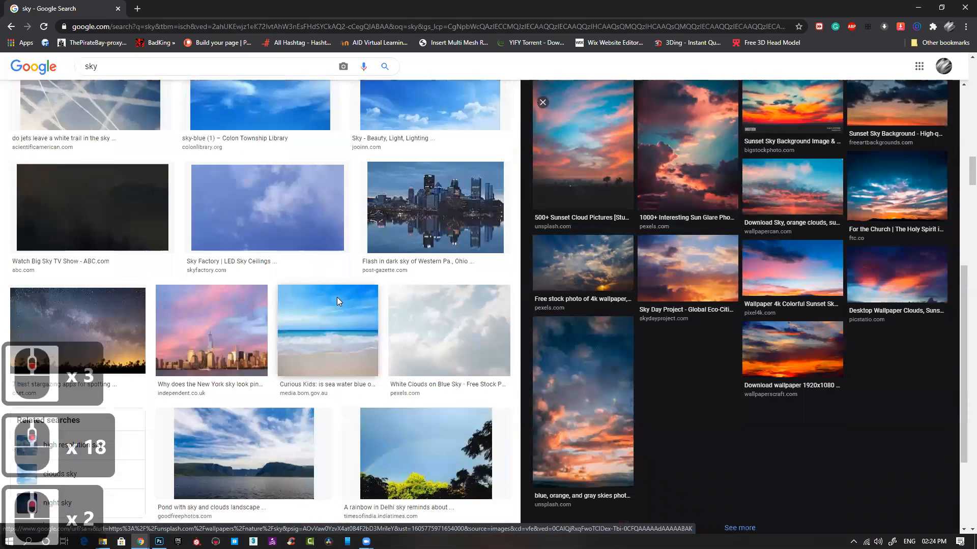
pyautogui.scroll(-5, 337, 300)
pyautogui.scroll(-8, 338, 300)
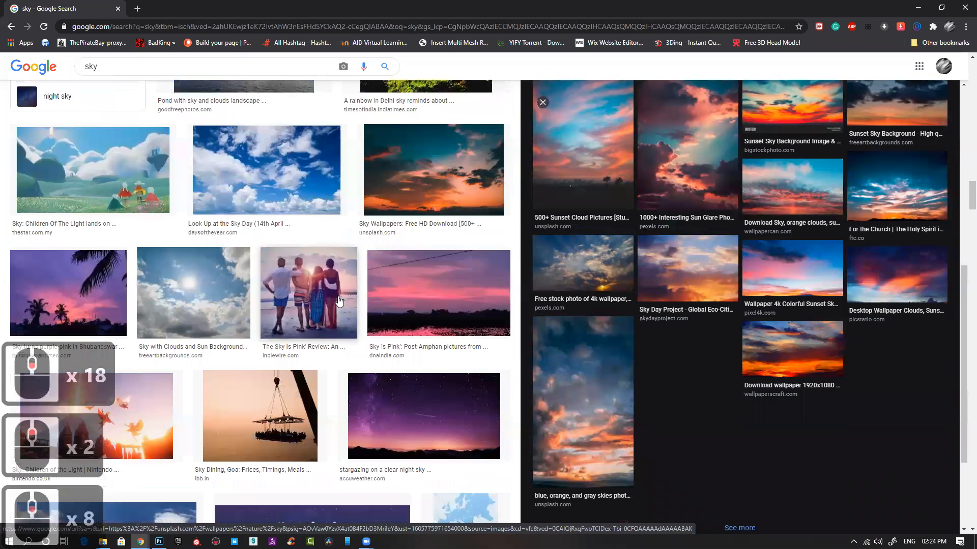
pyautogui.scroll(-4, 340, 301)
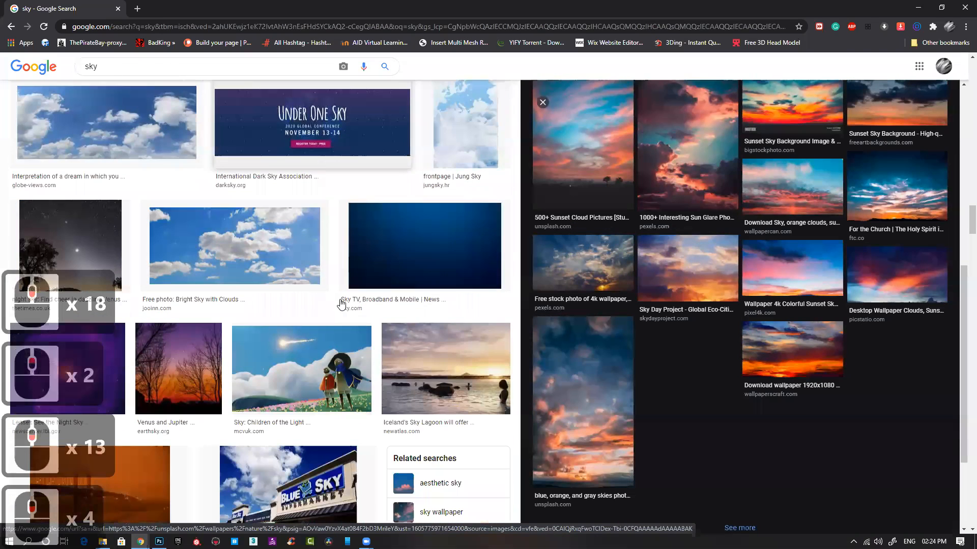
pyautogui.scroll(-12, 341, 304)
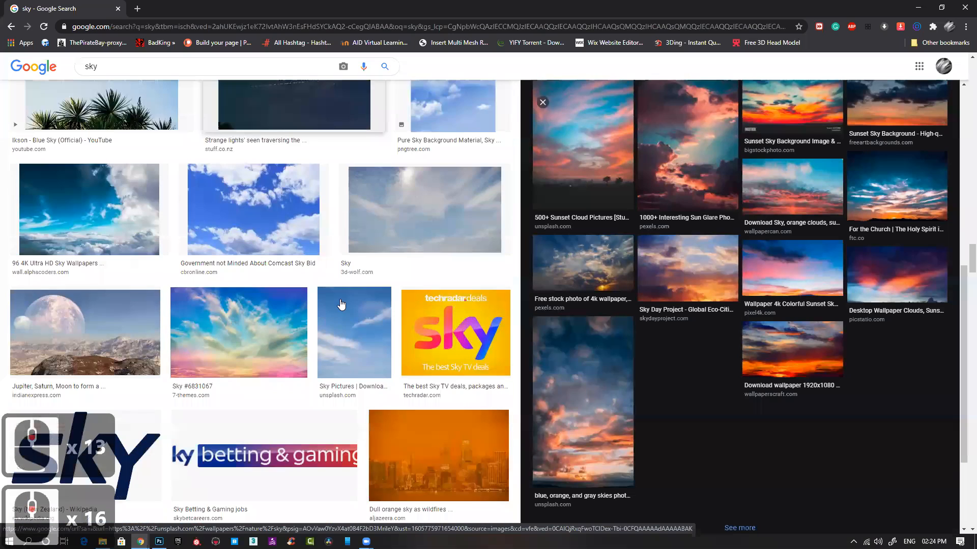
pyautogui.scroll(-9, 341, 303)
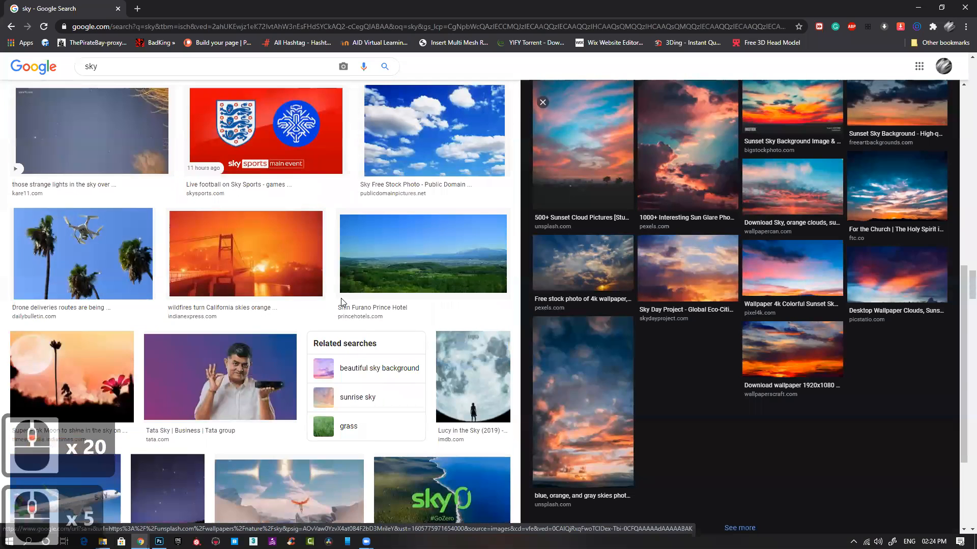
pyautogui.scroll(-4, 341, 301)
pyautogui.scroll(4, 453, 260)
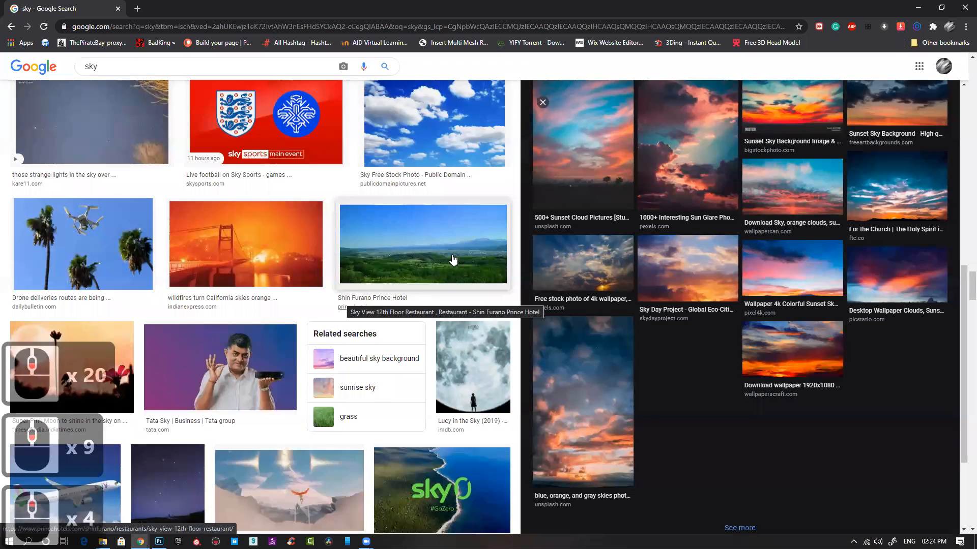
pyautogui.click(454, 259)
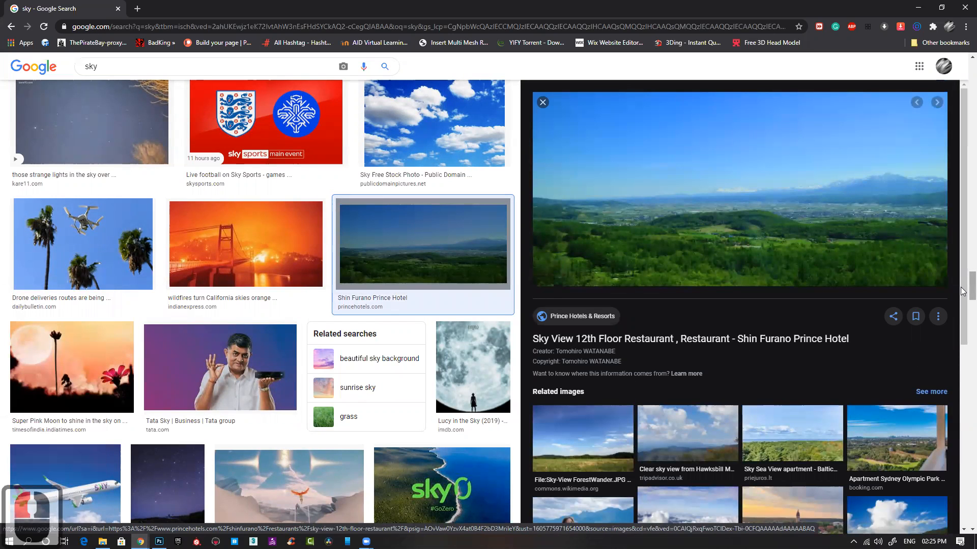
# Replace the sky query with a Google image search for "tree png".
pyautogui.moveTo(962, 290); pyautogui.dragTo(961, 80)
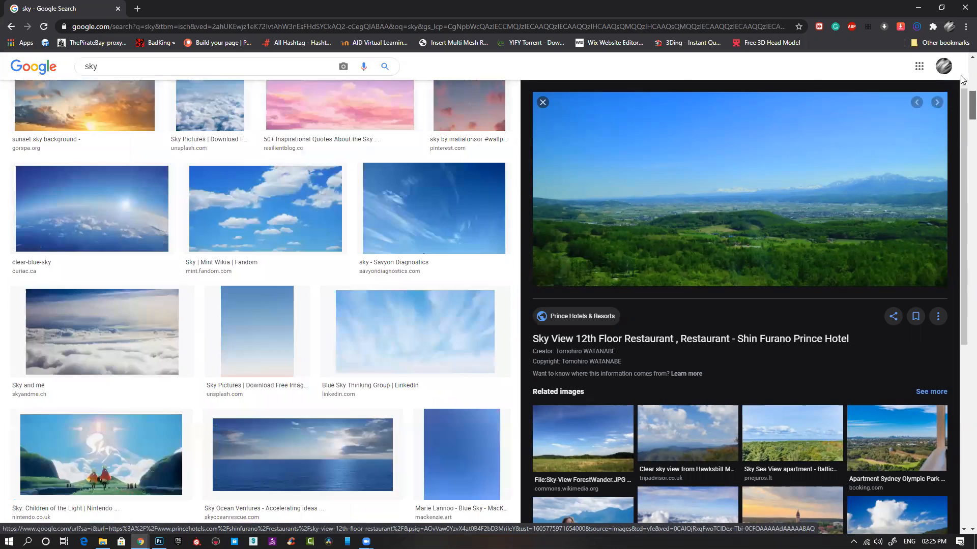
pyautogui.scroll(10, 304, 154)
pyautogui.doubleClick(71, 74)
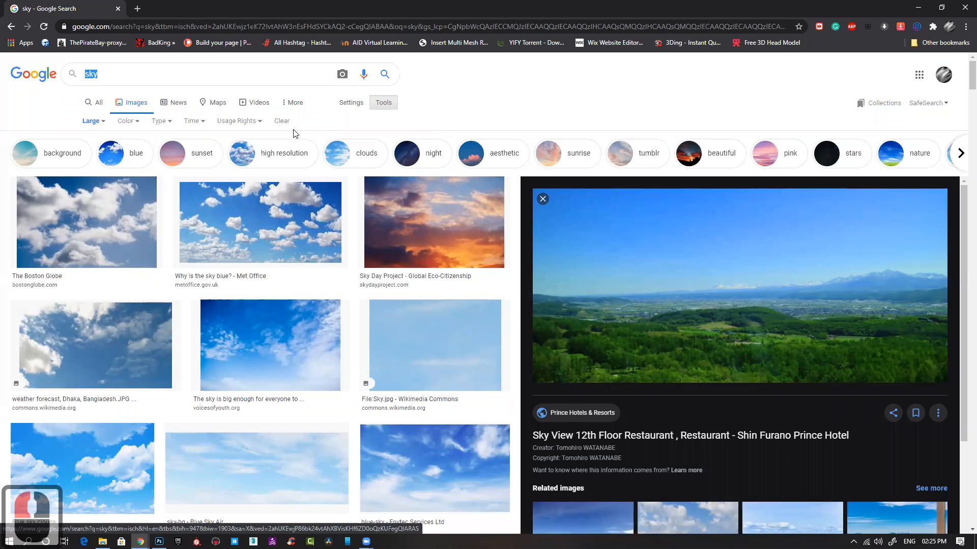
pyautogui.write('tree png')
pyautogui.press('Return')
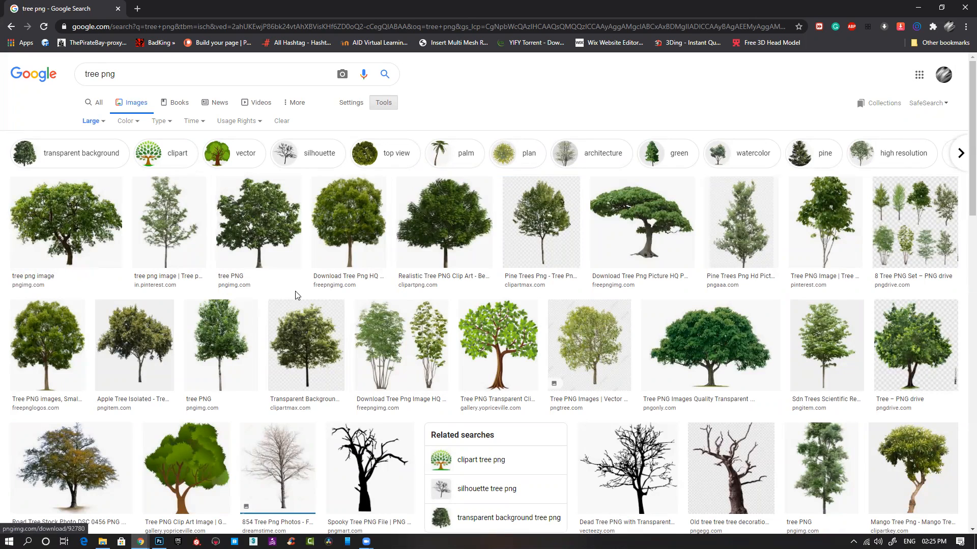
# Preview the first pngimg.com tree image and save it as tree_PNG3498.png in the Digita art folder.
pyautogui.click(66, 222)
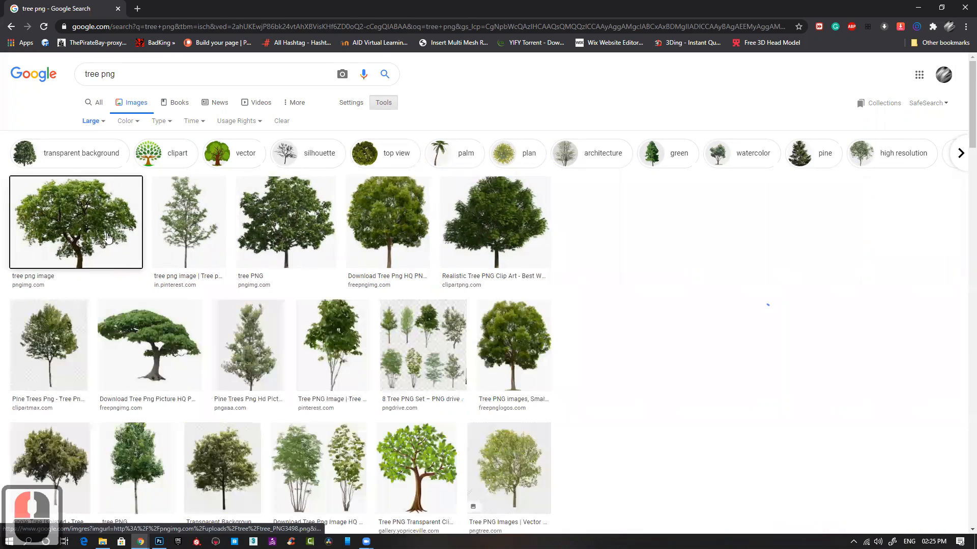
pyautogui.rightClick(765, 198)
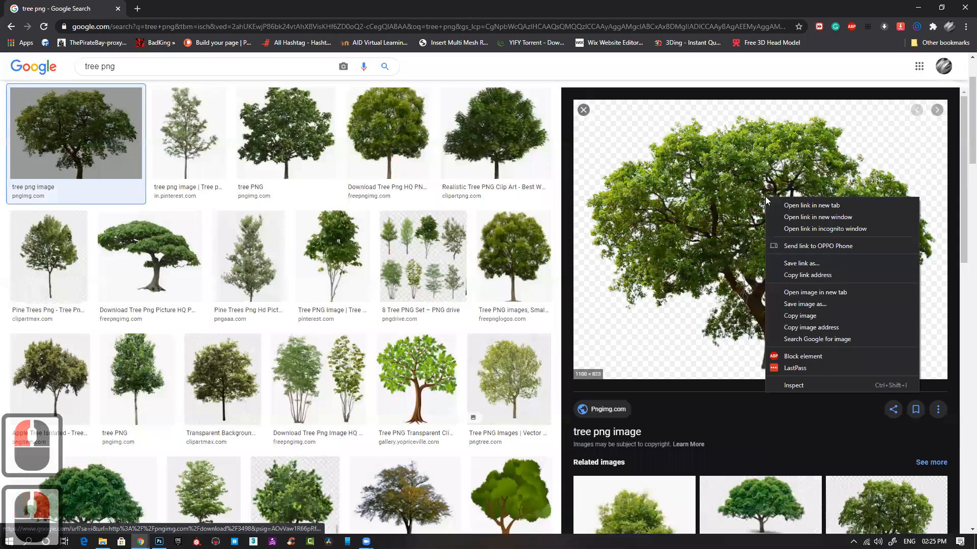
pyautogui.click(814, 305)
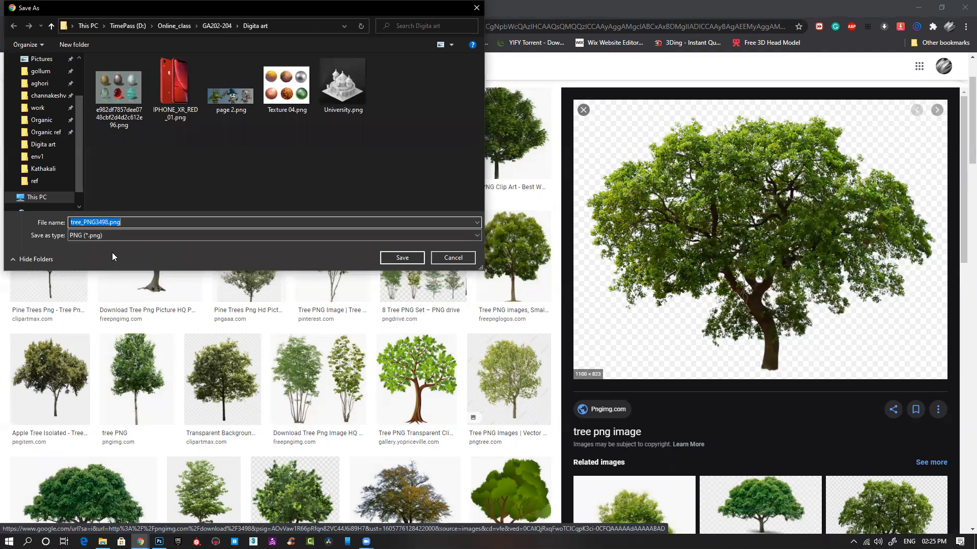
pyautogui.click(408, 258)
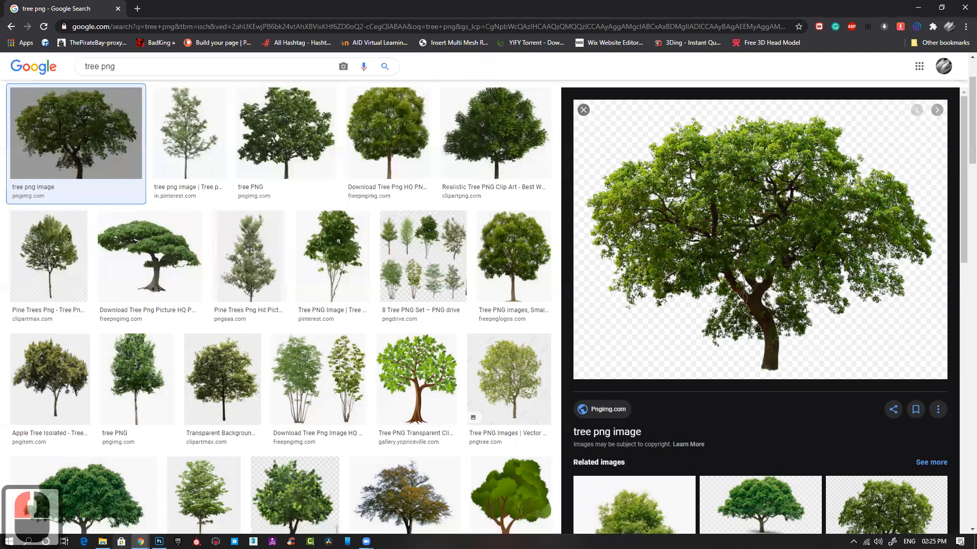
# Switch to Photoshop, place tree_PNG3498.png from File Explorer into the house composite, and move the tree up over the roof.
pyautogui.click(103, 542)
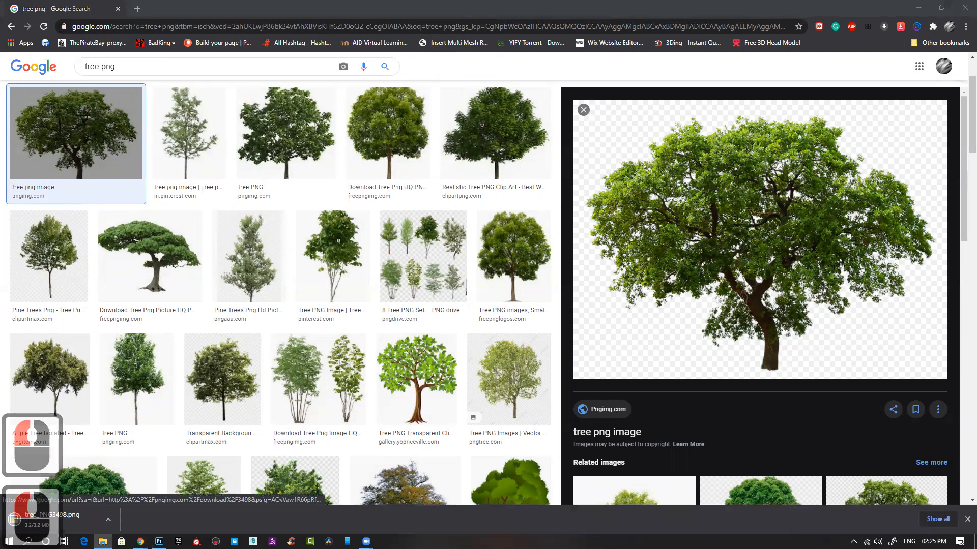
pyautogui.click(918, 7)
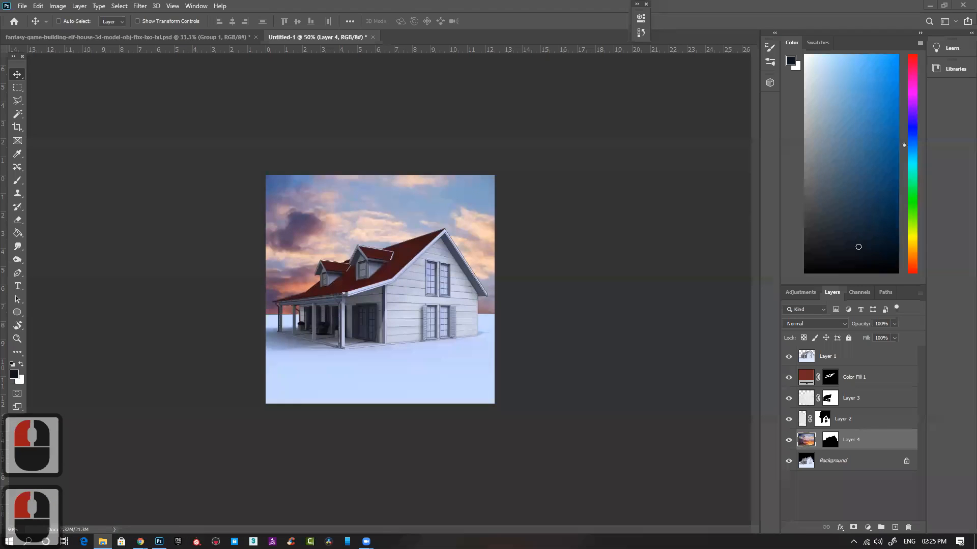
pyautogui.moveTo(159, 542); pyautogui.dragTo(405, 318)
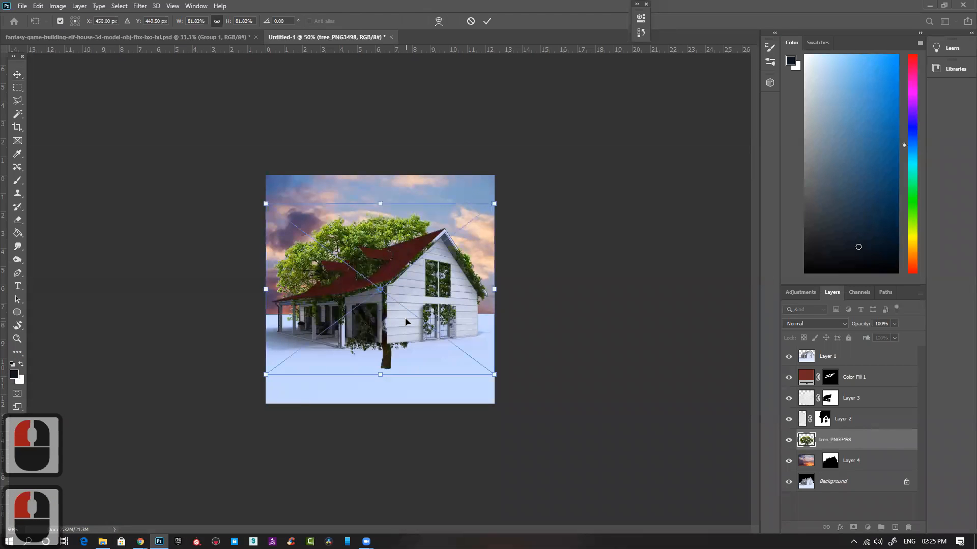
pyautogui.press('Return')
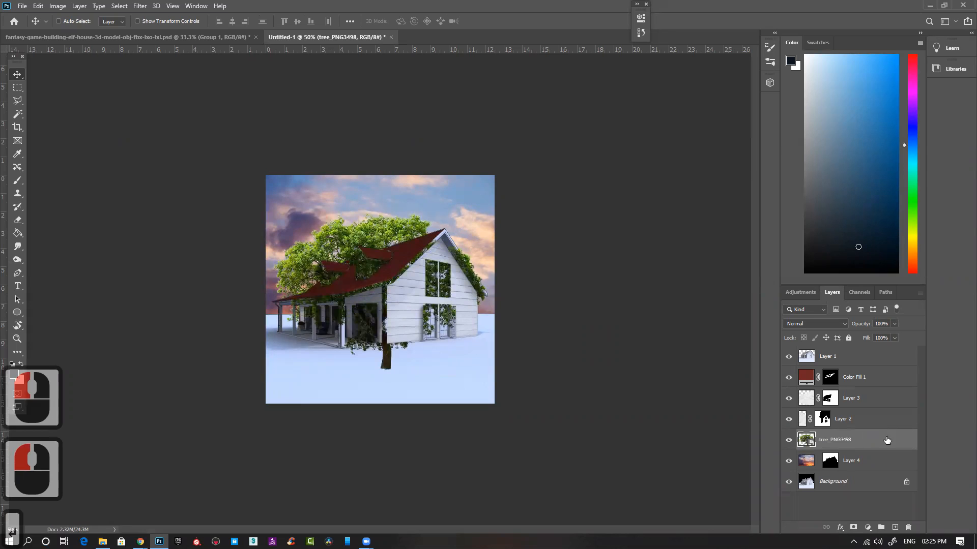
pyautogui.moveTo(387, 241); pyautogui.dragTo(387, 214)
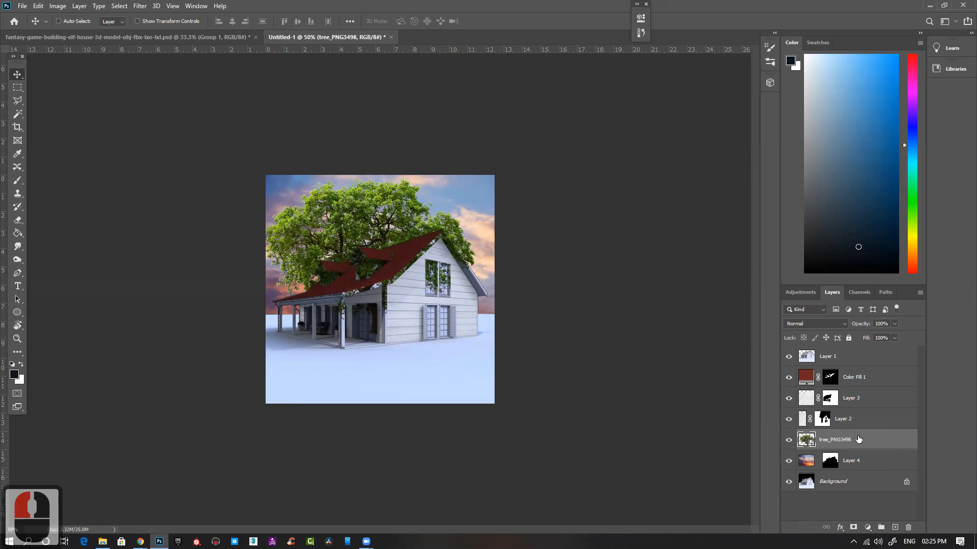
# Copy Layer 4's mask onto the tree_PNG3498 layer so the tree sits behind the house, and clear the selection.
pyautogui.keyDown('ctrl'); pyautogui.click(829, 462); pyautogui.keyUp('ctrl')
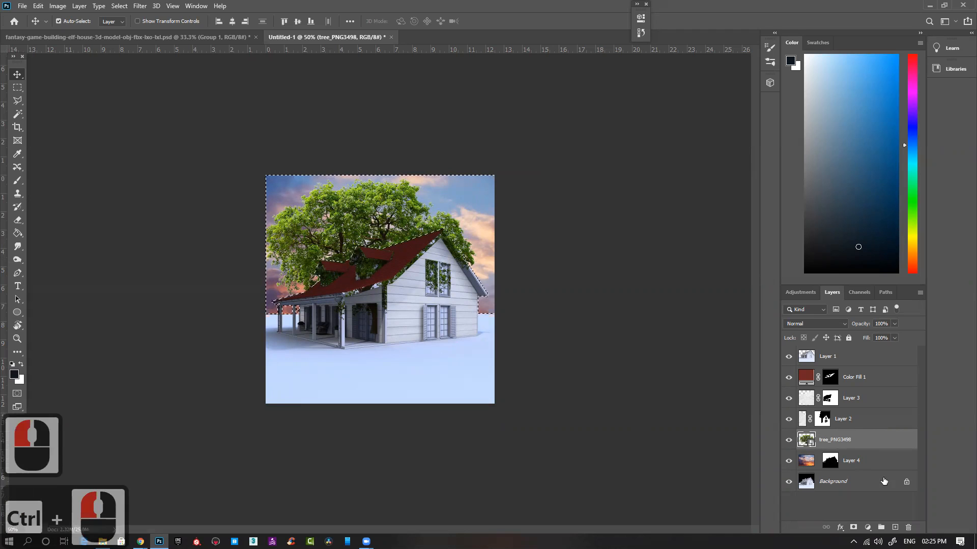
pyautogui.moveTo(830, 462); pyautogui.dragTo(830, 451)
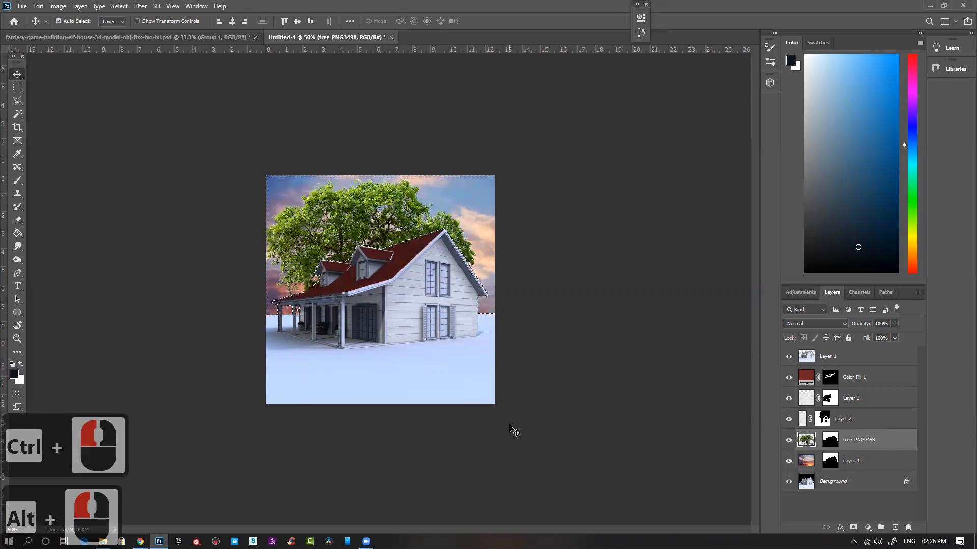
pyautogui.hotkey('ctrl', 'd')
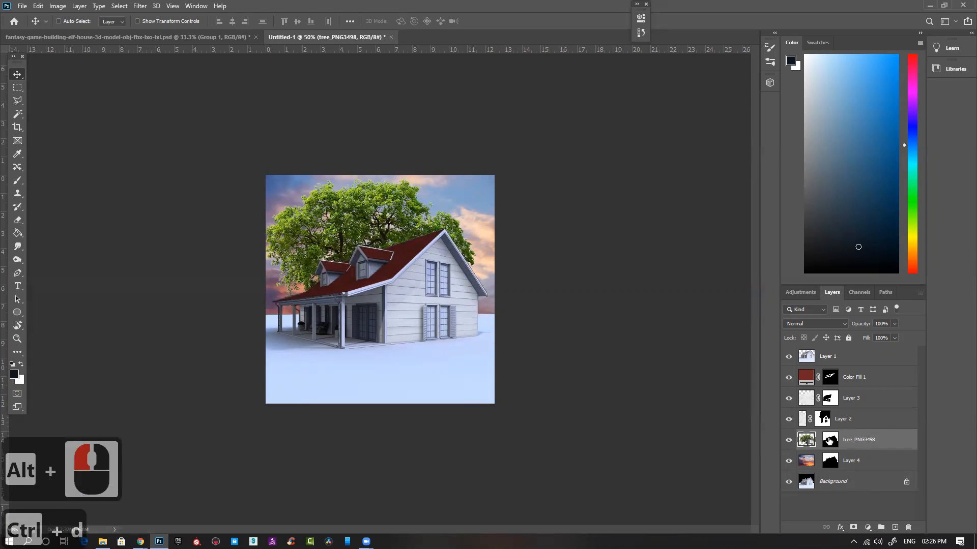
# Shift the masked tree right to about X 474 px, Y 311.5 px and apply the transform.
pyautogui.hotkey('ctrl', 'space')
pyautogui.keyDown('ctrl'); pyautogui.click(363, 279); pyautogui.keyUp('ctrl')
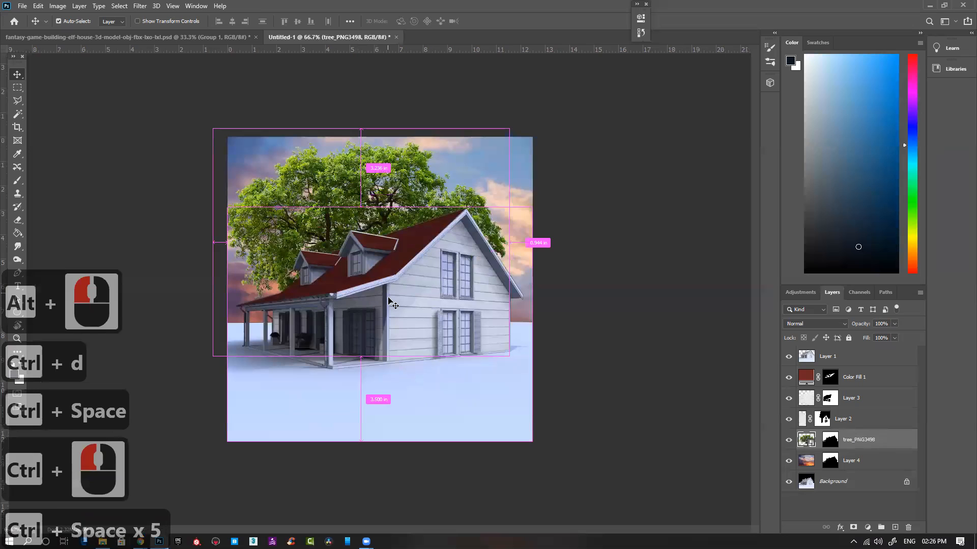
pyautogui.hotkey('ctrl', 't')
pyautogui.moveTo(325, 176); pyautogui.dragTo(354, 176)
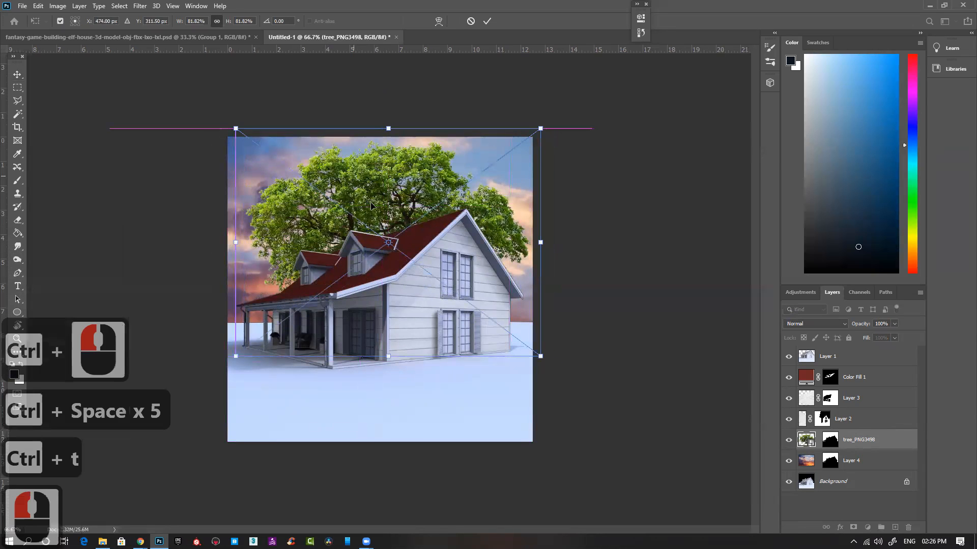
pyautogui.doubleClick(354, 176)
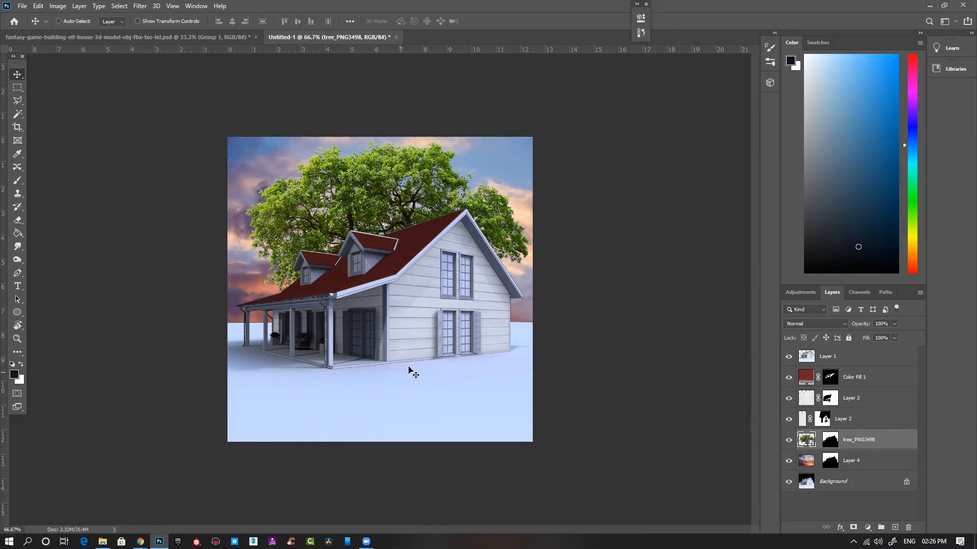
# Add a new layer above the tree and start the Tree render filter on it with 24: Bamboo as base tree type.
pyautogui.click(895, 528)
pyautogui.click(140, 6)
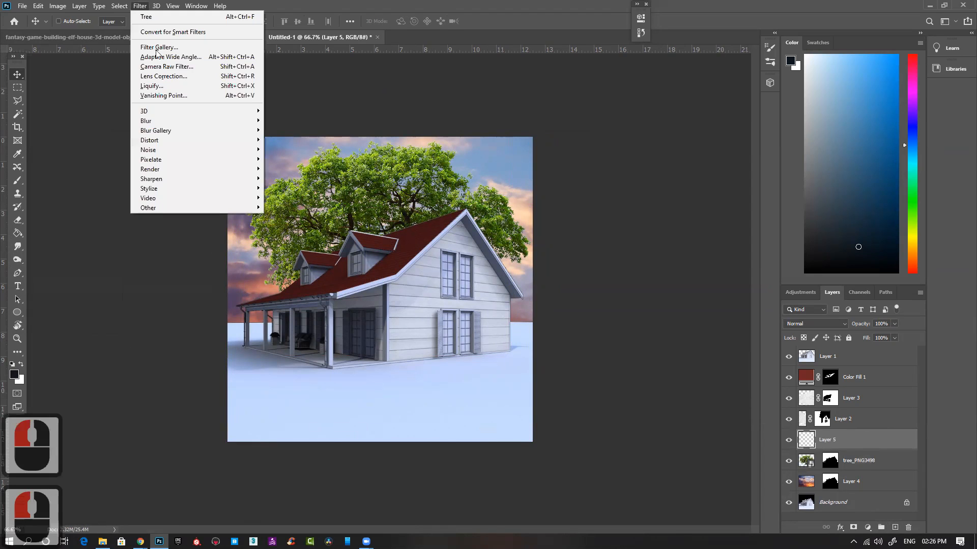
pyautogui.moveTo(184, 169)
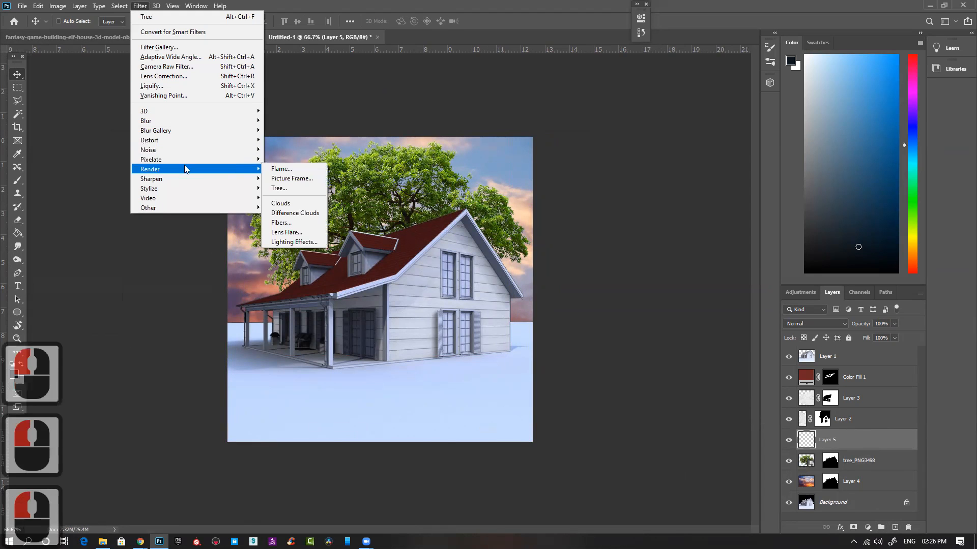
pyautogui.click(294, 189)
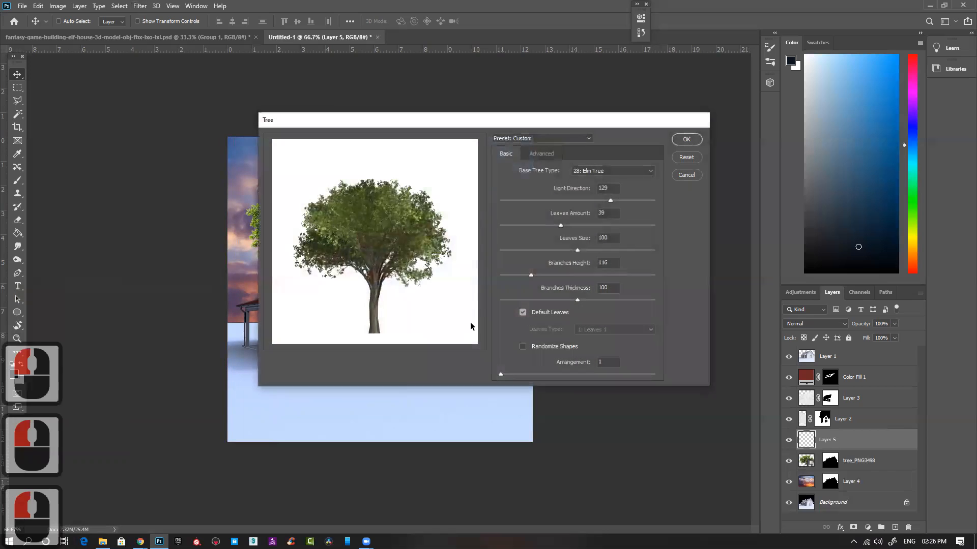
pyautogui.click(602, 171)
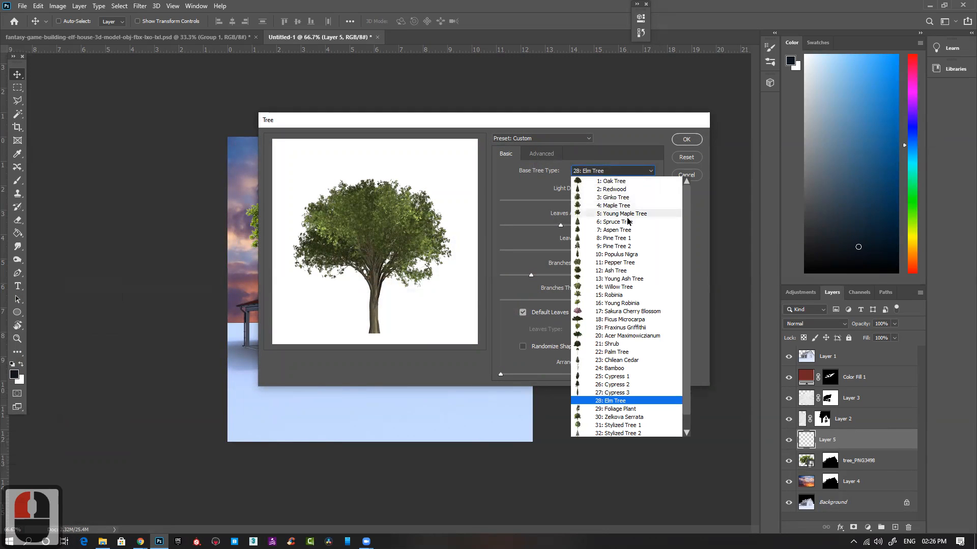
pyautogui.scroll(-7, 631, 331)
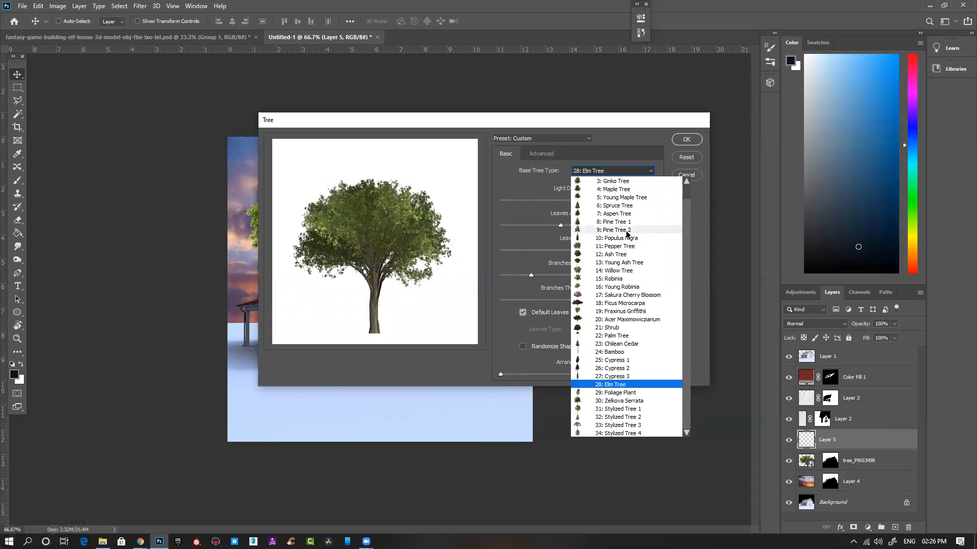
pyautogui.click(610, 352)
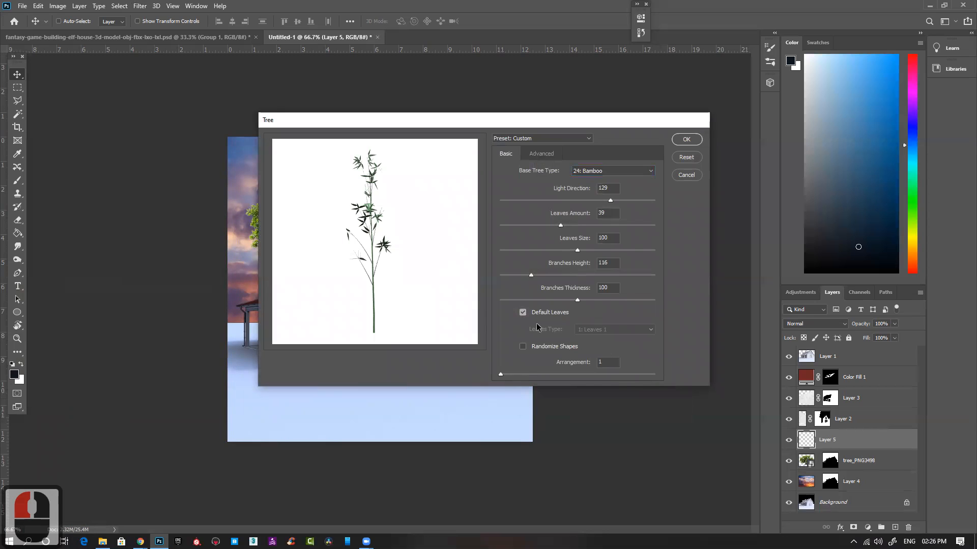
# Set the bamboo's arrangement to 40, branches height to 91 and branches thickness to 166, leaving shapes not randomized.
pyautogui.click(523, 347)
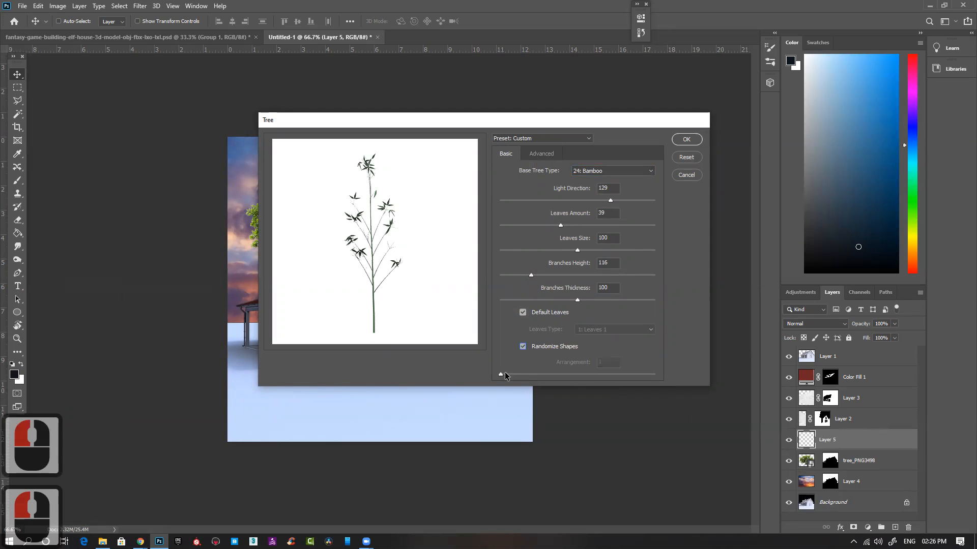
pyautogui.click(522, 347)
pyautogui.moveTo(501, 375); pyautogui.dragTo(561, 375)
pyautogui.moveTo(531, 276)
pyautogui.mouseDown()
pyautogui.moveTo(583, 275)
pyautogui.moveTo(514, 274)
pyautogui.mouseUp()
pyautogui.moveTo(577, 300); pyautogui.dragTo(628, 301)
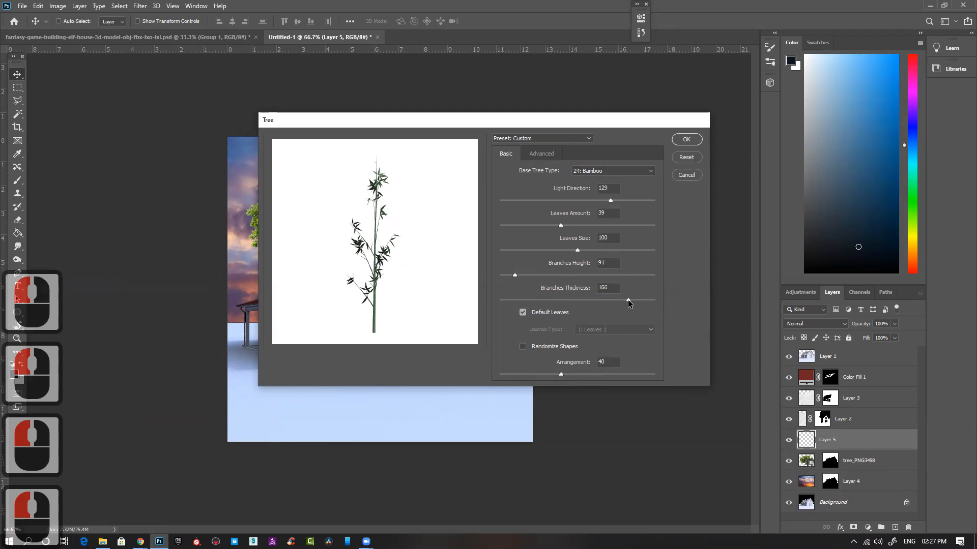
# Set the bamboo's leaves size to 152, leaves amount to 83 and light direction to 180.
pyautogui.moveTo(577, 250); pyautogui.dragTo(616, 249)
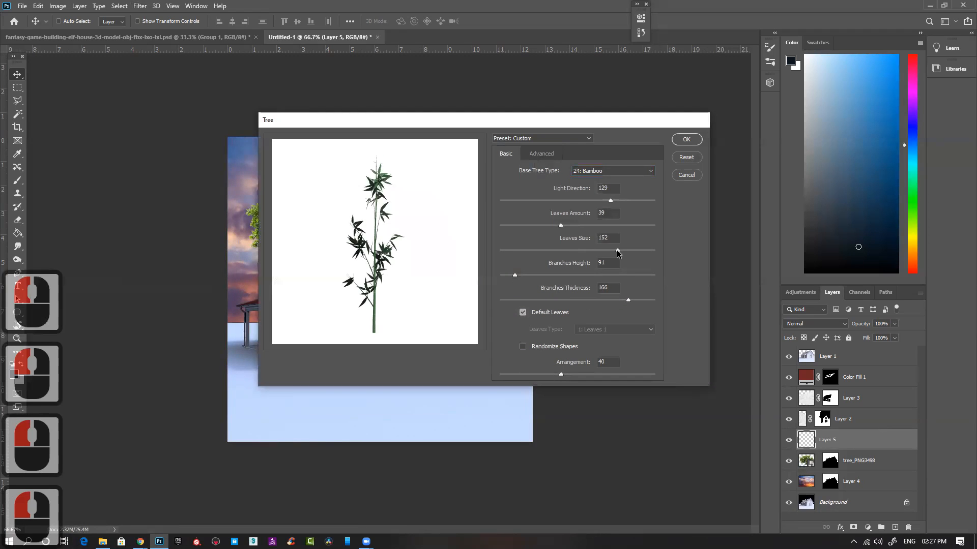
pyautogui.moveTo(558, 227); pyautogui.dragTo(628, 227)
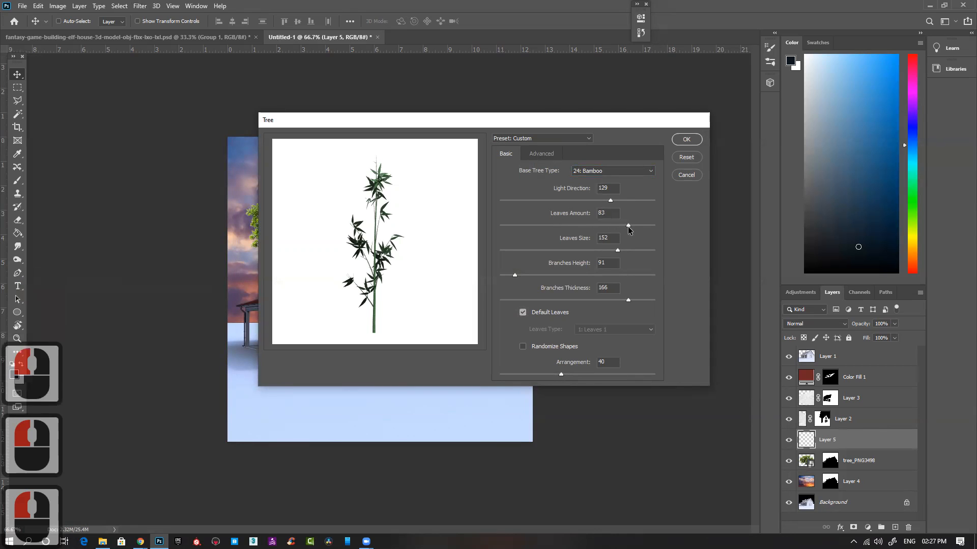
pyautogui.moveTo(566, 200); pyautogui.dragTo(503, 200)
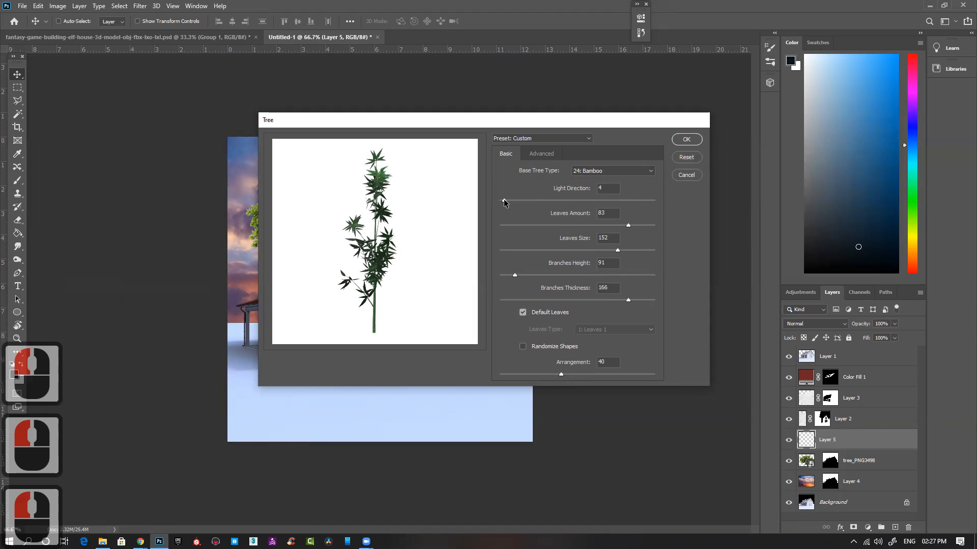
pyautogui.moveTo(643, 200); pyautogui.dragTo(686, 200)
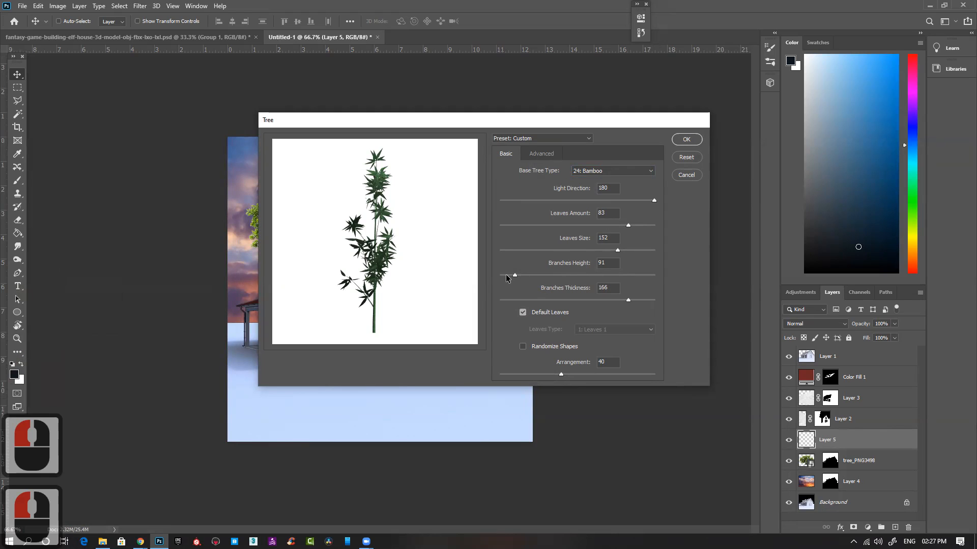
# Raise the branches height to 201, reduce the leaves size to about 72 and render the bamboo on the layer.
pyautogui.moveTo(558, 276); pyautogui.dragTo(561, 252)
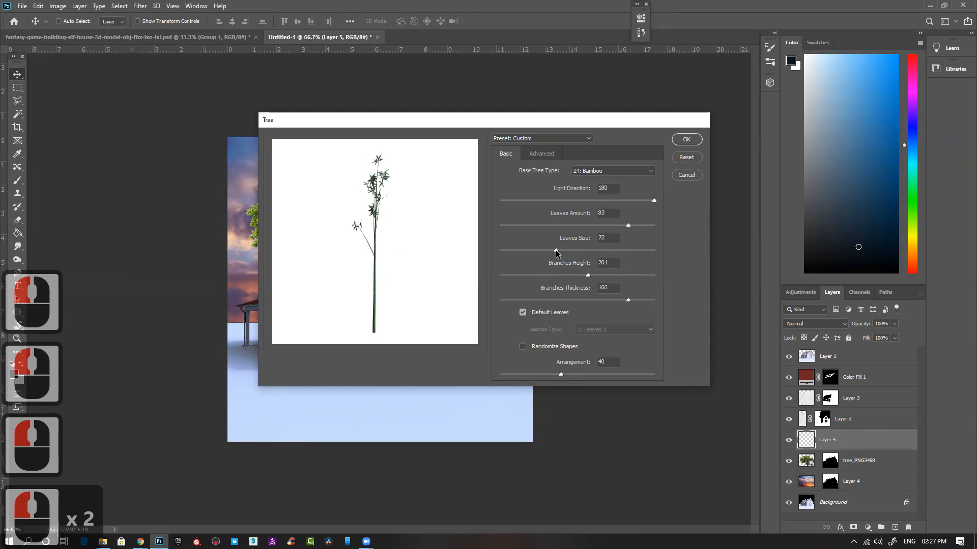
pyautogui.click(561, 253)
pyautogui.click(686, 139)
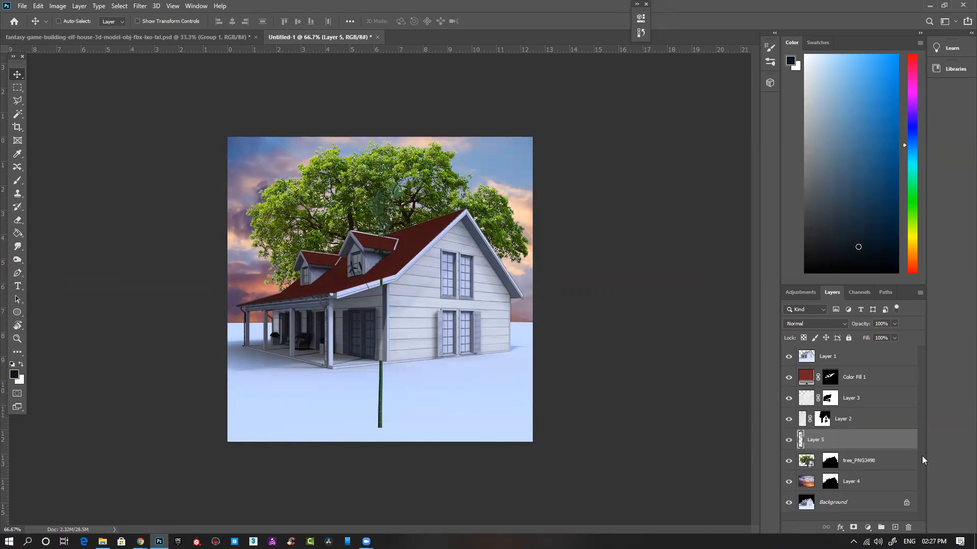
# Bring the bamboo layer above Layer 1, then scale it to 49.98% and place it against the house's right-hand side wall.
pyautogui.tripleClick(832, 463)
pyautogui.moveTo(859, 439); pyautogui.dragTo(859, 356)
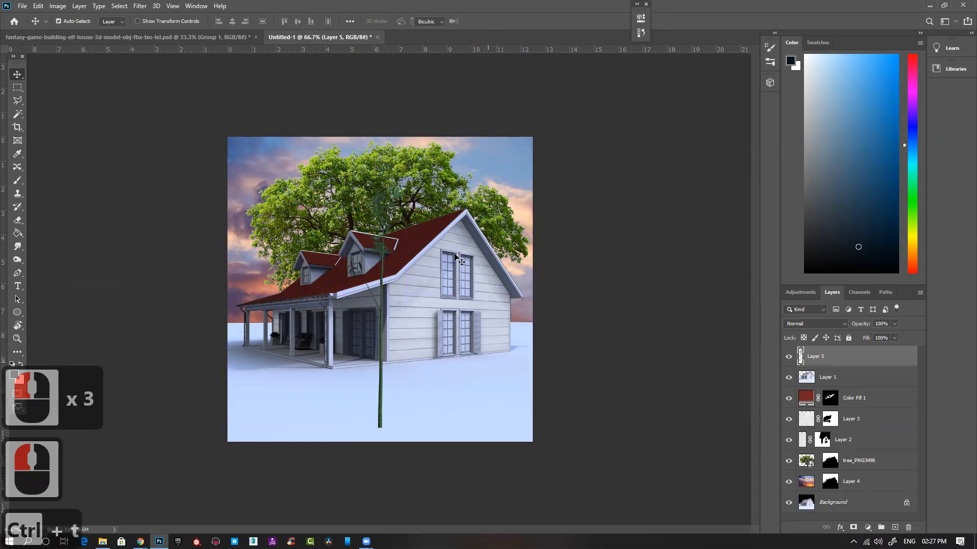
pyautogui.hotkey('ctrl', 't')
pyautogui.moveTo(343, 160); pyautogui.dragTo(392, 294)
pyautogui.moveTo(392, 412); pyautogui.dragTo(540, 324)
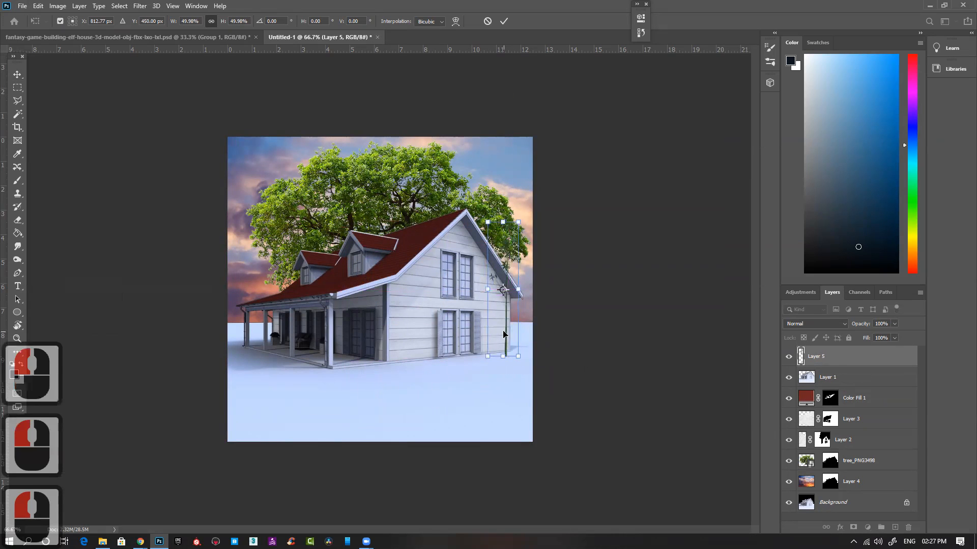
pyautogui.doubleClick(505, 335)
# Move the bamboo slightly right and down so it stands just outside the house's rear corner.
pyautogui.keyDown('ctrl'); pyautogui.click(538, 323); pyautogui.keyUp('ctrl')
pyautogui.keyDown('ctrl'); pyautogui.click(513, 304); pyautogui.keyUp('ctrl')
pyautogui.moveTo(550, 322); pyautogui.dragTo(422, 330)
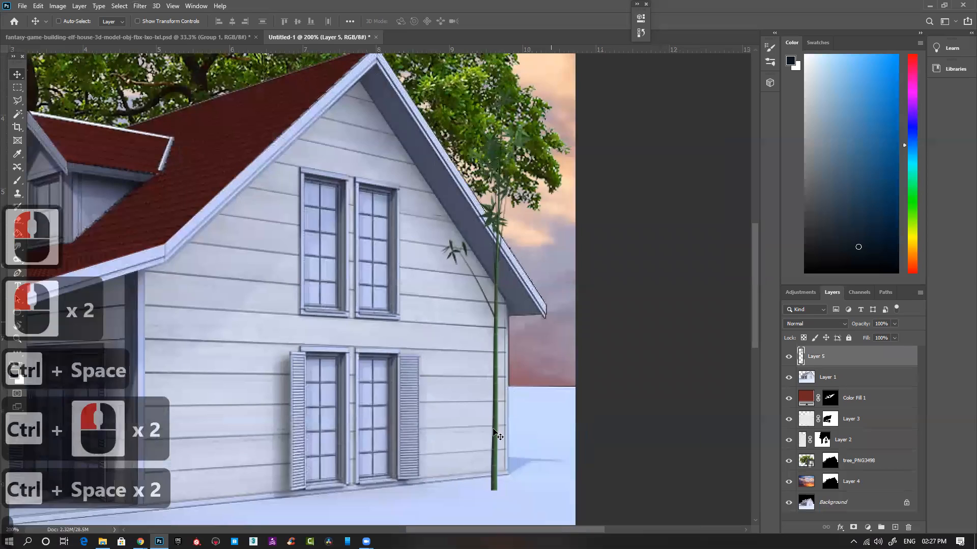
pyautogui.moveTo(490, 480); pyautogui.dragTo(510, 493)
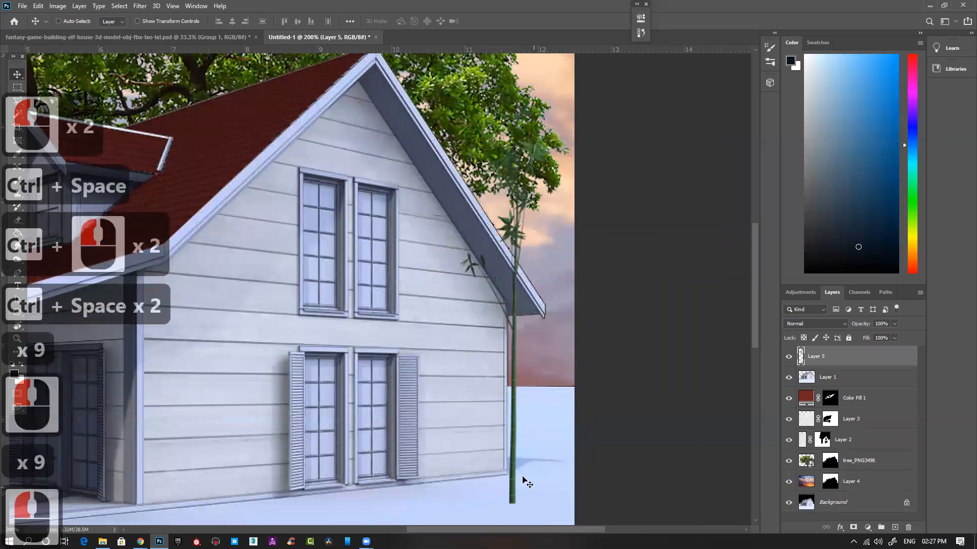
# Delete the bamboo layer from the house composite.
pyautogui.hotkey('ctrl', '-')
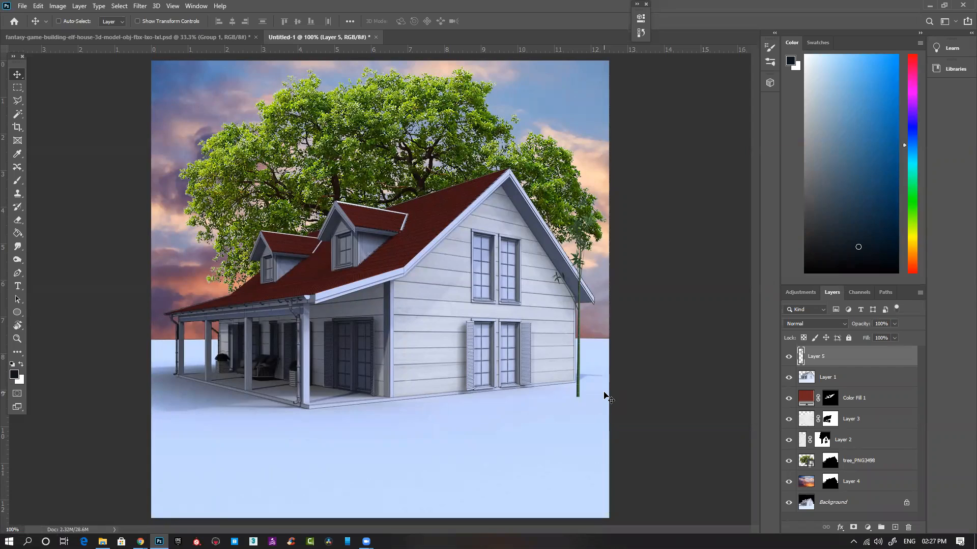
pyautogui.press('Delete')
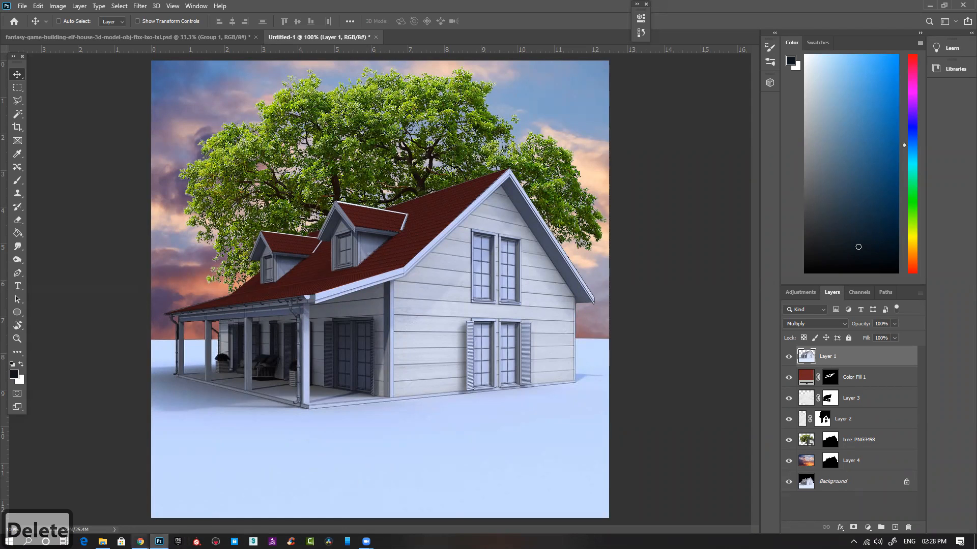
# Switch to Chrome and search Google Images for "garden".
pyautogui.click(140, 541)
pyautogui.click(195, 496)
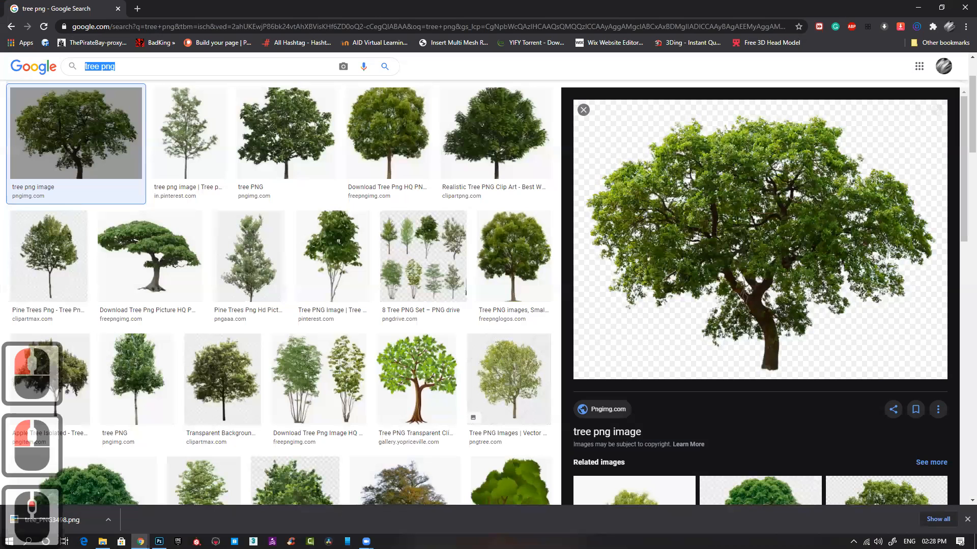
pyautogui.write('garde')
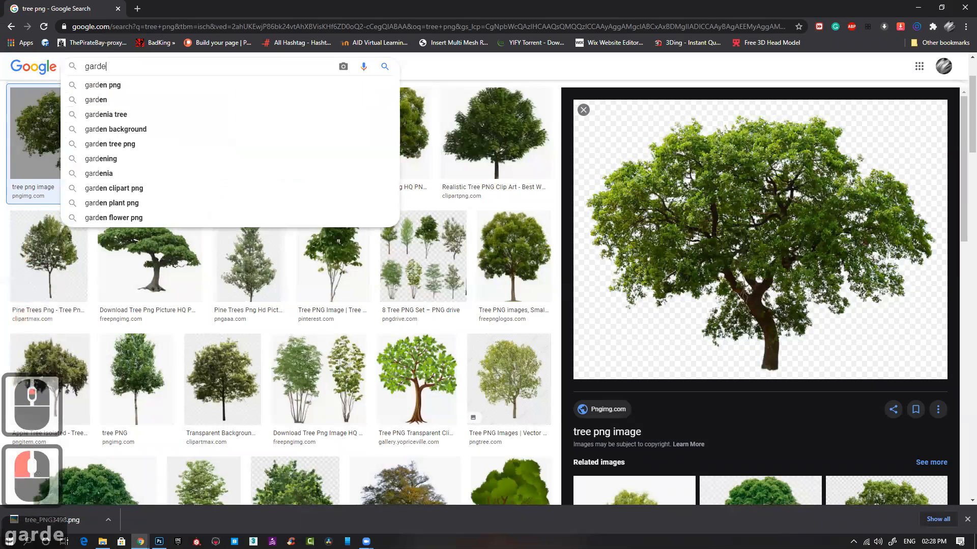
pyautogui.write('n')
pyautogui.press('Return')
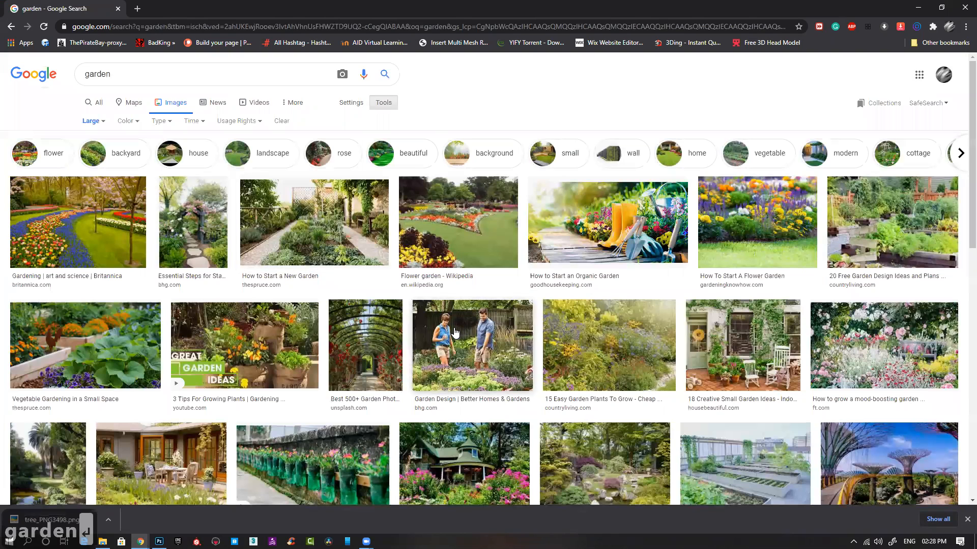
# Look through the garden image results for a picture that suits the house scene.
pyautogui.scroll(-2, 257, 393)
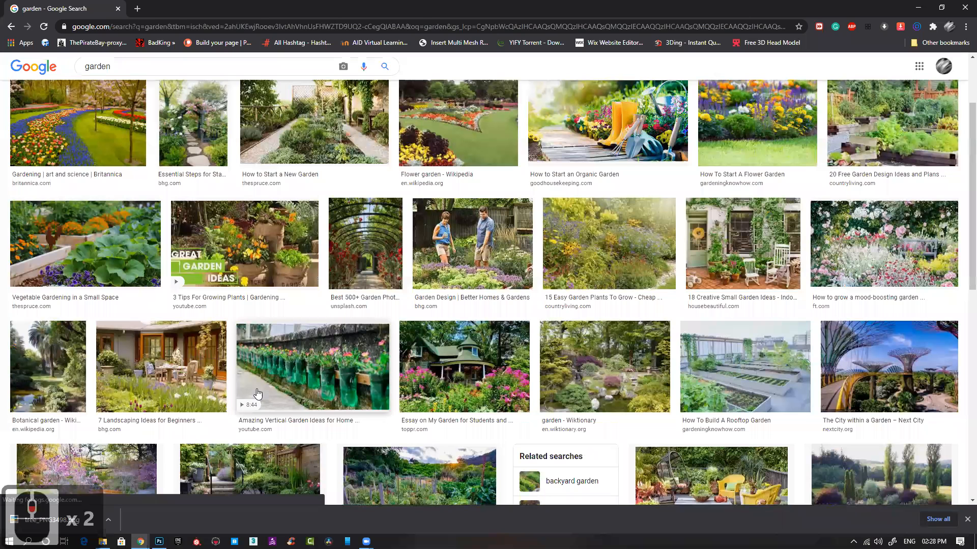
pyautogui.scroll(-2, 261, 391)
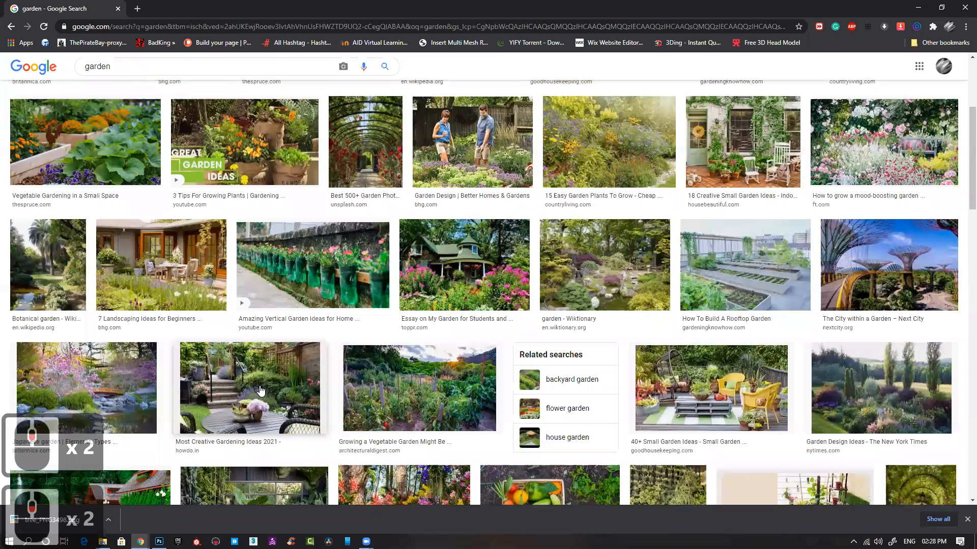
pyautogui.scroll(-3, 372, 384)
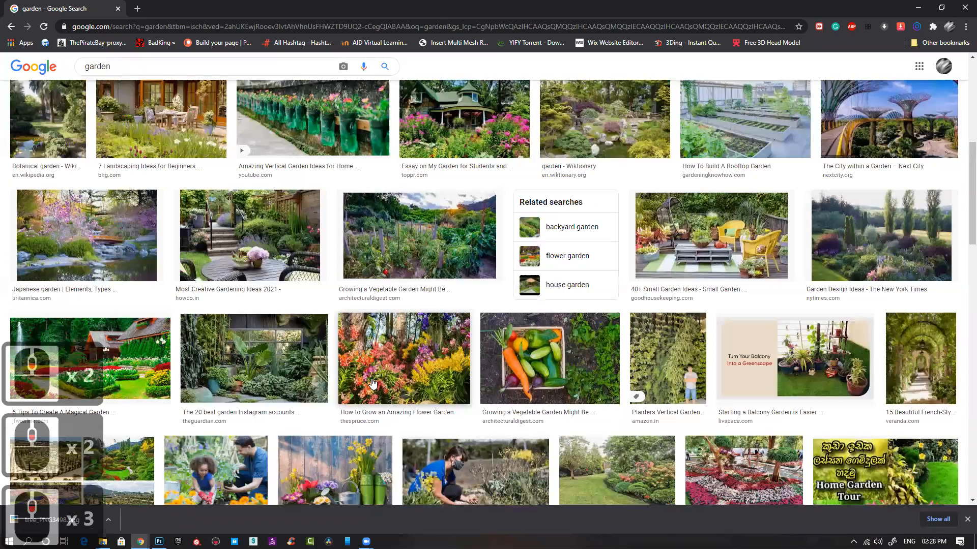
pyautogui.scroll(-5, 373, 383)
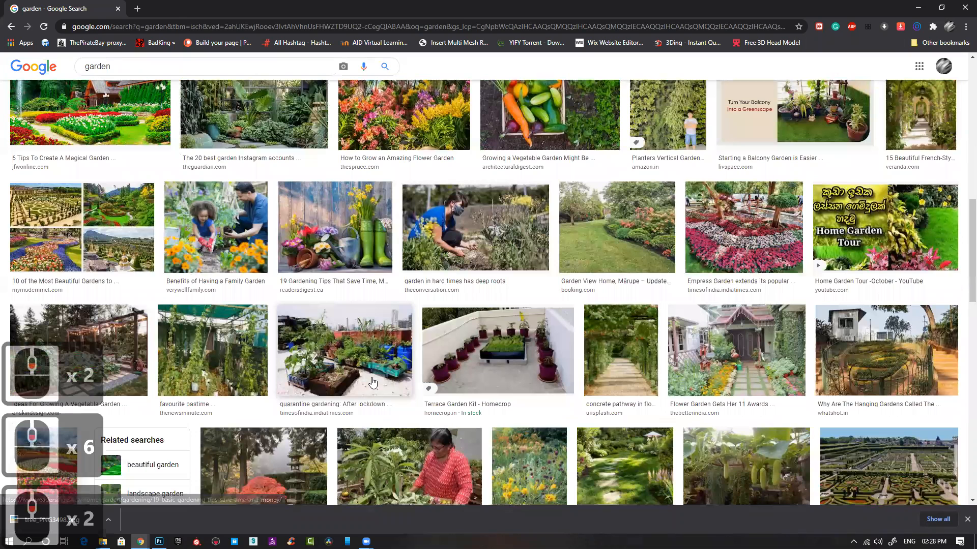
pyautogui.scroll(-5, 373, 382)
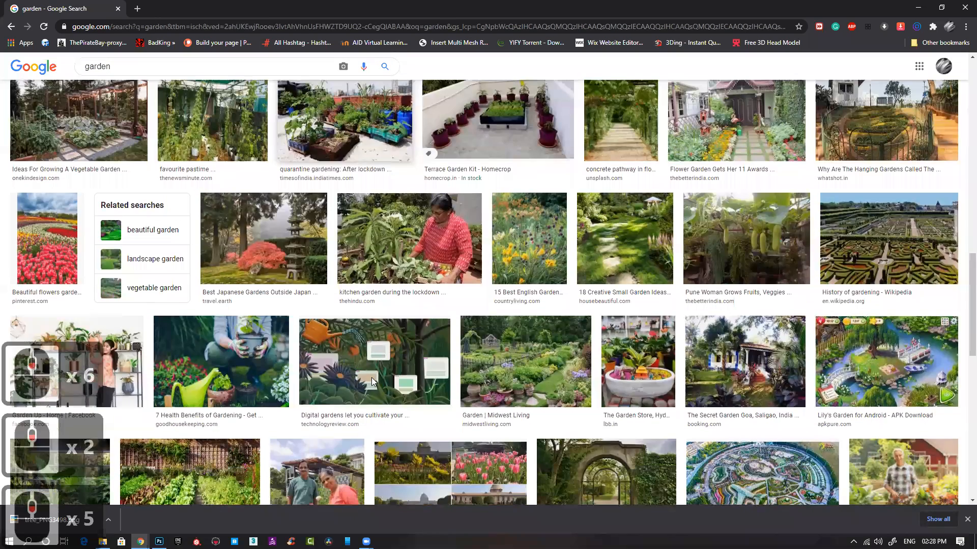
pyautogui.scroll(-8, 371, 378)
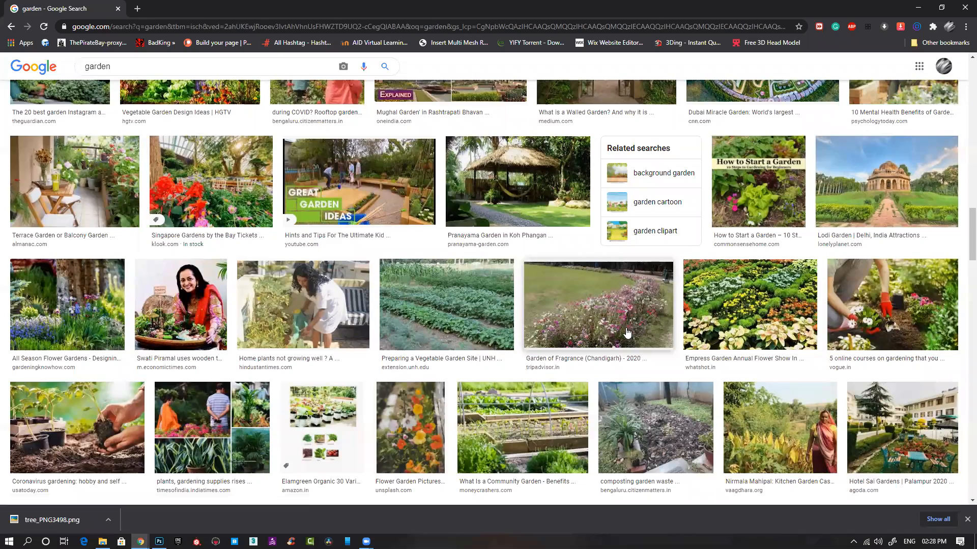
pyautogui.scroll(4, 405, 292)
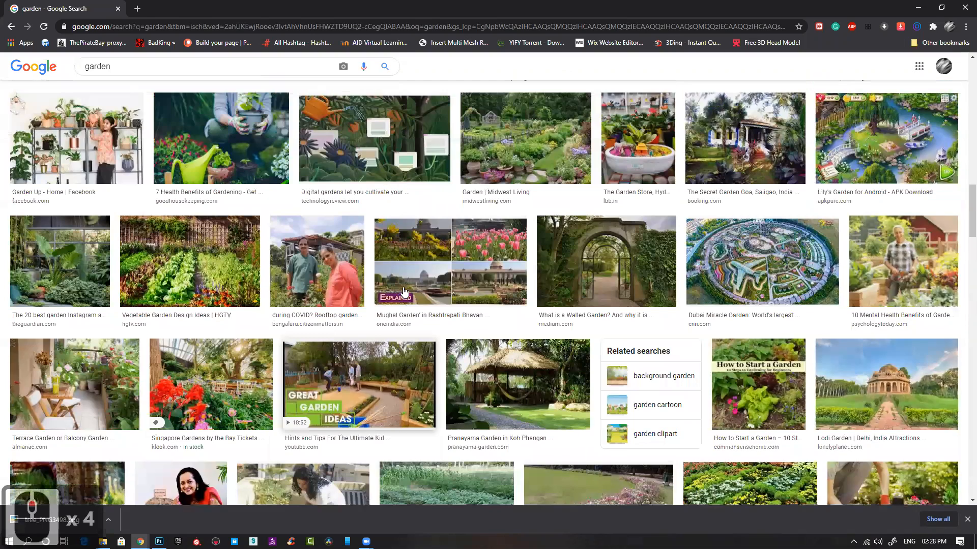
pyautogui.scroll(20, 404, 292)
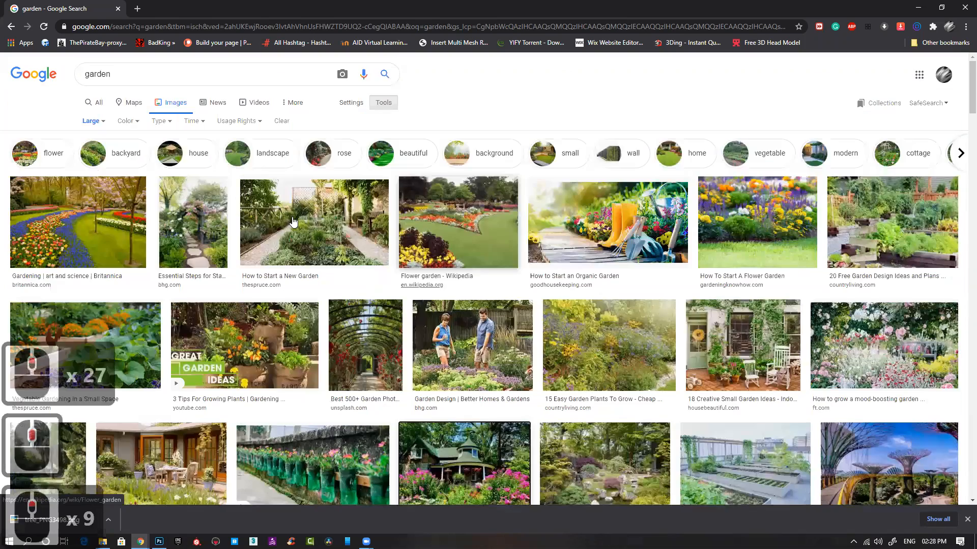
# Narrow the garden results to landscape and copy House Beautiful's image of a stepping-stone path with lavender.
pyautogui.click(265, 158)
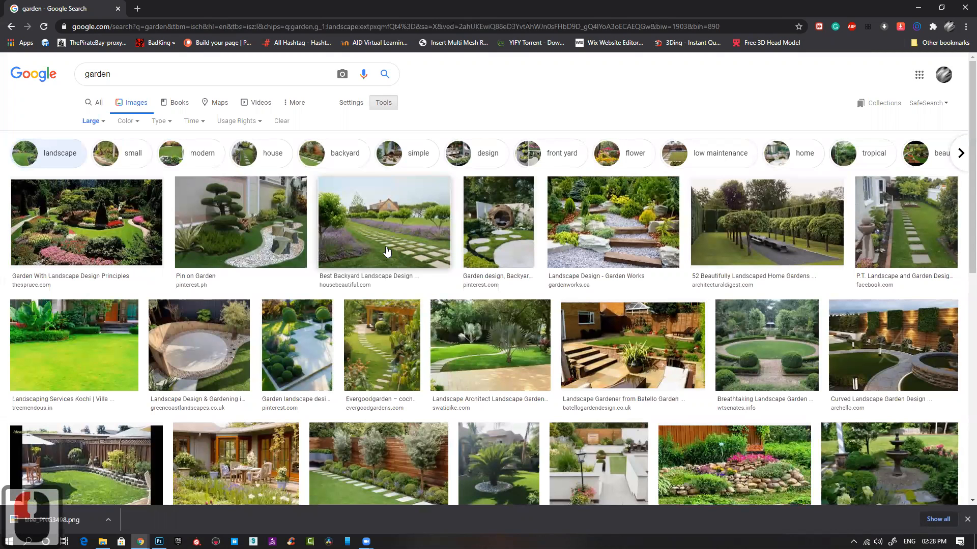
pyautogui.click(386, 250)
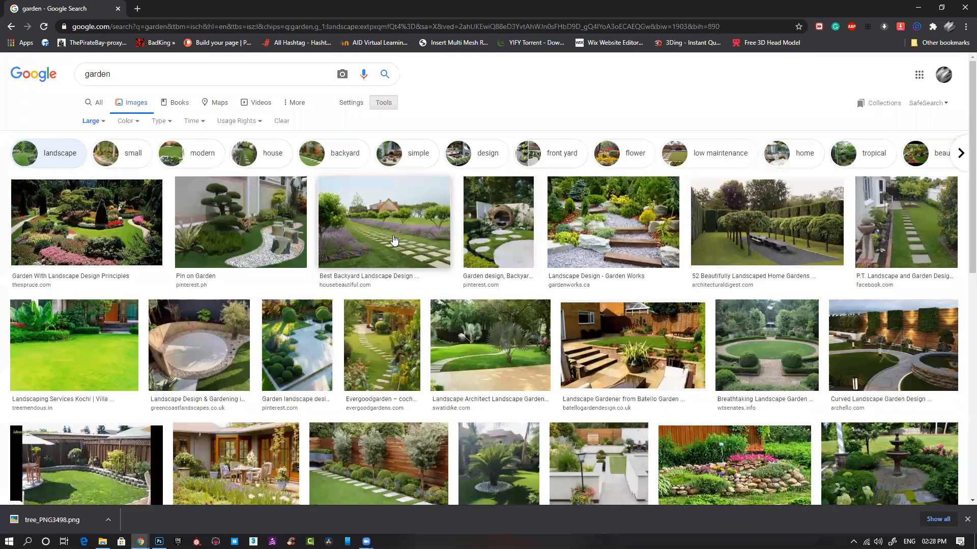
pyautogui.click(394, 240)
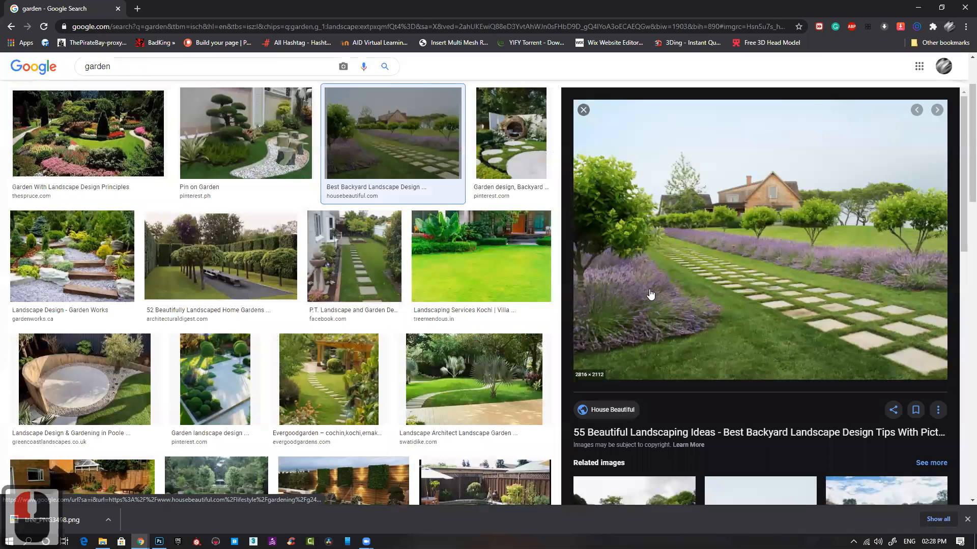
pyautogui.click(327, 388)
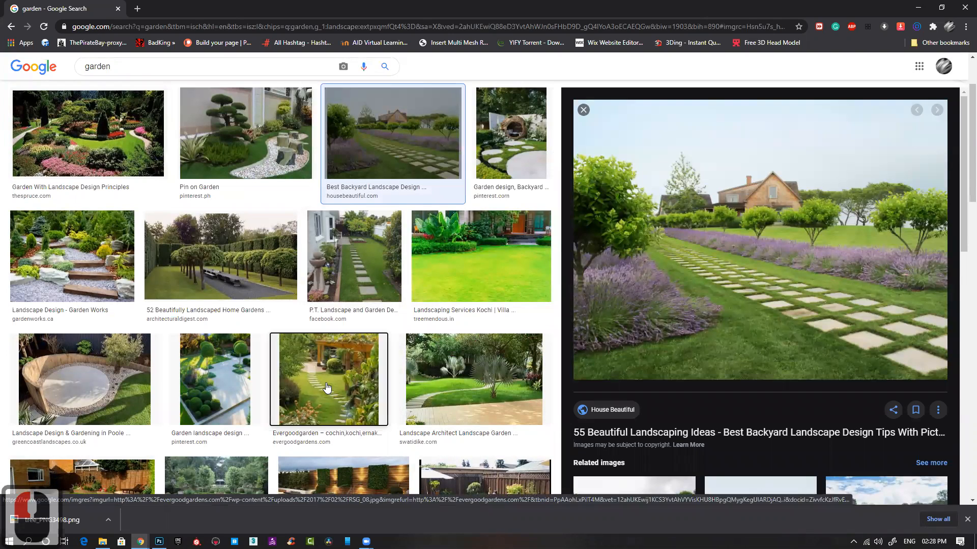
pyautogui.click(401, 122)
pyautogui.rightClick(790, 252)
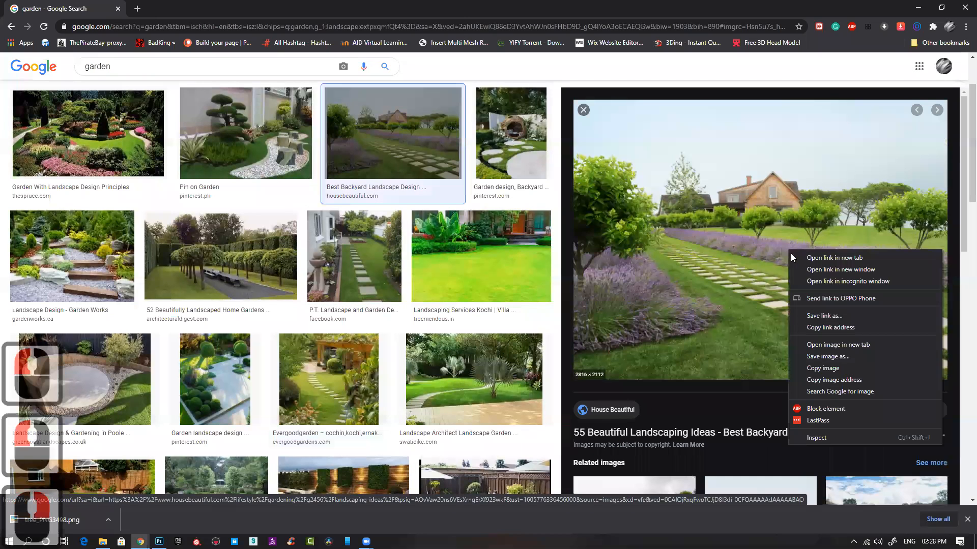
pyautogui.click(834, 368)
# Switch back to Photoshop and paste the copied garden image as a new layer above Layer 1.
pyautogui.click(918, 7)
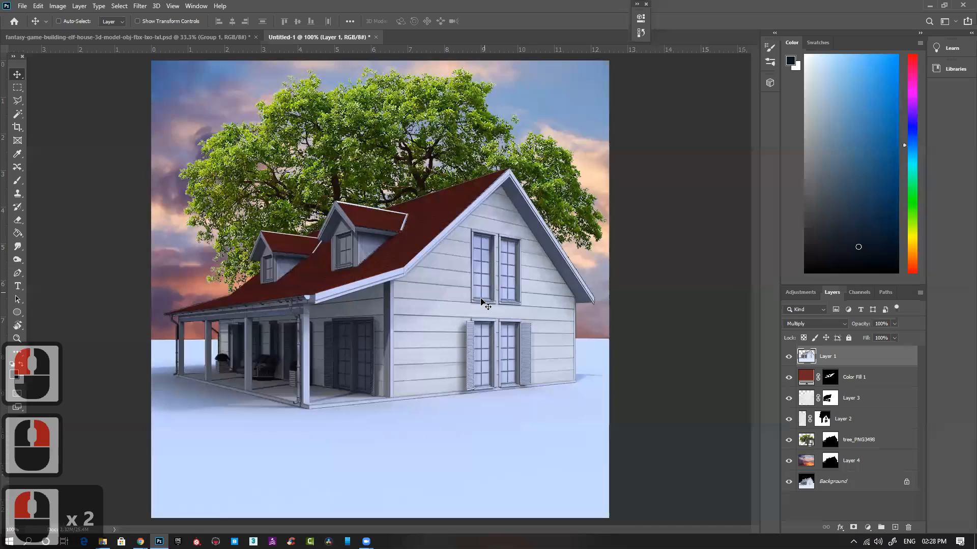
pyautogui.hotkey('ctrl', 'v')
pyautogui.hotkey('ctrl', '0')
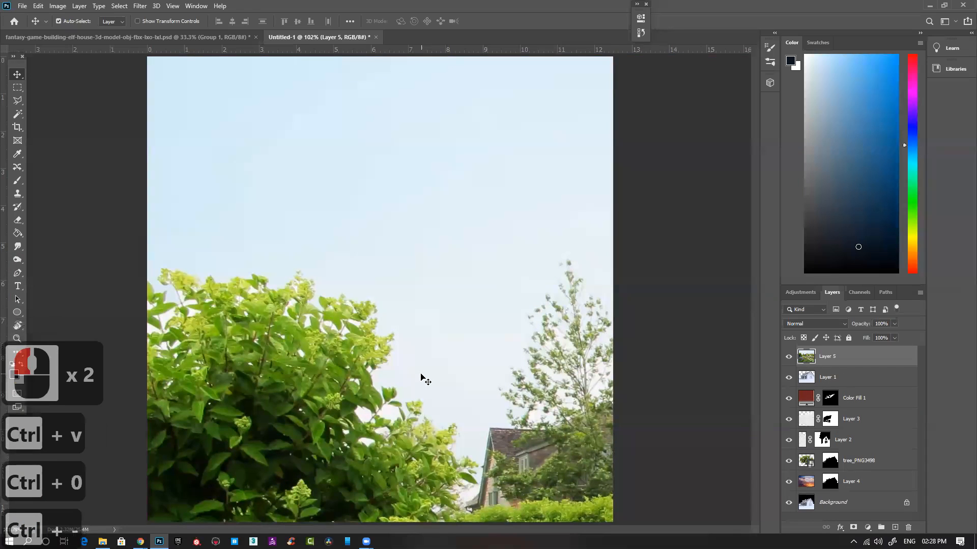
pyautogui.hotkey('ctrl', '-')
# Scale the garden layer proportionally to about 32.44% and position it across the full canvas width, aligned with the canvas's lower edge.
pyautogui.hotkey('ctrl', 't')
pyautogui.hotkey('ctrl', '0')
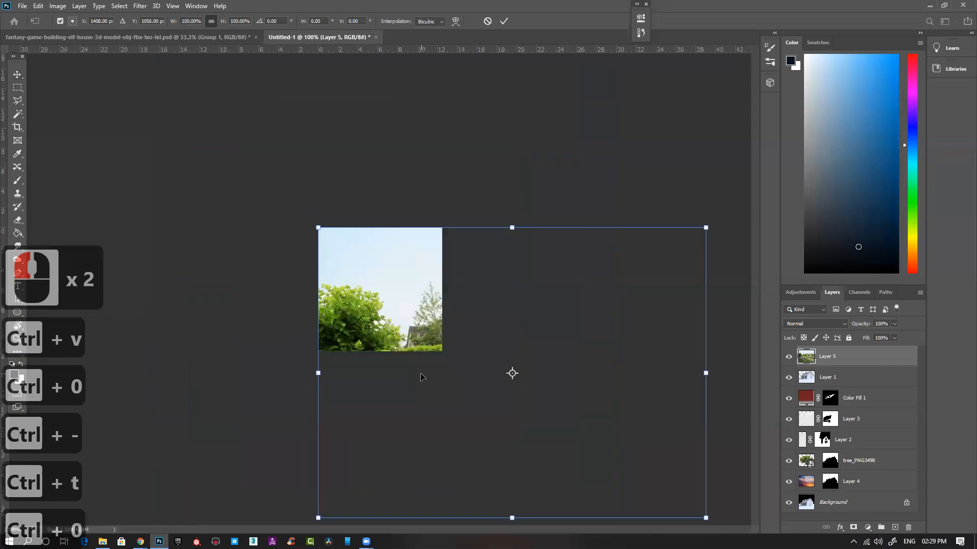
pyautogui.moveTo(708, 514); pyautogui.dragTo(416, 351)
pyautogui.hotkey('ctrl', 'space')
pyautogui.keyDown('ctrl'); pyautogui.click(441, 340); pyautogui.keyUp('ctrl')
pyautogui.keyDown('ctrl'); pyautogui.click(438, 338); pyautogui.keyUp('ctrl')
pyautogui.moveTo(237, 184); pyautogui.dragTo(370, 320)
pyautogui.moveTo(483, 356); pyautogui.dragTo(318, 246)
pyautogui.moveTo(449, 362); pyautogui.dragTo(400, 358)
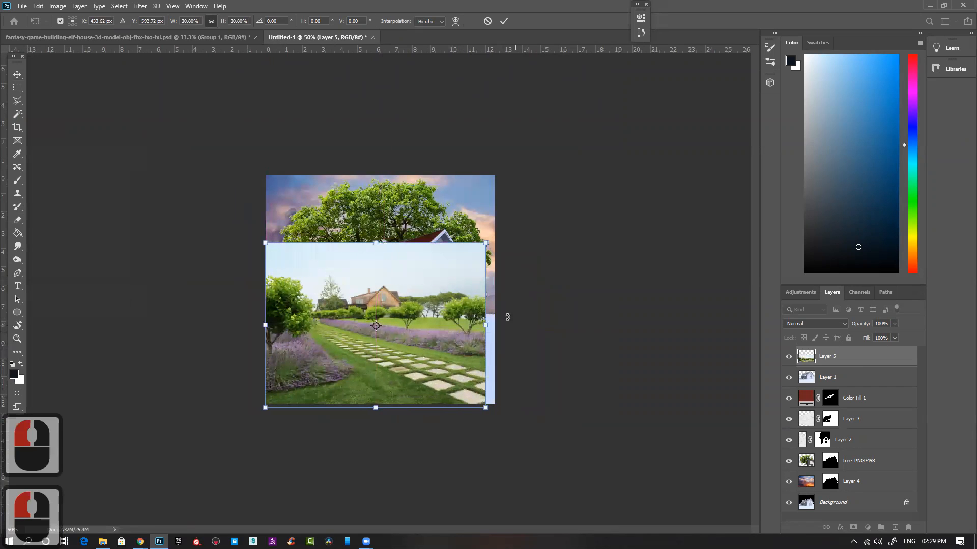
pyautogui.moveTo(484, 249); pyautogui.dragTo(497, 234)
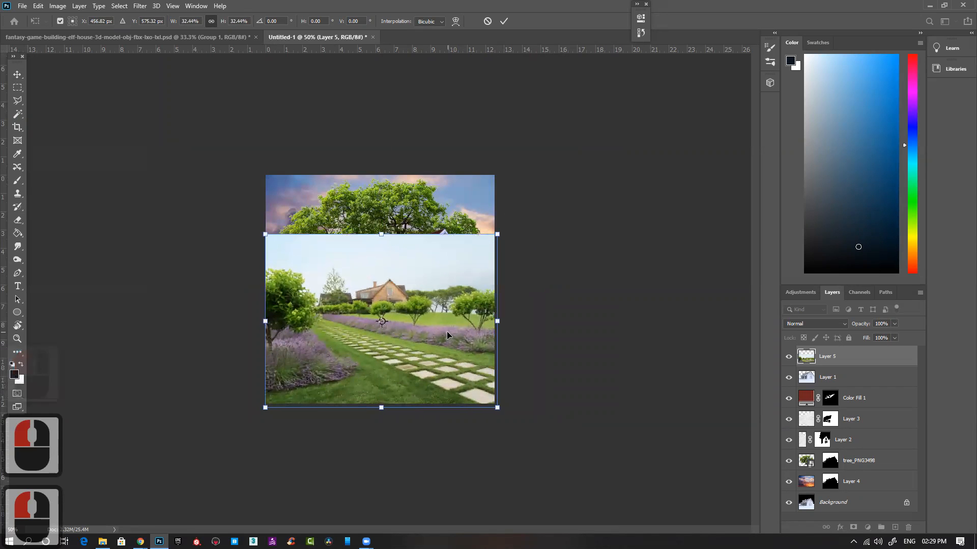
pyautogui.doubleClick(445, 333)
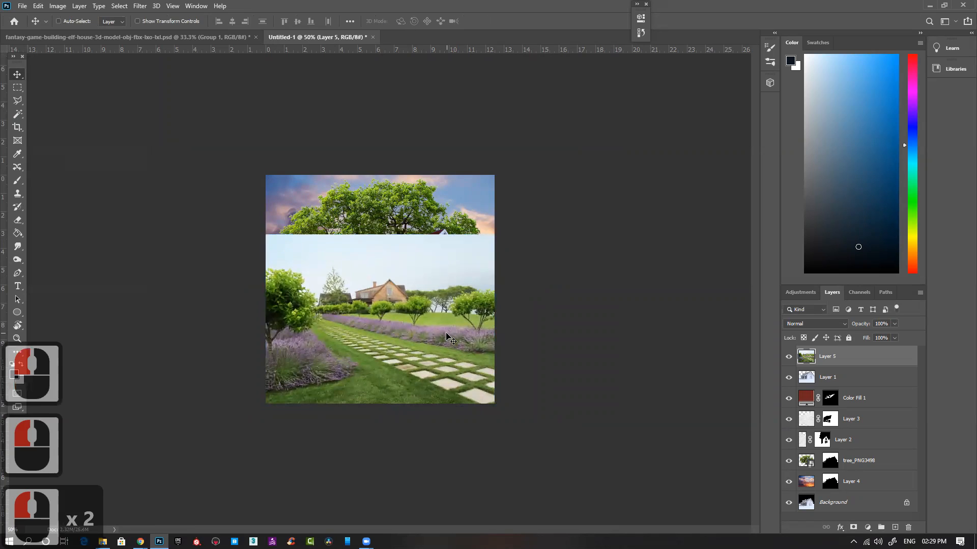
# Try masking the garden layer with a copy of Layer 4's mask and invert the copied mask.
pyautogui.keyDown('ctrl'); pyautogui.click(831, 486); pyautogui.keyUp('ctrl')
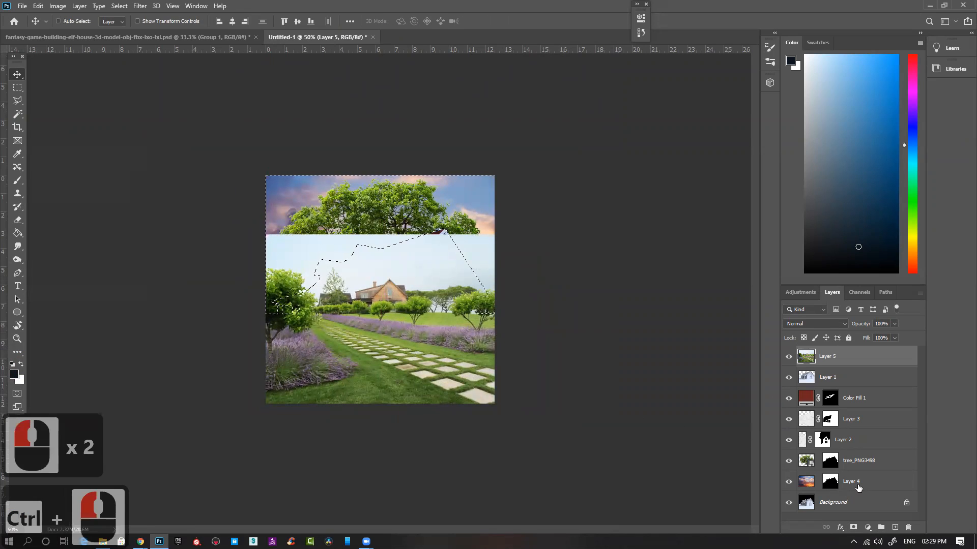
pyautogui.hotkey('ctrl', 'd')
pyautogui.moveTo(836, 486); pyautogui.dragTo(835, 356)
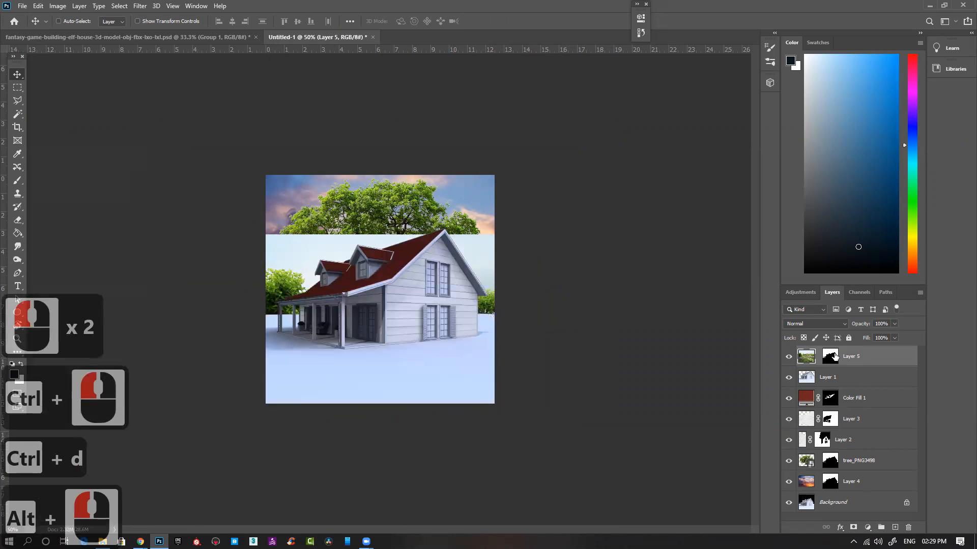
pyautogui.click(833, 358)
pyautogui.hotkey('ctrl', 'i')
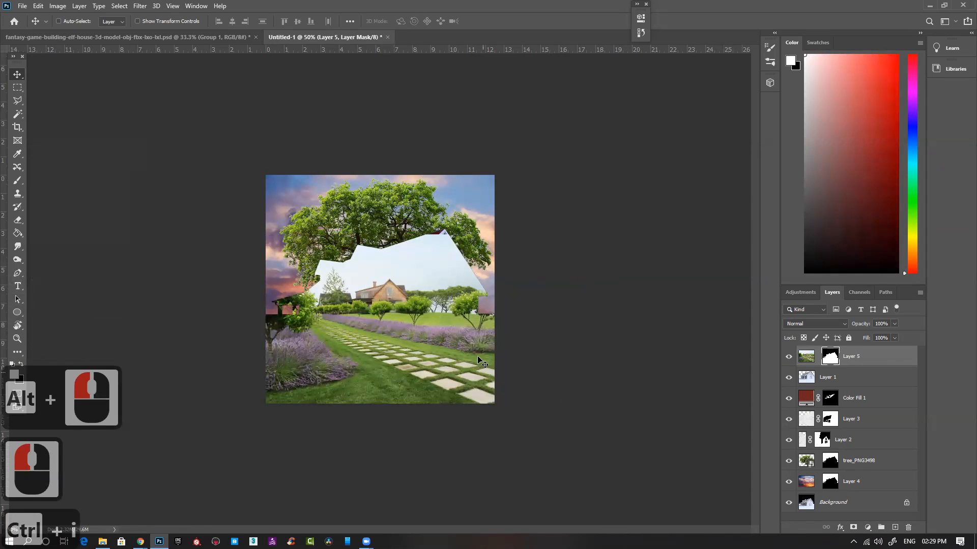
# Delete the copied mask from Layer 5 without applying it.
pyautogui.click(788, 356)
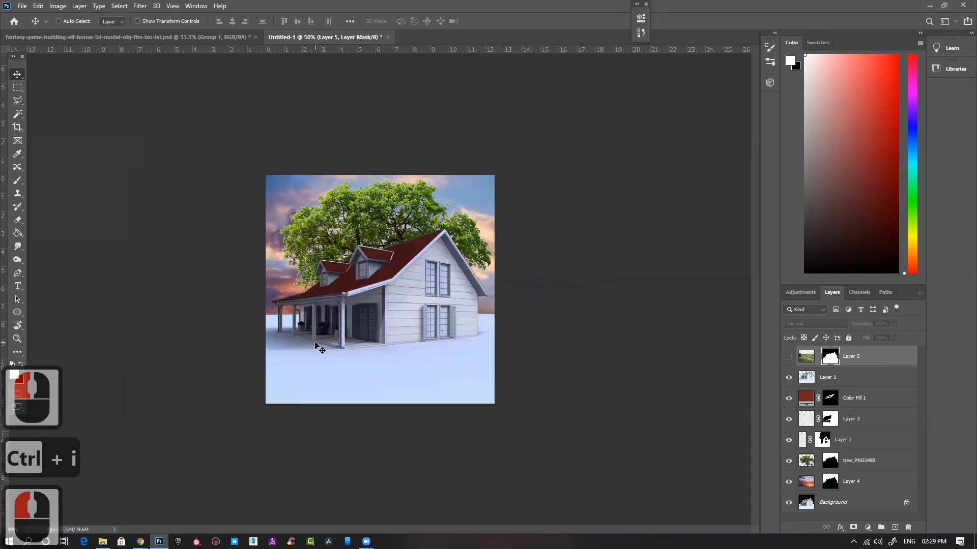
pyautogui.moveTo(835, 360); pyautogui.dragTo(909, 527)
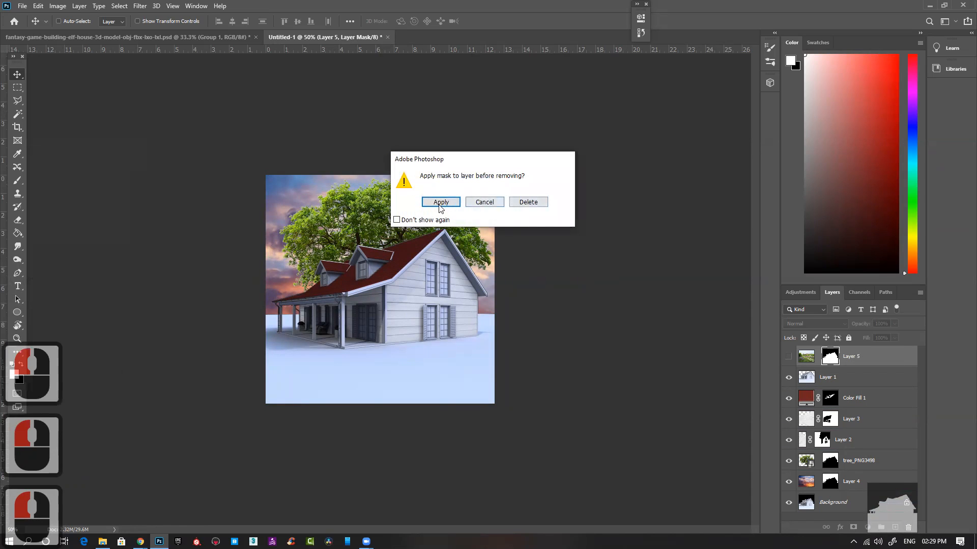
pyautogui.click(529, 202)
pyautogui.click(788, 357)
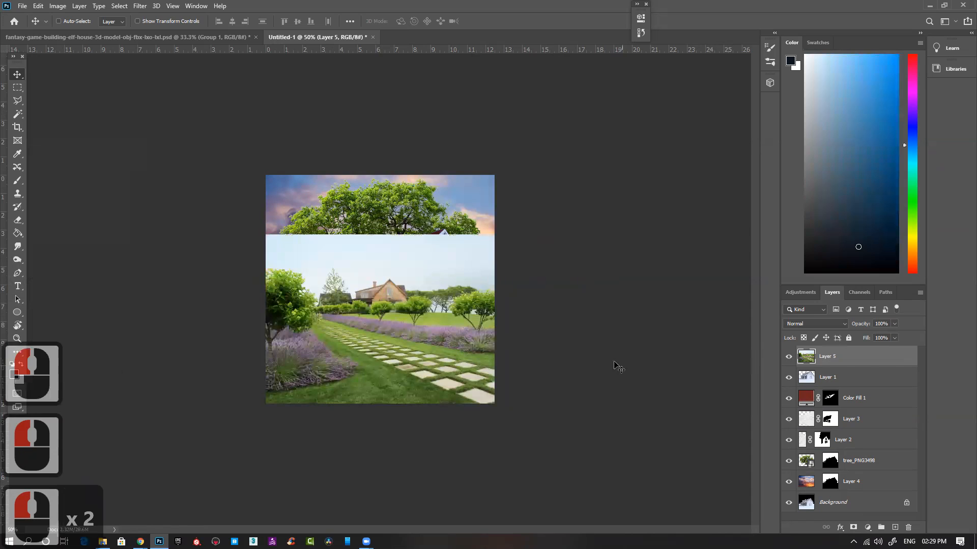
# Hide Layer 5 and start a Polygonal Lasso outline along the base of the gable wall to the porch's front corner.
pyautogui.press('l')
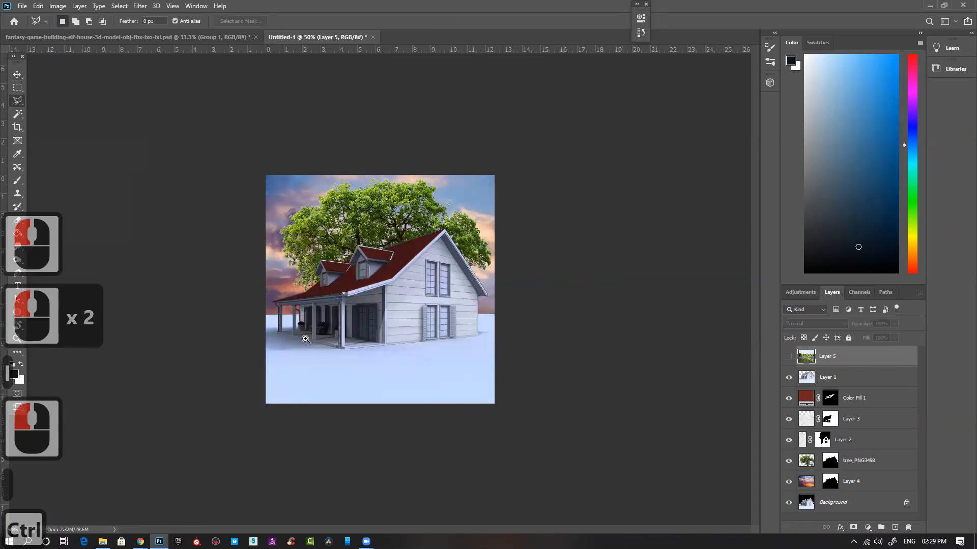
pyautogui.keyDown('ctrl'); pyautogui.click(266, 363); pyautogui.keyUp('ctrl')
pyautogui.keyDown('ctrl'); pyautogui.click(266, 362); pyautogui.keyUp('ctrl')
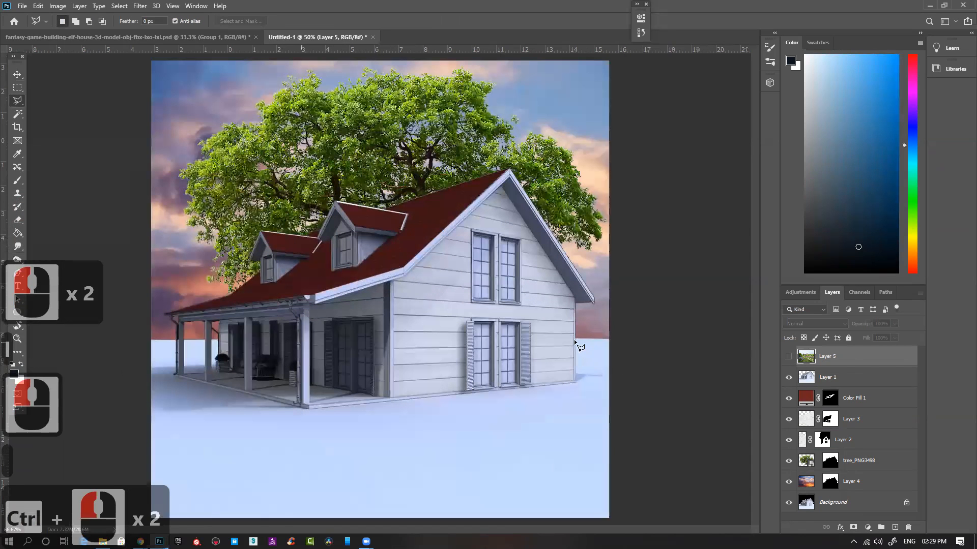
pyautogui.click(576, 380)
pyautogui.click(308, 407)
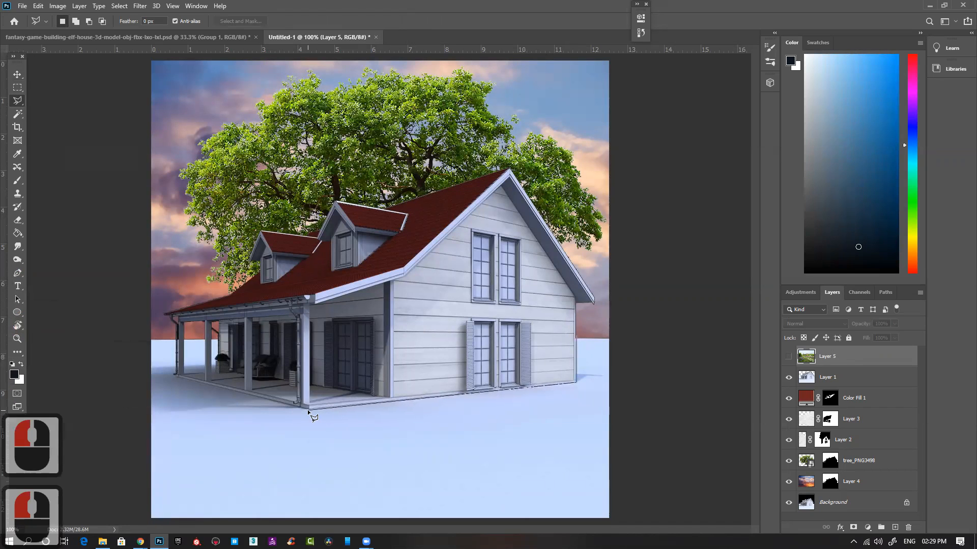
# Continue the lasso outline along the porch floor's front edge to its far end and around the foot of the downpipe.
pyautogui.keyDown('ctrl'); pyautogui.click(170, 365); pyautogui.keyUp('ctrl')
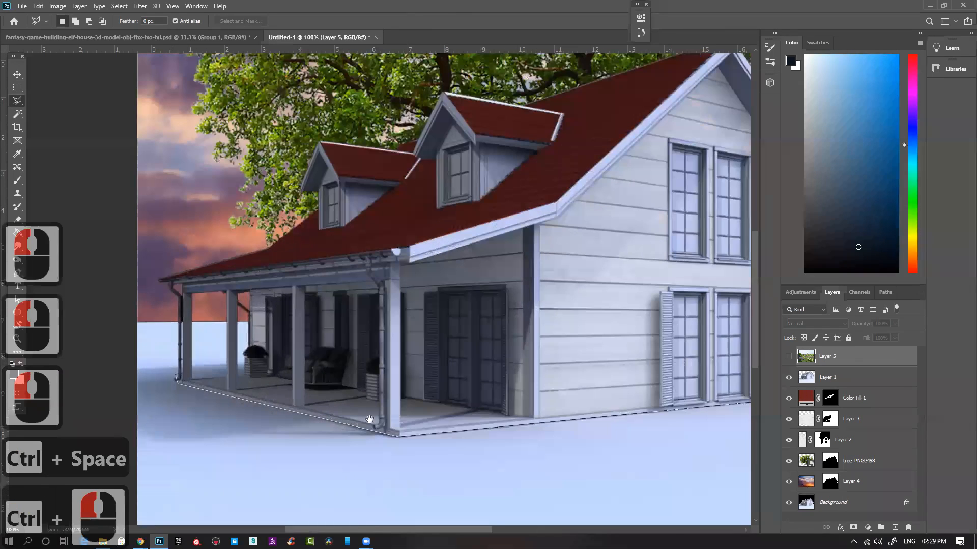
pyautogui.keyDown('ctrl'); pyautogui.click(394, 283); pyautogui.keyUp('ctrl')
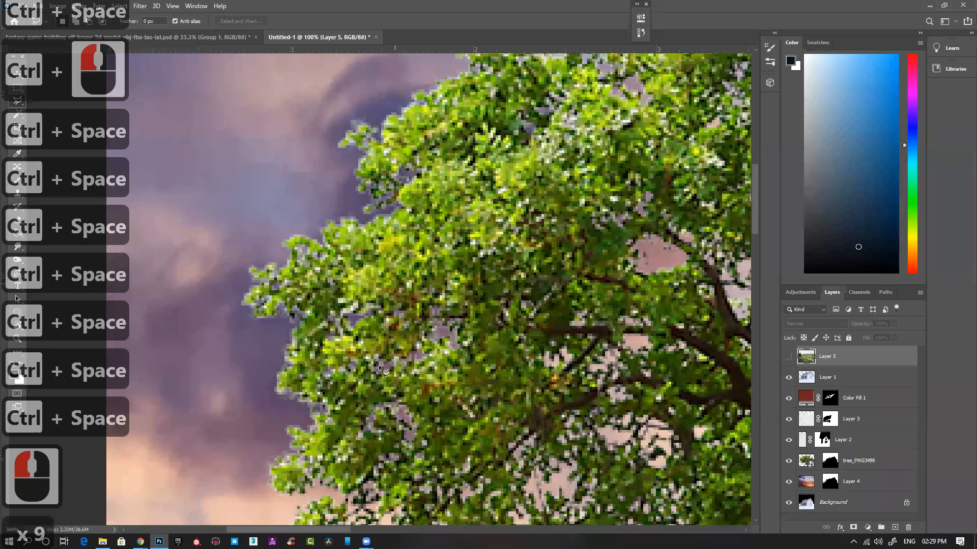
pyautogui.hotkey('ctrl', '-')
pyautogui.hotkey('ctrl', '-')
pyautogui.hotkey('ctrl', '-')
pyautogui.hotkey('ctrl', '-')
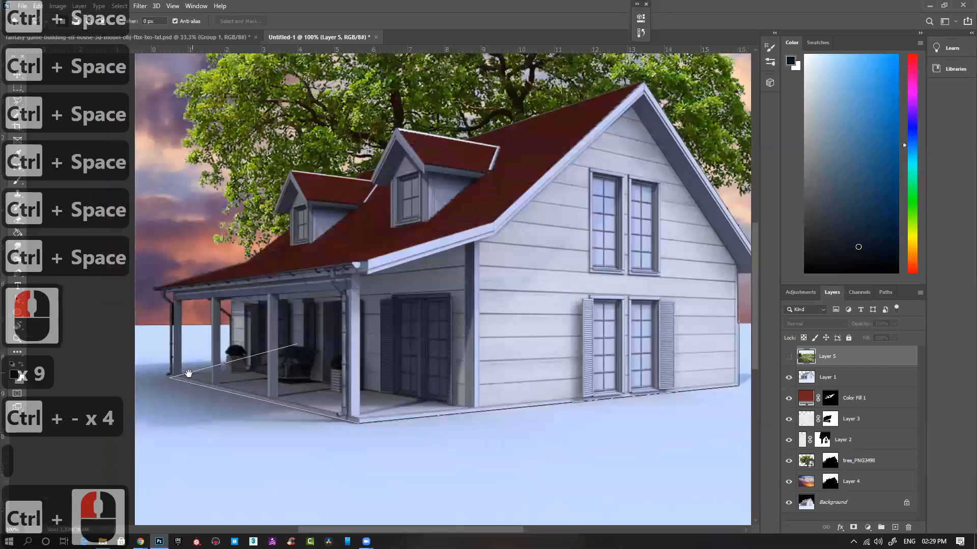
pyautogui.keyDown('ctrl'); pyautogui.click(245, 411); pyautogui.keyUp('ctrl')
pyautogui.keyDown('ctrl'); pyautogui.click(245, 411); pyautogui.keyUp('ctrl')
pyautogui.keyDown('ctrl'); pyautogui.click(245, 411); pyautogui.keyUp('ctrl')
pyautogui.keyDown('ctrl'); pyautogui.click(245, 411); pyautogui.keyUp('ctrl')
pyautogui.hotkey('ctrl', '-')
pyautogui.hotkey('ctrl', '-')
pyautogui.hotkey('ctrl', '-')
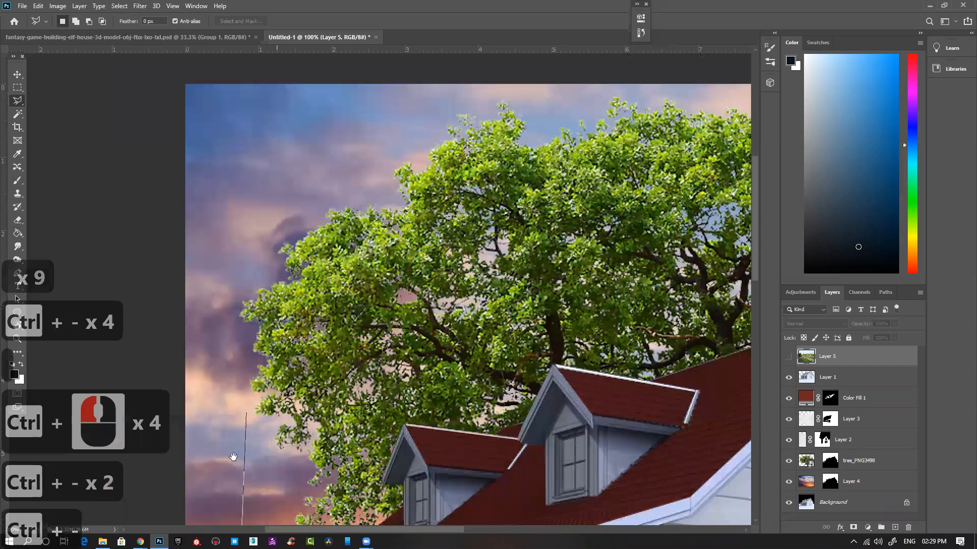
pyautogui.moveTo(237, 423); pyautogui.dragTo(232, 102)
pyautogui.keyDown('ctrl'); pyautogui.click(224, 405); pyautogui.keyUp('ctrl')
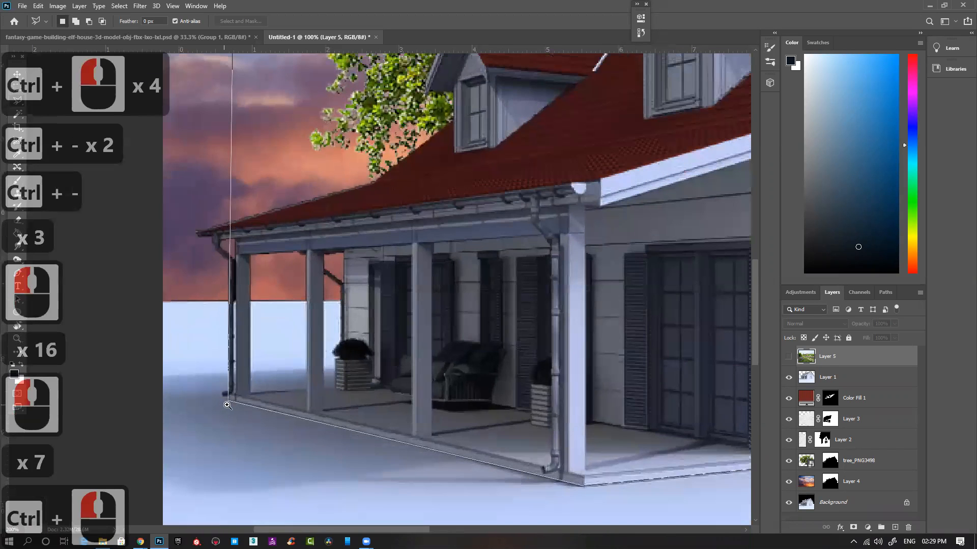
pyautogui.keyDown('ctrl'); pyautogui.click(228, 405); pyautogui.keyUp('ctrl')
pyautogui.keyDown('ctrl'); pyautogui.click(228, 404); pyautogui.keyUp('ctrl')
pyautogui.keyDown('ctrl'); pyautogui.click(236, 399); pyautogui.keyUp('ctrl')
pyautogui.moveTo(224, 59); pyautogui.dragTo(249, 442)
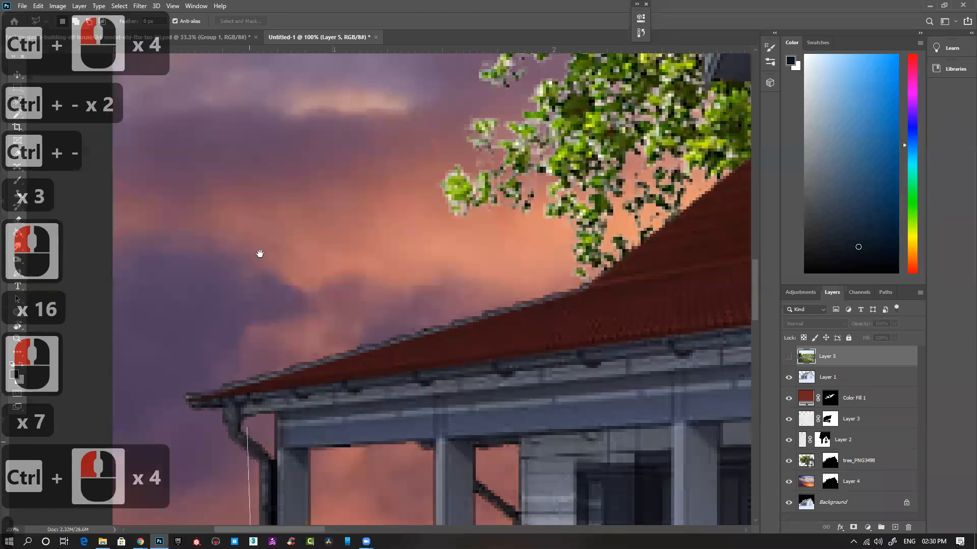
pyautogui.moveTo(260, 254); pyautogui.dragTo(248, 56)
pyautogui.click(249, 286)
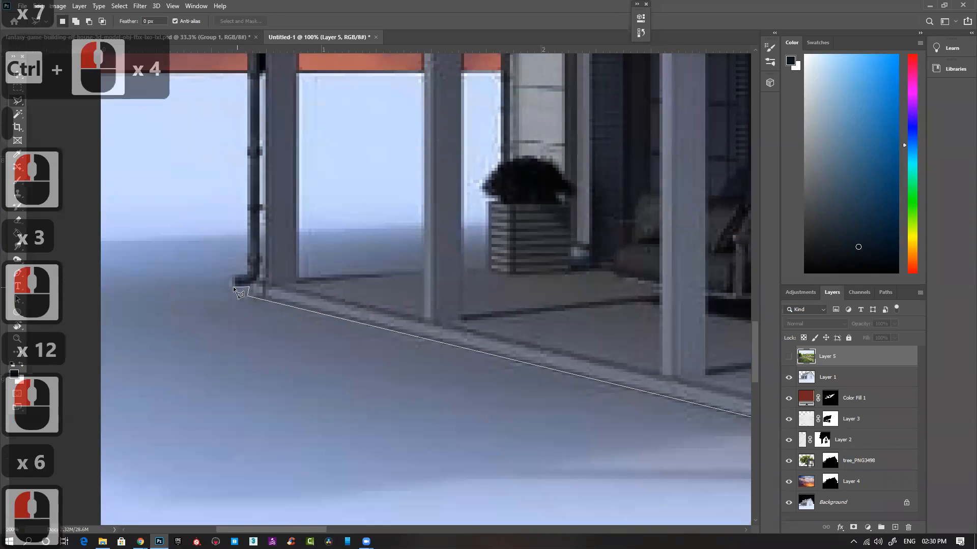
pyautogui.click(234, 281)
pyautogui.click(246, 274)
# Try tracing the lasso outline up the outer downpipe, and remove those points back to the pipe's foot.
pyautogui.moveTo(244, 144); pyautogui.dragTo(245, 315)
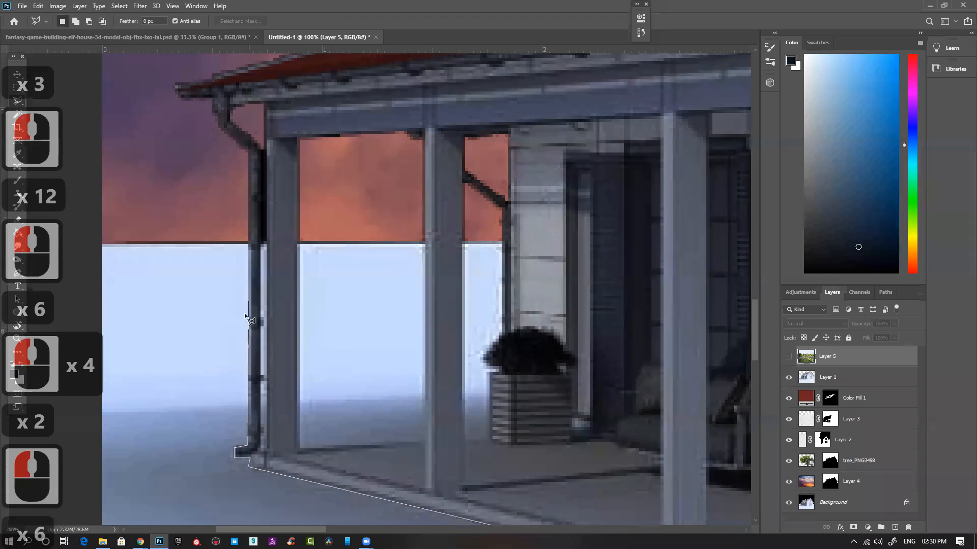
pyautogui.click(247, 154)
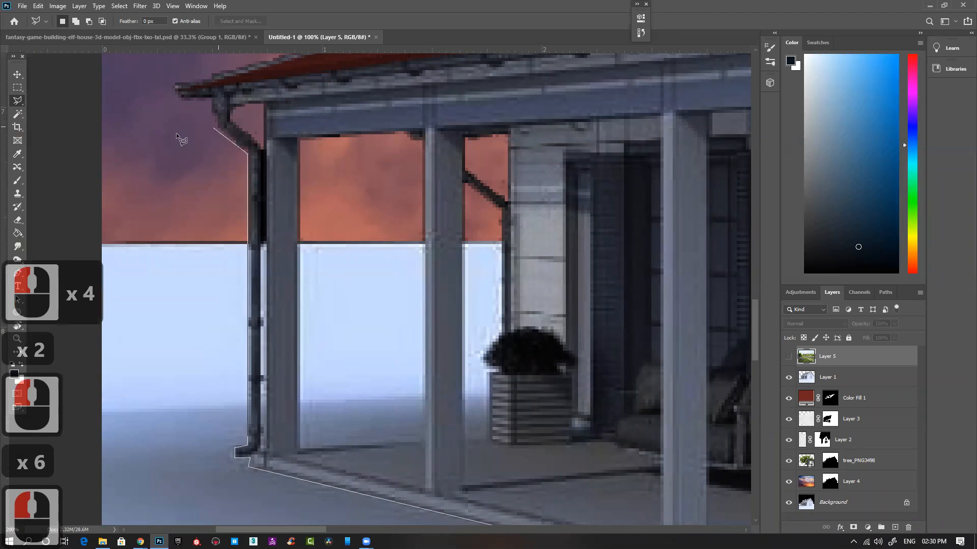
pyautogui.moveTo(166, 206); pyautogui.dragTo(238, 152)
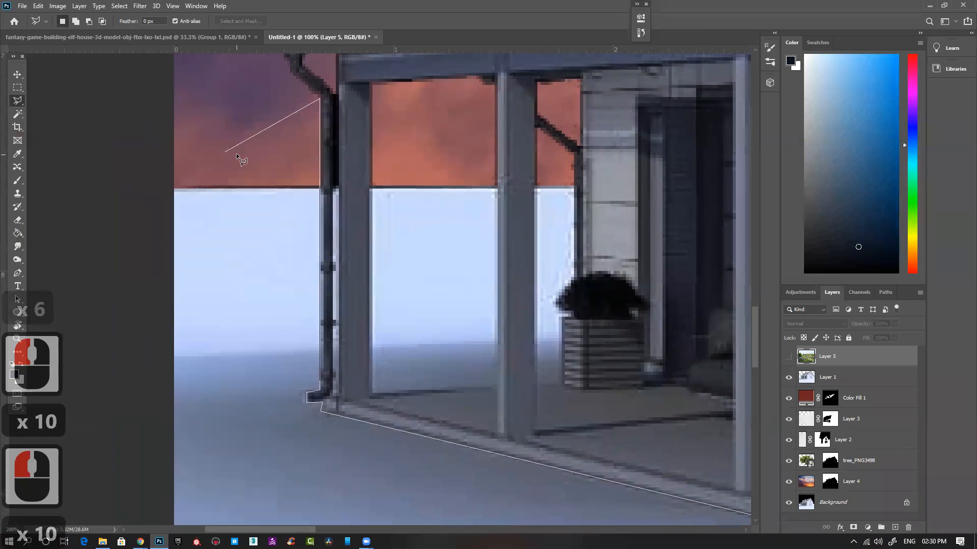
pyautogui.press('BackSpace')
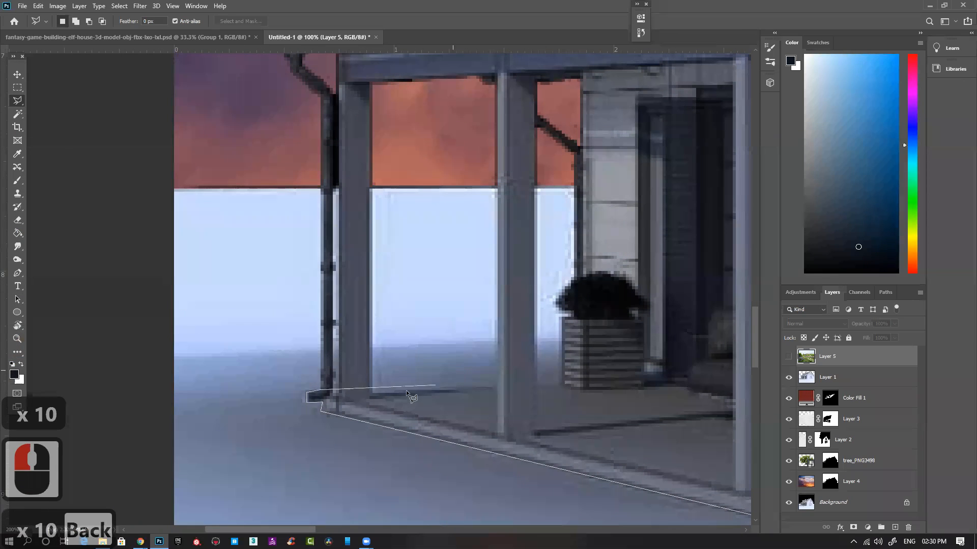
# Continue the lasso outline along the porch floor's rear edge and around the planter box and plant up to the wall.
pyautogui.click(334, 393)
pyautogui.click(371, 393)
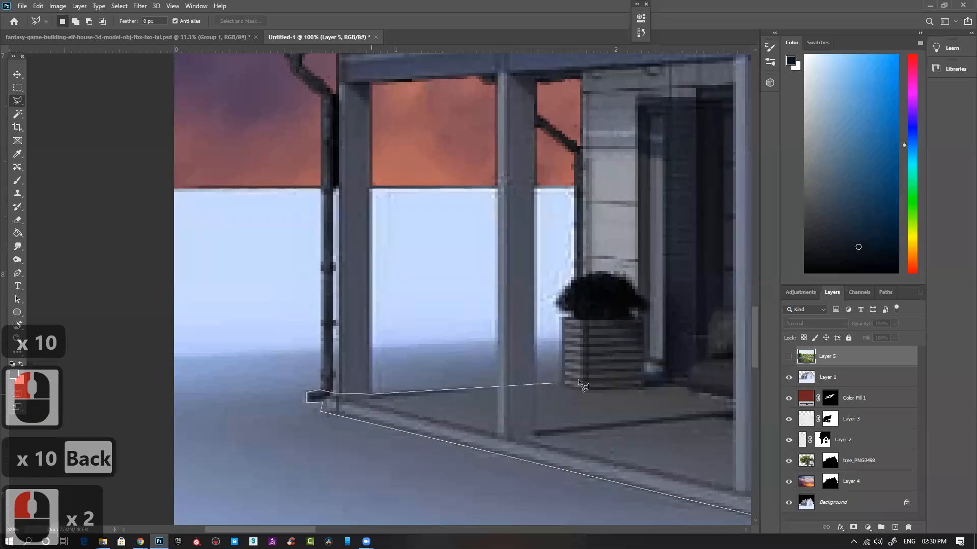
pyautogui.click(560, 382)
pyautogui.click(560, 316)
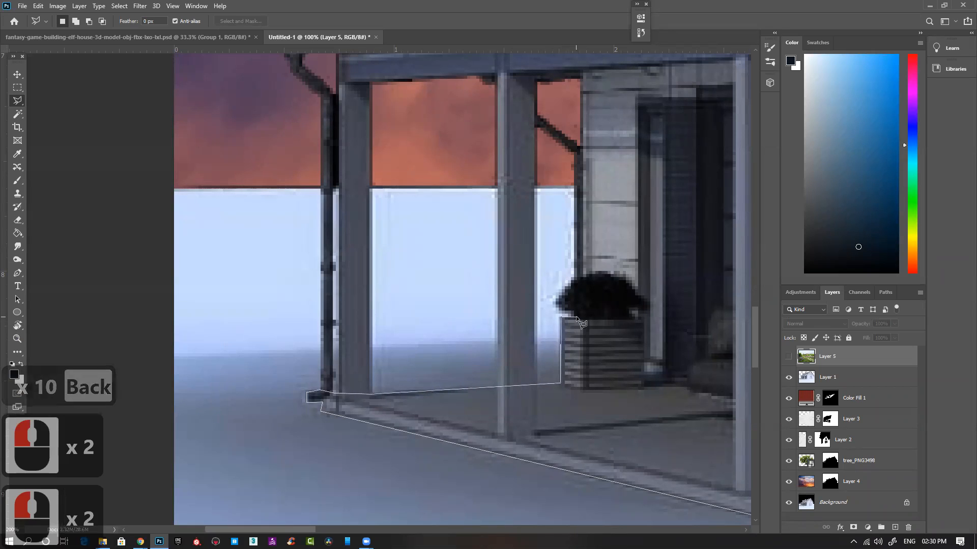
pyautogui.click(558, 308)
pyautogui.click(558, 299)
pyautogui.click(569, 287)
pyautogui.click(575, 278)
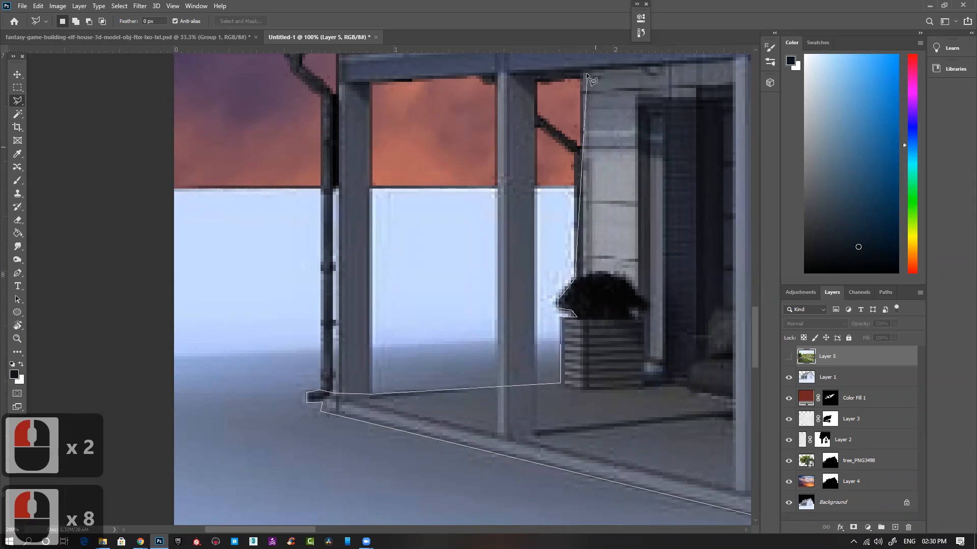
# Extend the lasso outline up the wall to the horizon line, and follow the horizon out past the canvas edge.
pyautogui.click(581, 149)
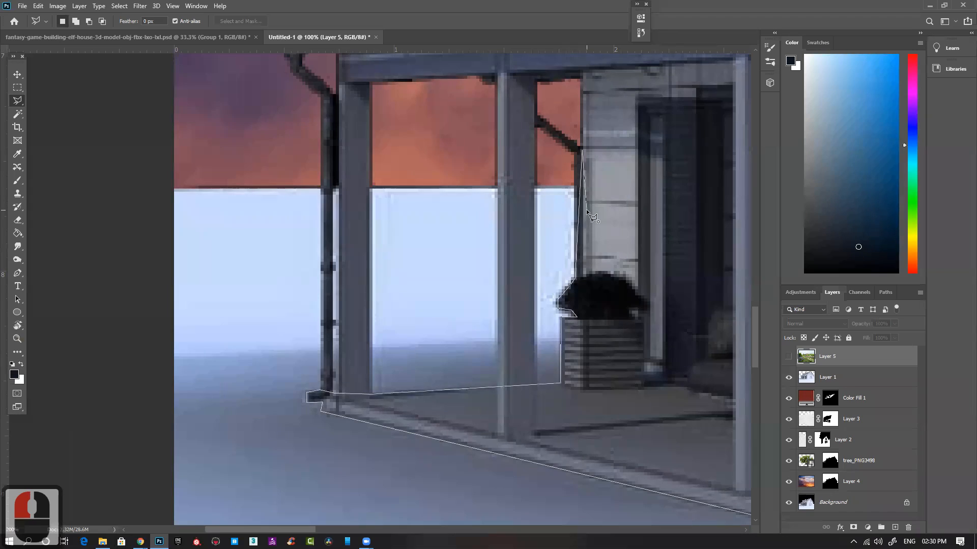
pyautogui.hotkey('ctrl', '-')
pyautogui.hotkey('ctrl', '-')
pyautogui.hotkey('ctrl', '-')
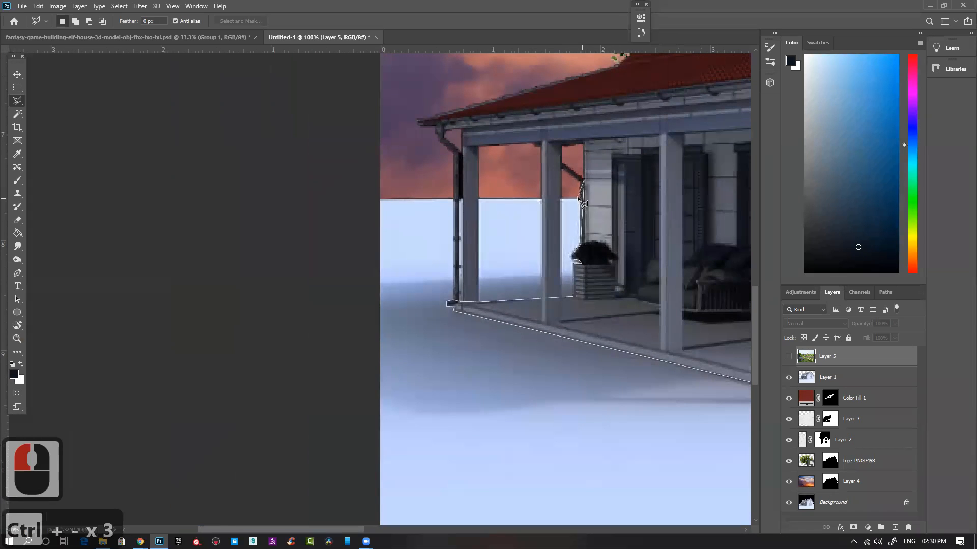
pyautogui.press('alt')
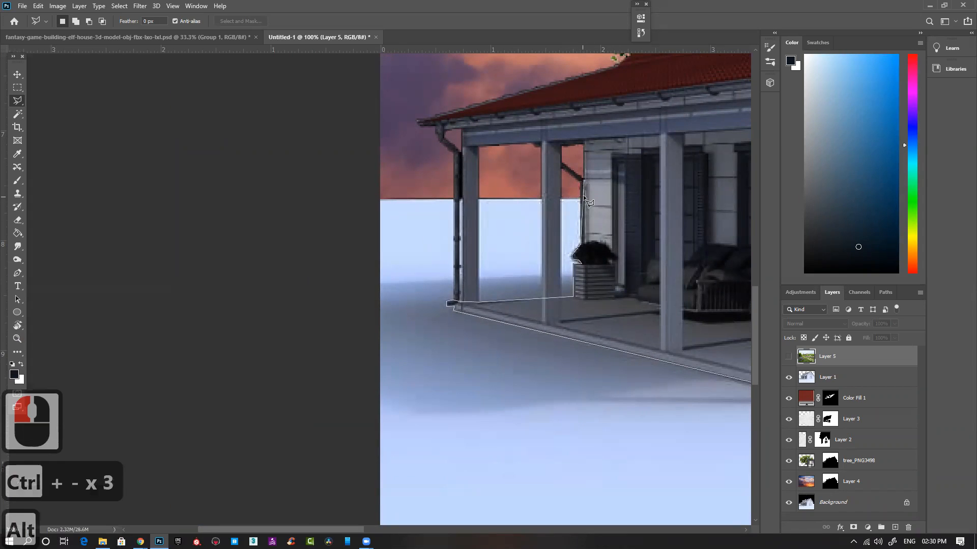
pyautogui.press('BackSpace')
pyautogui.click(582, 198)
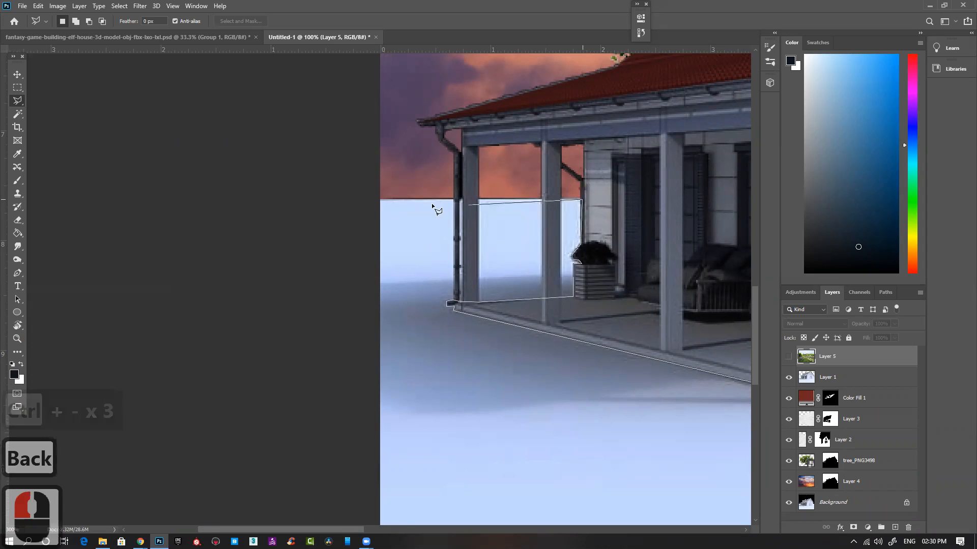
pyautogui.click(359, 197)
# Take the lasso outline around the outside of the canvas below the ground and close it to select the ground area.
pyautogui.scroll(-4, 285, 326)
pyautogui.hscroll(3, 247, 220)
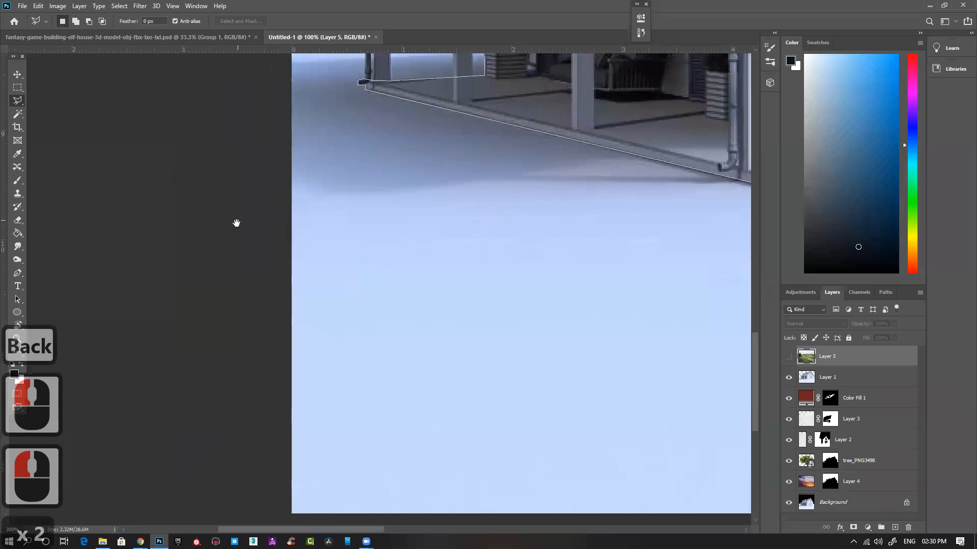
pyautogui.hotkey('ctrl', '-')
pyautogui.hotkey('ctrl', '-')
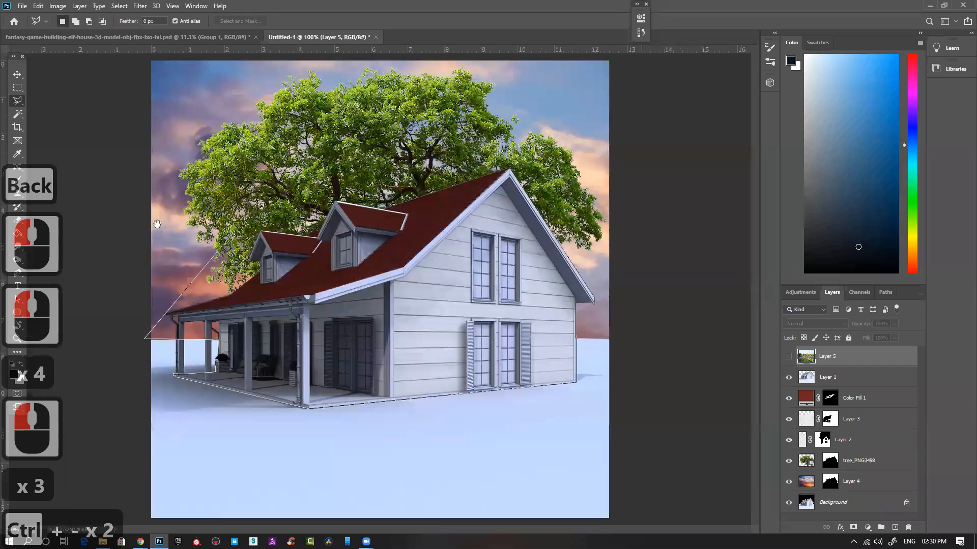
pyautogui.scroll(-5, 143, 483)
pyautogui.click(131, 523)
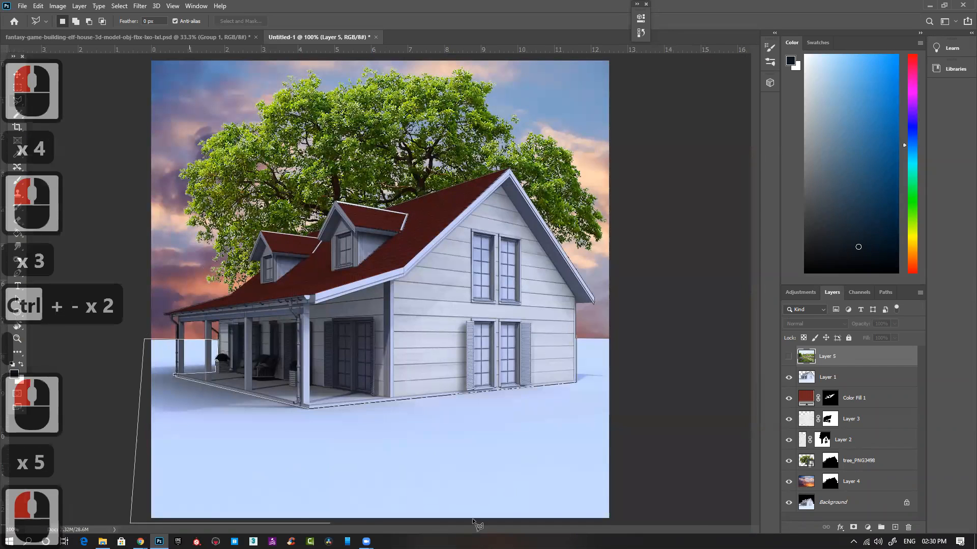
pyautogui.click(685, 522)
pyautogui.doubleClick(678, 368)
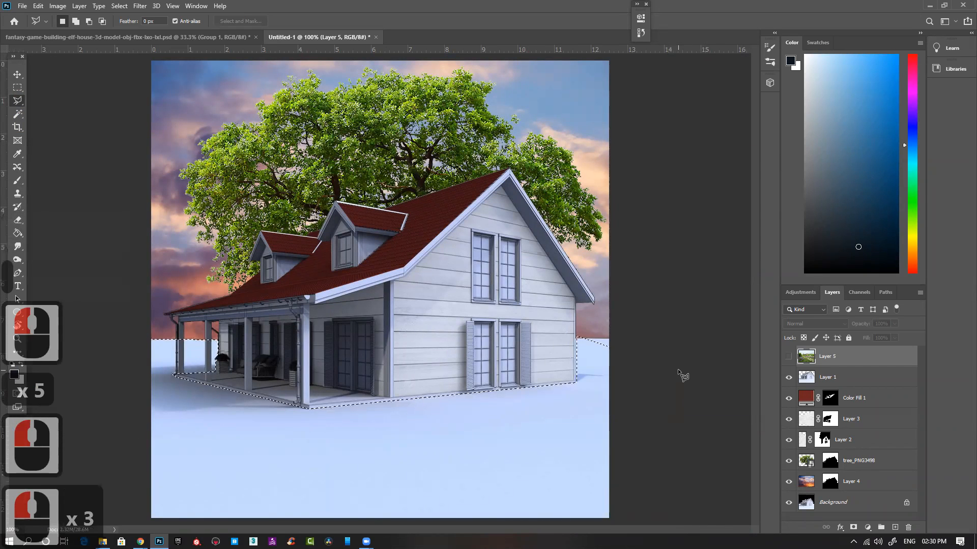
# Add the missing ground strip between the gable wall's corner, the horizon and the canvas edge to the selection with the Polygonal Lasso.
pyautogui.keyDown('shift'); pyautogui.click(577, 336); pyautogui.keyUp('shift')
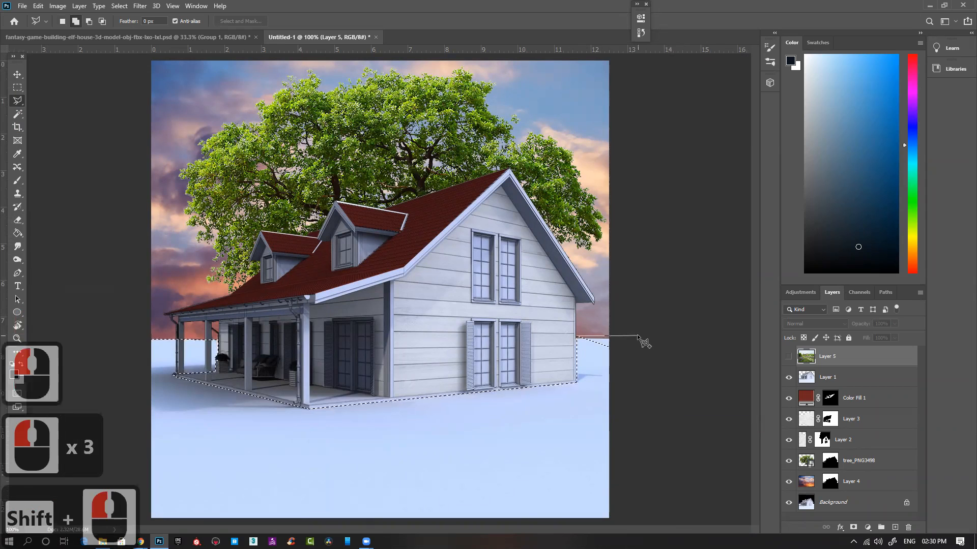
pyautogui.keyDown('shift'); pyautogui.click(636, 334); pyautogui.keyUp('shift')
pyautogui.keyDown('shift'); pyautogui.doubleClick(643, 404); pyautogui.keyUp('shift')
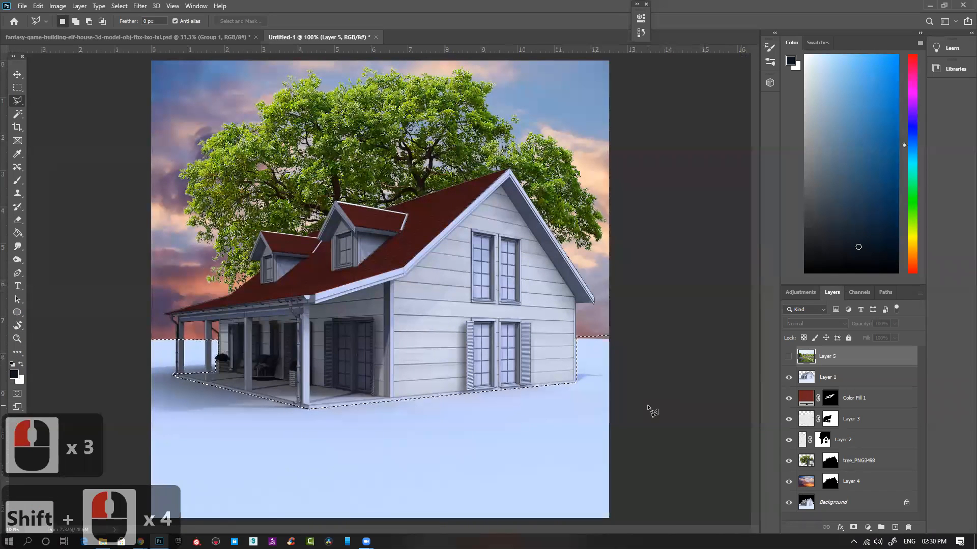
# Subtract the strip of sky above the horizon beside the gable wall from the ground selection.
pyautogui.keyDown('ctrl'); pyautogui.click(606, 335); pyautogui.keyUp('ctrl')
pyautogui.keyDown('ctrl'); pyautogui.click(610, 340); pyautogui.keyUp('ctrl')
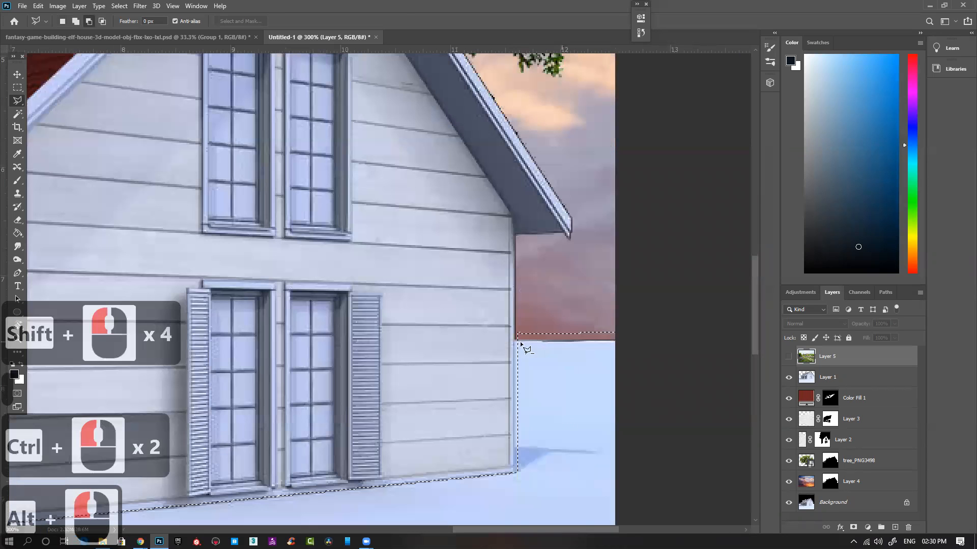
pyautogui.keyDown('alt'); pyautogui.click(514, 341); pyautogui.keyUp('alt')
pyautogui.keyDown('alt'); pyautogui.click(514, 295); pyautogui.keyUp('alt')
pyautogui.keyDown('alt'); pyautogui.click(673, 297); pyautogui.keyUp('alt')
pyautogui.keyDown('alt'); pyautogui.click(623, 342); pyautogui.keyUp('alt')
# Add the narrow strip along the gable wall's outer corner, from the horizon to the wall's base, to the ground selection.
pyautogui.keyDown('shift'); pyautogui.click(512, 340); pyautogui.keyUp('shift')
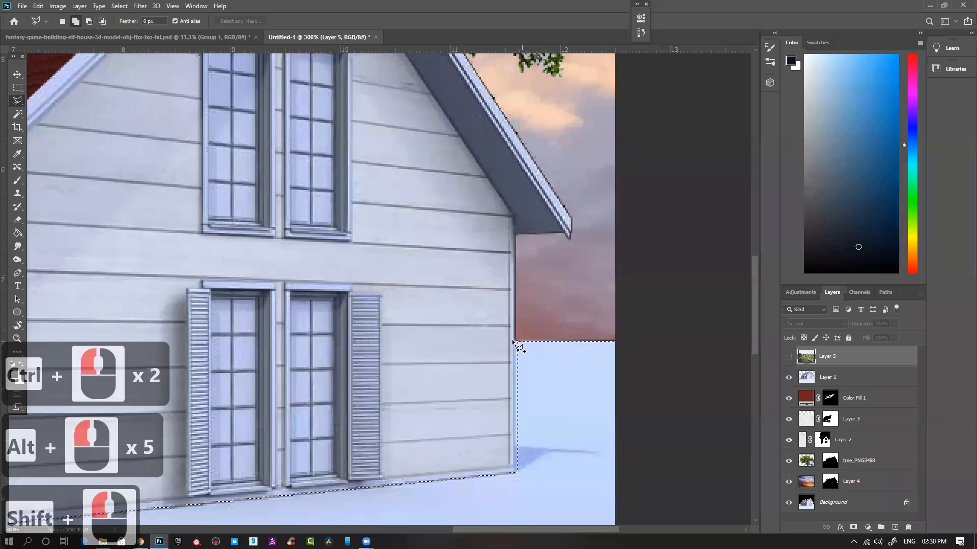
pyautogui.keyDown('shift'); pyautogui.click(514, 473); pyautogui.keyUp('shift')
pyautogui.keyDown('shift'); pyautogui.click(568, 476); pyautogui.keyUp('shift')
pyautogui.keyDown('shift'); pyautogui.click(576, 401); pyautogui.keyUp('shift')
pyautogui.keyDown('shift'); pyautogui.doubleClick(577, 403); pyautogui.keyUp('shift')
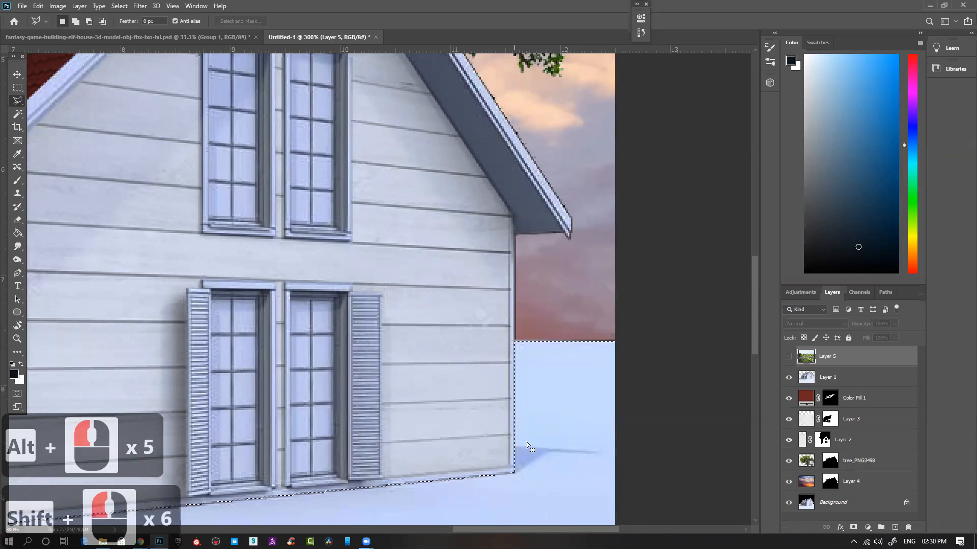
# Add a layer mask from the ground selection to Layer 5 and make the garden layer visible.
pyautogui.click(853, 527)
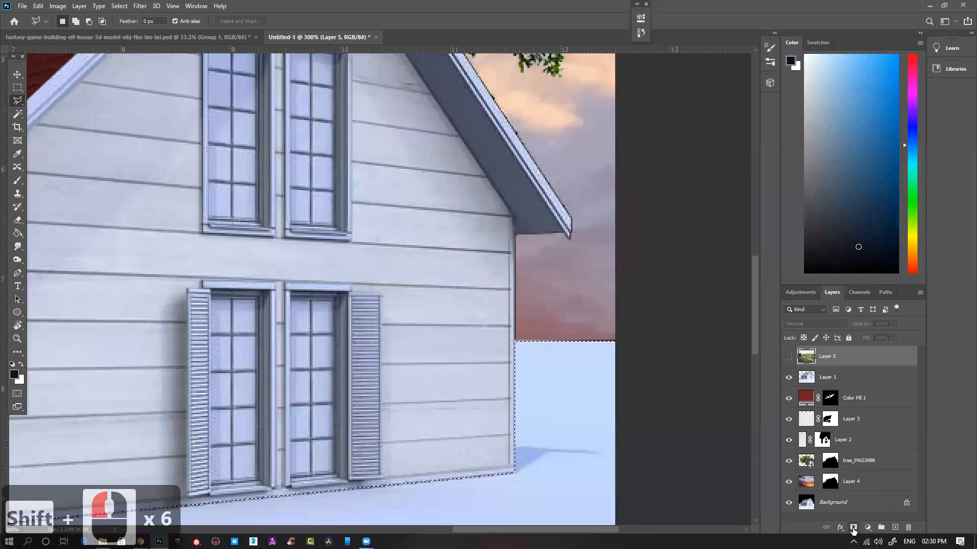
pyautogui.click(789, 356)
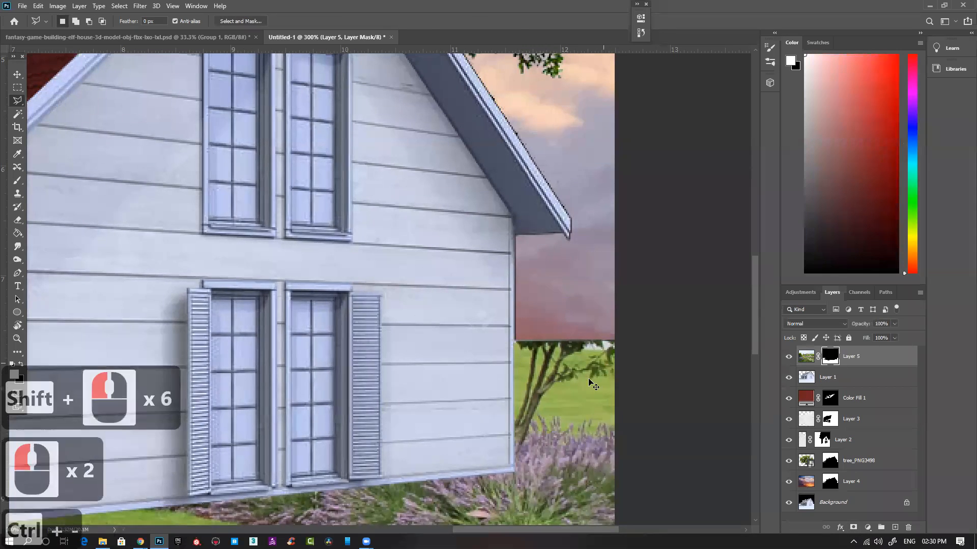
pyautogui.hotkey('ctrl', '-')
pyautogui.hotkey('ctrl', '-')
pyautogui.hotkey('ctrl', '-')
pyautogui.hotkey('ctrl', '-')
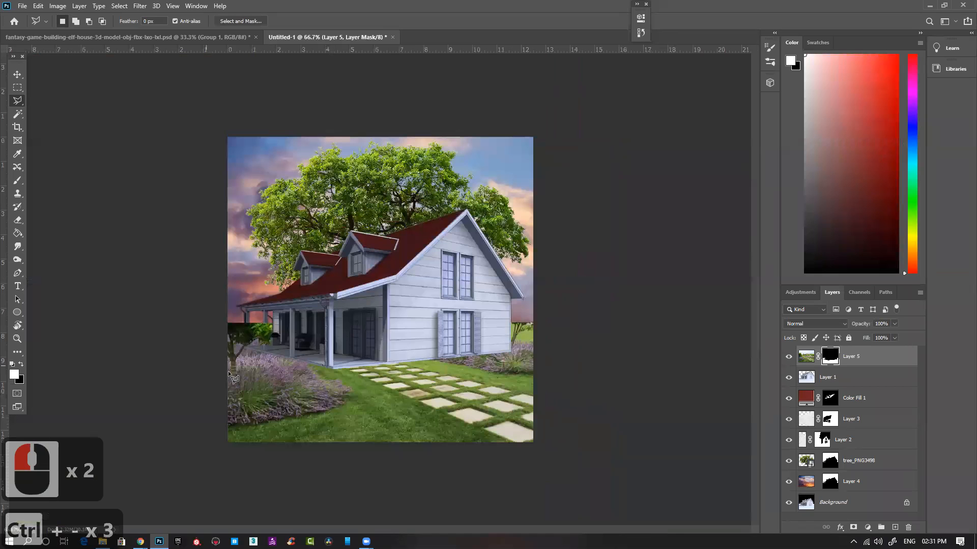
# Outline the lower part of the rear middle porch post, fill it with black on Layer 5's mask, and deselect.
pyautogui.keyDown('ctrl'); pyautogui.click(250, 337); pyautogui.keyUp('ctrl')
pyautogui.moveTo(483, 310); pyautogui.dragTo(394, 293)
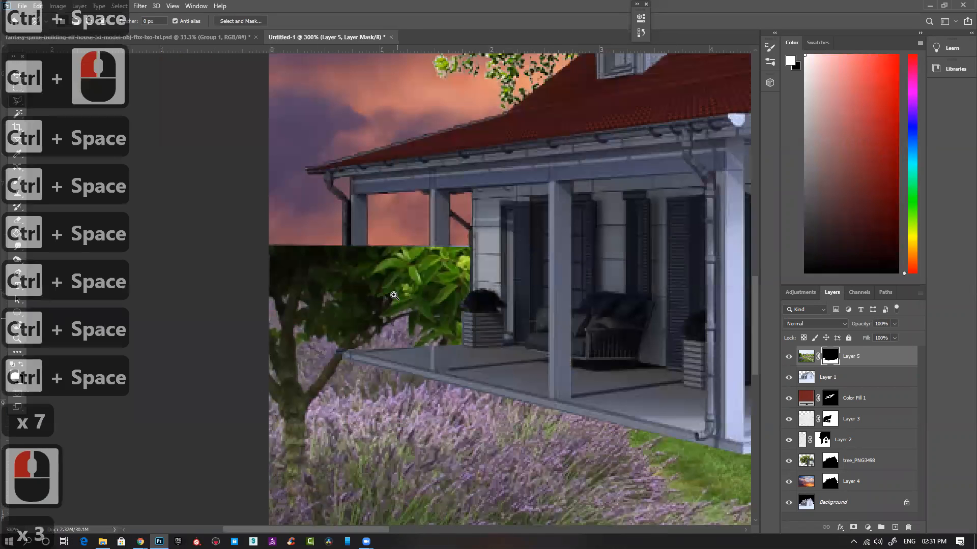
pyautogui.keyDown('ctrl'); pyautogui.click(360, 365); pyautogui.keyUp('ctrl')
pyautogui.click(448, 236)
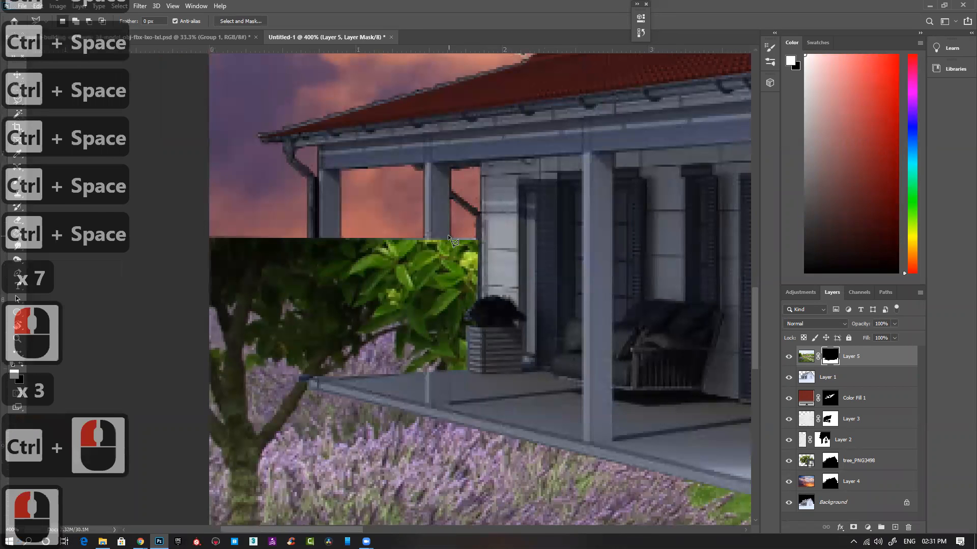
pyautogui.click(450, 393)
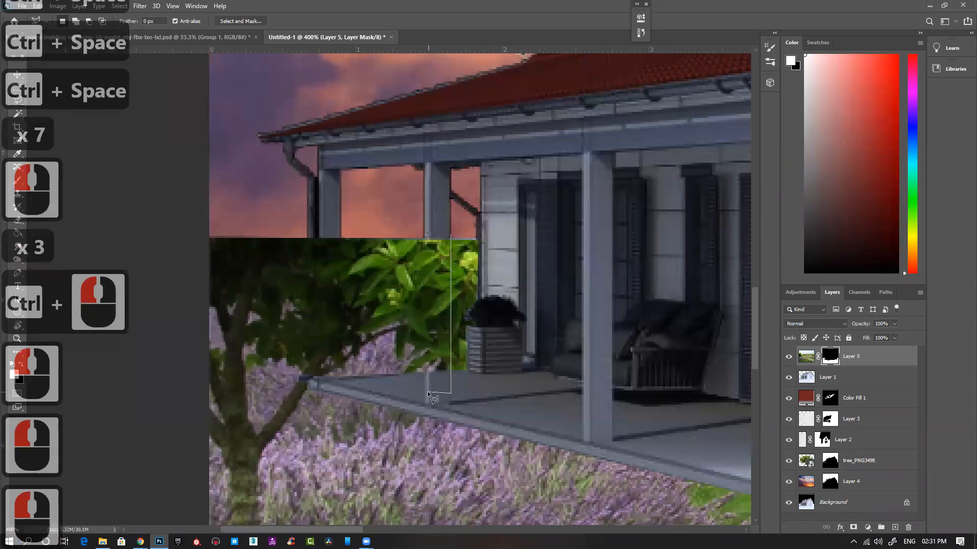
pyautogui.click(425, 393)
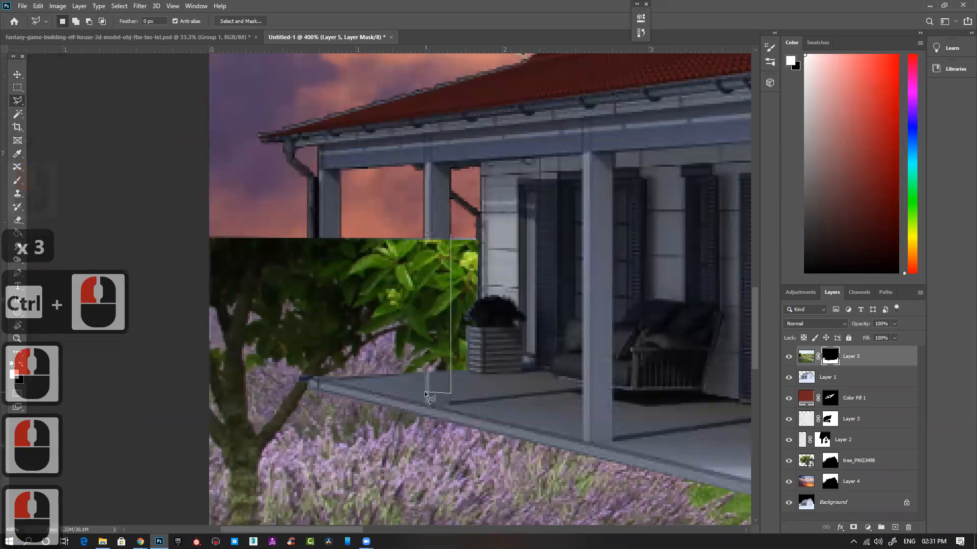
pyautogui.doubleClick(425, 223)
pyautogui.hotkey('ctrl', 'Delete')
pyautogui.hotkey('ctrl', 'd')
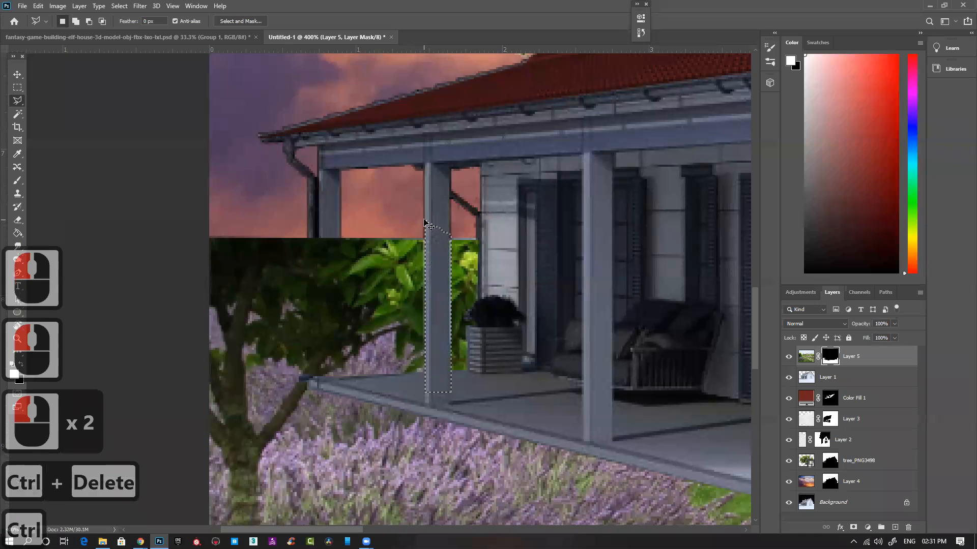
# Outline a strip along the same post's edge, undo a white fill of it, fill it with black on the mask, and deselect.
pyautogui.click(451, 238)
pyautogui.click(450, 389)
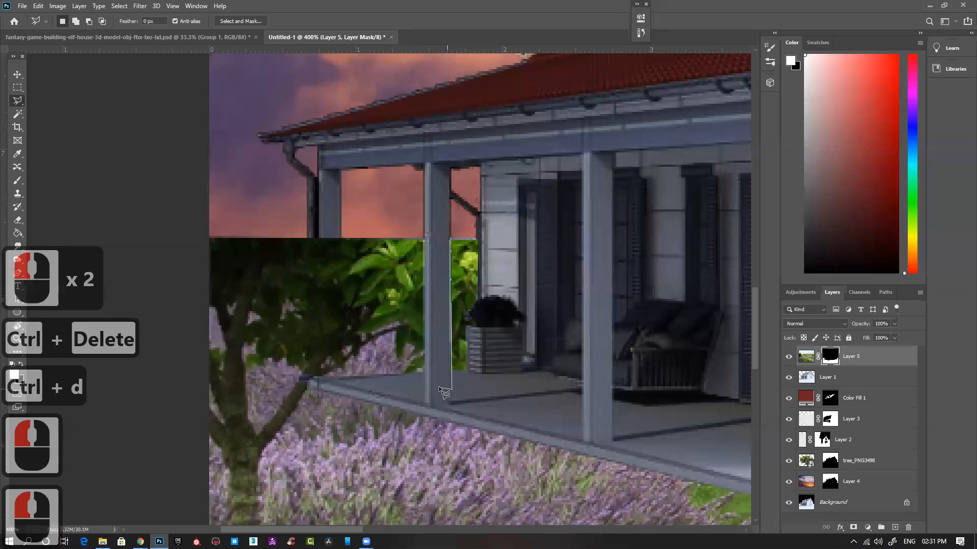
pyautogui.click(439, 389)
pyautogui.doubleClick(437, 213)
pyautogui.hotkey('alt', 'Delete')
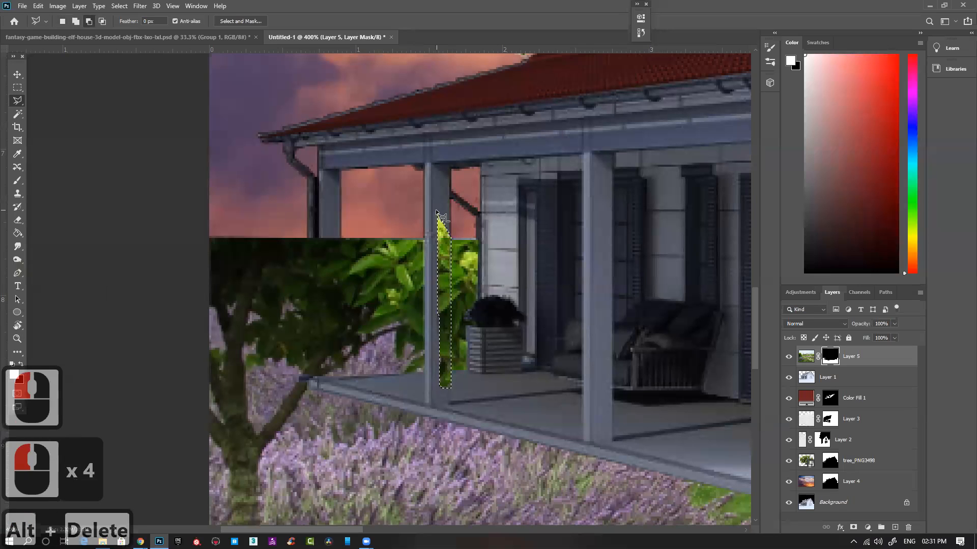
pyautogui.hotkey('ctrl', 'z')
pyautogui.hotkey('ctrl', 'Delete')
pyautogui.hotkey('ctrl', 'd')
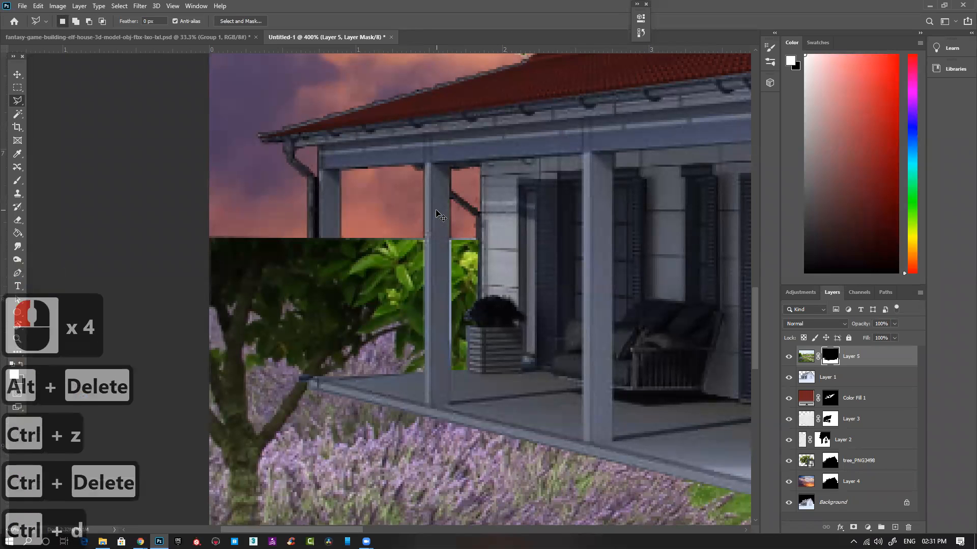
# Delete the layer mask of Layer 5 and hide the garden layer.
pyautogui.hotkey('ctrl', '-')
pyautogui.hotkey('ctrl', '-')
pyautogui.hotkey('ctrl', '-')
pyautogui.hotkey('ctrl', '-')
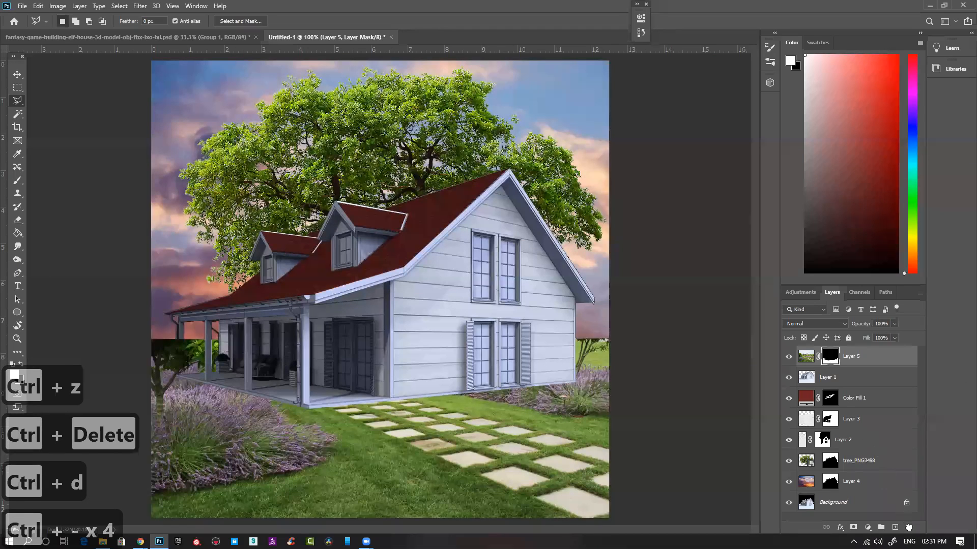
pyautogui.click(908, 527)
pyautogui.click(529, 202)
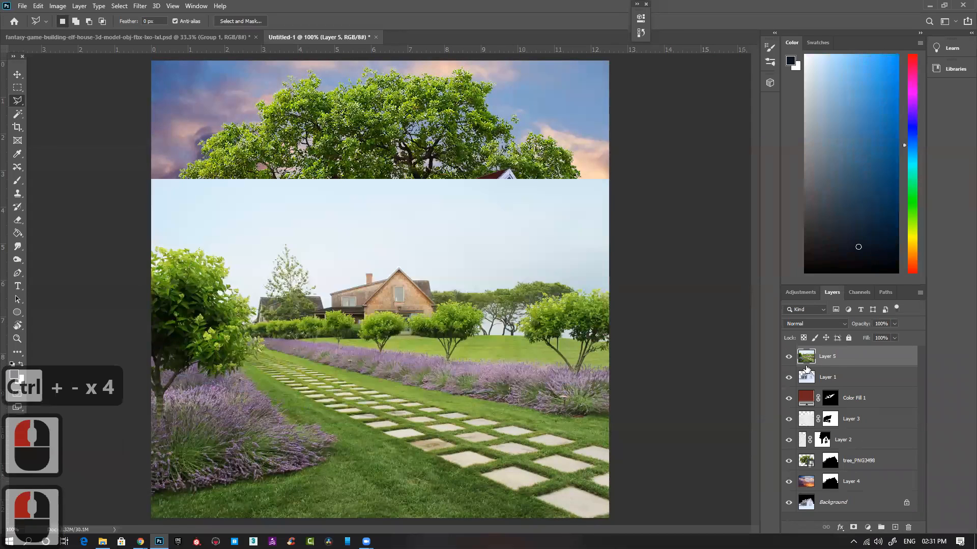
pyautogui.click(788, 357)
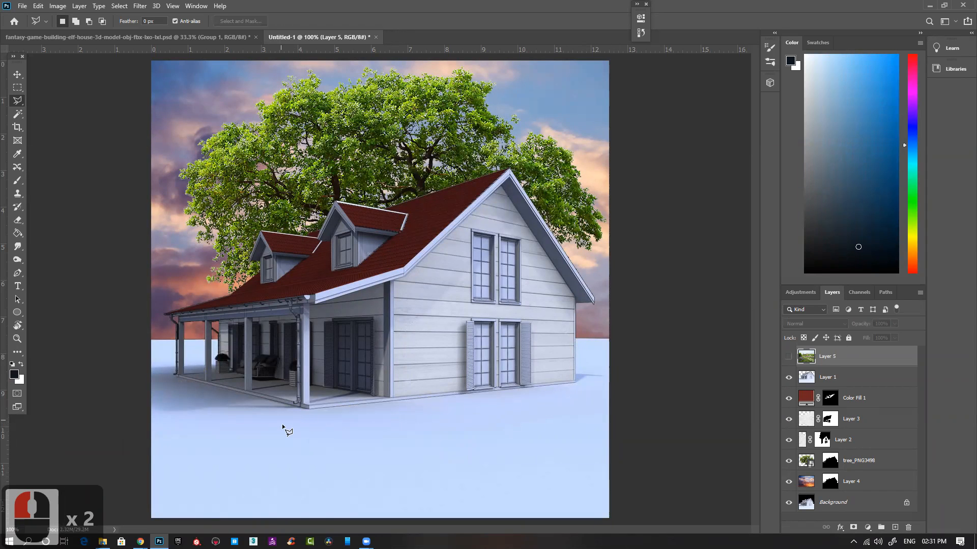
# Try to select the ground in front of the house with the Object Selection tool.
pyautogui.click(18, 118)
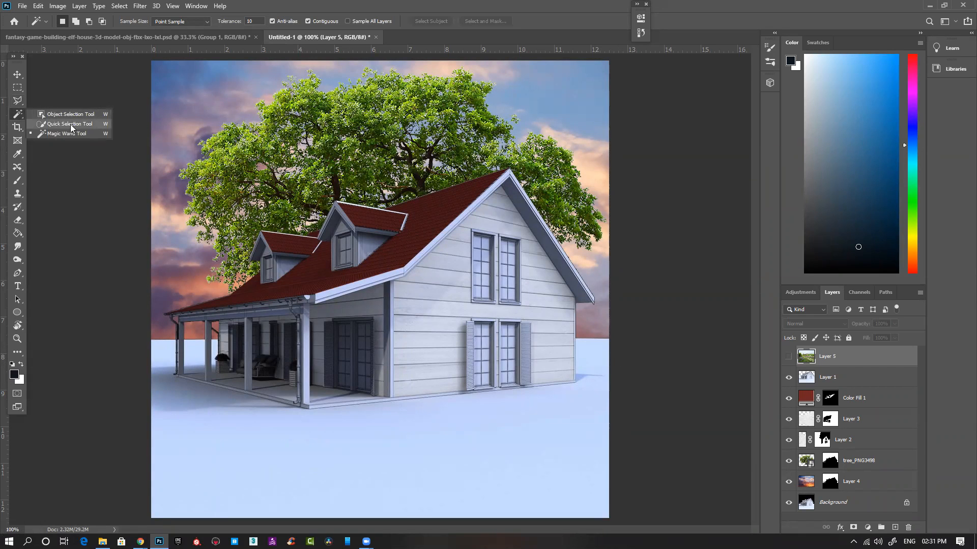
pyautogui.click(71, 115)
pyautogui.moveTo(520, 435); pyautogui.dragTo(462, 485)
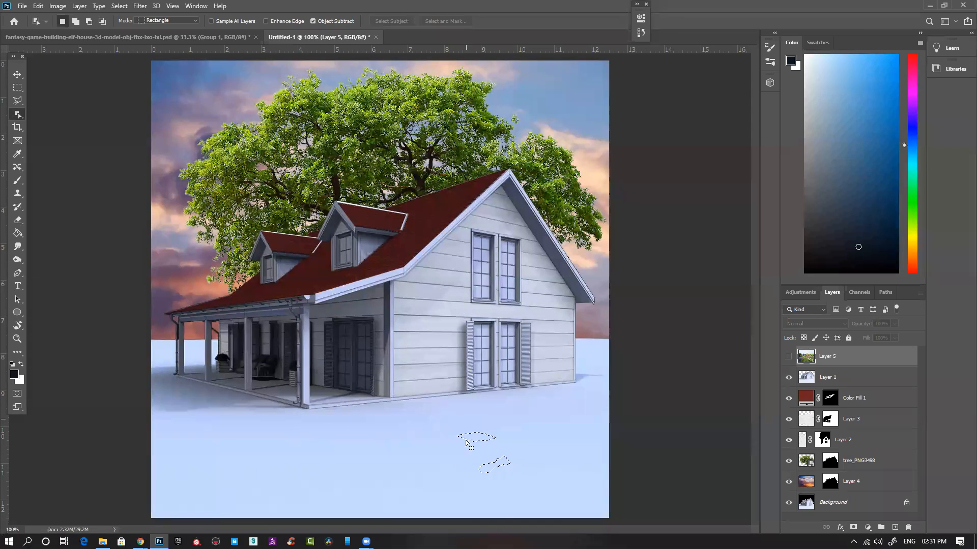
# Try to select the ground around the house with the Quick Selection tool, and clear the selection.
pyautogui.rightClick(21, 115)
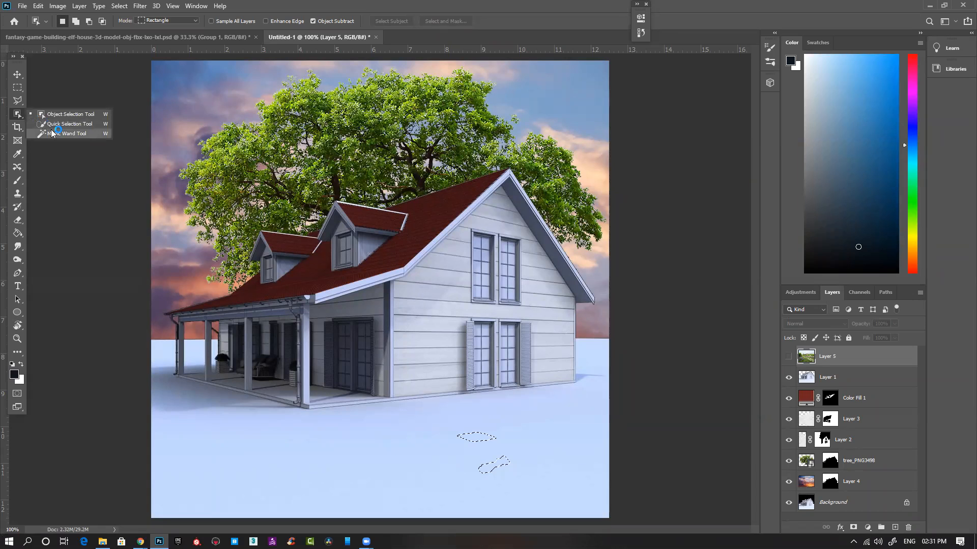
pyautogui.click(59, 126)
pyautogui.hotkey('ctrl', 'd')
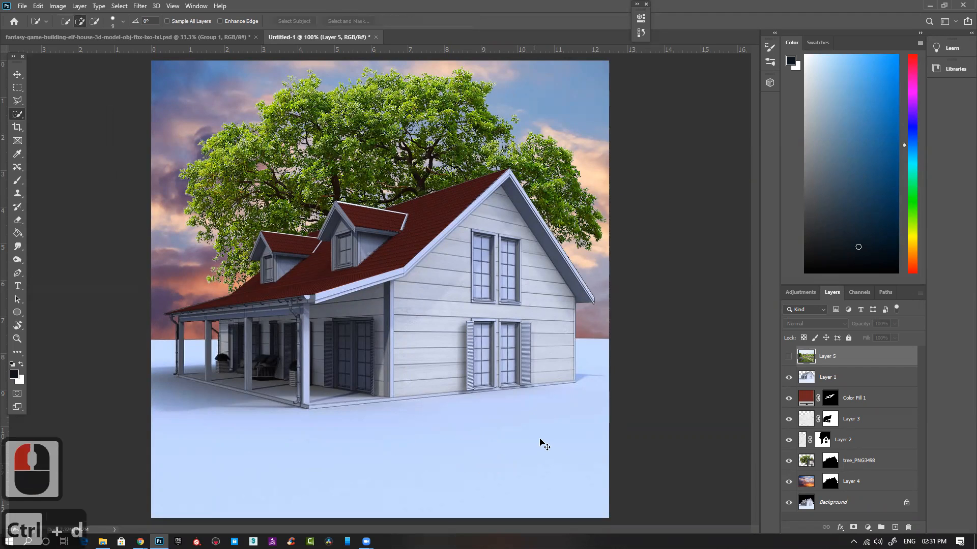
pyautogui.moveTo(591, 359)
pyautogui.mouseDown()
pyautogui.moveTo(586, 415)
pyautogui.moveTo(512, 437)
pyautogui.moveTo(277, 447)
pyautogui.moveTo(213, 432)
pyautogui.moveTo(159, 391)
pyautogui.moveTo(185, 403)
pyautogui.mouseUp()
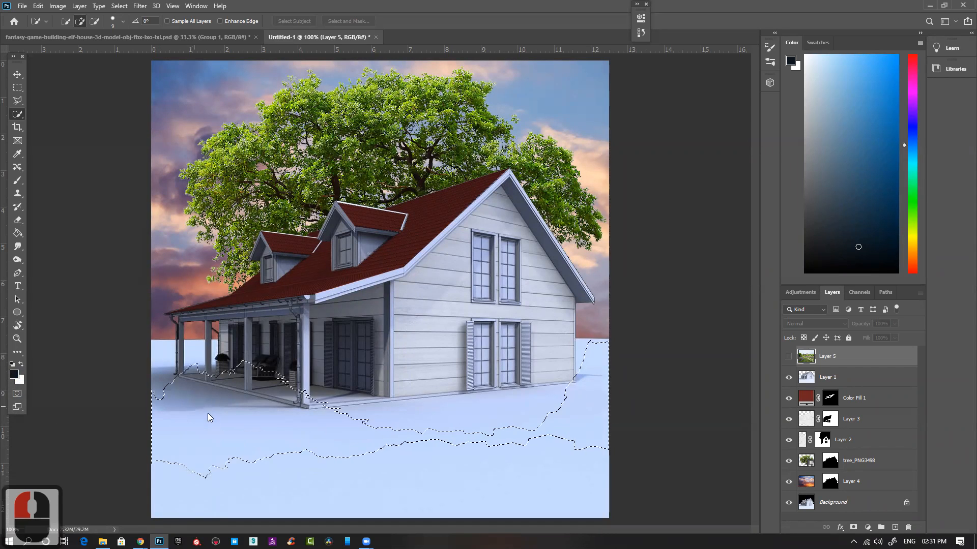
pyautogui.click(184, 401)
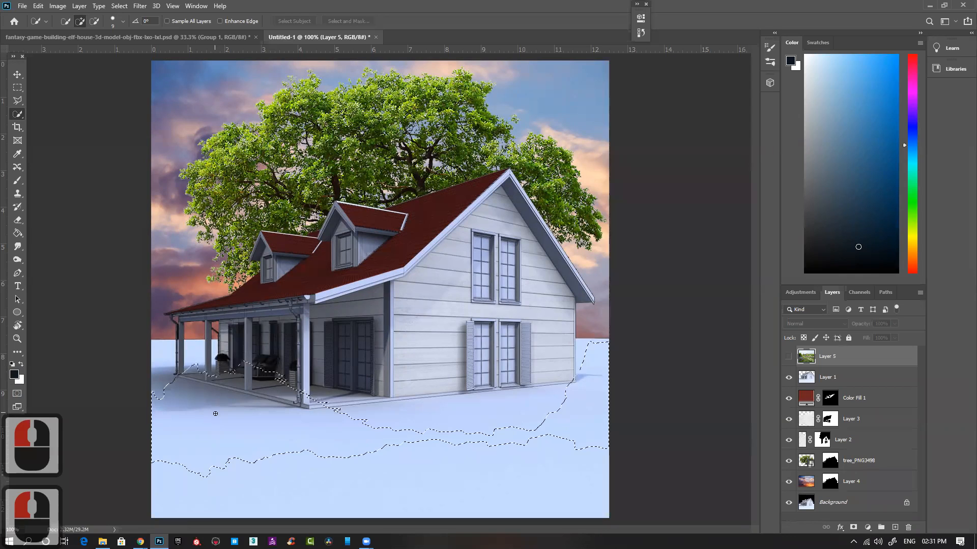
pyautogui.hotkey('ctrl', 'd')
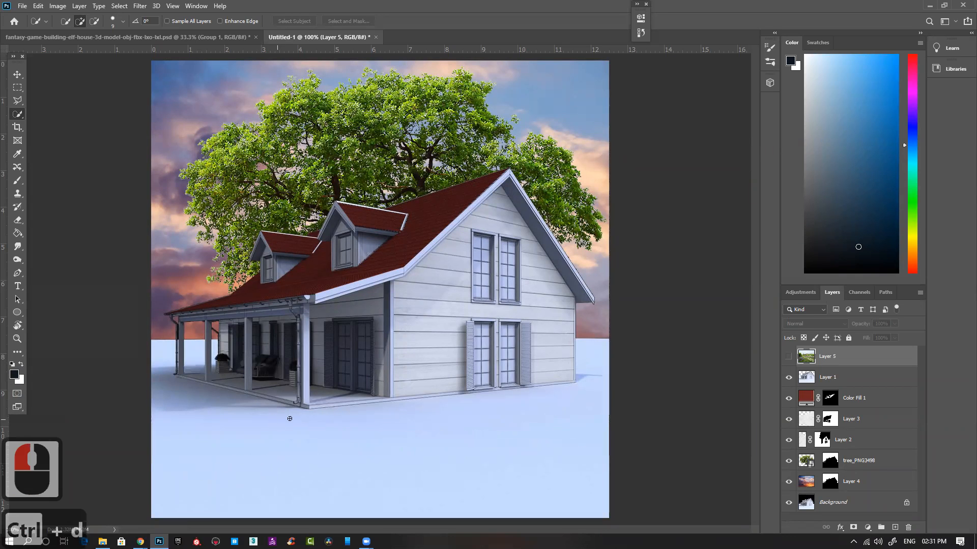
# Start a Polygonal Lasso outline beyond the canvas at the horizon, and follow it to the gable wall and down to the wall's base.
pyautogui.press('l')
pyautogui.hotkey('ctrl', 'space')
pyautogui.keyDown('ctrl'); pyautogui.click(582, 392); pyautogui.keyUp('ctrl')
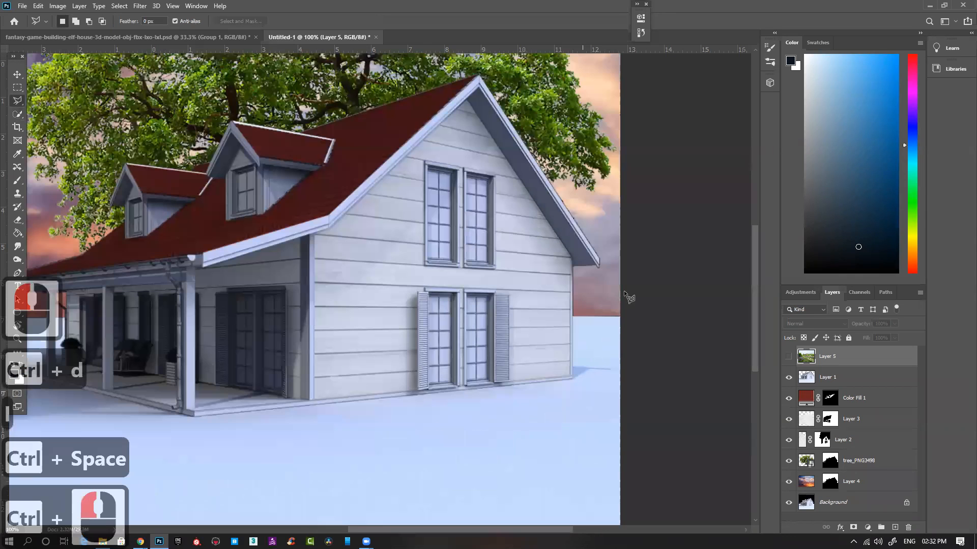
pyautogui.click(640, 285)
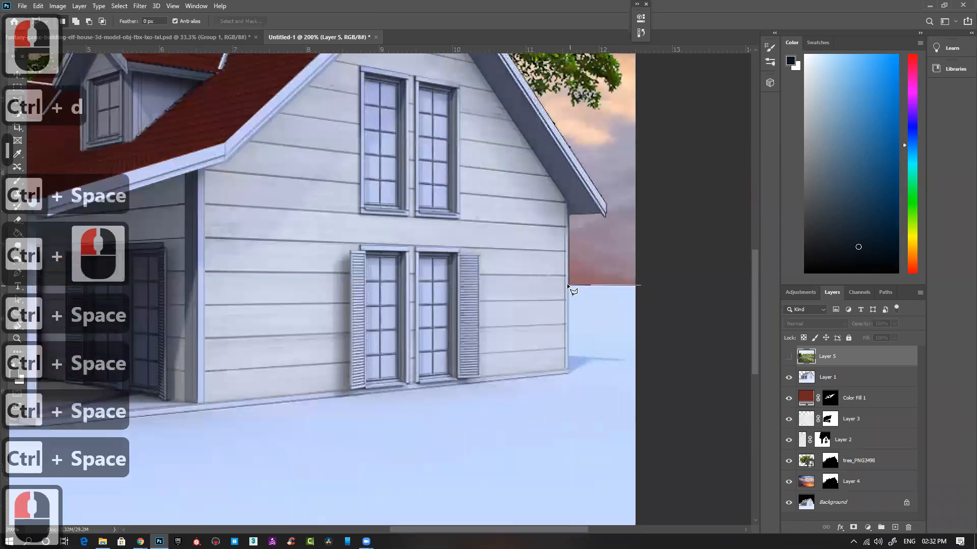
pyautogui.click(567, 285)
pyautogui.click(567, 372)
# Continue the lasso outline along the house base, around the porch's front corner, to the foot of the outer downpipe.
pyautogui.moveTo(416, 366); pyautogui.dragTo(748, 274)
pyautogui.click(367, 334)
pyautogui.moveTo(274, 288); pyautogui.dragTo(552, 351)
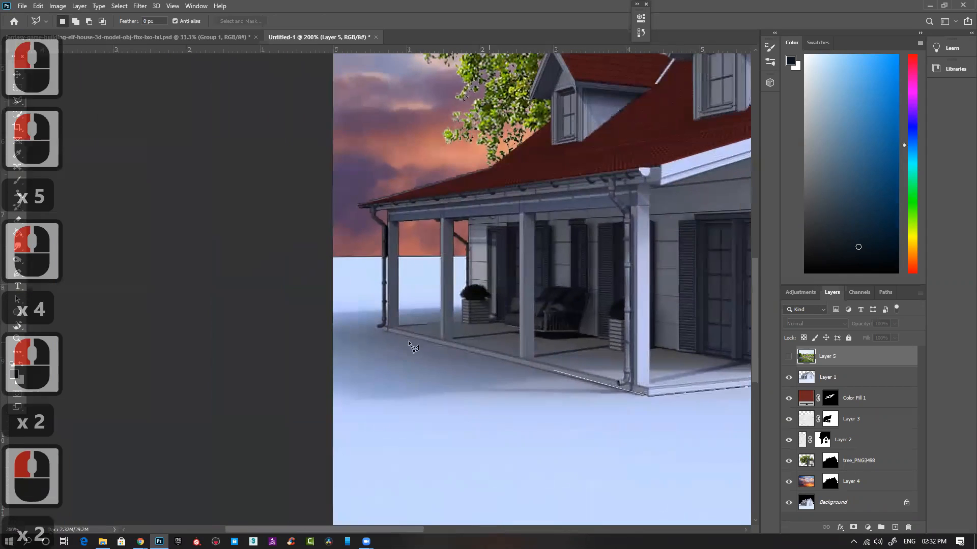
pyautogui.click(382, 329)
pyautogui.click(383, 328)
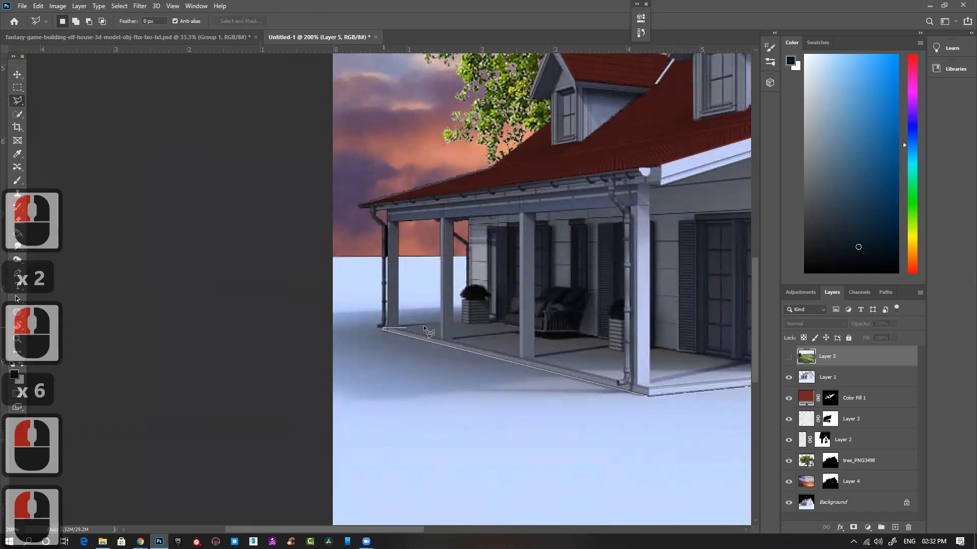
# Trace the porch floor's rear edge, the planter and the wall up to the horizon, and continue the outline past the canvas edge.
pyautogui.click(462, 322)
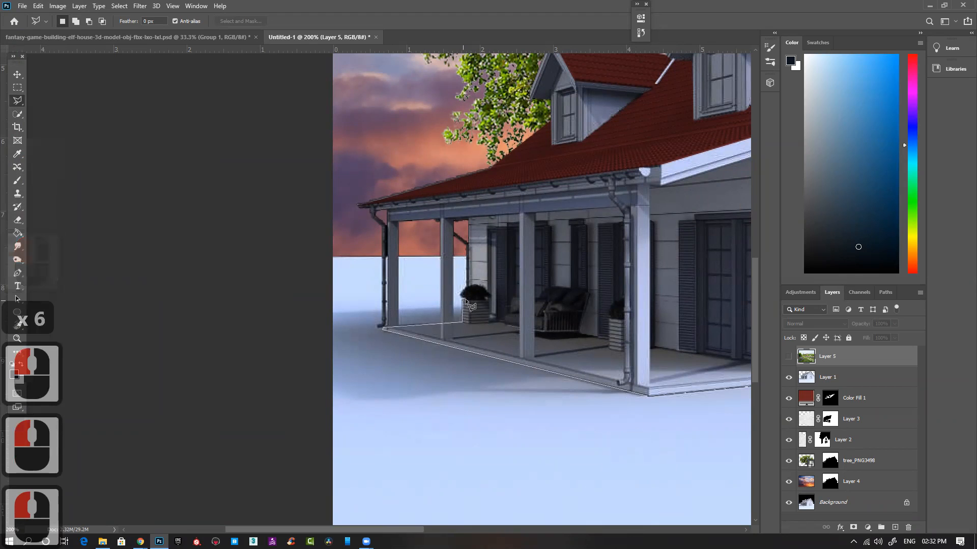
pyautogui.click(462, 295)
pyautogui.click(441, 287)
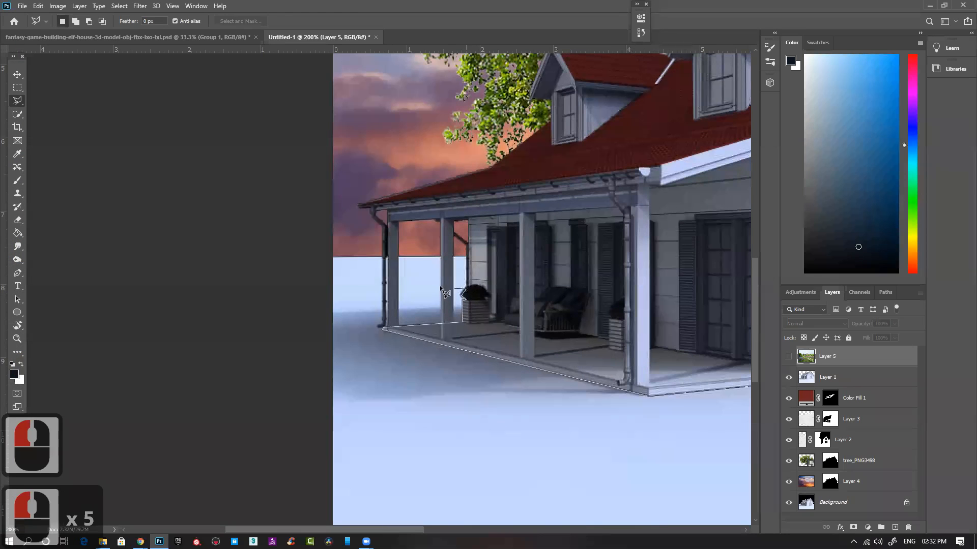
pyautogui.click(466, 258)
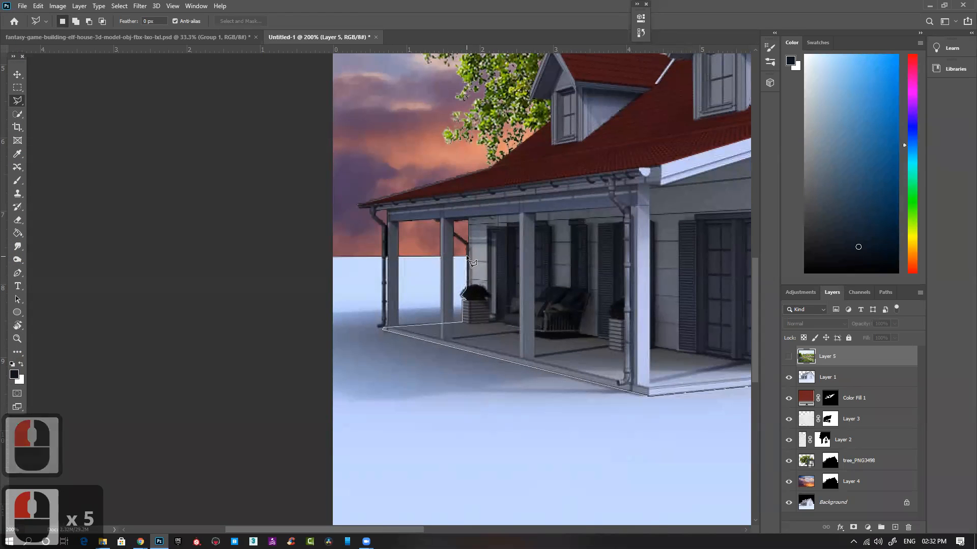
pyautogui.click(321, 258)
# Take the lasso outline around the outside of the canvas below the ground and close it at the horizon to select the ground.
pyautogui.moveTo(283, 373); pyautogui.dragTo(274, 148)
pyautogui.click(288, 461)
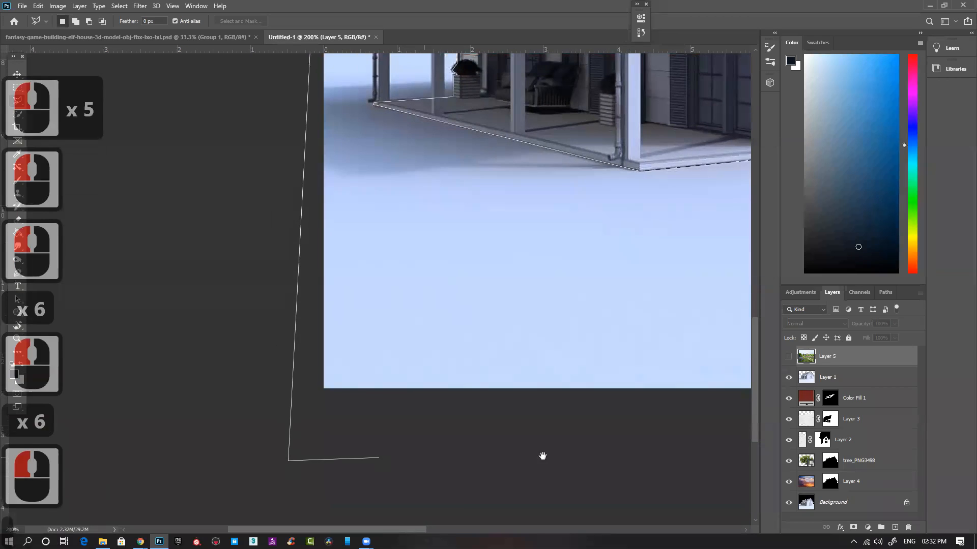
pyautogui.moveTo(679, 445); pyautogui.dragTo(220, 462)
pyautogui.moveTo(601, 452); pyautogui.dragTo(253, 458)
pyautogui.click(498, 477)
pyautogui.doubleClick(504, 127)
pyautogui.scroll(8, 473, 153)
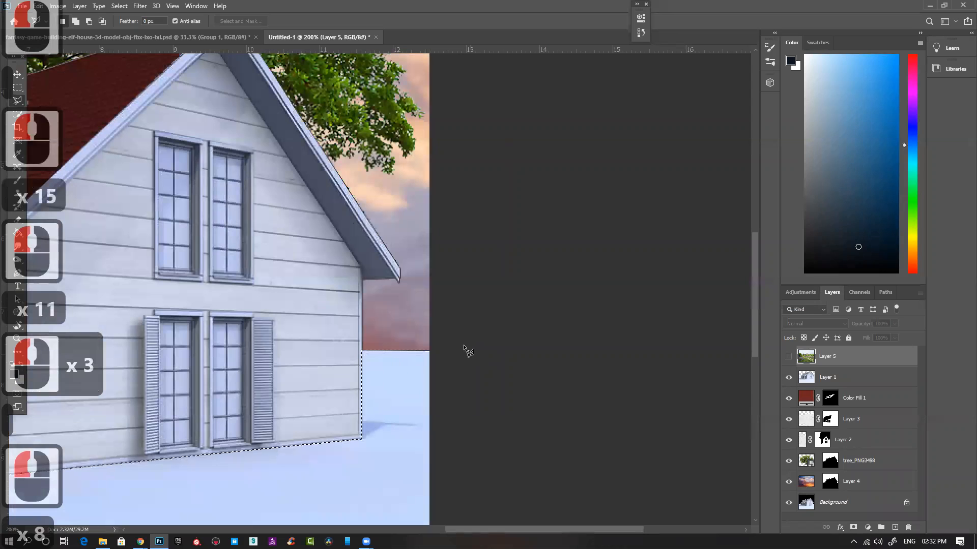
# Show the garden layer again and add a layer mask to it from the ground selection.
pyautogui.click(788, 357)
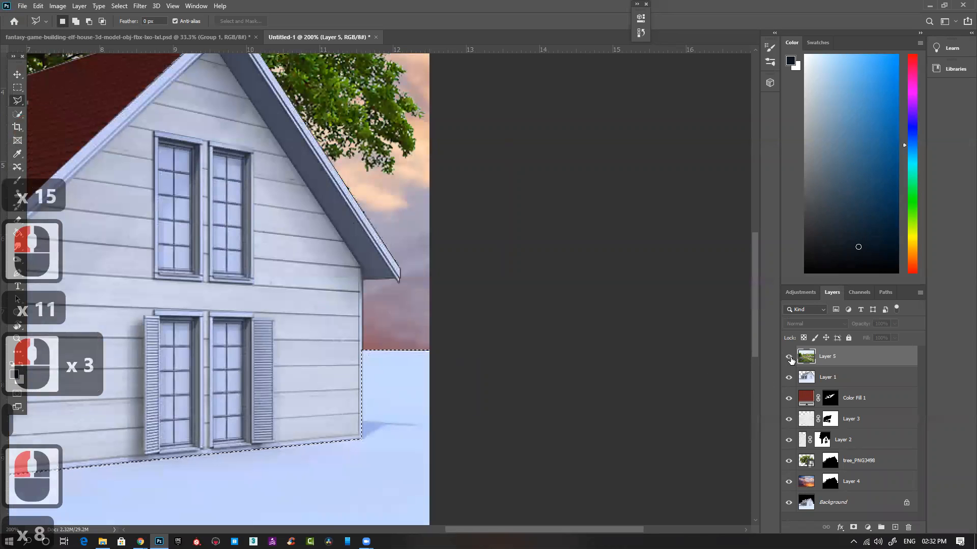
pyautogui.click(789, 358)
pyautogui.hotkey('ctrl', '-')
pyautogui.hotkey('ctrl', '-')
pyautogui.hotkey('ctrl', '-')
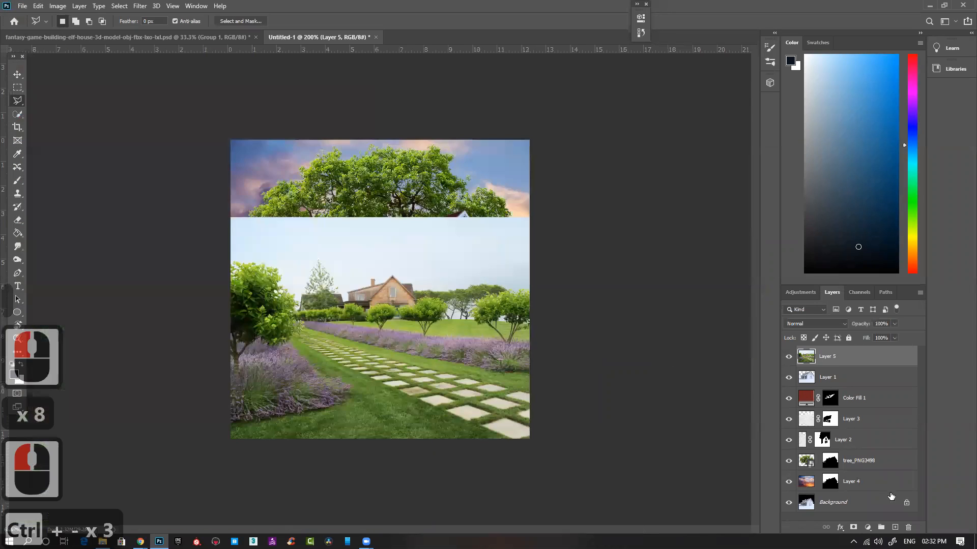
pyautogui.click(854, 529)
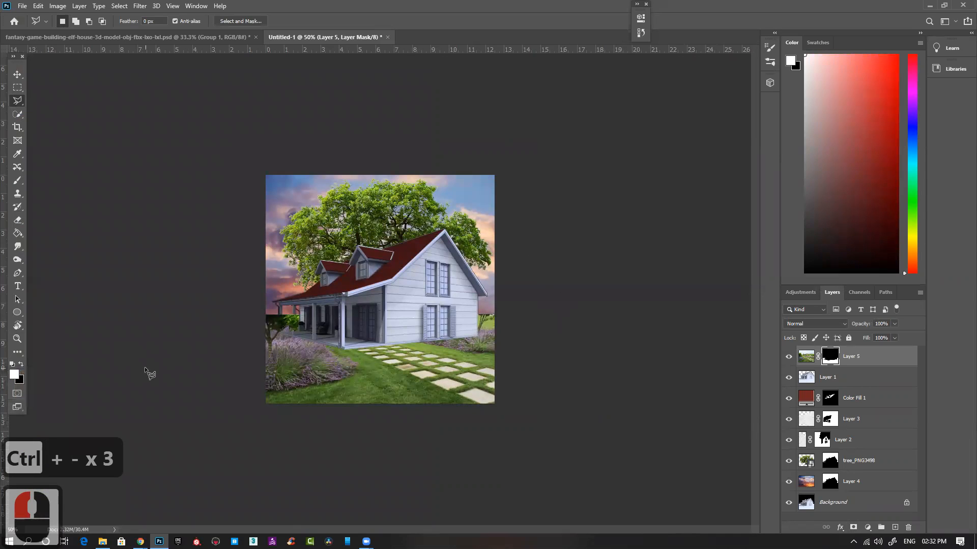
# Outline the covered lower part of the second porch post with the Polygonal Lasso, fill it black on the garden mask, and deselect.
pyautogui.hotkey('ctrl', 'space')
pyautogui.keyDown('ctrl'); pyautogui.click(293, 331); pyautogui.keyUp('ctrl')
pyautogui.keyDown('ctrl'); pyautogui.click(293, 331); pyautogui.keyUp('ctrl')
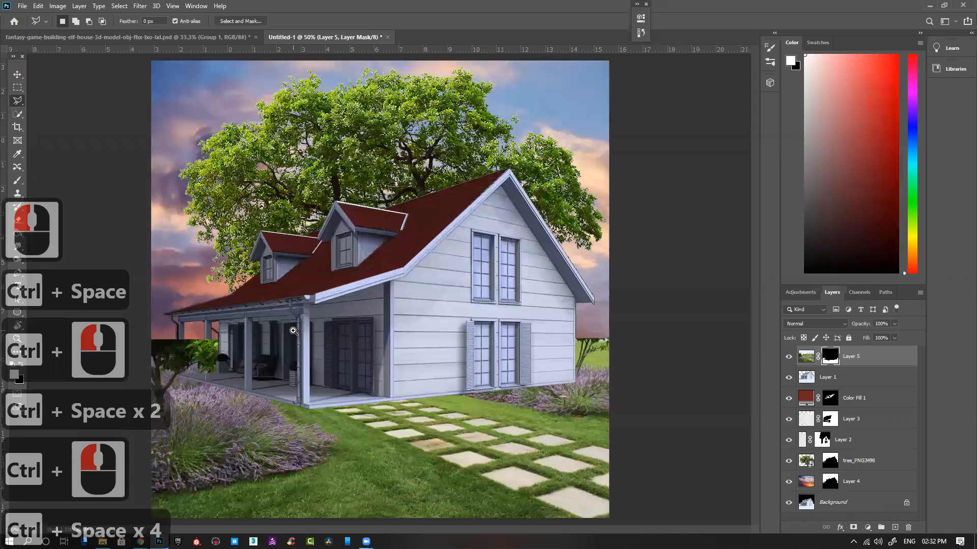
pyautogui.keyDown('ctrl'); pyautogui.click(293, 331); pyautogui.keyUp('ctrl')
pyautogui.keyDown('ctrl'); pyautogui.click(293, 331); pyautogui.keyUp('ctrl')
pyautogui.moveTo(293, 331); pyautogui.dragTo(469, 296)
pyautogui.keyDown('ctrl'); pyautogui.click(409, 309); pyautogui.keyUp('ctrl')
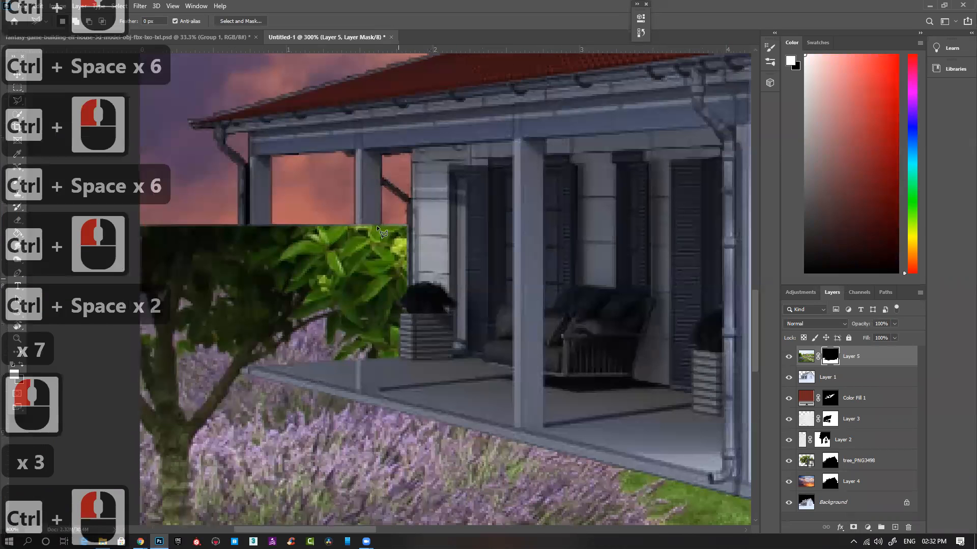
pyautogui.moveTo(380, 221); pyautogui.dragTo(354, 392)
pyautogui.click(355, 393)
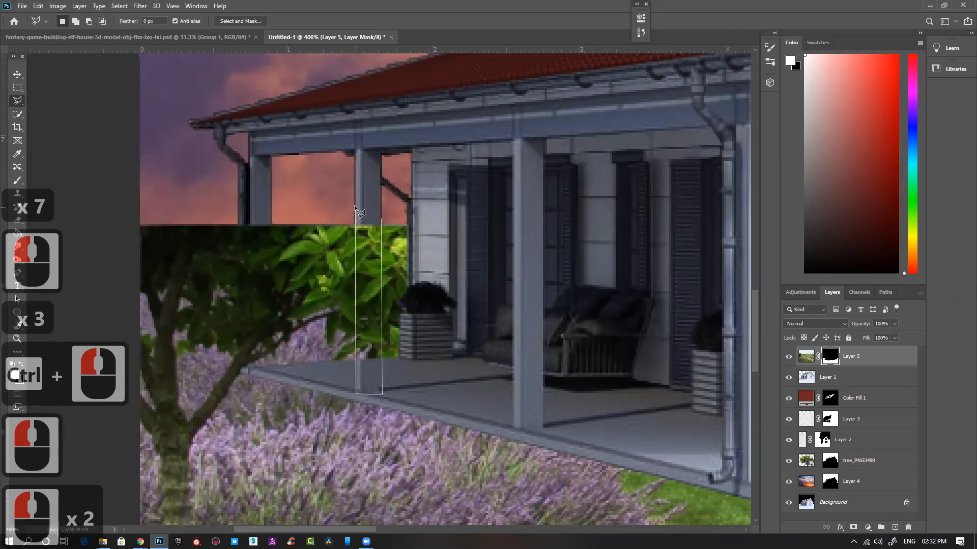
pyautogui.doubleClick(354, 206)
pyautogui.hotkey('ctrl', 'Delete')
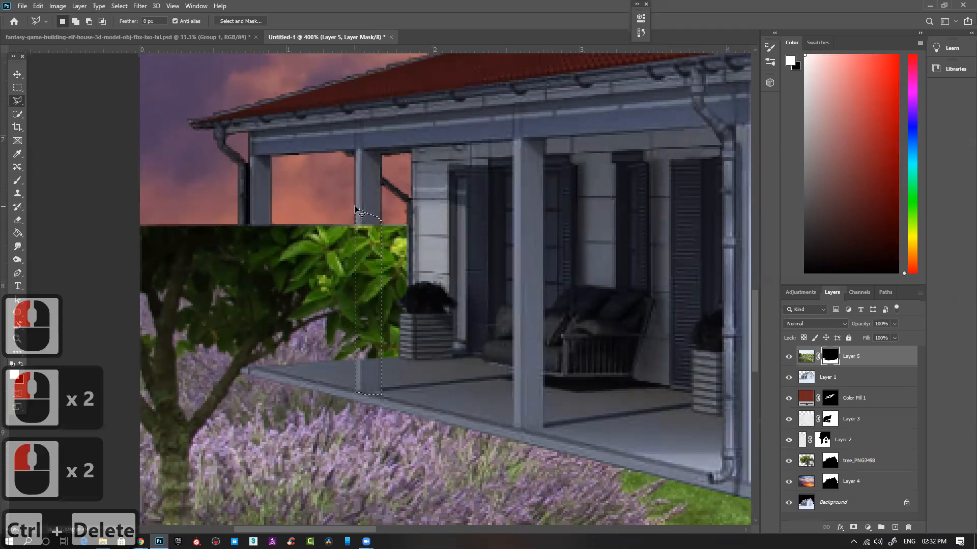
pyautogui.hotkey('ctrl', 'd')
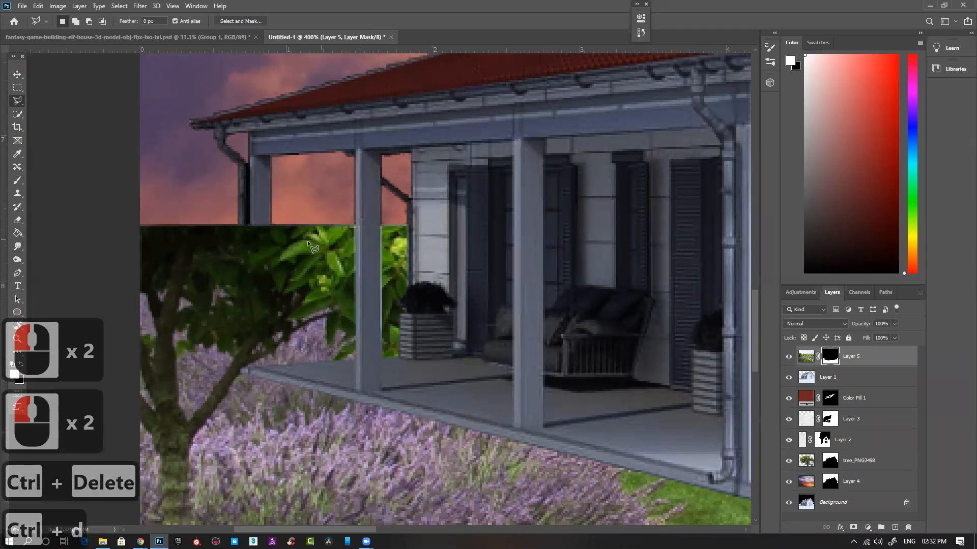
# Outline the covered outer porch post and its downpipe with the lasso, fill the area black on the garden mask, and deselect.
pyautogui.click(270, 224)
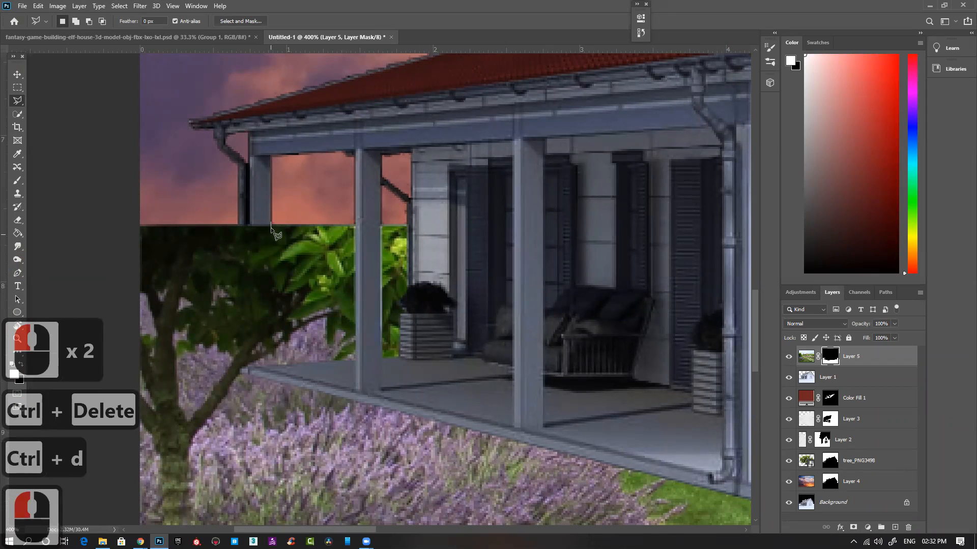
pyautogui.click(267, 374)
pyautogui.click(231, 365)
pyautogui.doubleClick(239, 207)
pyautogui.hotkey('ctrl', 'Delete')
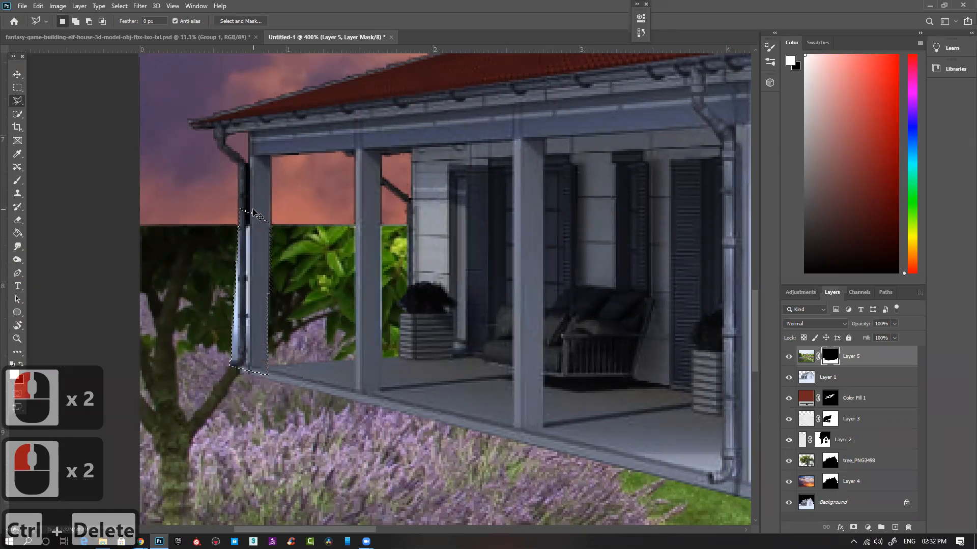
pyautogui.hotkey('ctrl', 'd')
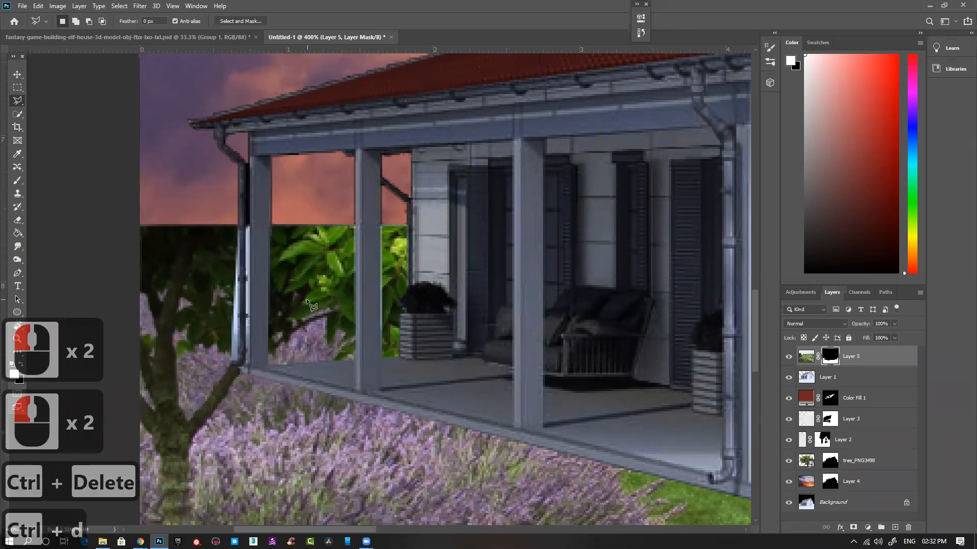
pyautogui.click(238, 227)
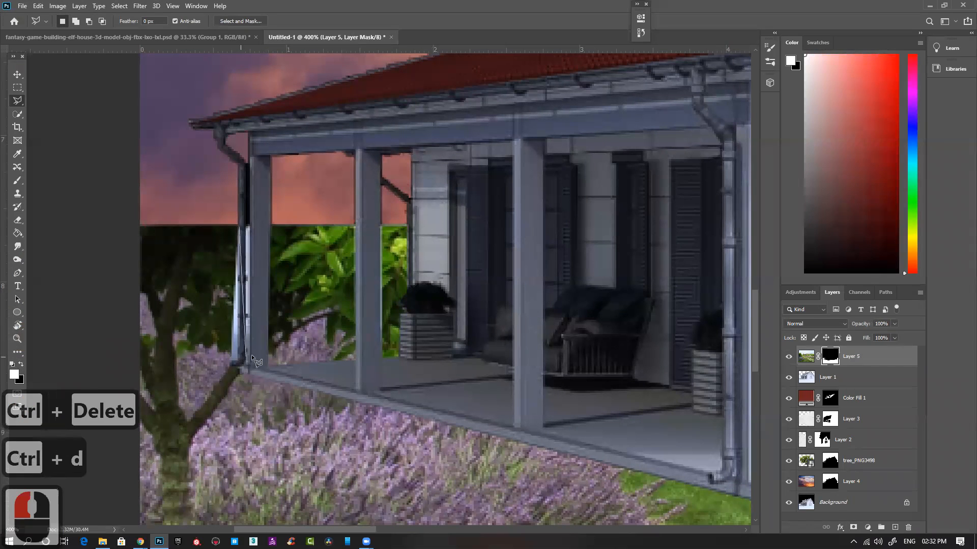
pyautogui.hotkey('ctrl', 'z')
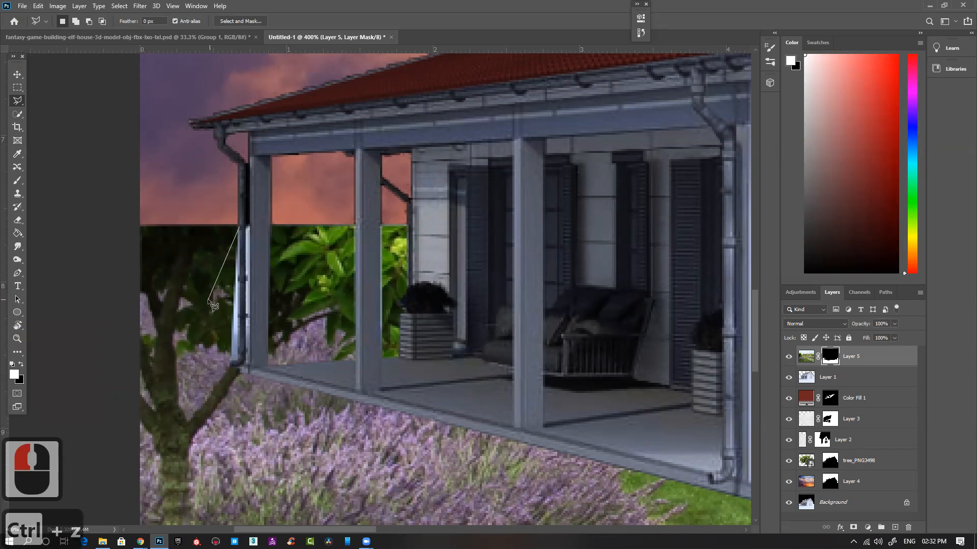
pyautogui.press('Escape')
# Paint white on the garden mask with a small brush over the outer downpipe and post to restore the garden tree there.
pyautogui.hotkey('ctrl', '-')
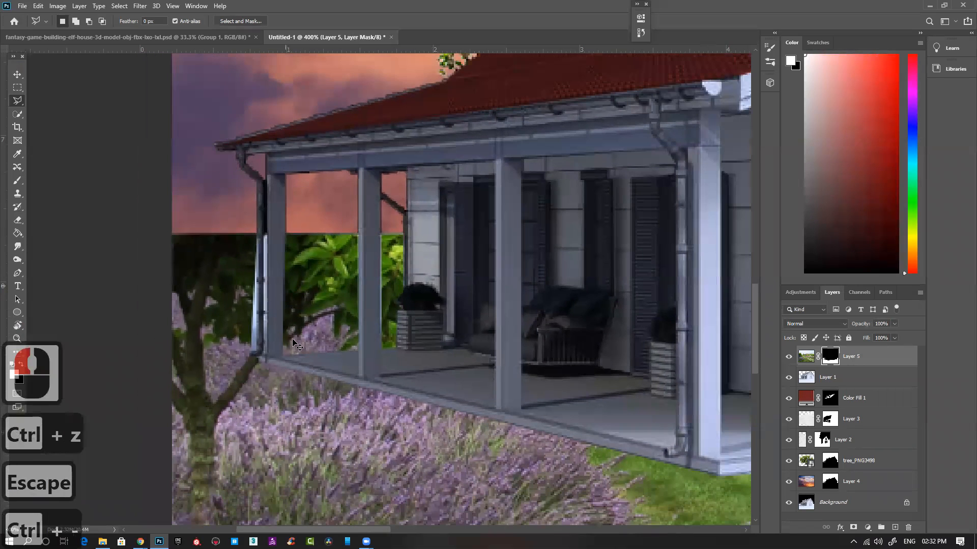
pyautogui.hotkey('ctrl', '-')
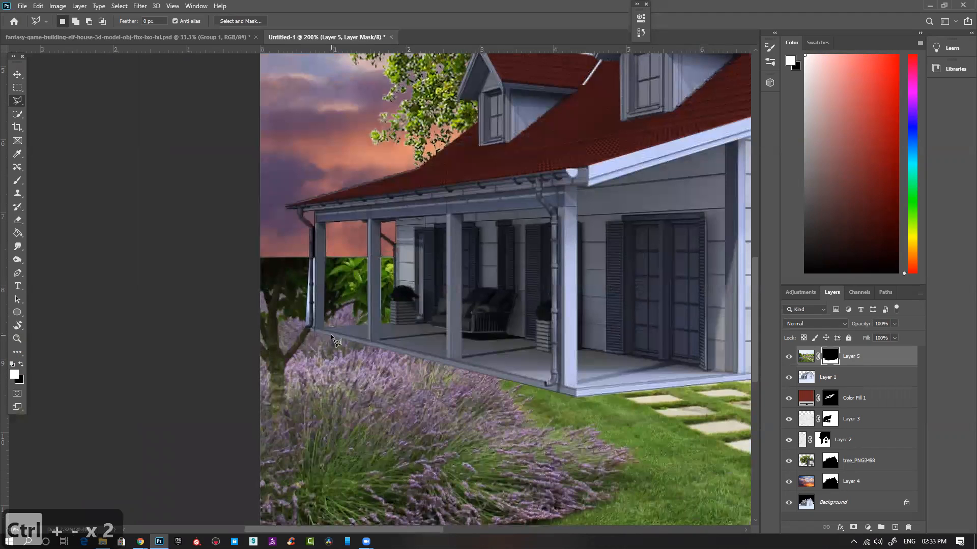
pyautogui.press('b')
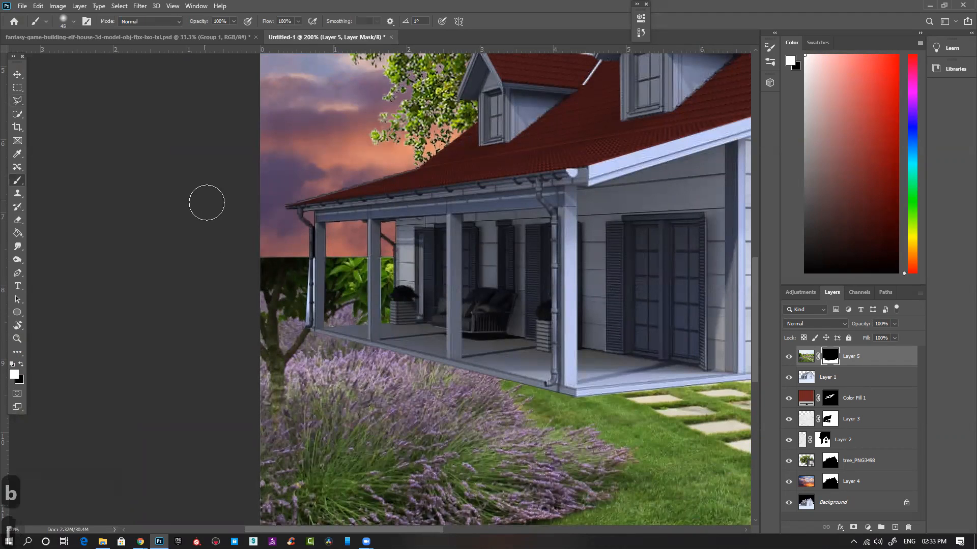
pyautogui.press('[')
pyautogui.press('[')
pyautogui.press('[')
pyautogui.press('[')
pyautogui.press('[')
pyautogui.press('[')
pyautogui.press('[')
pyautogui.press('[')
pyautogui.press('[')
pyautogui.moveTo(304, 330)
pyautogui.mouseDown()
pyautogui.moveTo(350, 232)
pyautogui.moveTo(391, 186)
pyautogui.moveTo(299, 318)
pyautogui.moveTo(326, 278)
pyautogui.moveTo(302, 264)
pyautogui.moveTo(323, 272)
pyautogui.moveTo(392, 260)
pyautogui.moveTo(357, 270)
pyautogui.moveTo(378, 263)
pyautogui.moveTo(373, 303)
pyautogui.mouseUp()
# Paint white on the mask over the second post and, with a larger brush, reveal the garden tree's full crown over porch, roof and sky.
pyautogui.press(']')
pyautogui.press(']')
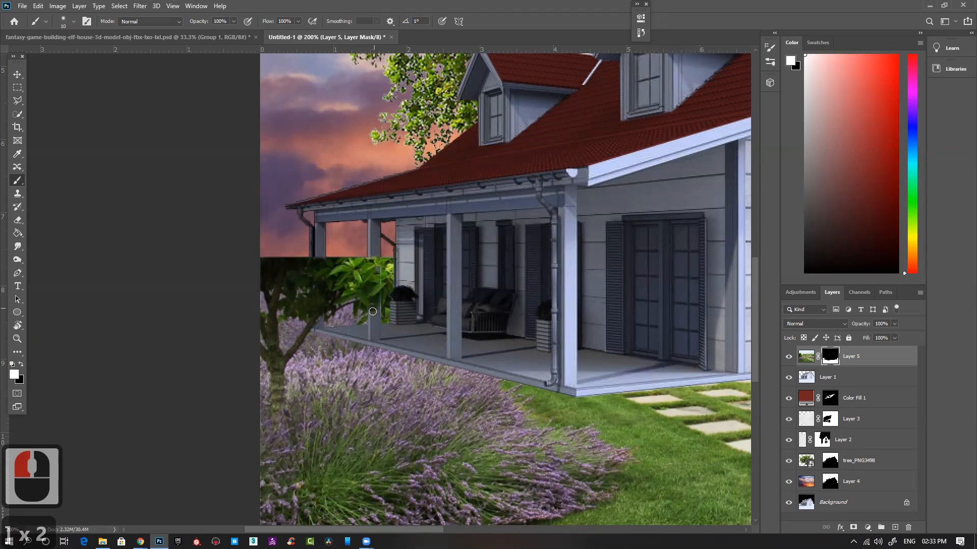
pyautogui.moveTo(377, 280)
pyautogui.mouseDown()
pyautogui.moveTo(379, 333)
pyautogui.moveTo(374, 270)
pyautogui.moveTo(393, 266)
pyautogui.moveTo(393, 289)
pyautogui.moveTo(399, 269)
pyautogui.moveTo(389, 290)
pyautogui.moveTo(403, 297)
pyautogui.moveTo(412, 259)
pyautogui.moveTo(430, 251)
pyautogui.moveTo(397, 264)
pyautogui.moveTo(414, 247)
pyautogui.moveTo(419, 259)
pyautogui.moveTo(406, 247)
pyautogui.moveTo(386, 256)
pyautogui.moveTo(423, 207)
pyautogui.moveTo(382, 200)
pyautogui.moveTo(356, 212)
pyautogui.moveTo(321, 168)
pyautogui.moveTo(380, 195)
pyautogui.moveTo(343, 177)
pyautogui.moveTo(325, 129)
pyautogui.moveTo(299, 138)
pyautogui.moveTo(277, 129)
pyautogui.moveTo(335, 129)
pyautogui.moveTo(354, 143)
pyautogui.moveTo(368, 135)
pyautogui.moveTo(400, 194)
pyautogui.moveTo(437, 216)
pyautogui.moveTo(398, 191)
pyautogui.moveTo(352, 113)
pyautogui.moveTo(379, 126)
pyautogui.moveTo(341, 96)
pyautogui.moveTo(309, 91)
pyautogui.moveTo(263, 104)
pyautogui.moveTo(323, 142)
pyautogui.moveTo(349, 223)
pyautogui.moveTo(436, 302)
pyautogui.moveTo(391, 357)
pyautogui.moveTo(362, 341)
pyautogui.mouseUp()
pyautogui.press(']')
pyautogui.press(']')
pyautogui.press(']')
pyautogui.press(']')
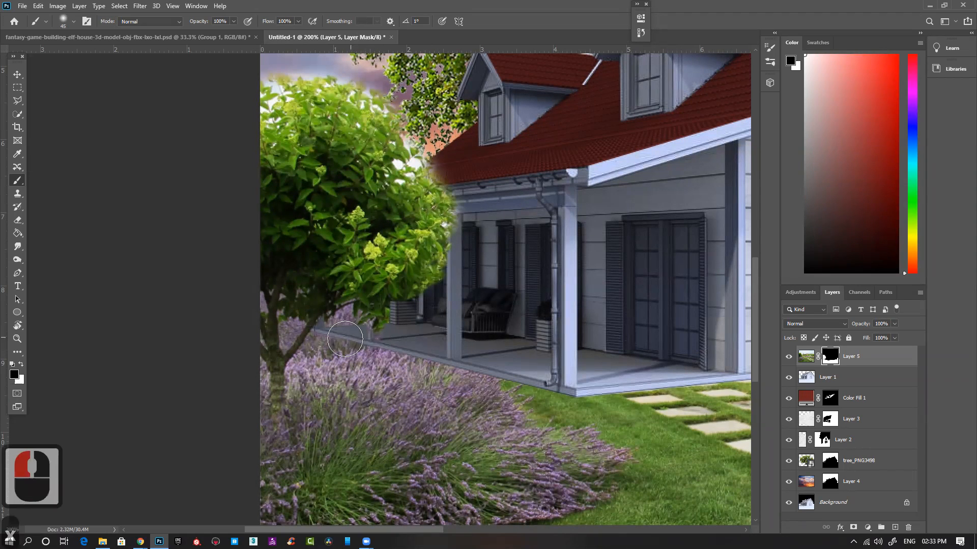
# Switch to black and, with a small brush, mask out the tree's blurry lower edge around the planter and the shutters behind it.
pyautogui.press('x')
pyautogui.keyDown('ctrl'); pyautogui.click(368, 344); pyautogui.keyUp('ctrl')
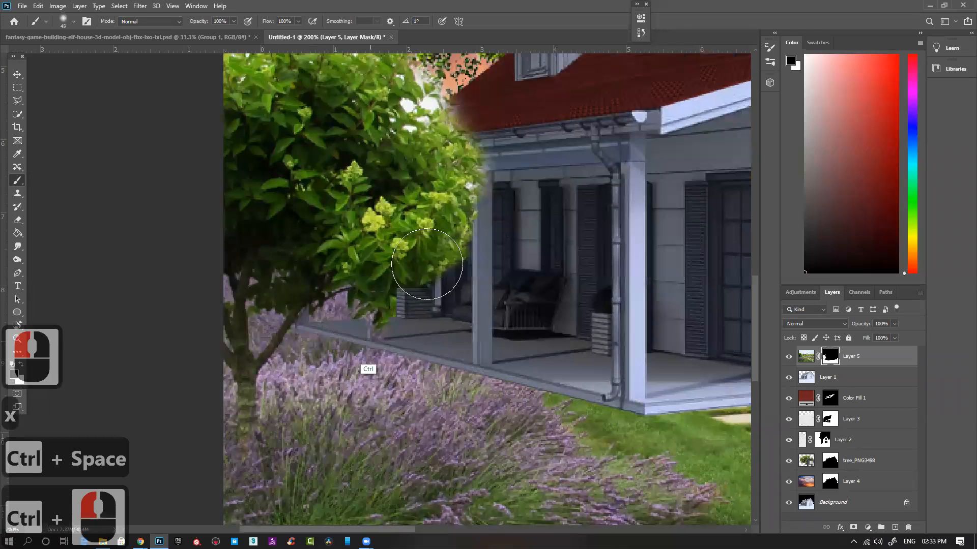
pyautogui.keyDown('ctrl'); pyautogui.click(389, 331); pyautogui.keyUp('ctrl')
pyautogui.moveTo(405, 323)
pyautogui.mouseDown()
pyautogui.moveTo(405, 334)
pyautogui.moveTo(358, 313)
pyautogui.moveTo(370, 302)
pyautogui.mouseUp()
pyautogui.press('[')
pyautogui.press('[')
pyautogui.press('[')
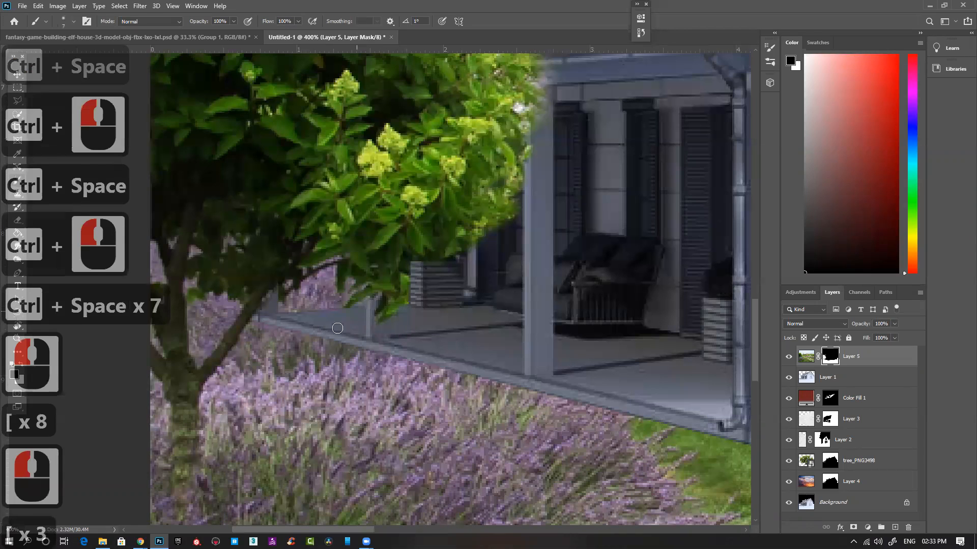
pyautogui.press('[')
pyautogui.press('[')
pyautogui.click(362, 298)
pyautogui.hotkey('ctrl', 'z')
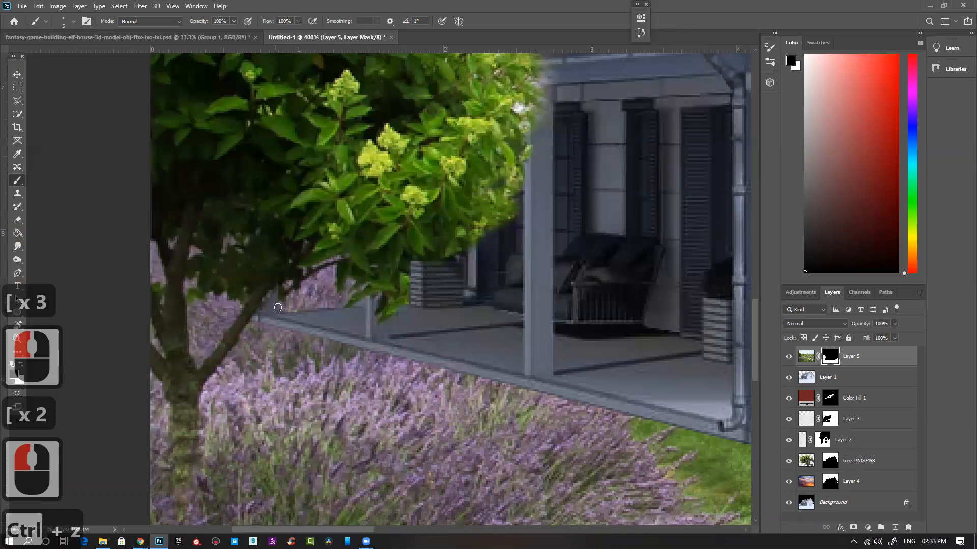
pyautogui.moveTo(302, 206); pyautogui.dragTo(394, 325)
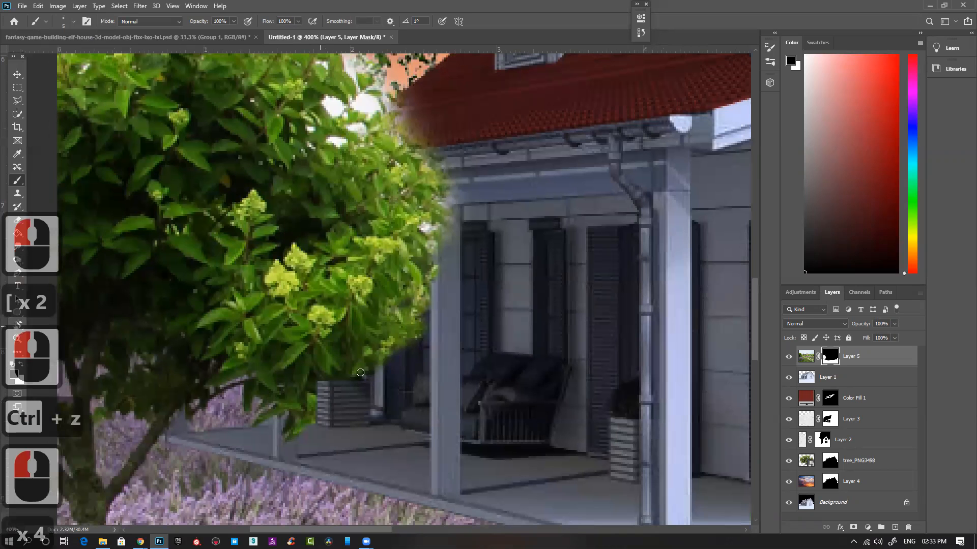
pyautogui.click(371, 349)
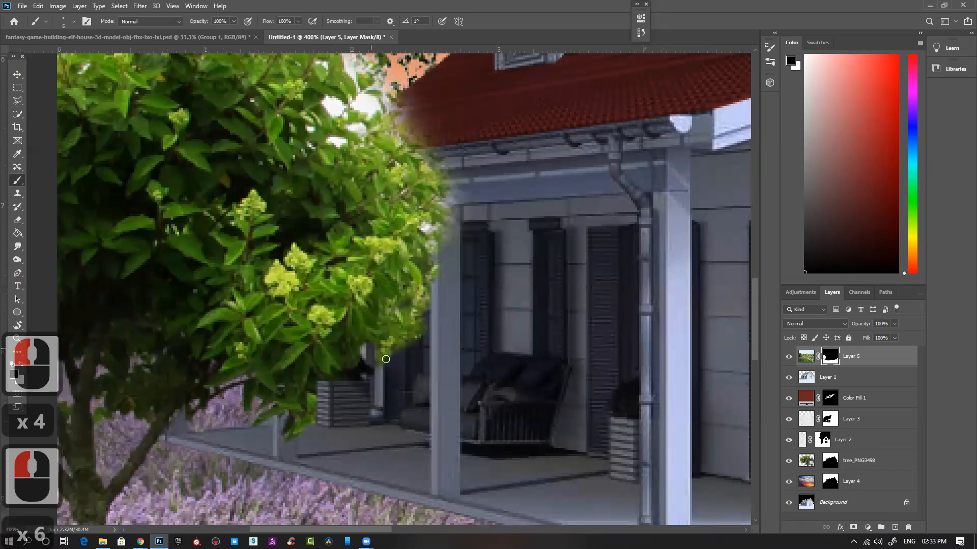
pyautogui.moveTo(393, 341); pyautogui.dragTo(413, 338)
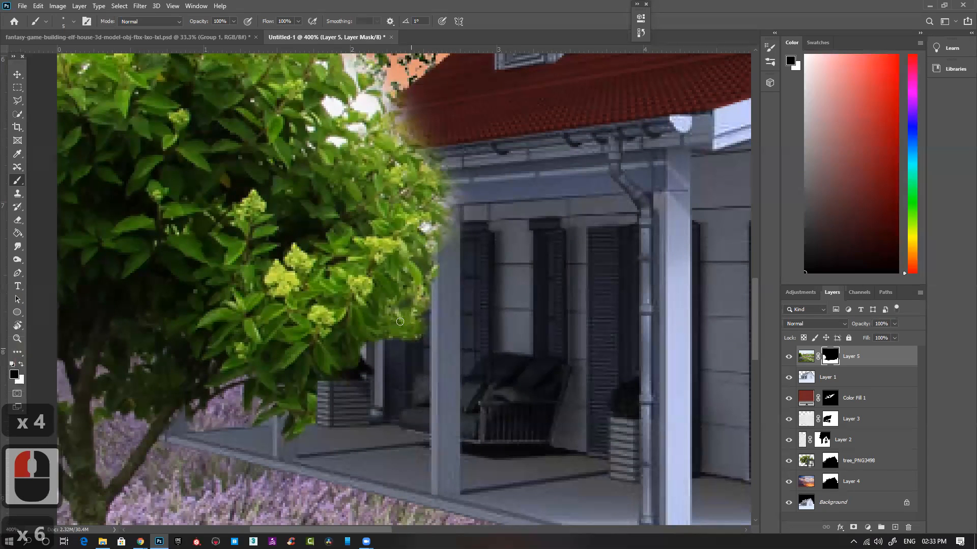
# Mask out the garden tree's soft fringe along the porch post, the beam, the gutter and the lower corner of the roof.
pyautogui.moveTo(412, 310)
pyautogui.mouseDown()
pyautogui.moveTo(406, 302)
pyautogui.moveTo(438, 231)
pyautogui.moveTo(457, 234)
pyautogui.moveTo(450, 205)
pyautogui.moveTo(450, 281)
pyautogui.mouseUp()
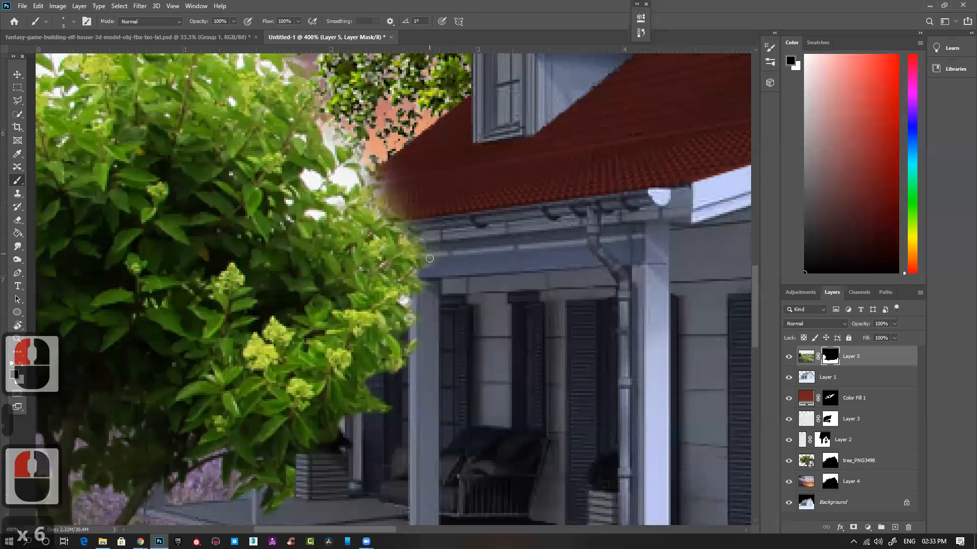
pyautogui.moveTo(410, 225)
pyautogui.mouseDown()
pyautogui.moveTo(389, 220)
pyautogui.moveTo(415, 203)
pyautogui.mouseUp()
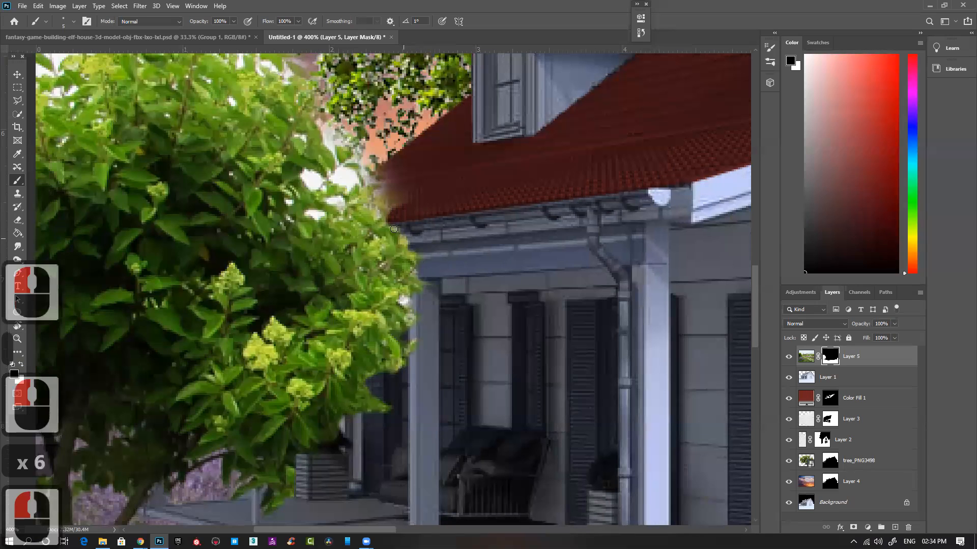
pyautogui.press(']')
pyautogui.press(']')
pyautogui.press(']')
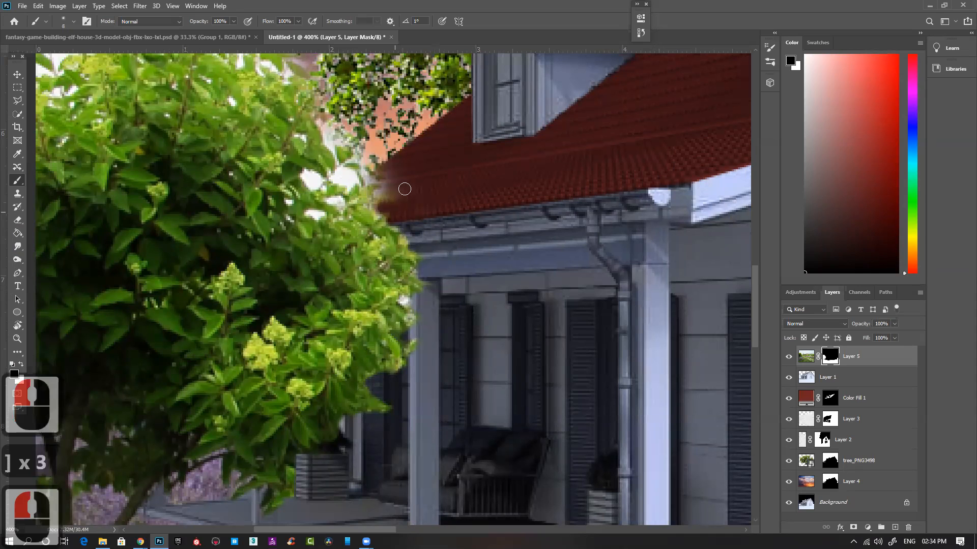
pyautogui.moveTo(382, 210)
pyautogui.mouseDown()
pyautogui.moveTo(398, 178)
pyautogui.moveTo(368, 177)
pyautogui.moveTo(382, 149)
pyautogui.mouseUp()
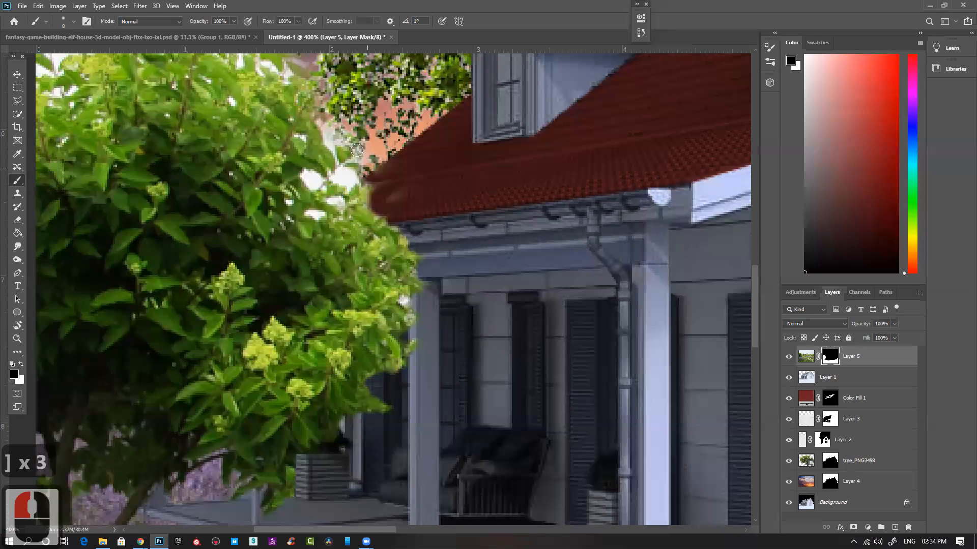
# Paint black on the mask over the pale sky remnants along the crown's side facing the roof, revealing the sunset between the leaves.
pyautogui.moveTo(340, 182)
pyautogui.mouseDown()
pyautogui.moveTo(382, 166)
pyautogui.moveTo(358, 136)
pyautogui.moveTo(331, 145)
pyautogui.moveTo(337, 174)
pyautogui.moveTo(310, 175)
pyautogui.moveTo(315, 187)
pyautogui.moveTo(303, 176)
pyautogui.moveTo(334, 136)
pyautogui.moveTo(318, 112)
pyautogui.moveTo(337, 98)
pyautogui.mouseUp()
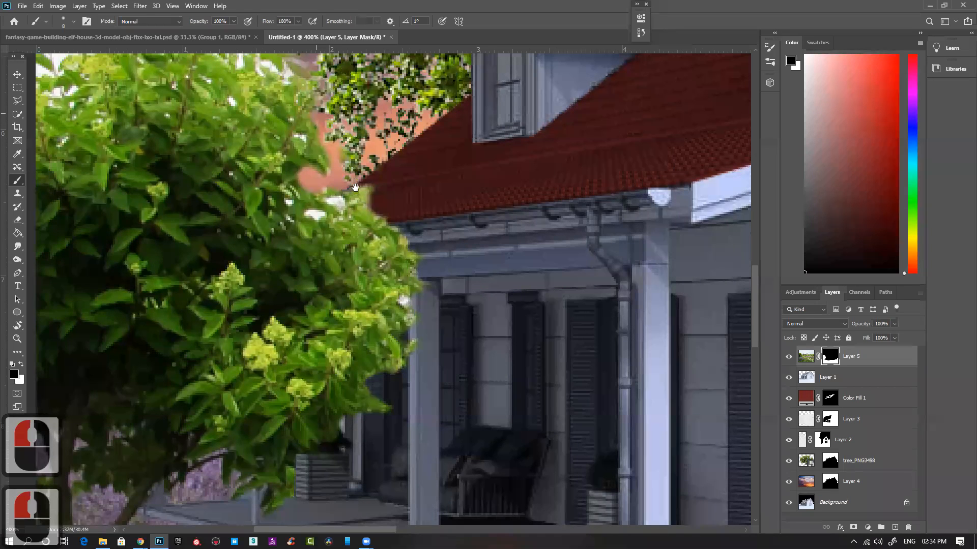
pyautogui.scroll(7, 355, 187)
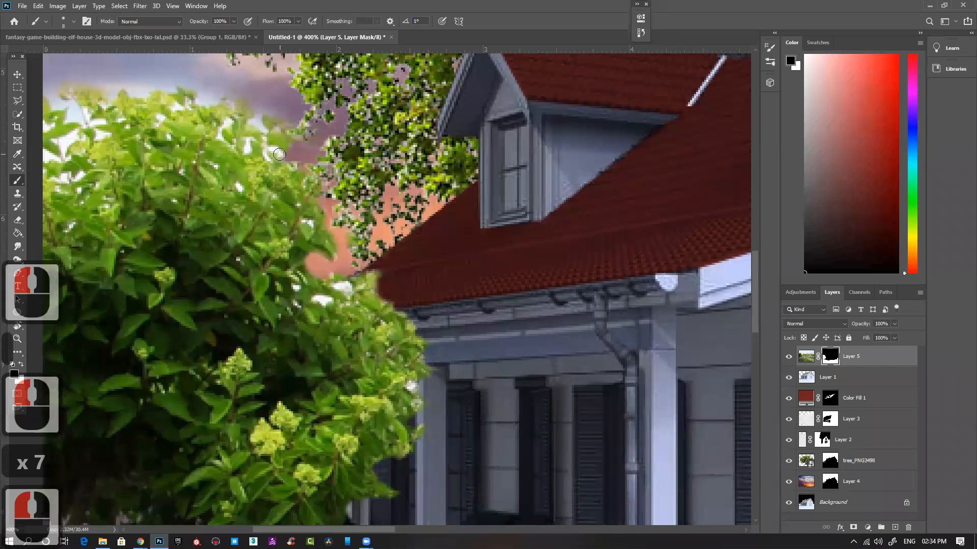
pyautogui.moveTo(245, 110)
pyautogui.mouseDown()
pyautogui.moveTo(263, 127)
pyautogui.moveTo(250, 117)
pyautogui.moveTo(266, 130)
pyautogui.moveTo(261, 106)
pyautogui.moveTo(295, 124)
pyautogui.moveTo(336, 118)
pyautogui.mouseUp()
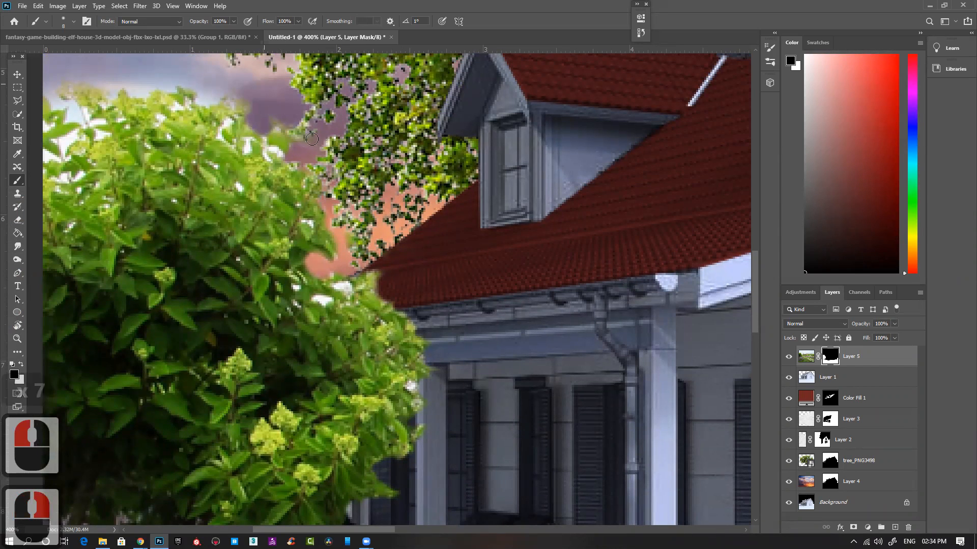
pyautogui.moveTo(295, 151)
pyautogui.mouseDown()
pyautogui.moveTo(271, 145)
pyautogui.moveTo(279, 155)
pyautogui.moveTo(260, 138)
pyautogui.moveTo(265, 127)
pyautogui.moveTo(286, 145)
pyautogui.moveTo(275, 159)
pyautogui.moveTo(264, 154)
pyautogui.moveTo(275, 125)
pyautogui.moveTo(316, 140)
pyautogui.moveTo(237, 95)
pyautogui.moveTo(251, 130)
pyautogui.moveTo(254, 108)
pyautogui.moveTo(231, 93)
pyautogui.moveTo(217, 129)
pyautogui.moveTo(232, 147)
pyautogui.moveTo(219, 131)
pyautogui.moveTo(228, 125)
pyautogui.moveTo(217, 97)
pyautogui.moveTo(200, 102)
pyautogui.moveTo(198, 89)
pyautogui.moveTo(316, 64)
pyautogui.moveTo(135, 97)
pyautogui.moveTo(58, 82)
pyautogui.moveTo(181, 86)
pyautogui.moveTo(97, 74)
pyautogui.mouseUp()
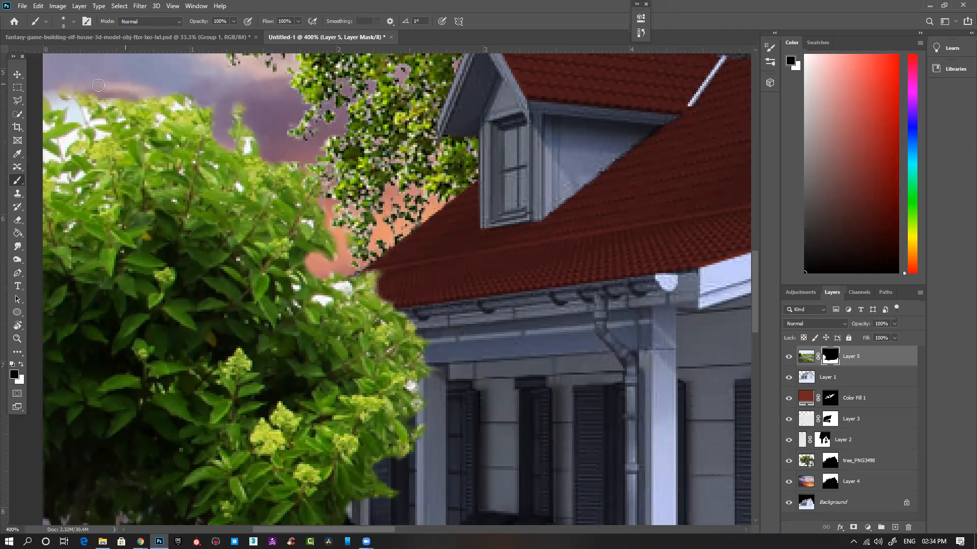
# Mask out the leftover pale sky around the top of the garden tree's crown and down to the canvas edge.
pyautogui.moveTo(182, 78); pyautogui.dragTo(193, 140)
pyautogui.moveTo(138, 110); pyautogui.dragTo(145, 117)
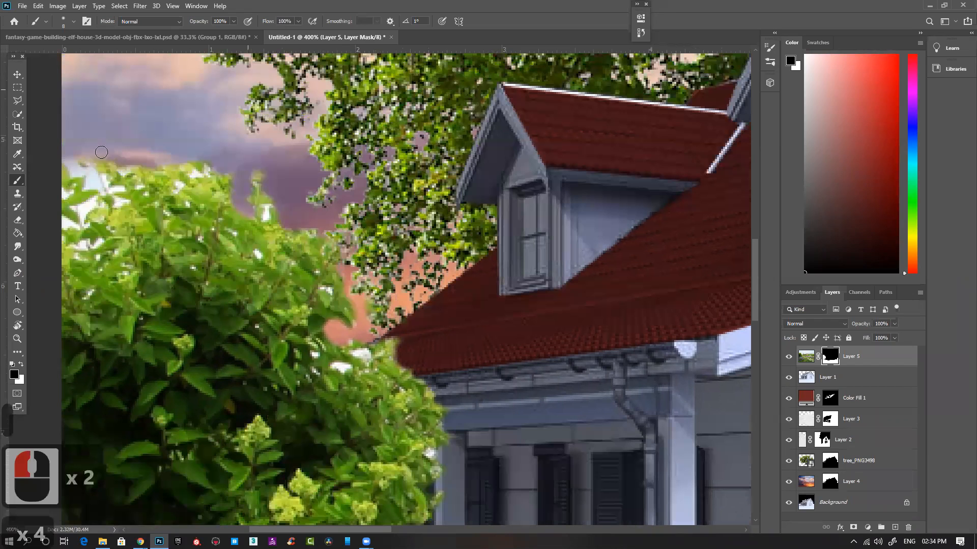
pyautogui.moveTo(98, 174)
pyautogui.mouseDown()
pyautogui.moveTo(87, 156)
pyautogui.moveTo(97, 172)
pyautogui.moveTo(62, 165)
pyautogui.moveTo(88, 178)
pyautogui.moveTo(77, 186)
pyautogui.moveTo(98, 195)
pyautogui.moveTo(78, 221)
pyautogui.moveTo(49, 226)
pyautogui.moveTo(67, 213)
pyautogui.moveTo(79, 191)
pyautogui.mouseUp()
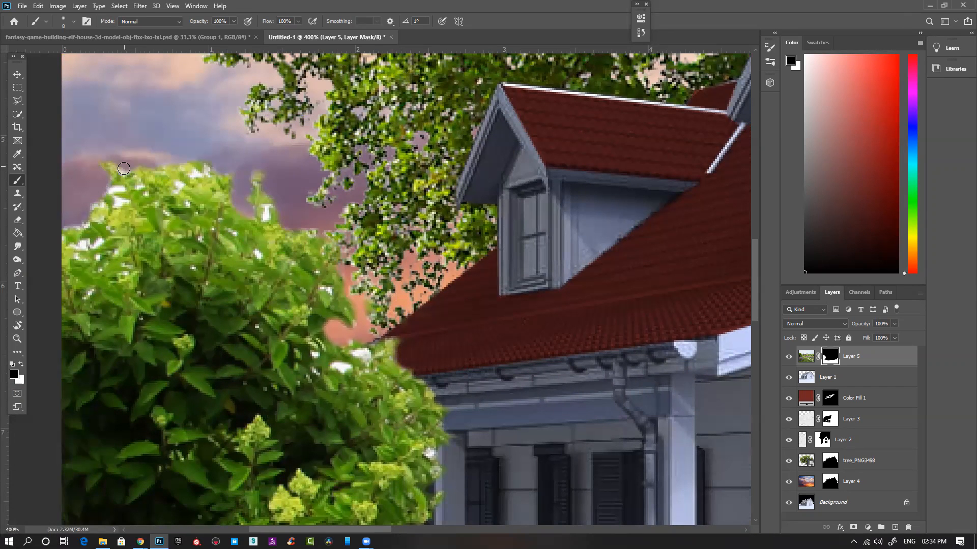
pyautogui.moveTo(180, 135); pyautogui.dragTo(182, 133)
pyautogui.hotkey('ctrl', '-')
pyautogui.hotkey('ctrl', '-')
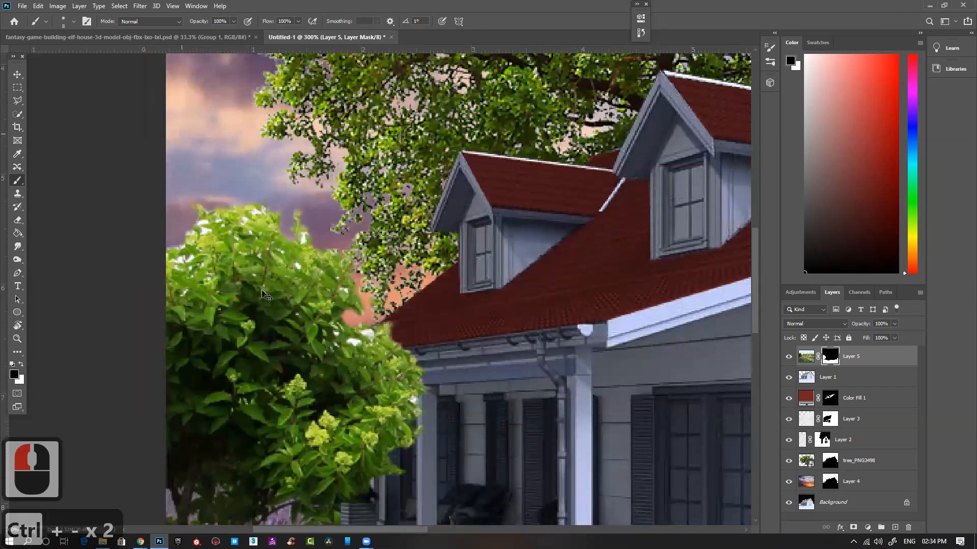
# With a small white brush on Layer 5's mask, reveal the lavender bed along the wall base below the lower windows to the house corner.
pyautogui.hotkey('ctrl', '-')
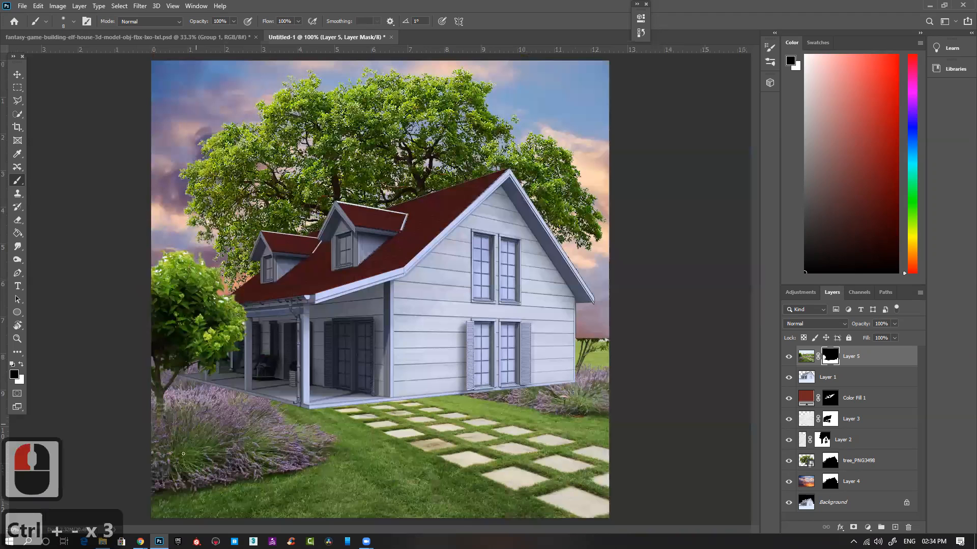
pyautogui.keyDown('ctrl'); pyautogui.click(522, 415); pyautogui.keyUp('ctrl')
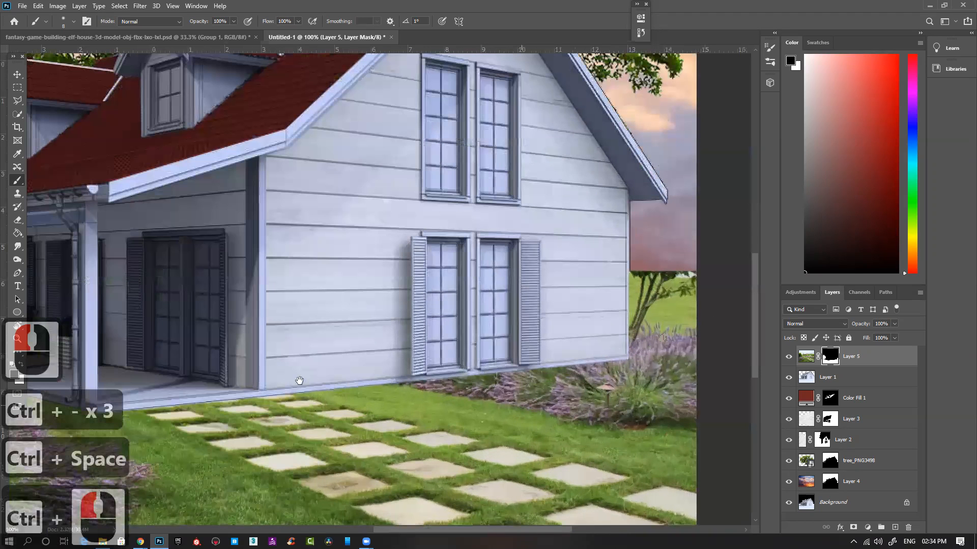
pyautogui.keyDown('ctrl'); pyautogui.click(347, 381); pyautogui.keyUp('ctrl')
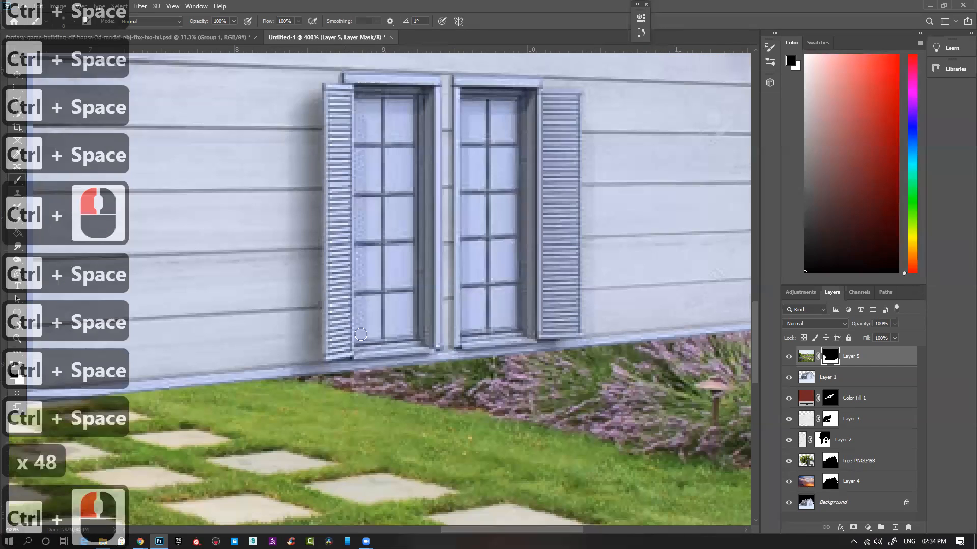
pyautogui.press('[')
pyautogui.moveTo(332, 377); pyautogui.dragTo(312, 370)
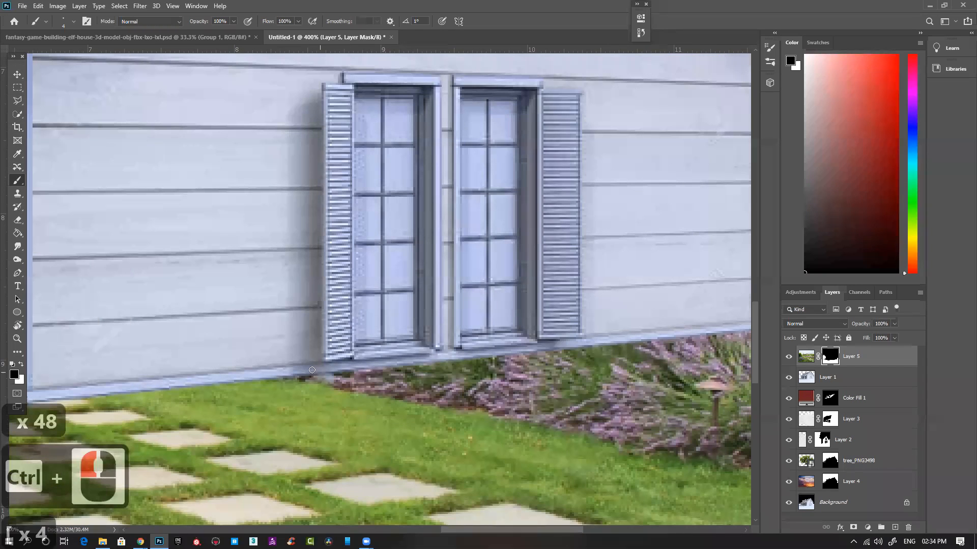
pyautogui.press('x')
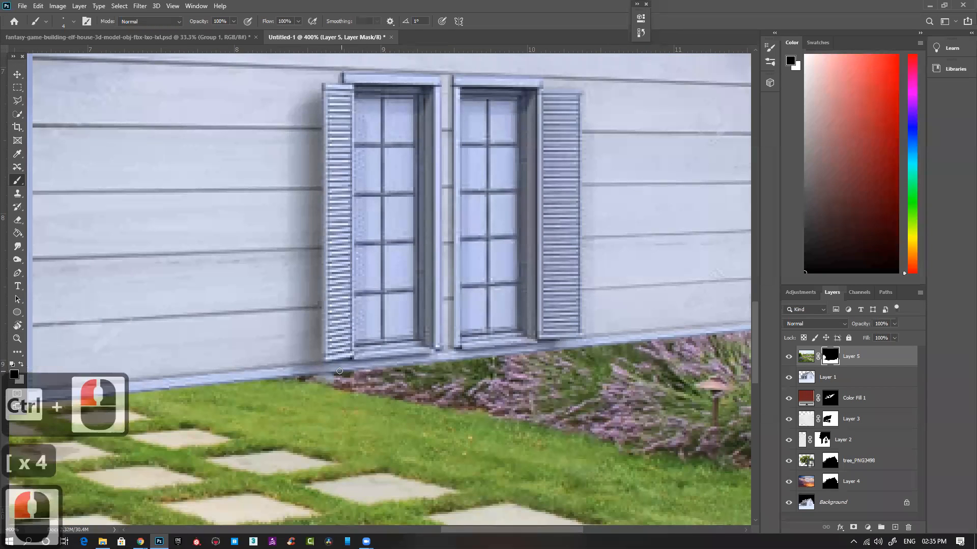
pyautogui.moveTo(346, 374)
pyautogui.mouseDown()
pyautogui.moveTo(306, 367)
pyautogui.moveTo(302, 337)
pyautogui.moveTo(330, 383)
pyautogui.moveTo(333, 355)
pyautogui.moveTo(349, 366)
pyautogui.moveTo(357, 356)
pyautogui.moveTo(386, 363)
pyautogui.moveTo(431, 347)
pyautogui.moveTo(424, 363)
pyautogui.moveTo(417, 356)
pyautogui.moveTo(443, 361)
pyautogui.moveTo(405, 365)
pyautogui.mouseUp()
pyautogui.moveTo(473, 357)
pyautogui.mouseDown()
pyautogui.moveTo(510, 341)
pyautogui.moveTo(489, 350)
pyautogui.moveTo(627, 353)
pyautogui.moveTo(566, 349)
pyautogui.moveTo(638, 332)
pyautogui.mouseUp()
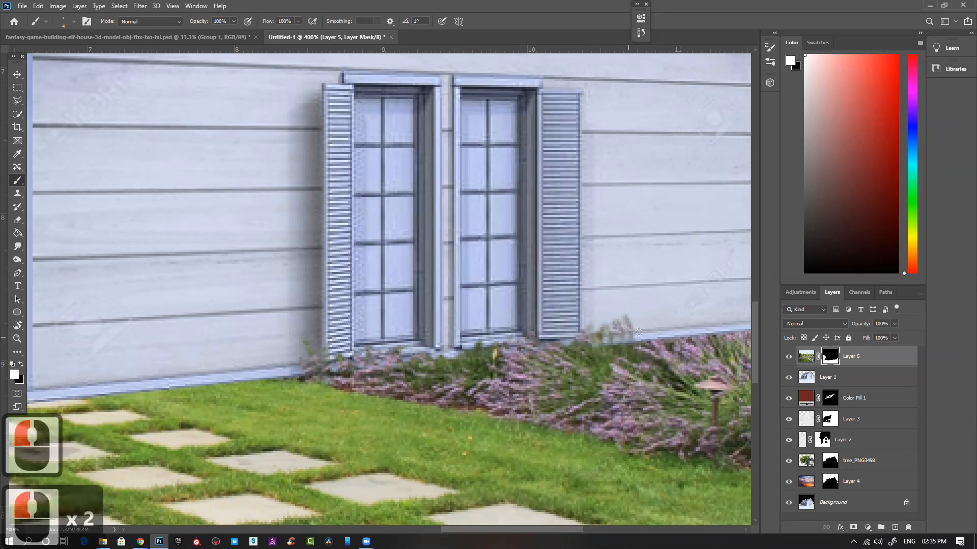
pyautogui.moveTo(556, 322); pyautogui.dragTo(334, 362)
pyautogui.moveTo(446, 382); pyautogui.dragTo(356, 383)
pyautogui.moveTo(494, 371)
pyautogui.mouseDown()
pyautogui.moveTo(538, 363)
pyautogui.moveTo(544, 300)
pyautogui.moveTo(537, 351)
pyautogui.moveTo(528, 341)
pyautogui.moveTo(540, 307)
pyautogui.moveTo(516, 369)
pyautogui.moveTo(514, 353)
pyautogui.moveTo(535, 331)
pyautogui.moveTo(526, 354)
pyautogui.moveTo(534, 328)
pyautogui.moveTo(511, 347)
pyautogui.mouseUp()
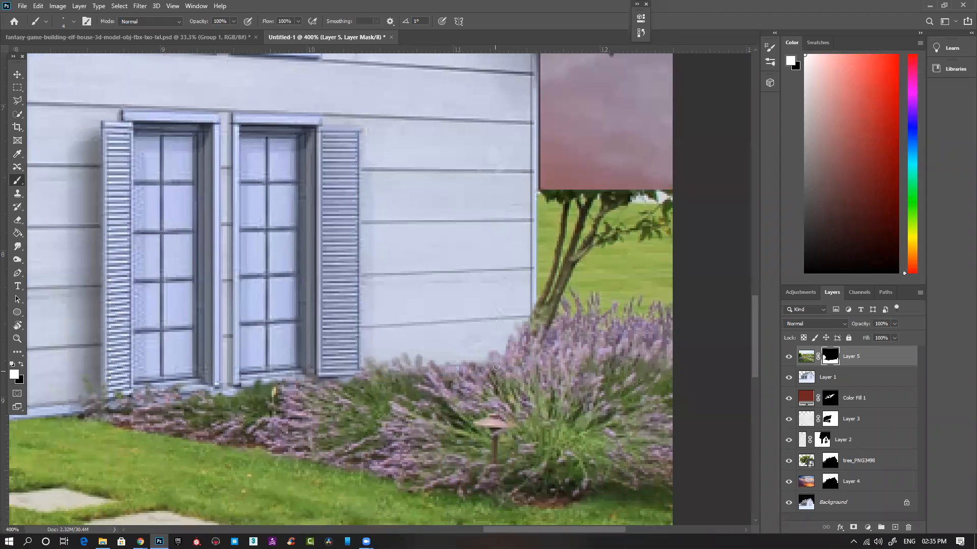
# Paint white on the same mask to reveal the crown of the small garden tree beside the house's rear corner.
pyautogui.moveTo(571, 249)
pyautogui.mouseDown()
pyautogui.moveTo(461, 309)
pyautogui.moveTo(516, 276)
pyautogui.moveTo(566, 276)
pyautogui.moveTo(524, 272)
pyautogui.moveTo(577, 230)
pyautogui.moveTo(571, 218)
pyautogui.moveTo(500, 255)
pyautogui.moveTo(499, 271)
pyautogui.moveTo(532, 236)
pyautogui.moveTo(498, 265)
pyautogui.moveTo(495, 285)
pyautogui.moveTo(465, 265)
pyautogui.moveTo(476, 278)
pyautogui.moveTo(454, 282)
pyautogui.moveTo(453, 268)
pyautogui.moveTo(434, 265)
pyautogui.moveTo(435, 224)
pyautogui.moveTo(452, 235)
pyautogui.moveTo(455, 225)
pyautogui.moveTo(483, 229)
pyautogui.moveTo(459, 261)
pyautogui.moveTo(497, 213)
pyautogui.moveTo(442, 209)
pyautogui.moveTo(433, 201)
pyautogui.moveTo(461, 176)
pyautogui.moveTo(469, 201)
pyautogui.moveTo(470, 189)
pyautogui.moveTo(449, 178)
pyautogui.moveTo(469, 190)
pyautogui.moveTo(465, 210)
pyautogui.moveTo(491, 208)
pyautogui.moveTo(487, 219)
pyautogui.moveTo(506, 206)
pyautogui.moveTo(477, 184)
pyautogui.moveTo(528, 178)
pyautogui.moveTo(499, 198)
pyautogui.moveTo(494, 220)
pyautogui.moveTo(518, 224)
pyautogui.moveTo(513, 210)
pyautogui.moveTo(574, 173)
pyautogui.moveTo(545, 162)
pyautogui.mouseUp()
pyautogui.moveTo(502, 191)
pyautogui.mouseDown()
pyautogui.moveTo(481, 164)
pyautogui.moveTo(475, 172)
pyautogui.mouseUp()
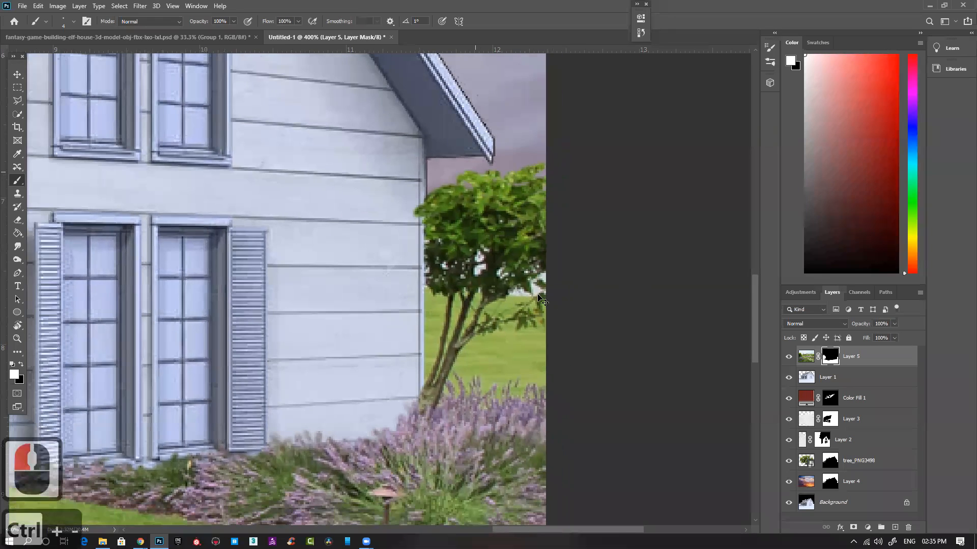
pyautogui.hotkey('ctrl', '-')
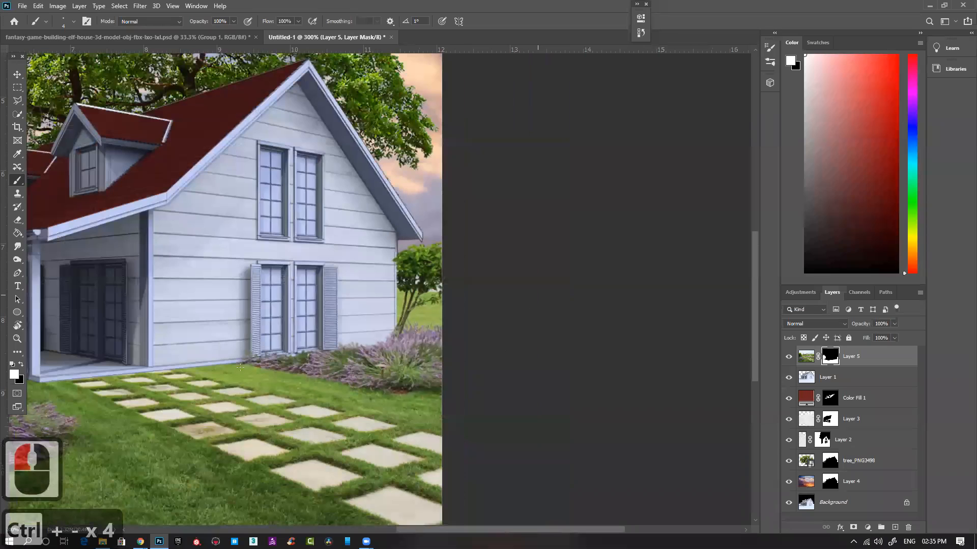
pyautogui.hotkey('ctrl', '-')
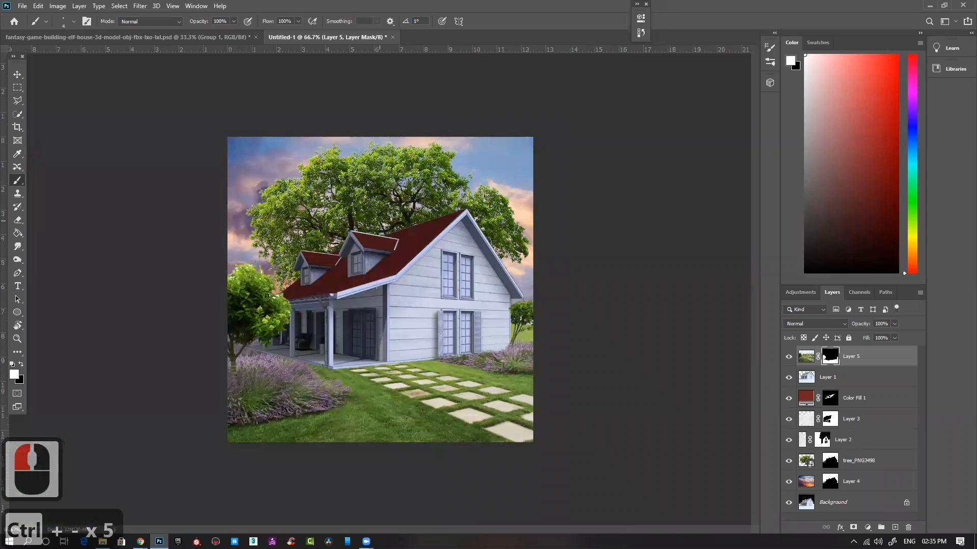
pyautogui.keyDown('ctrl'); pyautogui.scroll(1, 341, 379); pyautogui.keyUp('ctrl')
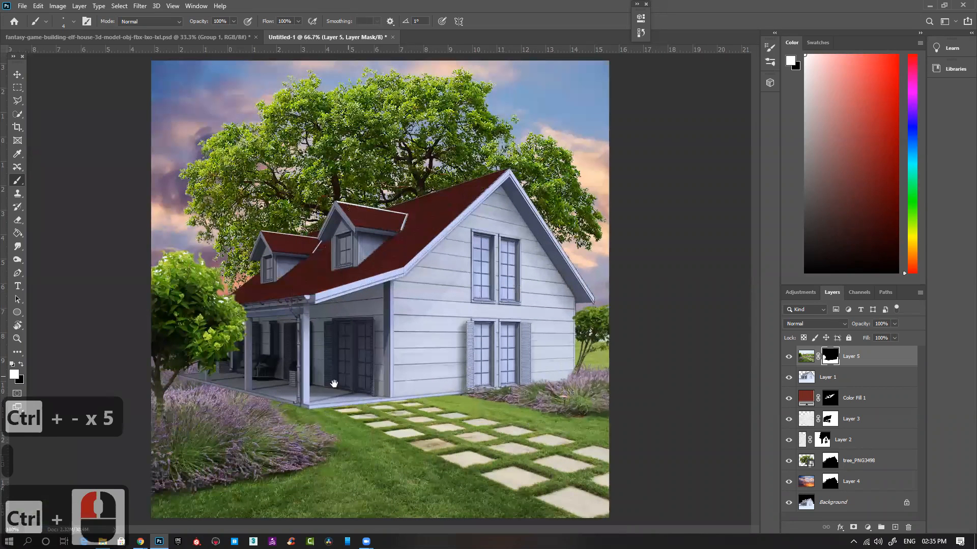
pyautogui.scroll(1, 321, 259)
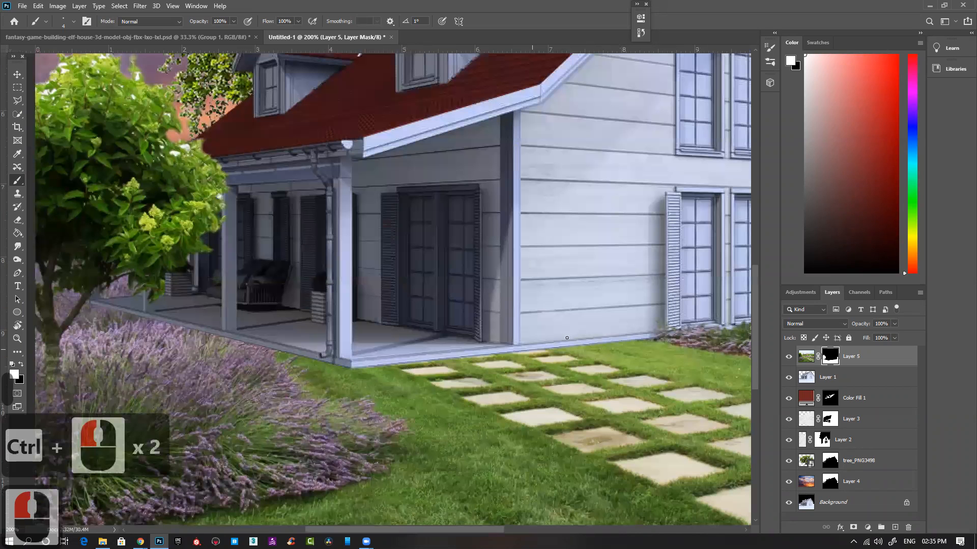
pyautogui.scroll(-1, 620, 346)
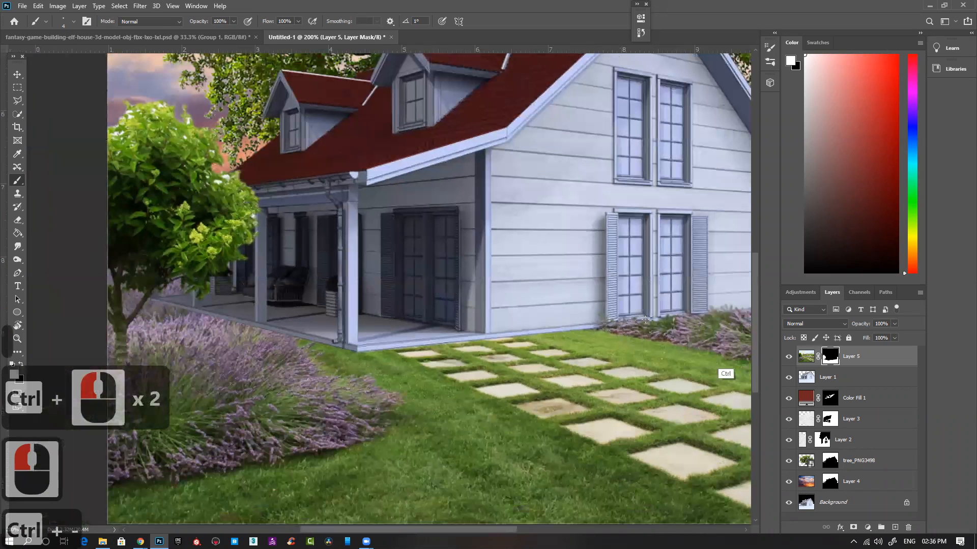
pyautogui.hotkey('ctrl', '-')
pyautogui.hotkey('ctrl', '-')
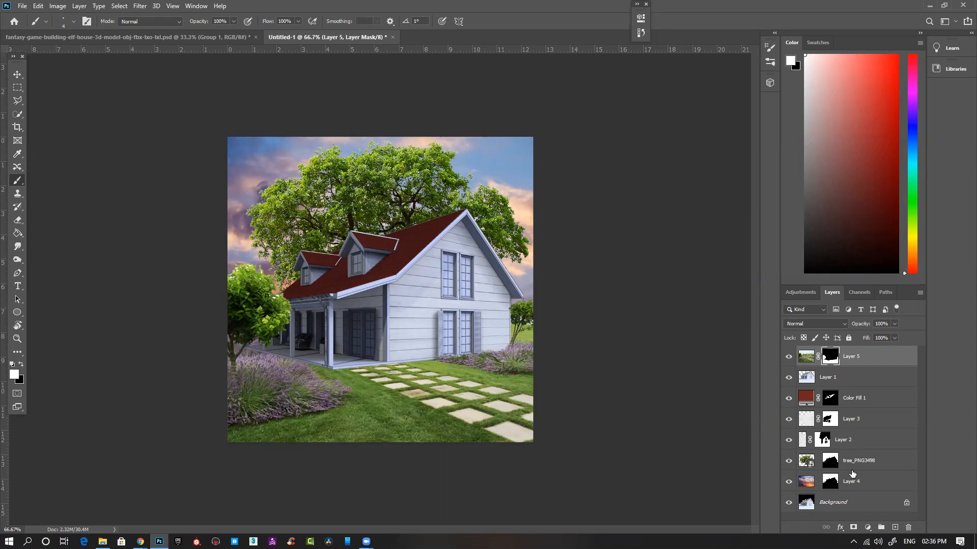
# Flip the large tree on the tree_PNG3498 layer horizontally, nudge it into place behind the roof and apply the transform.
pyautogui.click(873, 462)
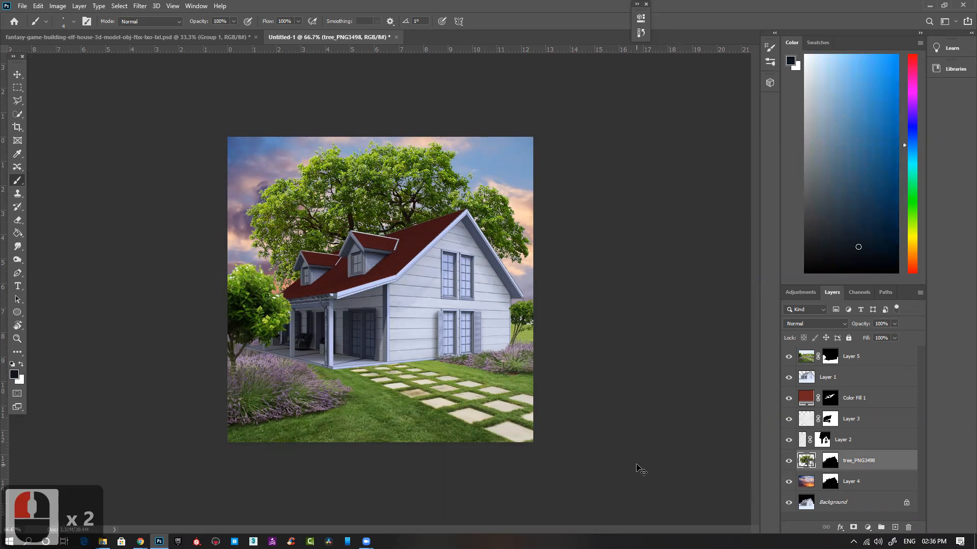
pyautogui.hotkey('ctrl', 't')
pyautogui.rightClick(433, 196)
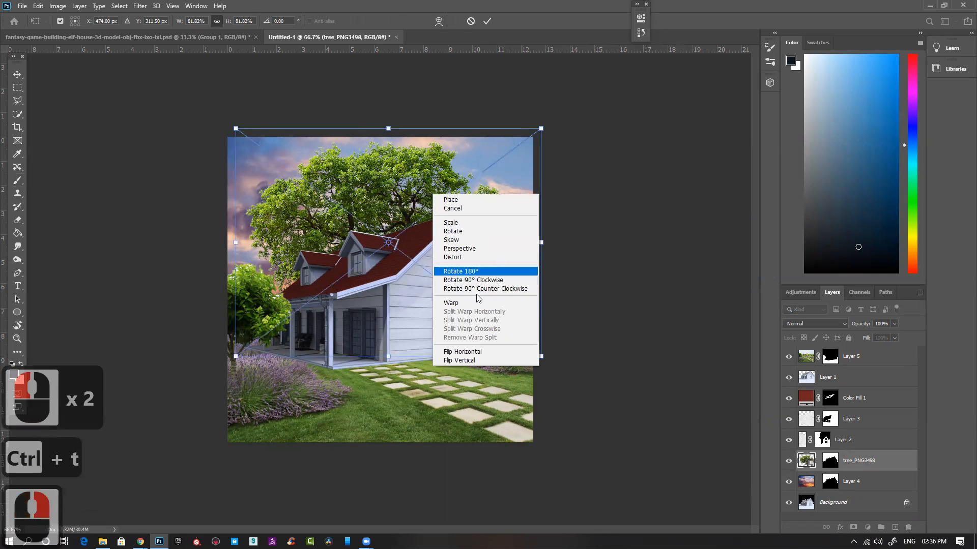
pyautogui.click(472, 351)
pyautogui.moveTo(481, 220); pyautogui.dragTo(474, 218)
pyautogui.doubleClick(474, 216)
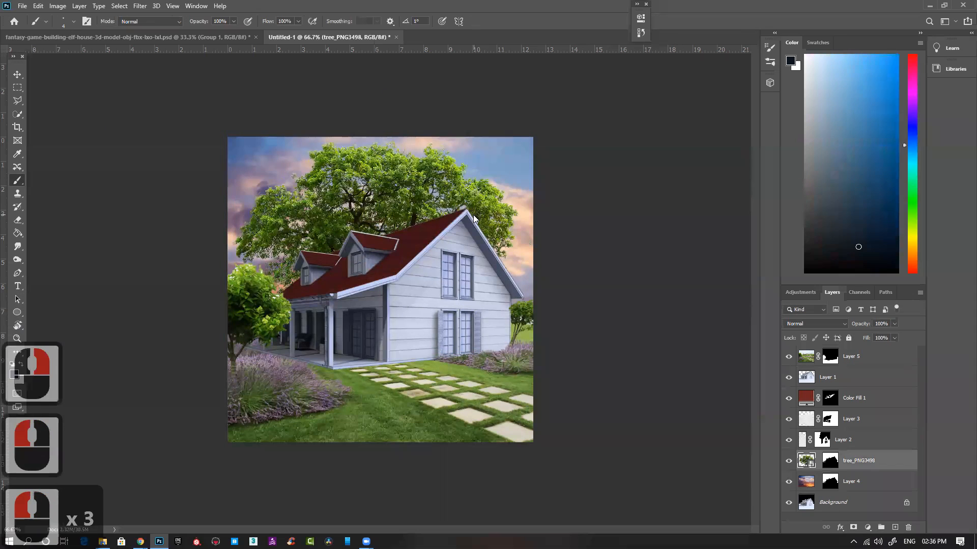
pyautogui.press('b')
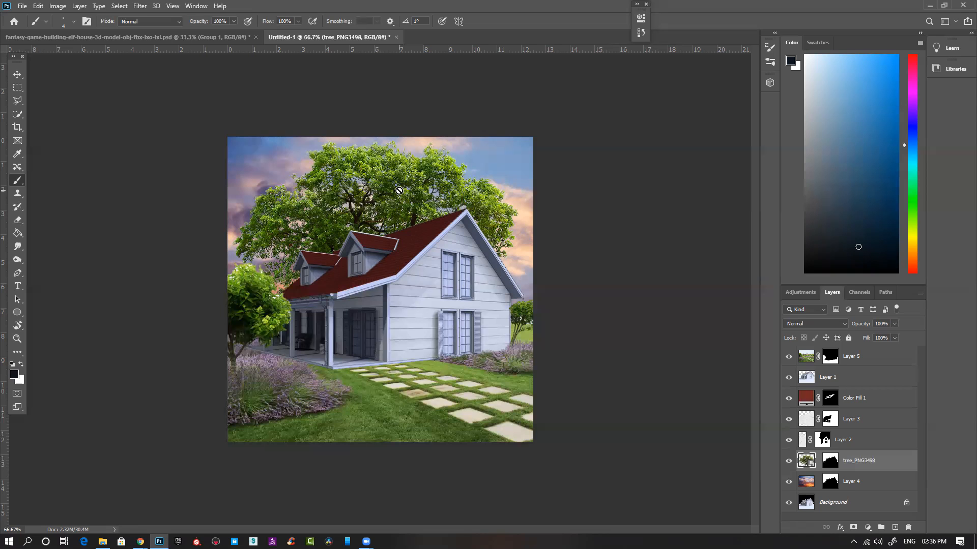
pyautogui.tripleClick(491, 287)
# Save the composite as a Photoshop file named house in the Digita art folder, with Maximize Compatibility on.
pyautogui.hotkey('ctrl', 's')
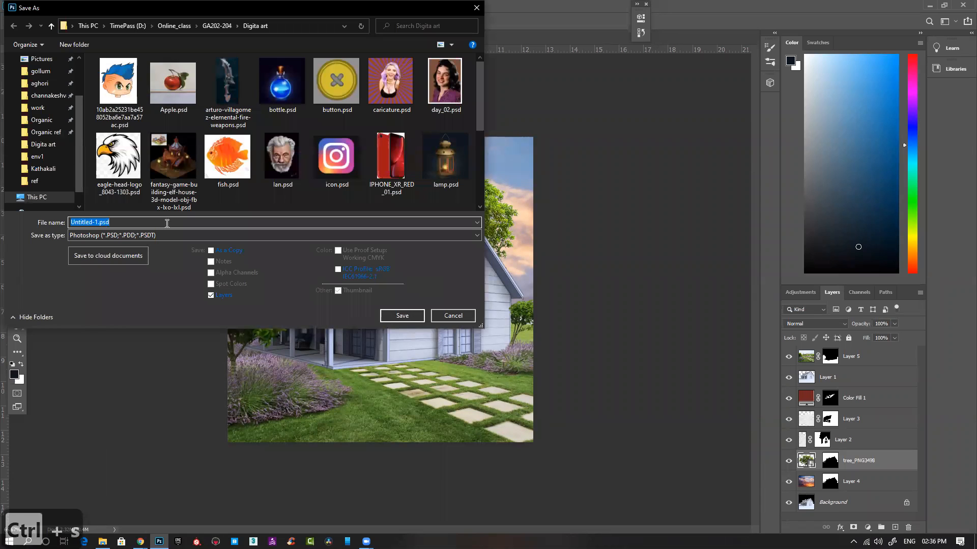
pyautogui.write('house')
pyautogui.press('Return')
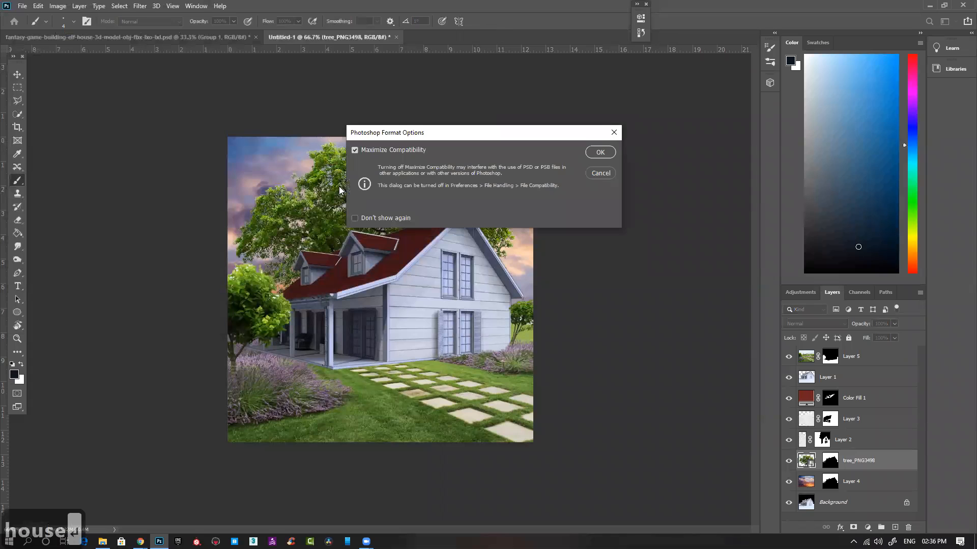
pyautogui.click(600, 152)
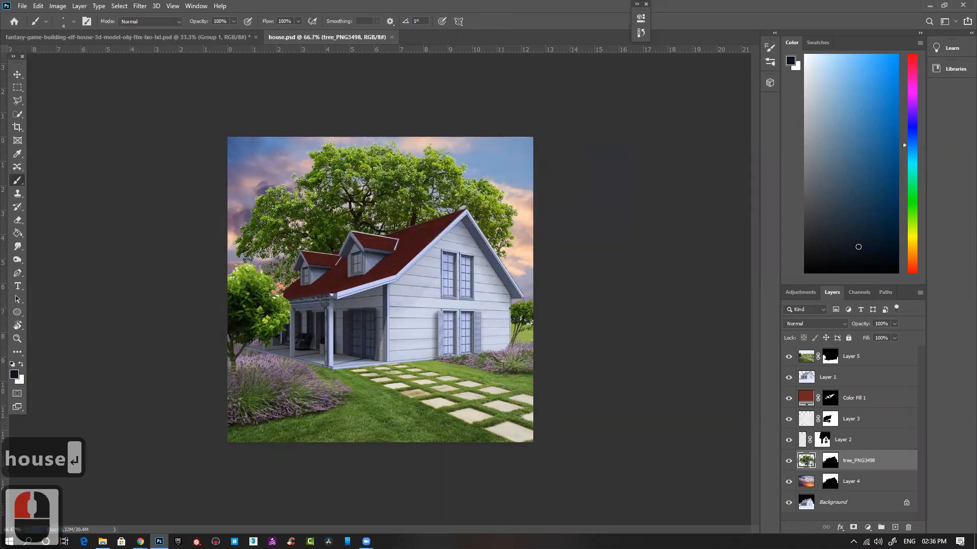
pyautogui.click(600, 152)
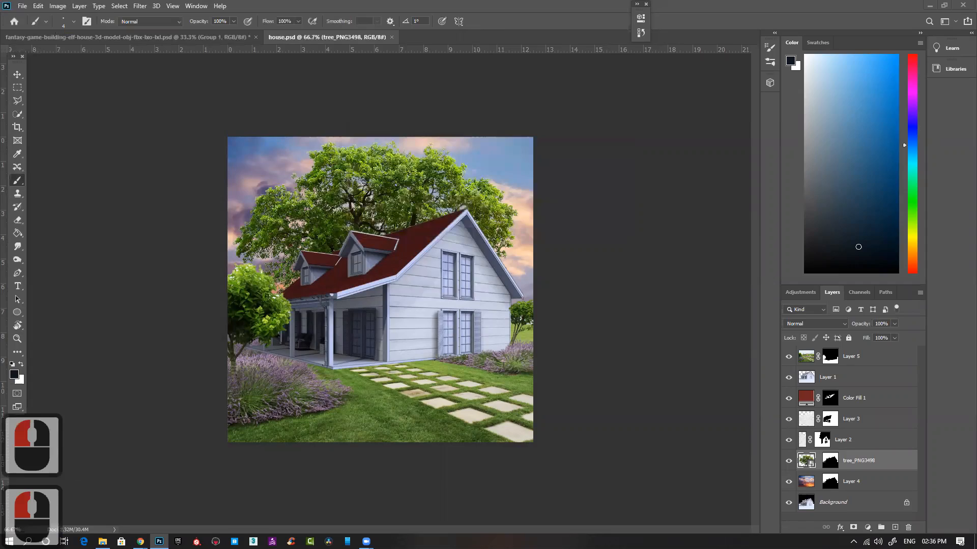
# Switch to Chrome and log in to the AID Virtual Learning Environment with the account's username and password.
pyautogui.click(141, 542)
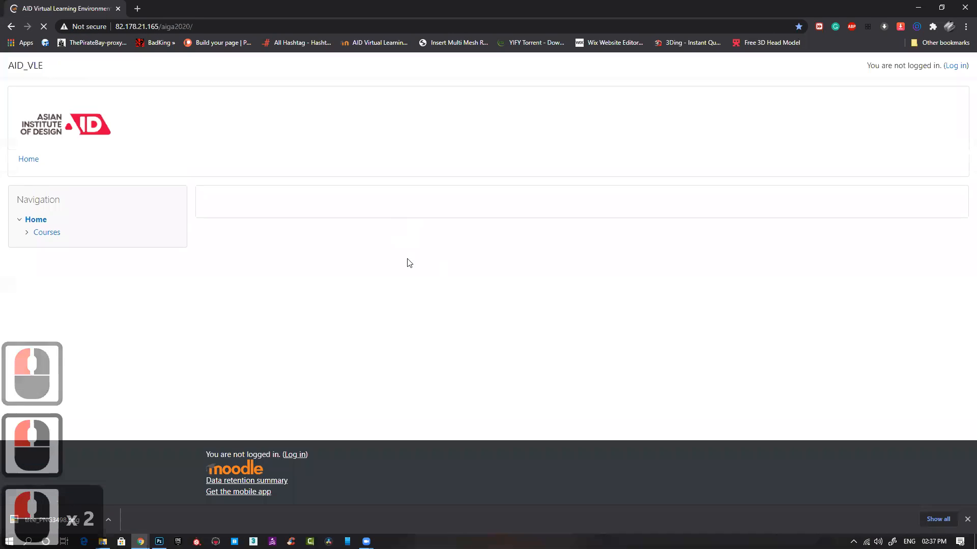
pyautogui.click(959, 66)
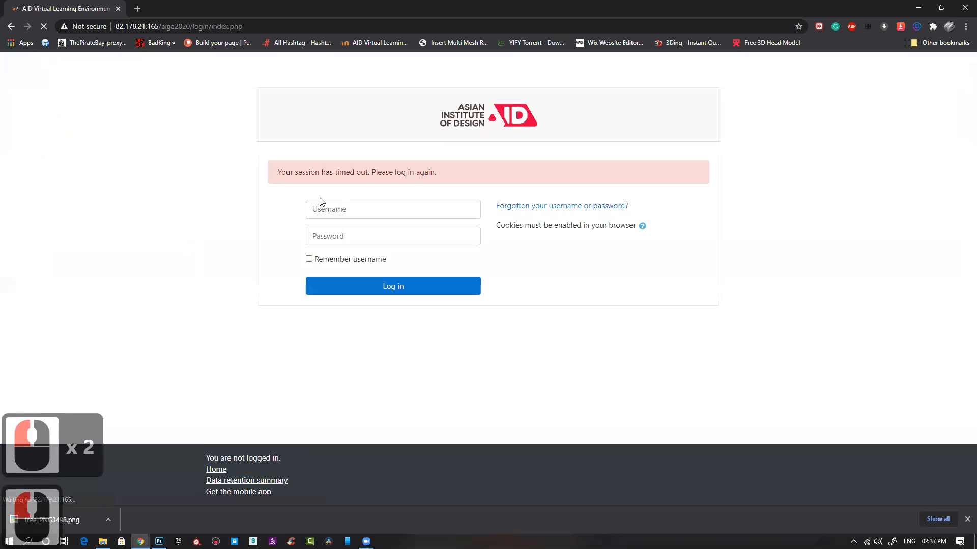
pyautogui.click(321, 207)
pyautogui.click(334, 237)
pyautogui.click(366, 284)
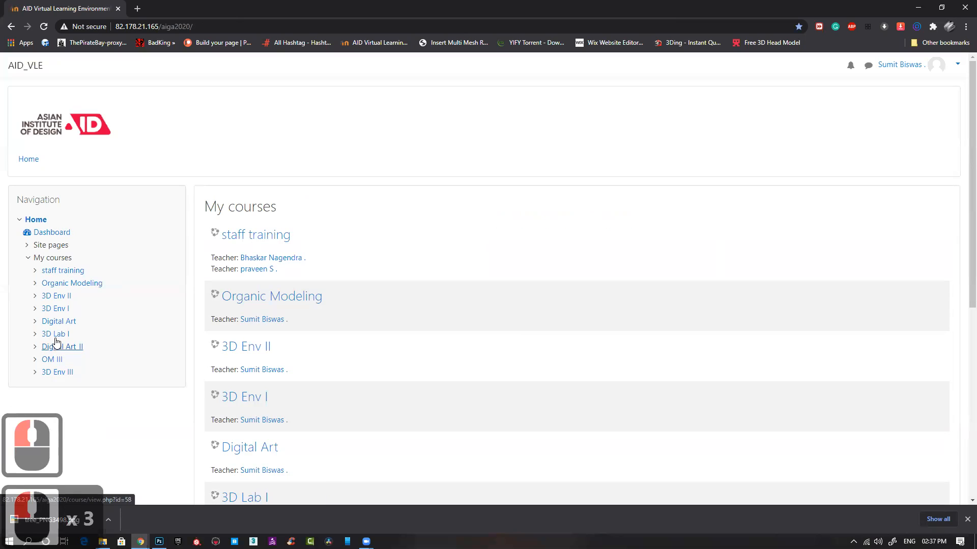
# Open Attendance GA204 in the Digital Art course and start taking attendance for the Wed 18 Nov 2020 session.
pyautogui.click(58, 321)
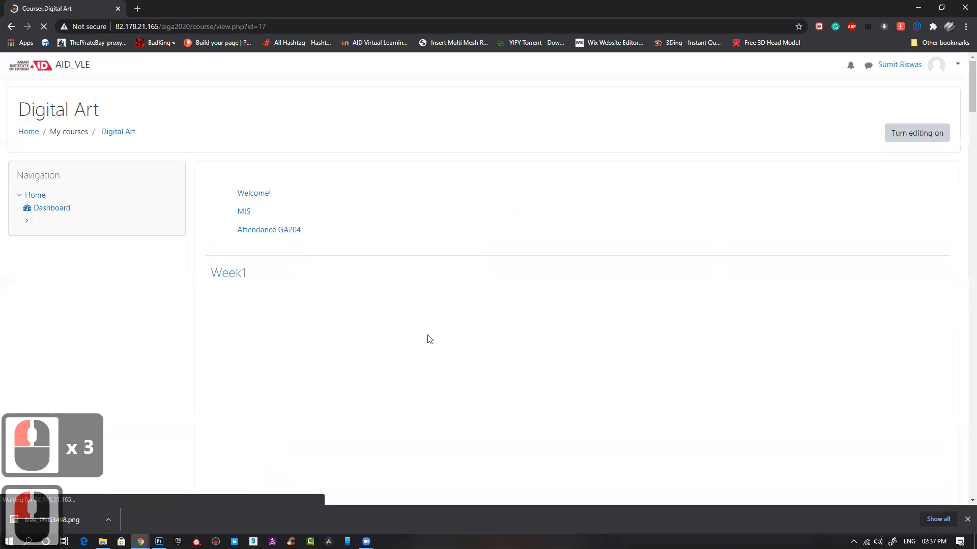
pyautogui.scroll(-4, 428, 337)
pyautogui.scroll(2, 287, 124)
pyautogui.click(277, 130)
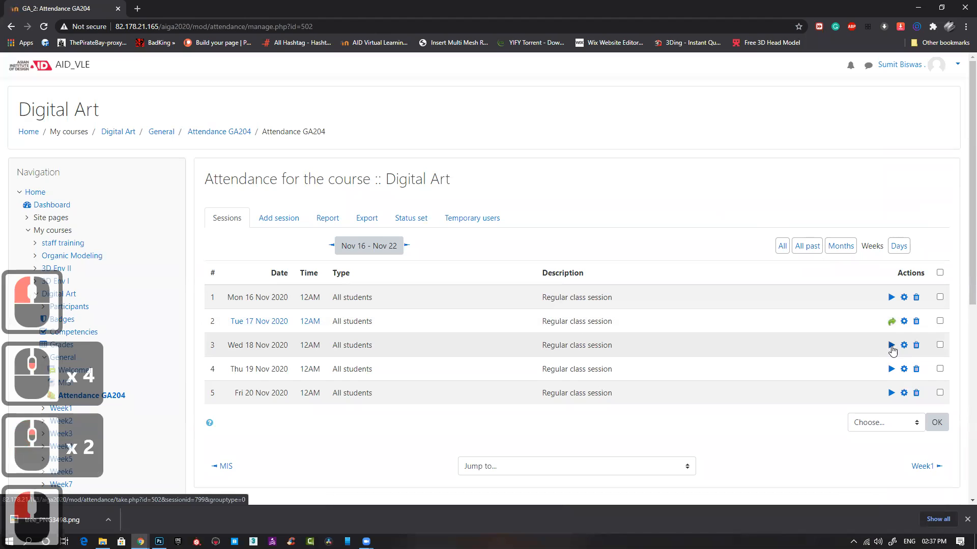
pyautogui.click(891, 345)
# Show the whole attendance list without paging and set the status of all students to A.
pyautogui.click(366, 541)
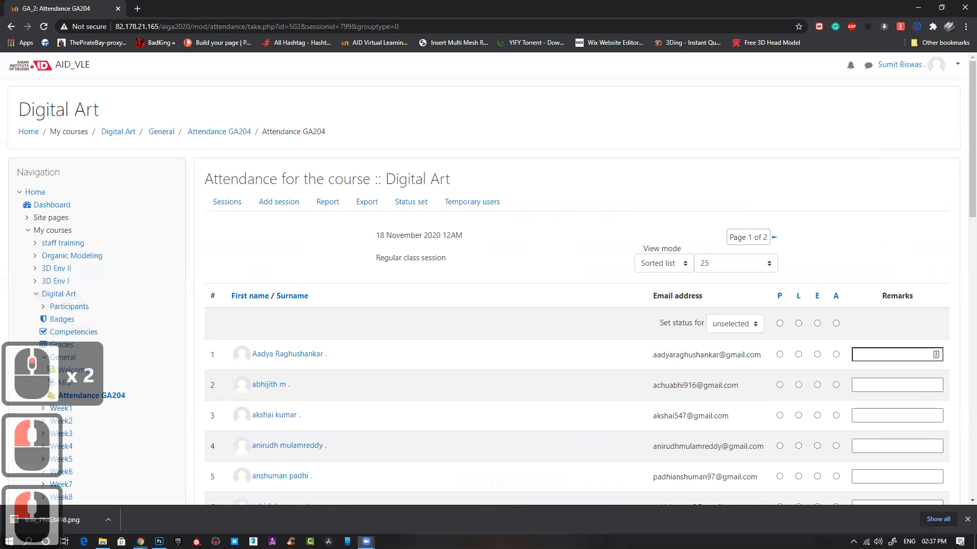
pyautogui.click(366, 541)
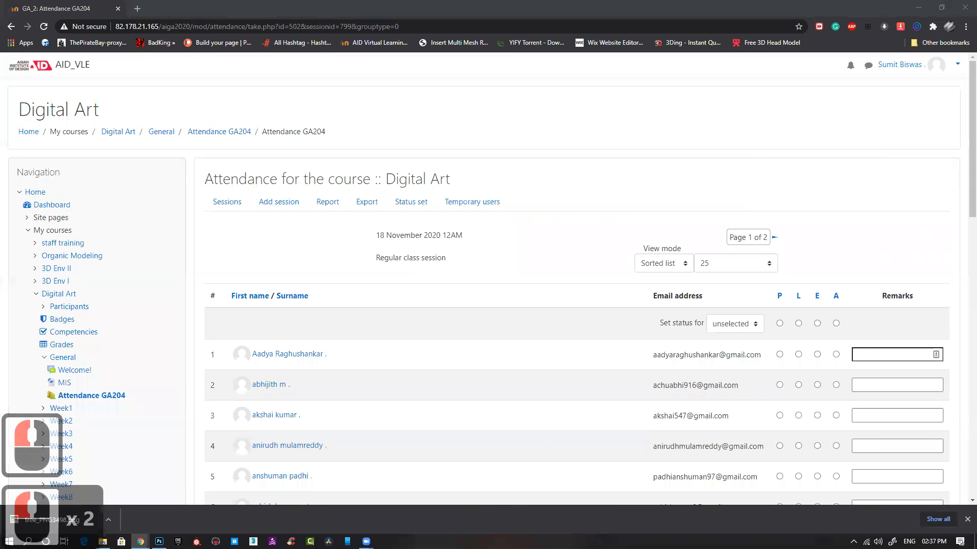
pyautogui.click(748, 263)
pyautogui.click(758, 283)
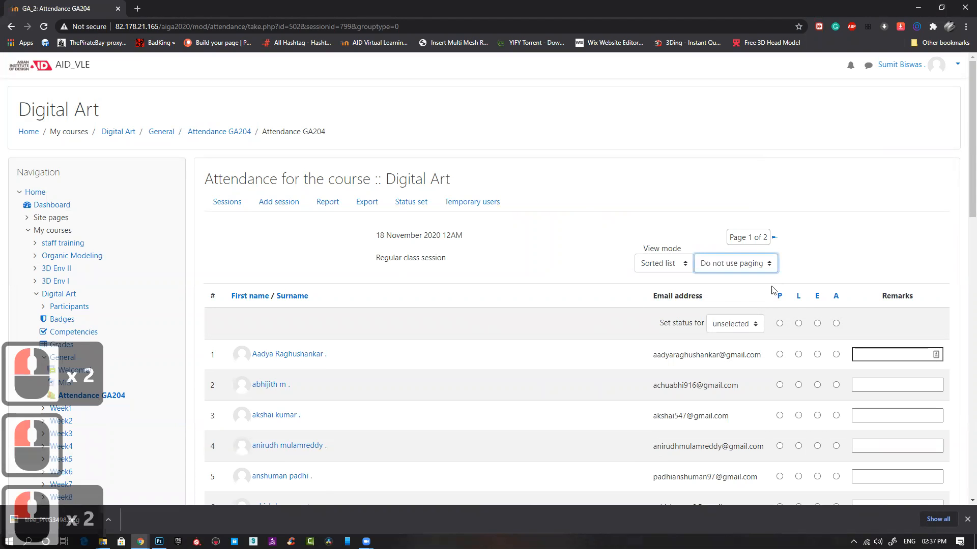
pyautogui.click(836, 313)
pyautogui.scroll(-2, 513, 306)
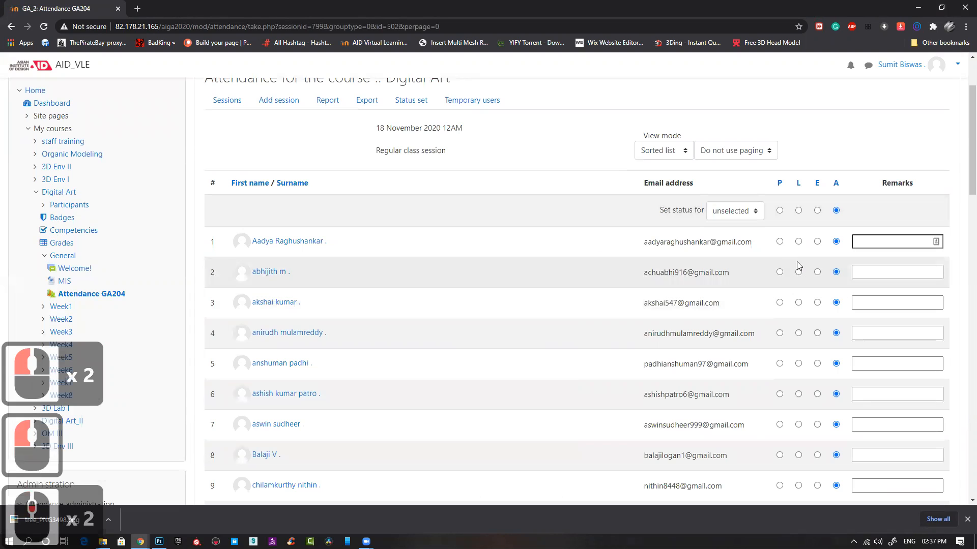
# Mark the students in rows 1 and 12 of the attendance list as present (P).
pyautogui.click(779, 242)
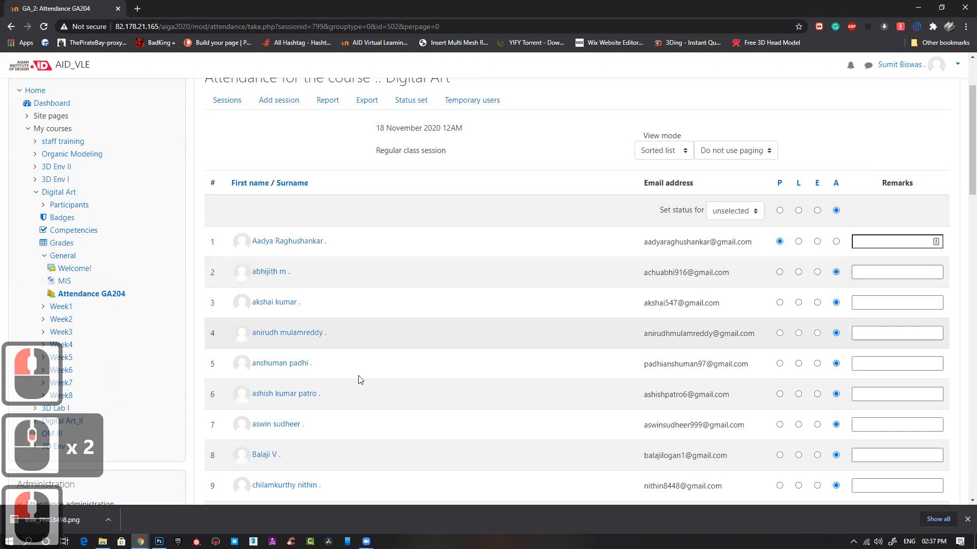
pyautogui.scroll(-4, 355, 379)
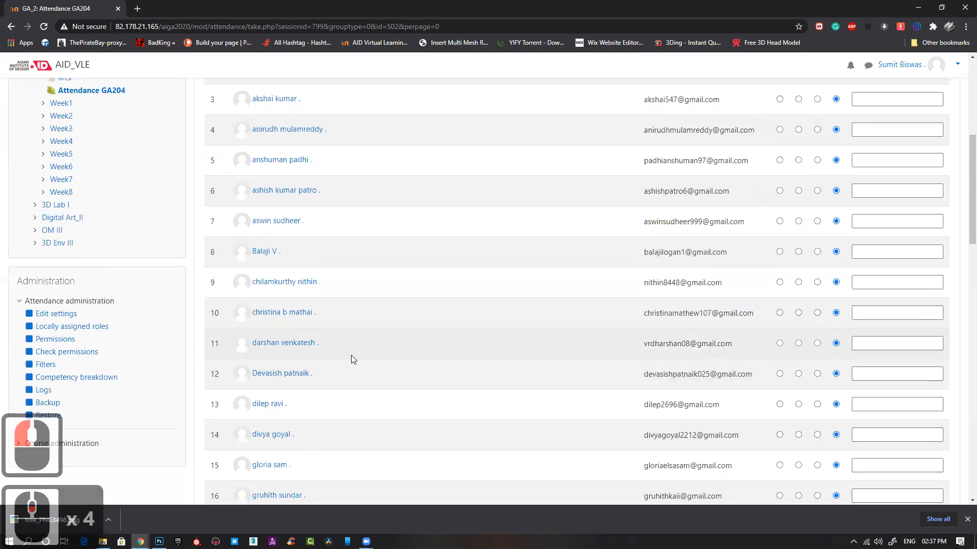
pyautogui.click(780, 374)
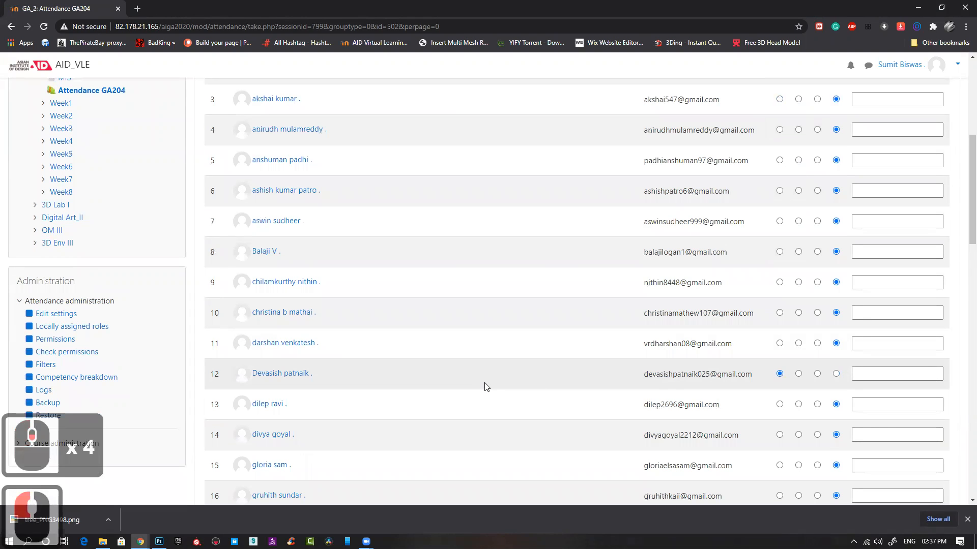
pyautogui.scroll(-4, 486, 387)
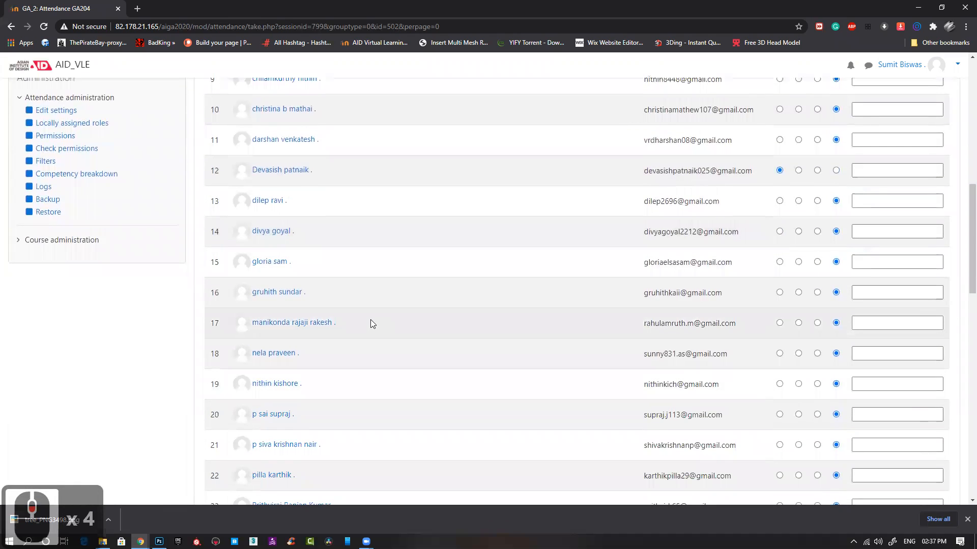
# Mark the students in rows 38 and 42 of the attendance list as present (P).
pyautogui.scroll(-1, 370, 320)
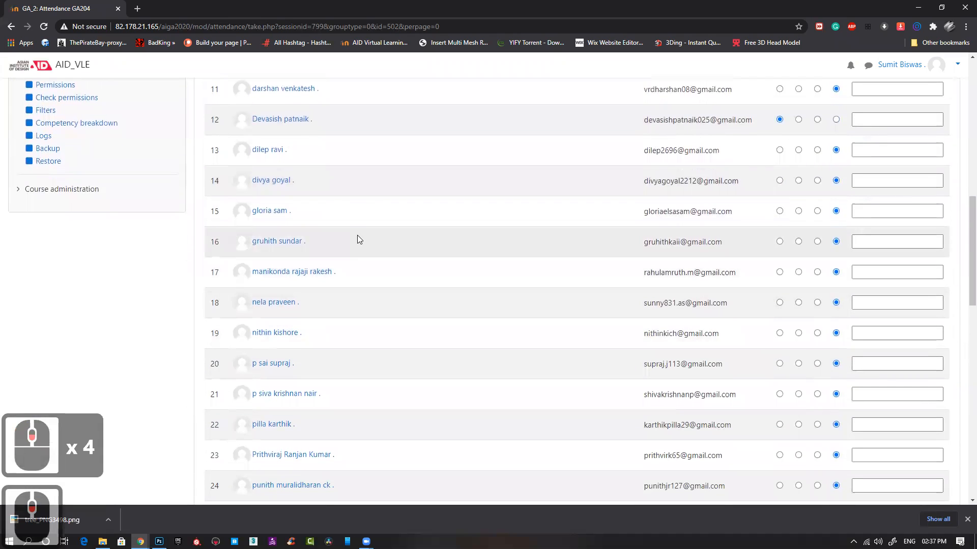
pyautogui.scroll(-10, 410, 308)
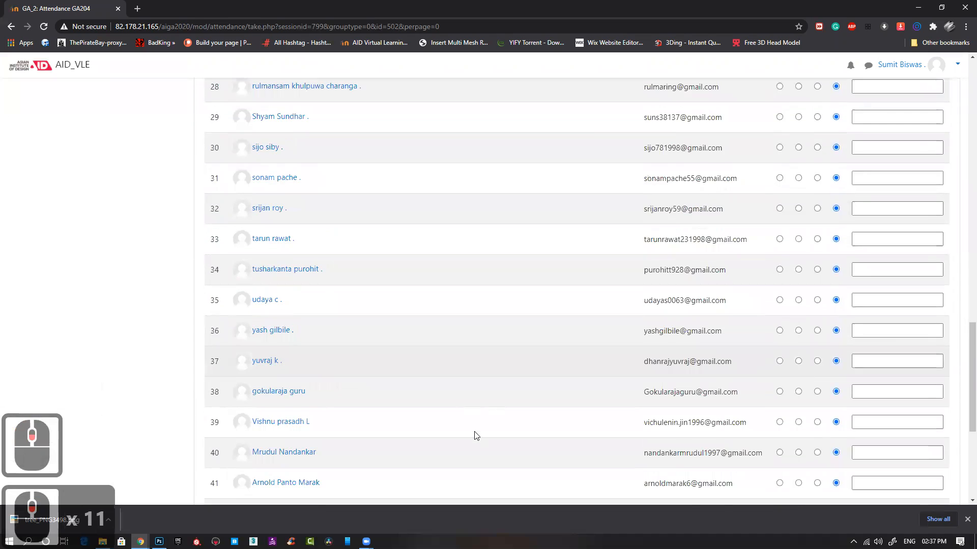
pyautogui.scroll(-5, 348, 283)
pyautogui.scroll(2, 349, 290)
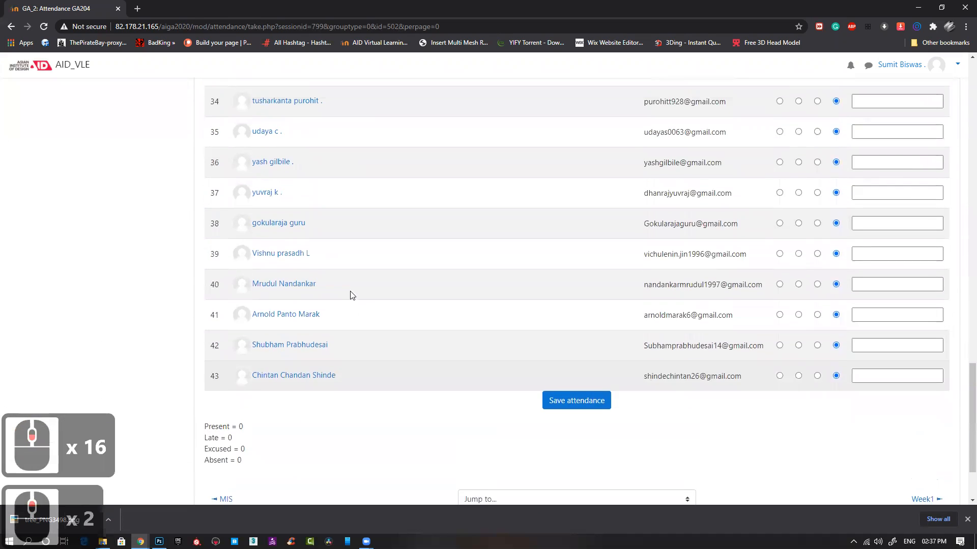
pyautogui.click(779, 229)
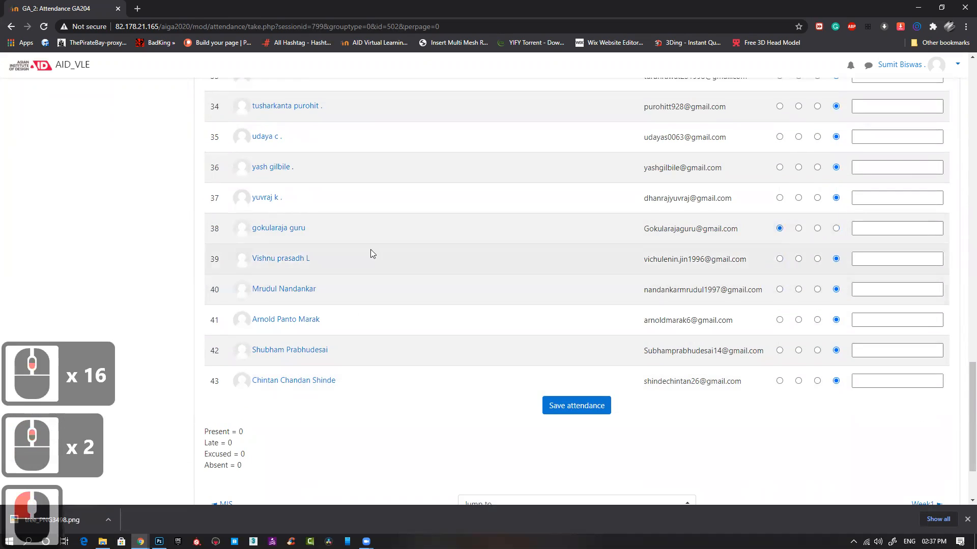
pyautogui.click(779, 351)
pyautogui.scroll(1, 388, 307)
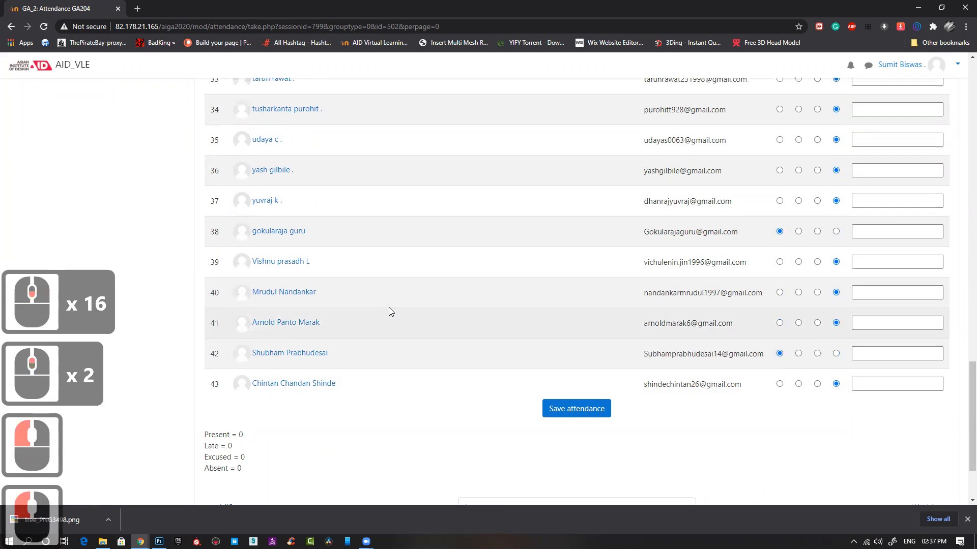
# Mark the students in rows 27 and 23 of the attendance list as present (P).
pyautogui.scroll(3, 317, 219)
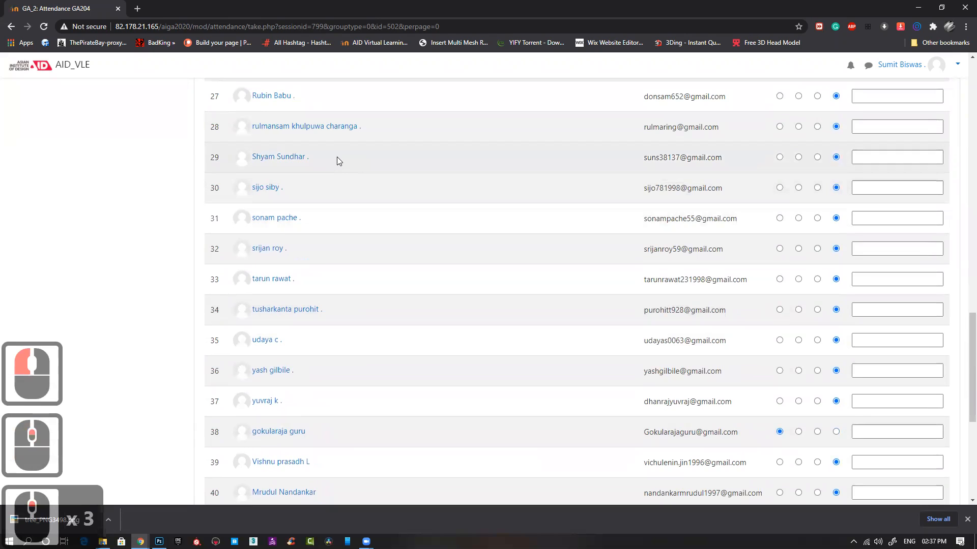
pyautogui.scroll(1, 389, 219)
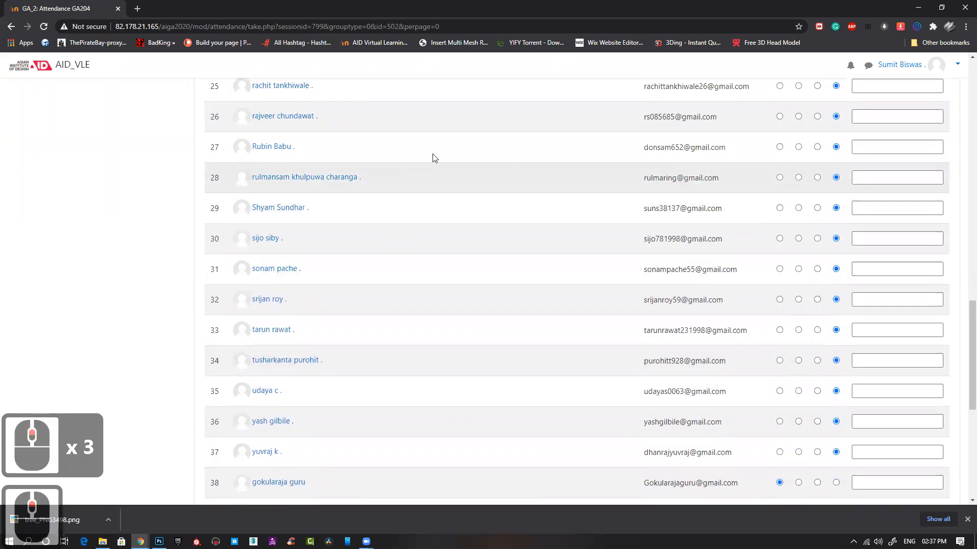
pyautogui.click(780, 147)
pyautogui.scroll(1, 477, 258)
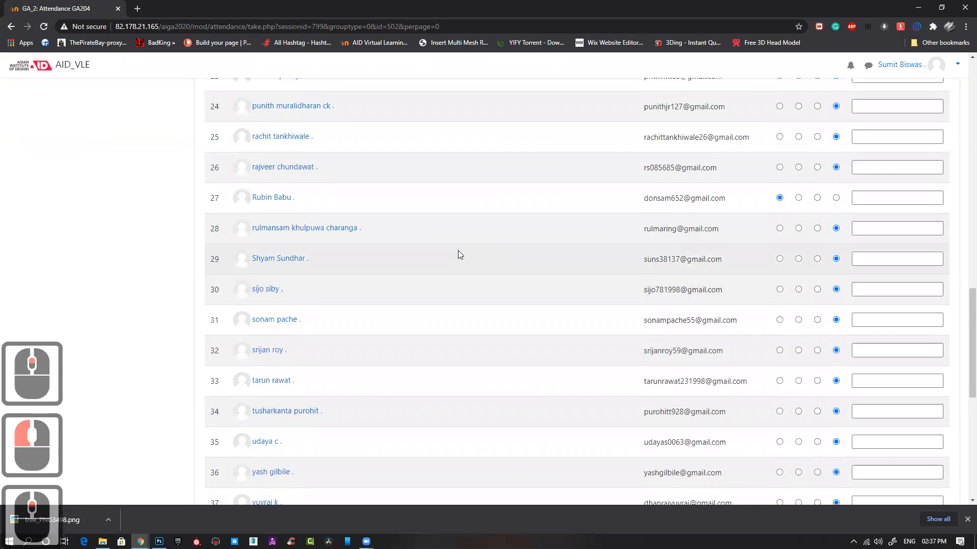
pyautogui.scroll(1, 458, 254)
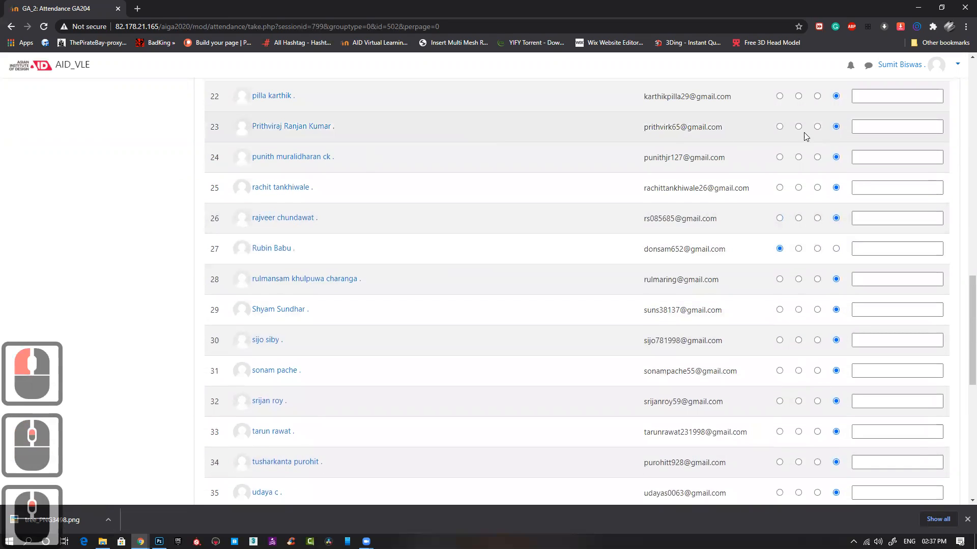
pyautogui.click(779, 126)
pyautogui.scroll(1, 446, 235)
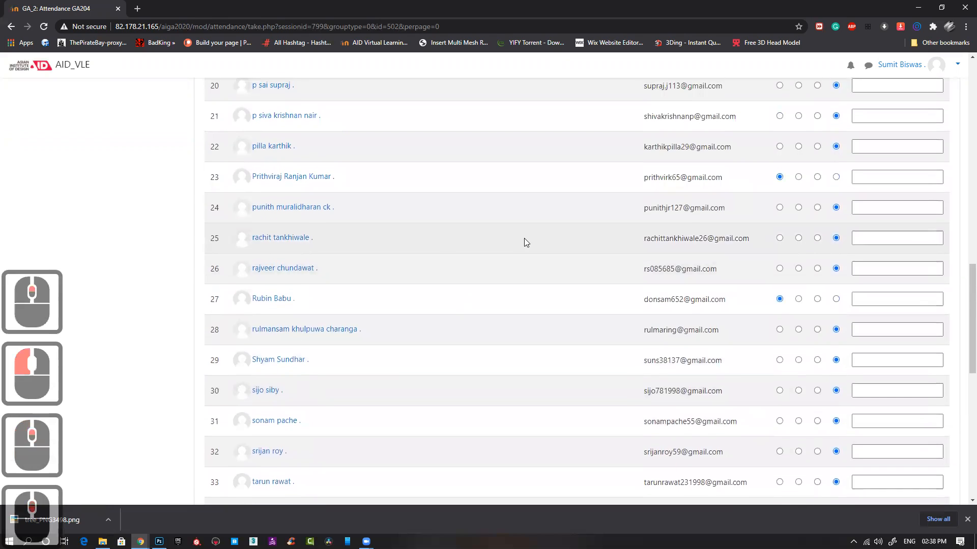
# Review the marked statuses across the whole student list and save the attendance for the session.
pyautogui.scroll(-6, 524, 243)
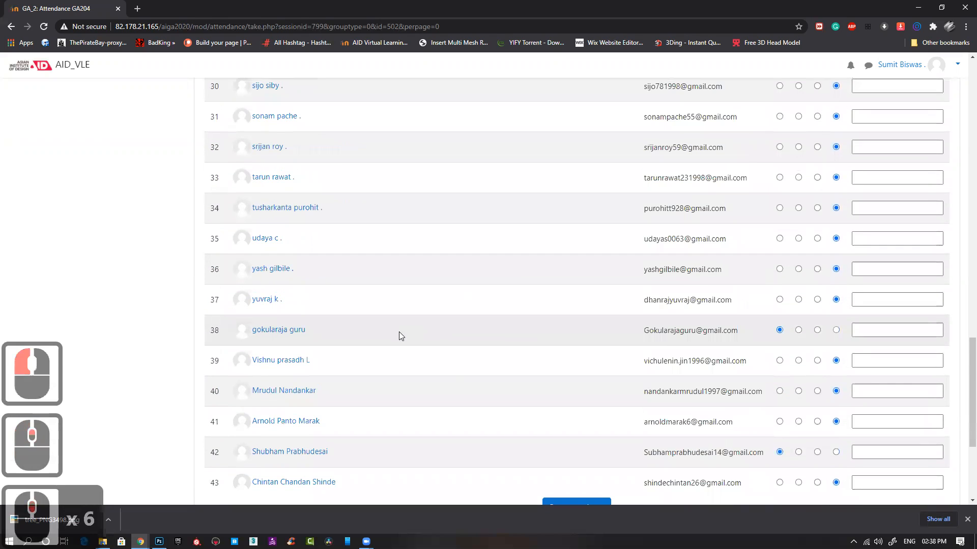
pyautogui.scroll(-2, 399, 334)
pyautogui.scroll(8, 388, 349)
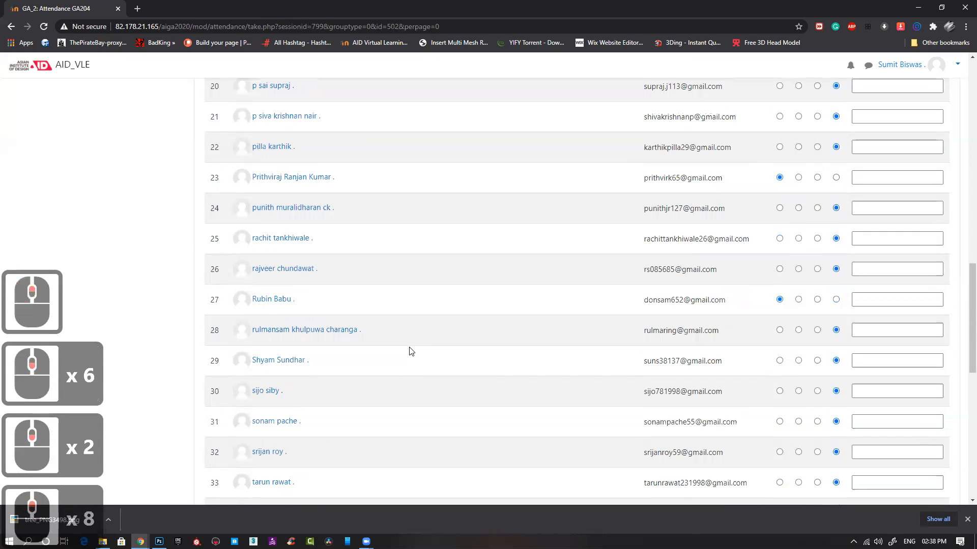
pyautogui.scroll(9, 410, 349)
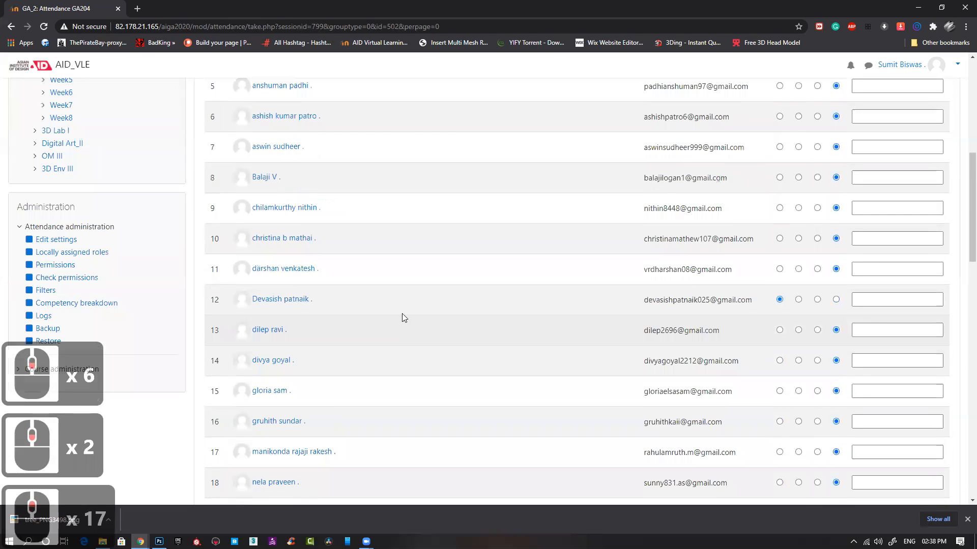
pyautogui.scroll(4, 351, 308)
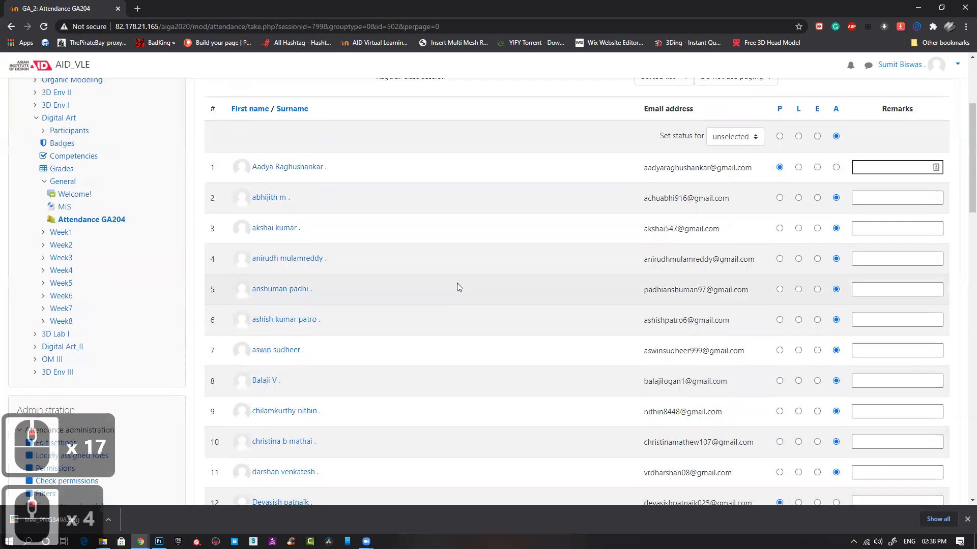
pyautogui.scroll(-20, 457, 287)
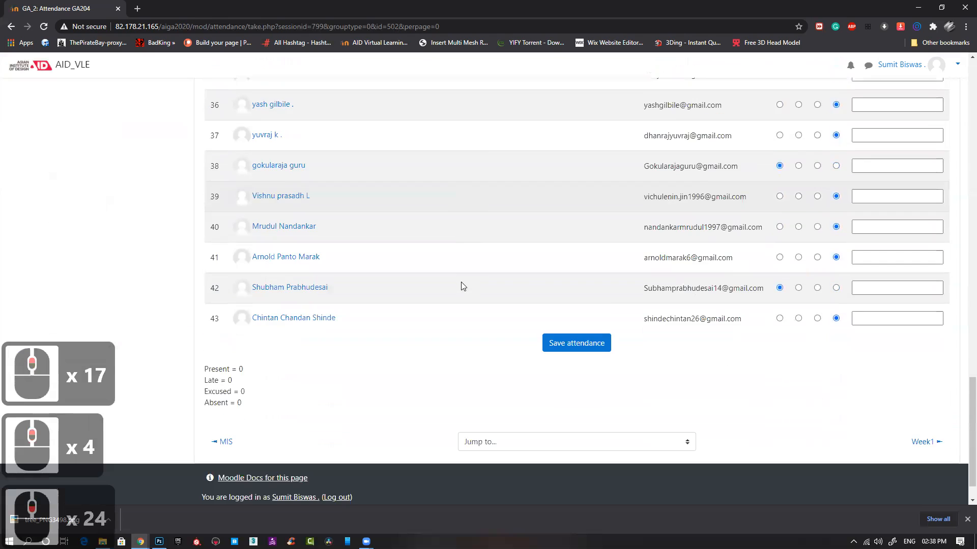
pyautogui.scroll(-3, 461, 285)
pyautogui.click(575, 307)
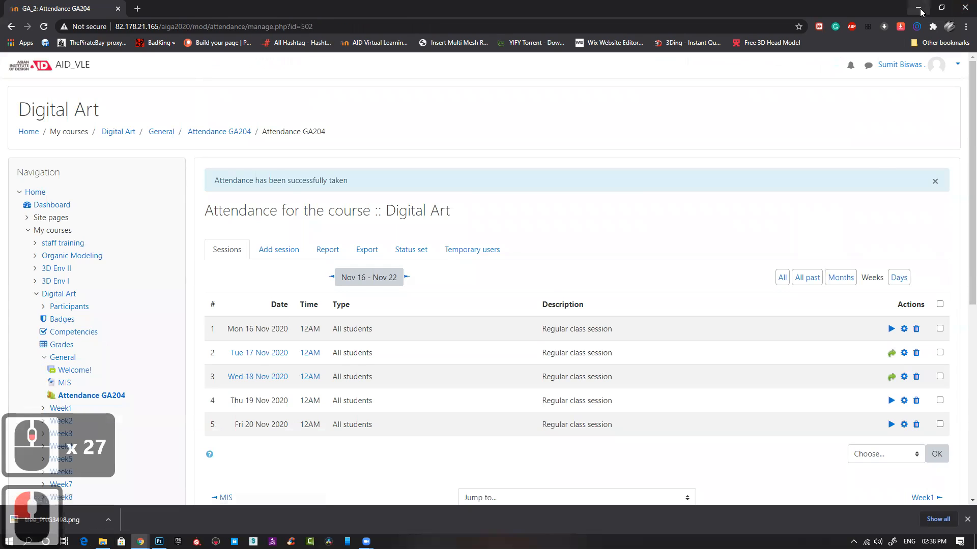
# Switch back to Photoshop and open the student's magic portion bottle GA204 Photoshop file.
pyautogui.click(919, 9)
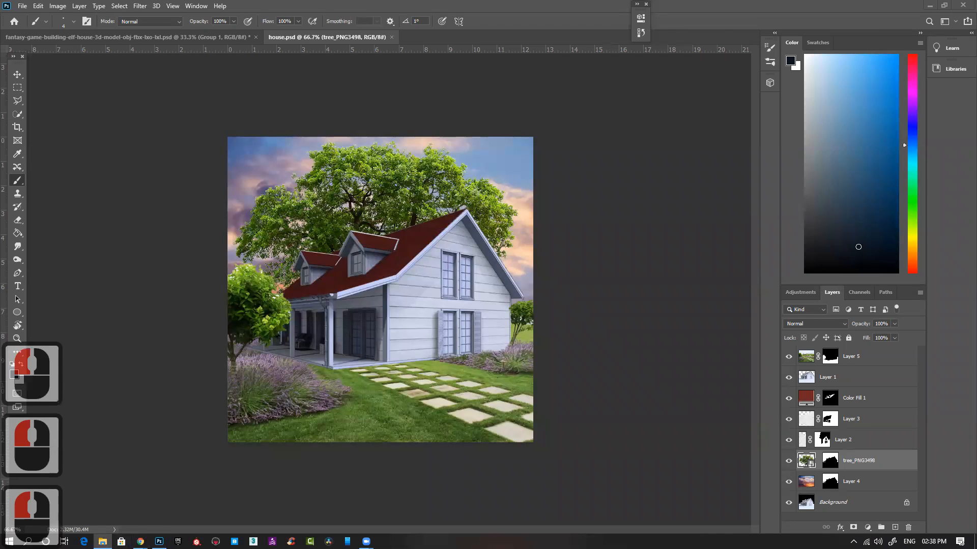
pyautogui.doubleClick(609, 231)
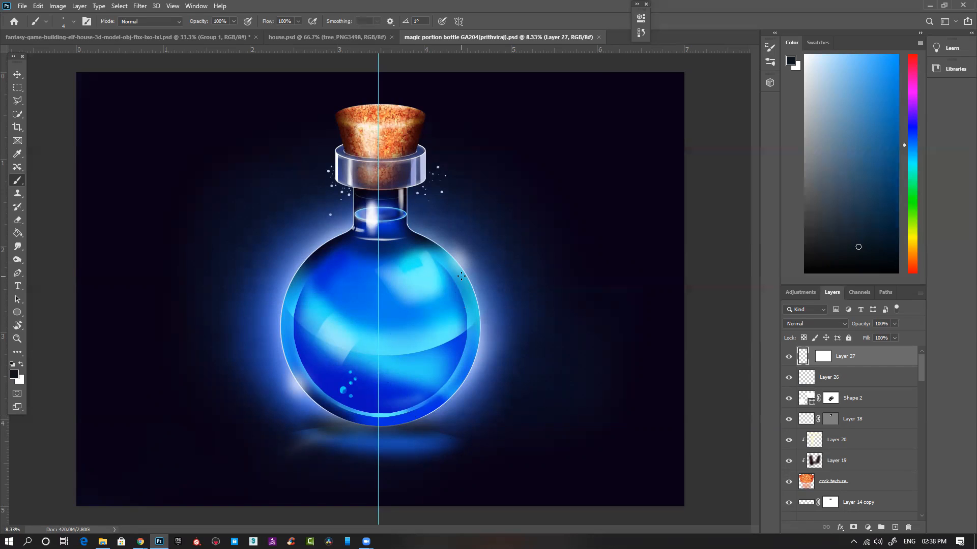
pyautogui.doubleClick(433, 288)
# Resize the bottle image to a resolution of 72 pixels/inch and a width of 2048 pixels, with resampling on.
pyautogui.hotkey('ctrl', 'alt', 'i')
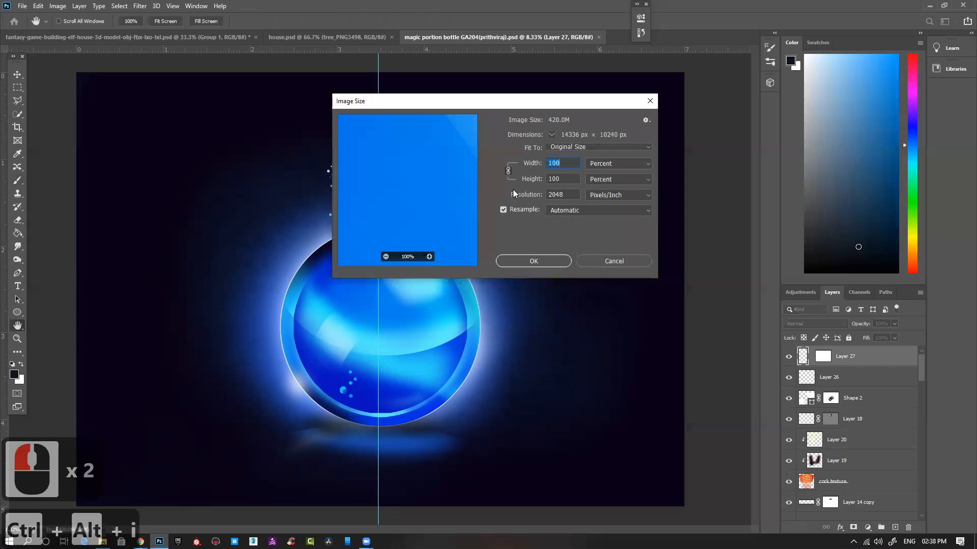
pyautogui.click(566, 196)
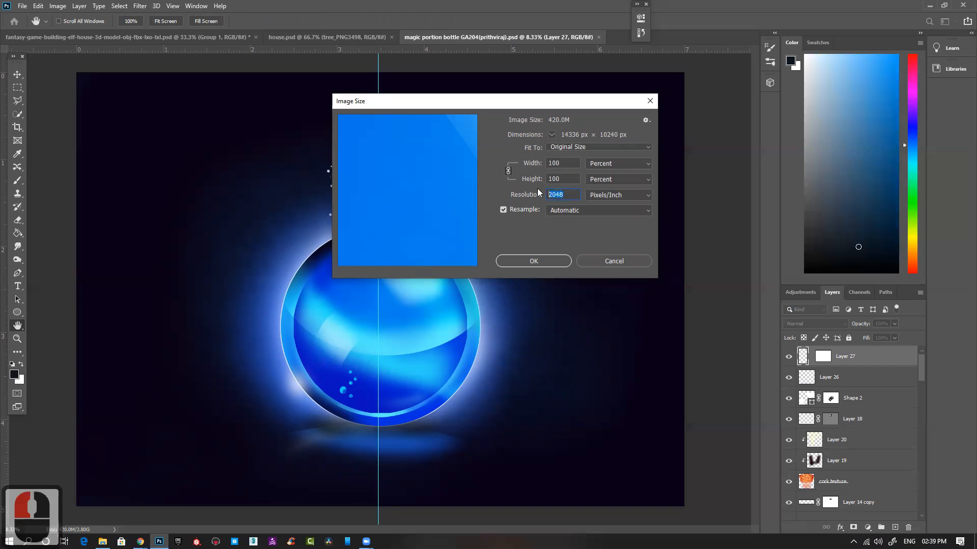
pyautogui.write('72')
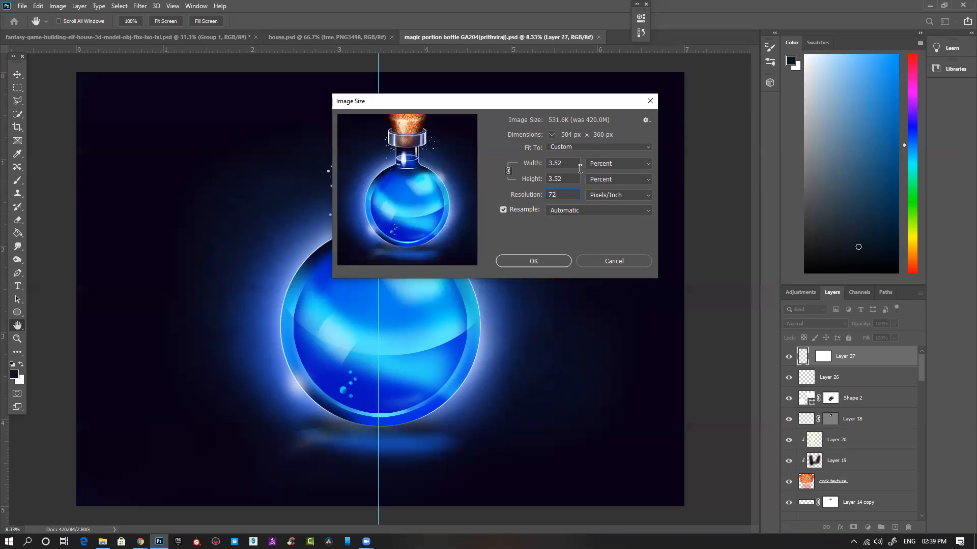
pyautogui.click(618, 163)
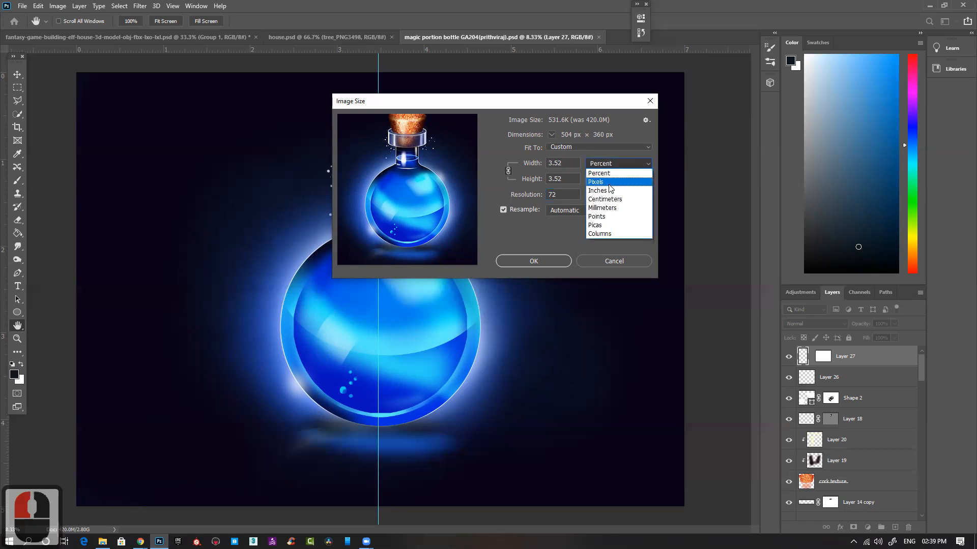
pyautogui.click(611, 184)
pyautogui.moveTo(574, 164); pyautogui.dragTo(548, 166)
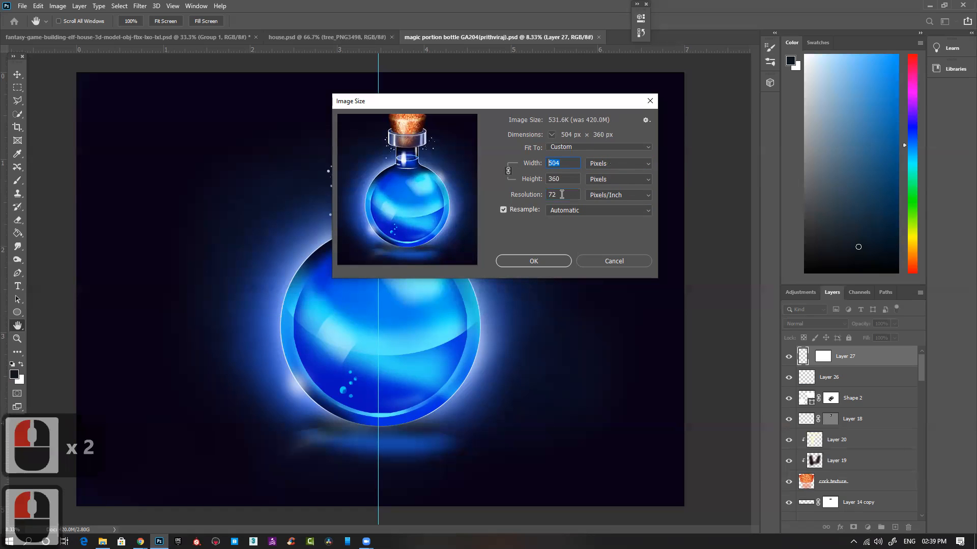
pyautogui.write('2048')
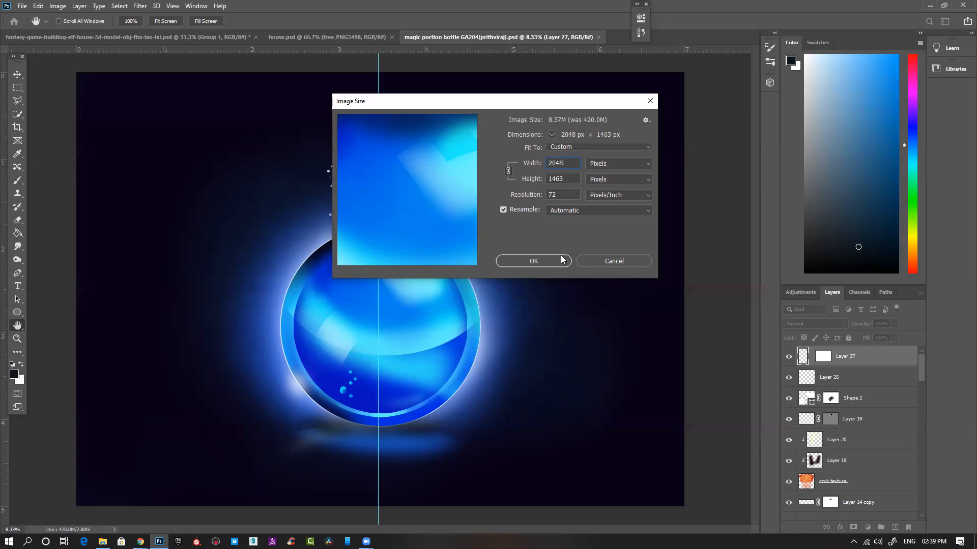
pyautogui.click(537, 261)
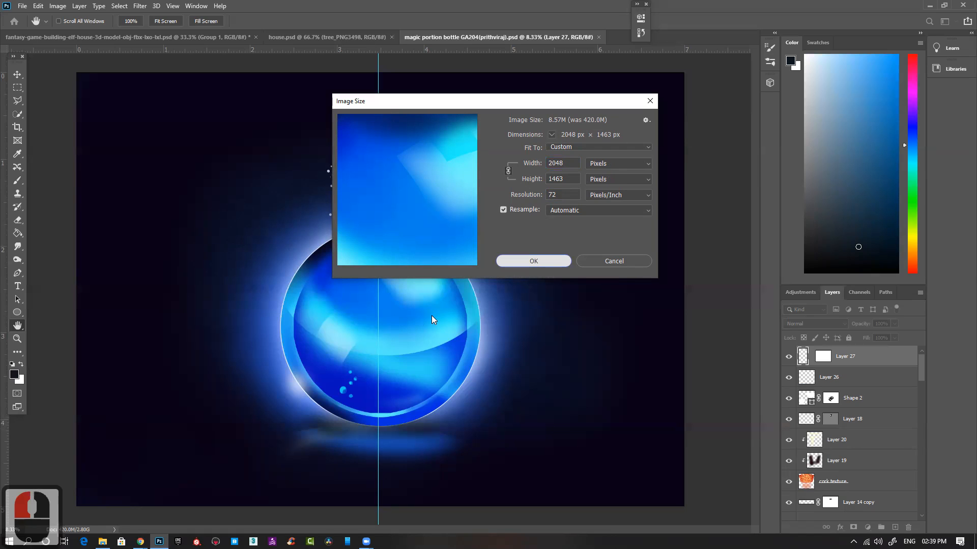
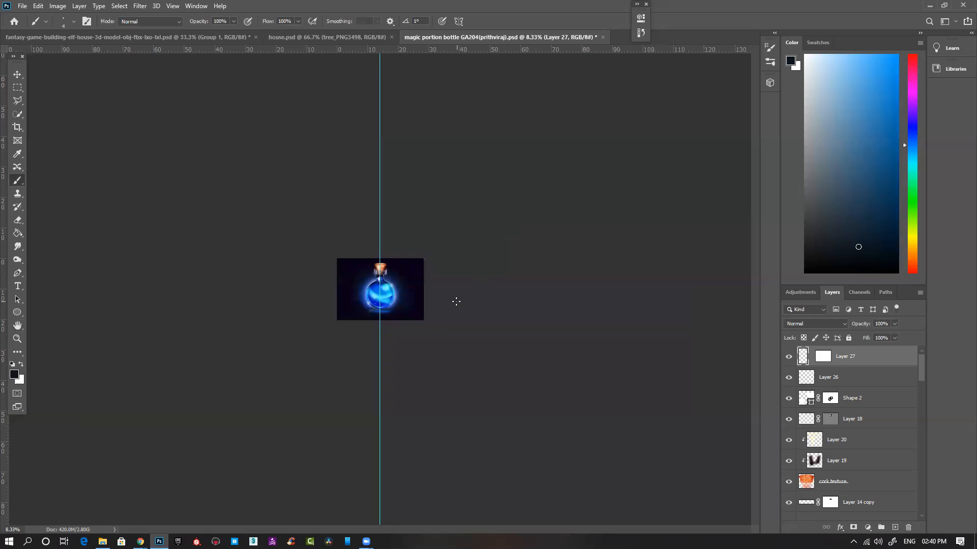
# Inspect the resized bottle artwork at 100% and fitted to the screen, and look through its layer stack.
pyautogui.press('z')
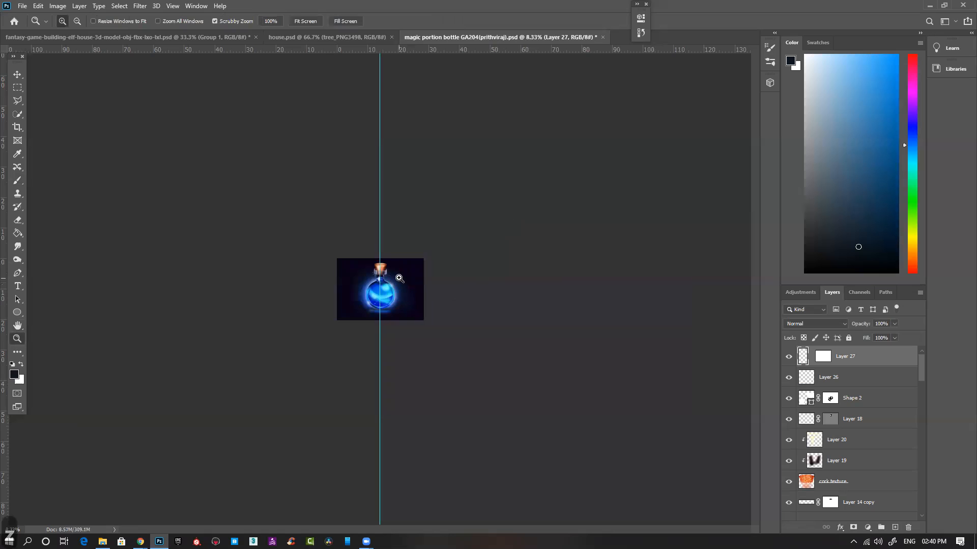
pyautogui.rightClick(399, 278)
pyautogui.click(422, 295)
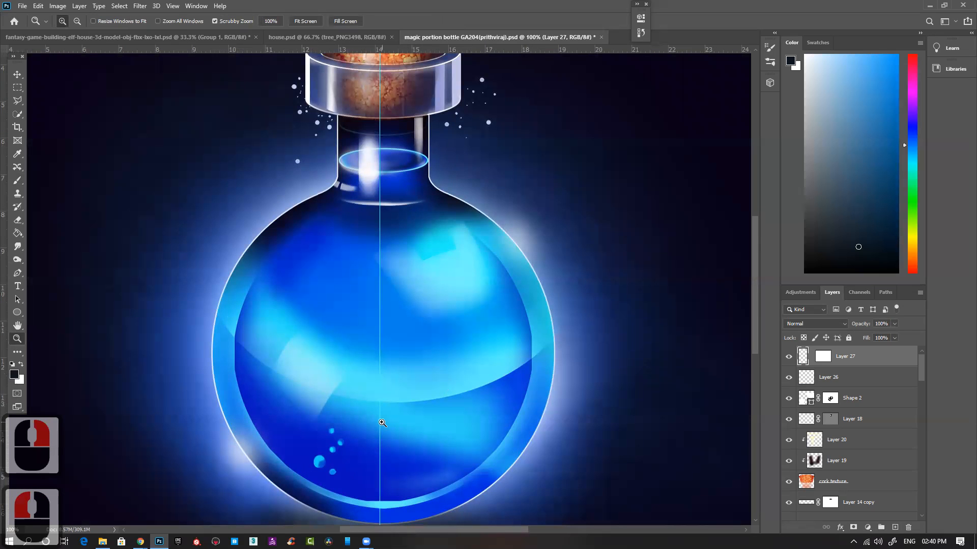
pyautogui.hotkey('ctrl', '0')
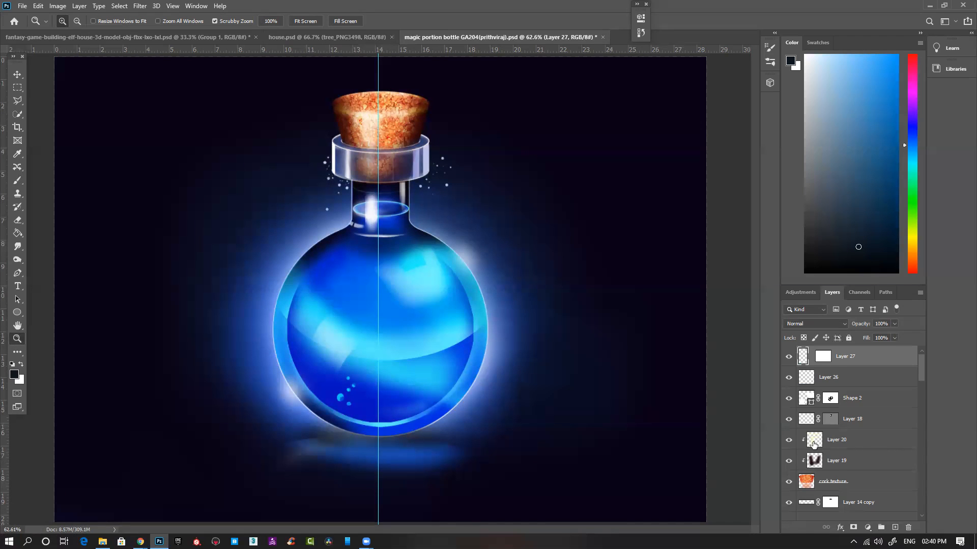
pyautogui.scroll(-3, 813, 444)
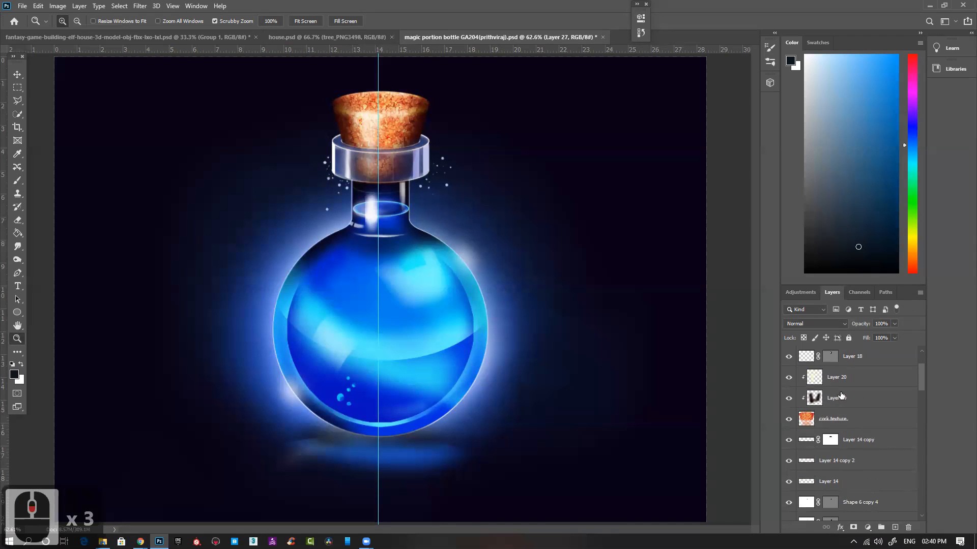
pyautogui.scroll(-2, 855, 448)
pyautogui.scroll(-4, 854, 447)
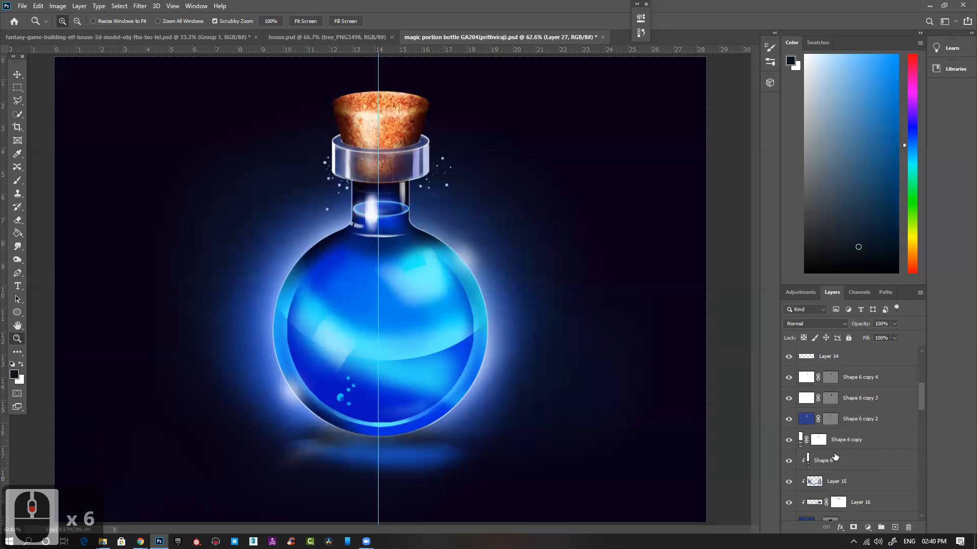
# Group the first lid layer together with the clipped Layer 17 directly above it.
pyautogui.scroll(-6, 817, 423)
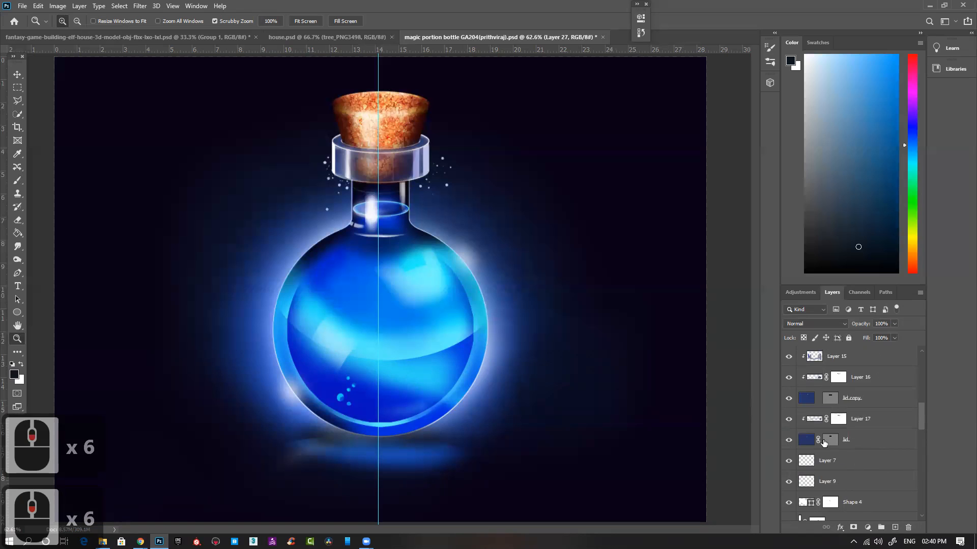
pyautogui.click(865, 440)
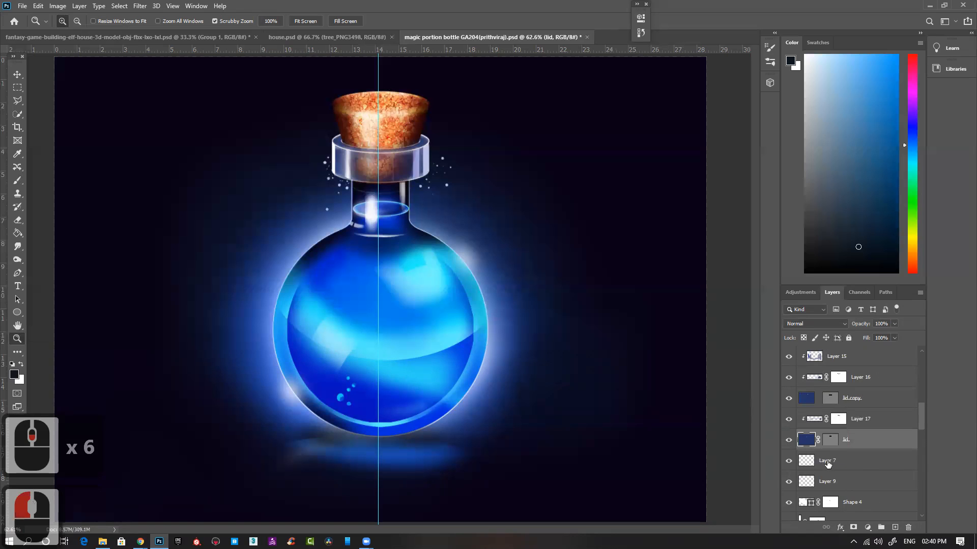
pyautogui.scroll(4, 877, 426)
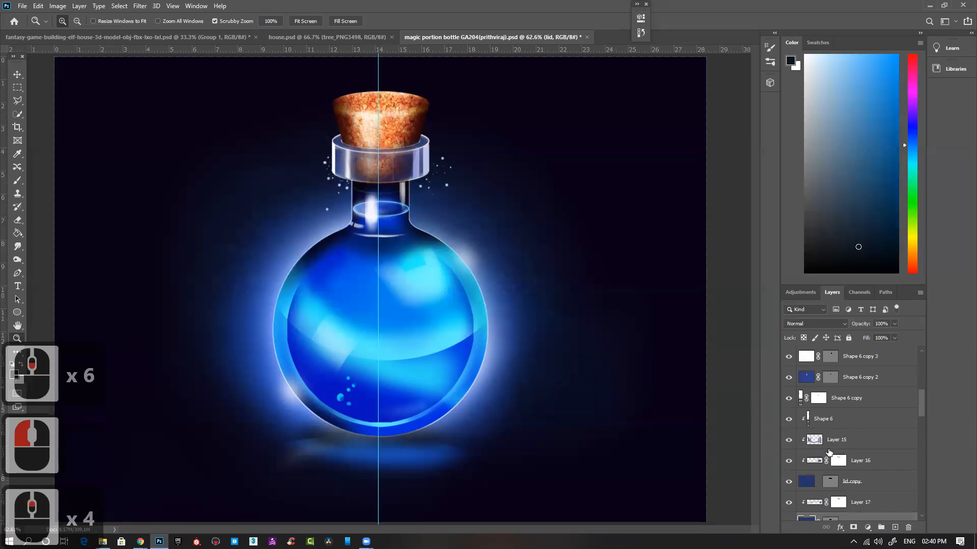
pyautogui.scroll(-1, 880, 499)
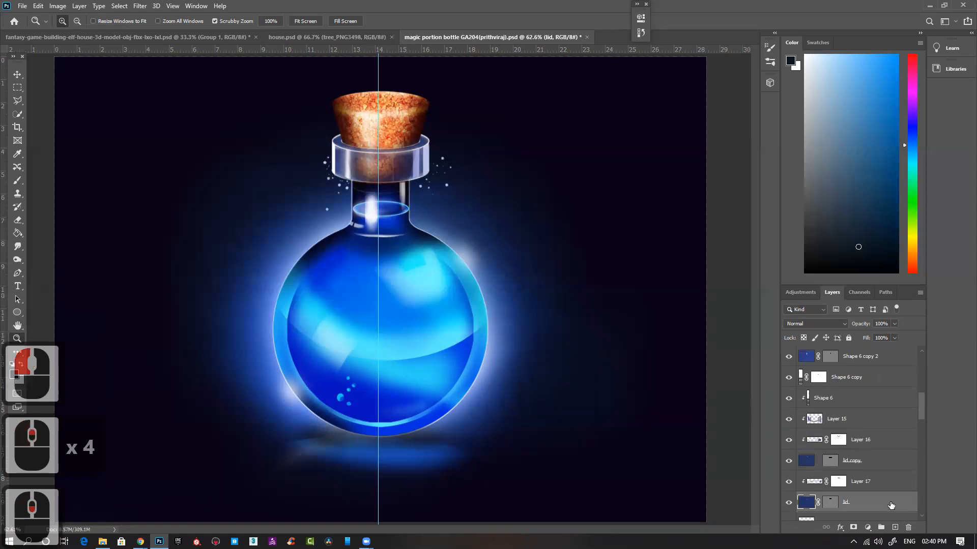
pyautogui.keyDown('shift'); pyautogui.click(889, 481); pyautogui.keyUp('shift')
pyautogui.hotkey('ctrl', 'g')
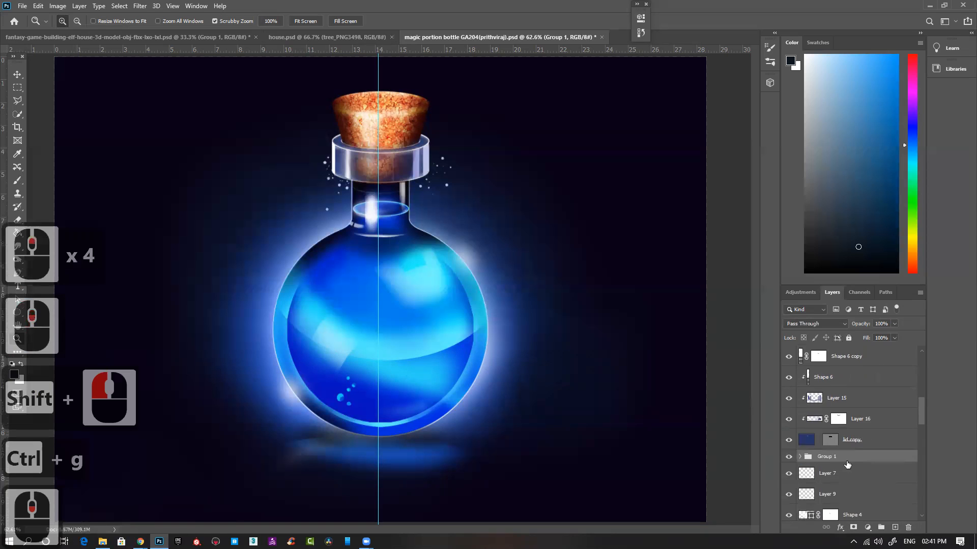
# Rename the new group lid and switch its visibility off and back on to check what it contains.
pyautogui.scroll(-2, 855, 447)
pyautogui.doubleClick(827, 435)
pyautogui.write('lid')
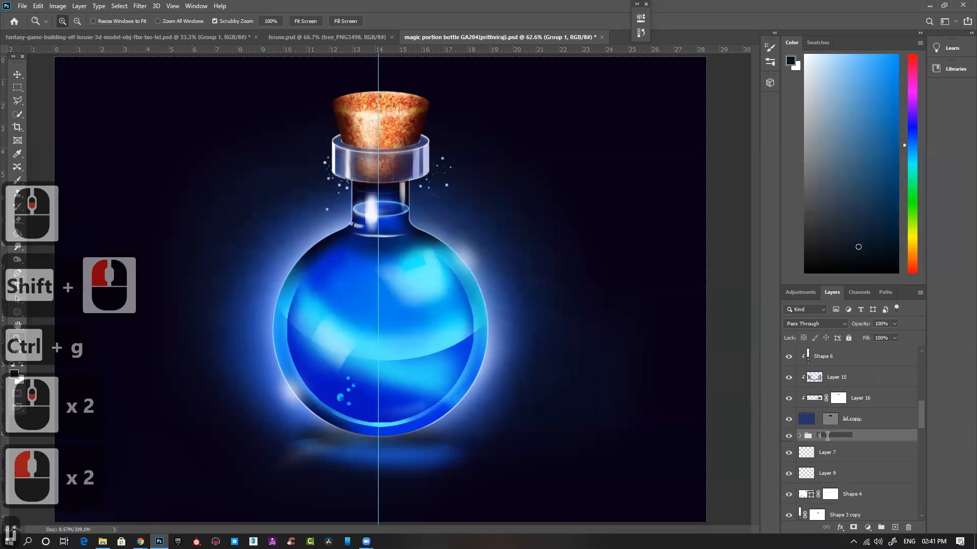
pyautogui.press('Return')
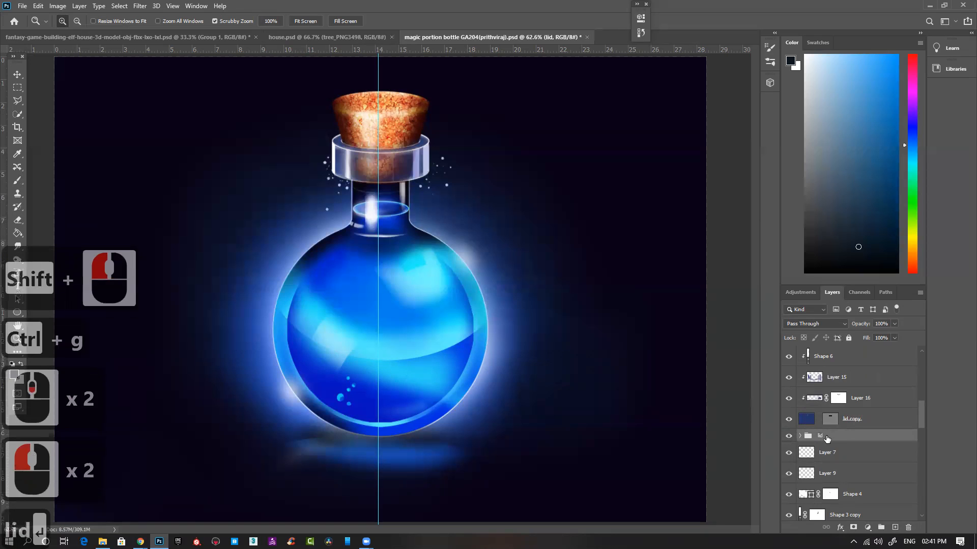
pyautogui.click(788, 437)
pyautogui.click(788, 436)
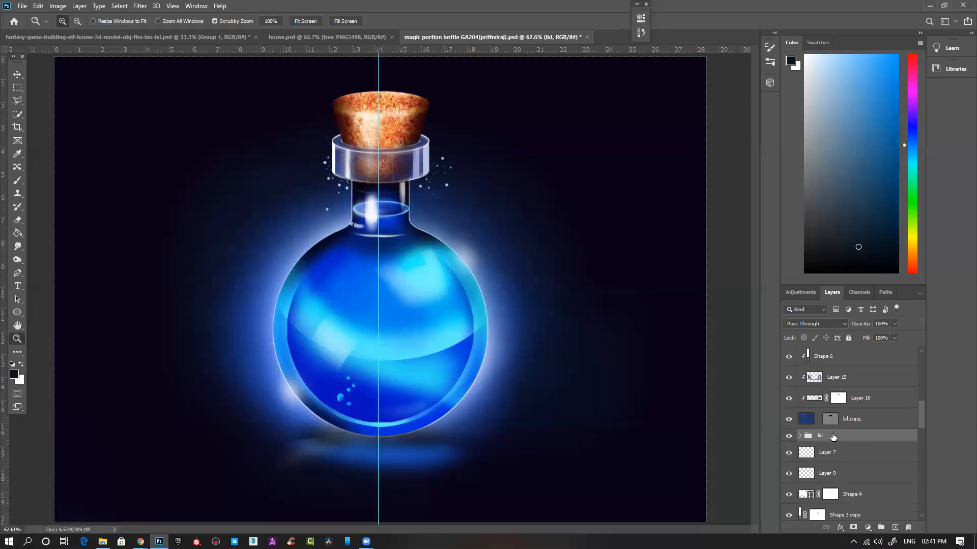
# Inspect the cork, glass collar, neck and round body of the bottle artwork at high magnification.
pyautogui.hotkey('ctrl', '-')
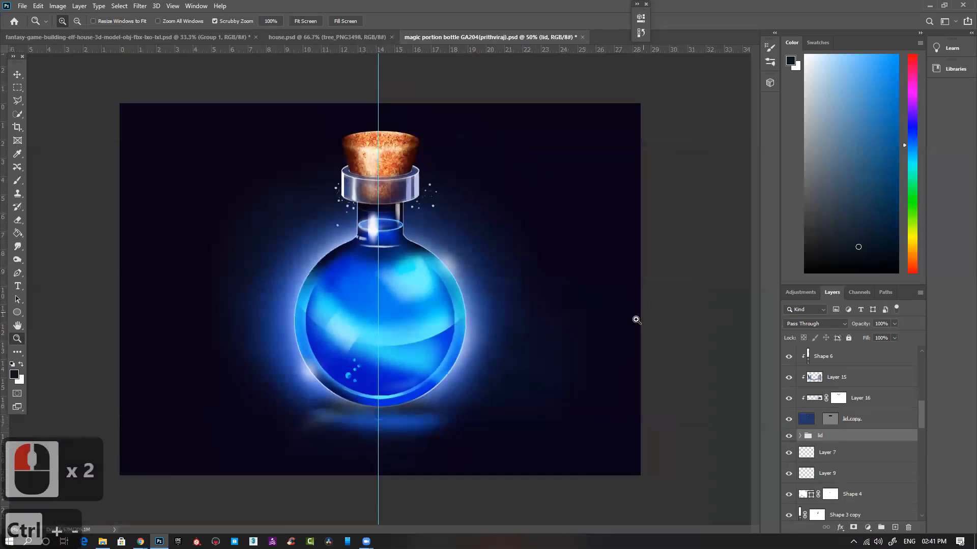
pyautogui.scroll(3, 427, 250)
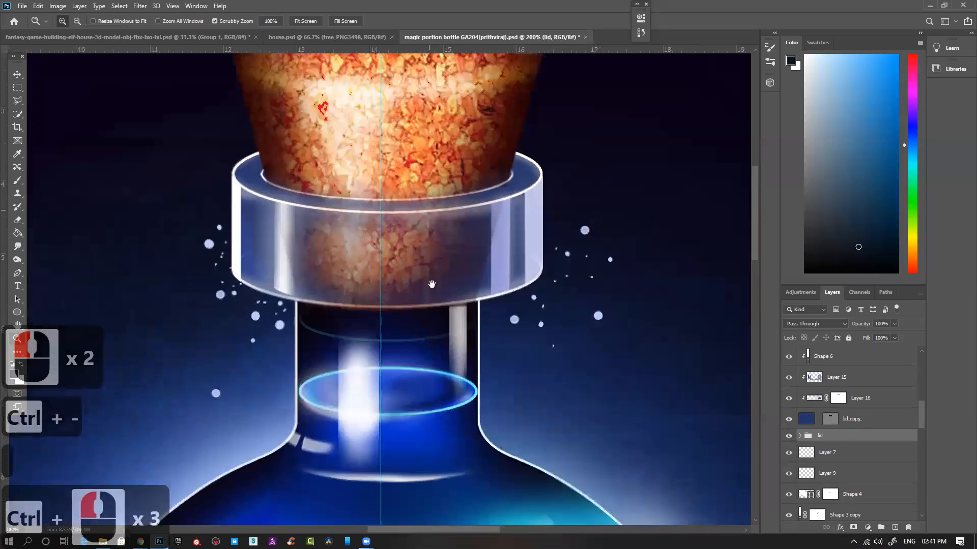
pyautogui.moveTo(431, 284); pyautogui.dragTo(437, 404)
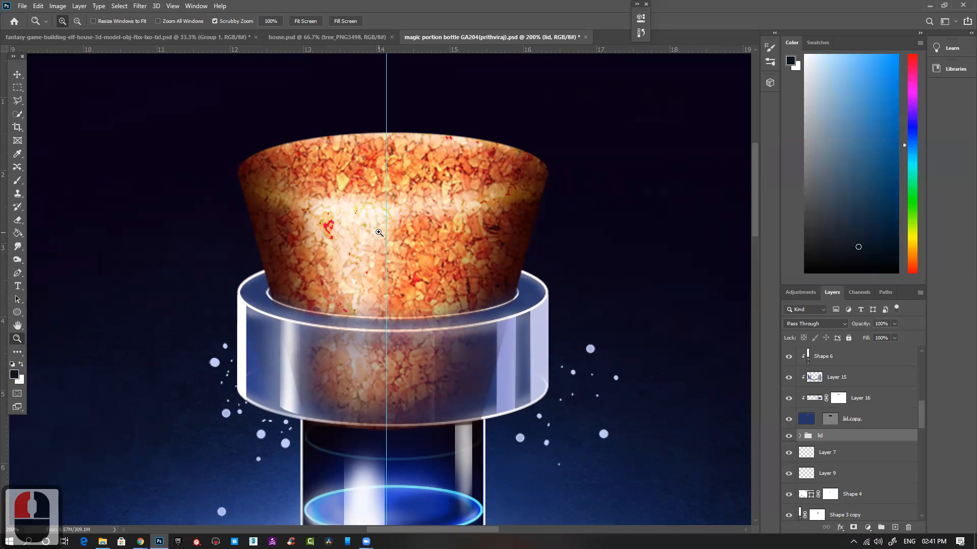
pyautogui.hotkey('ctrl', '-')
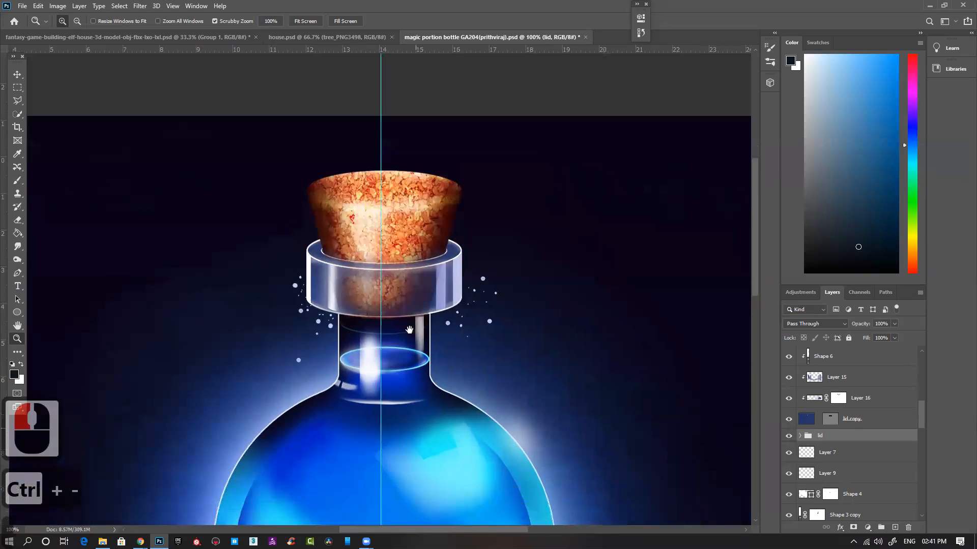
pyautogui.scroll(-10, 409, 330)
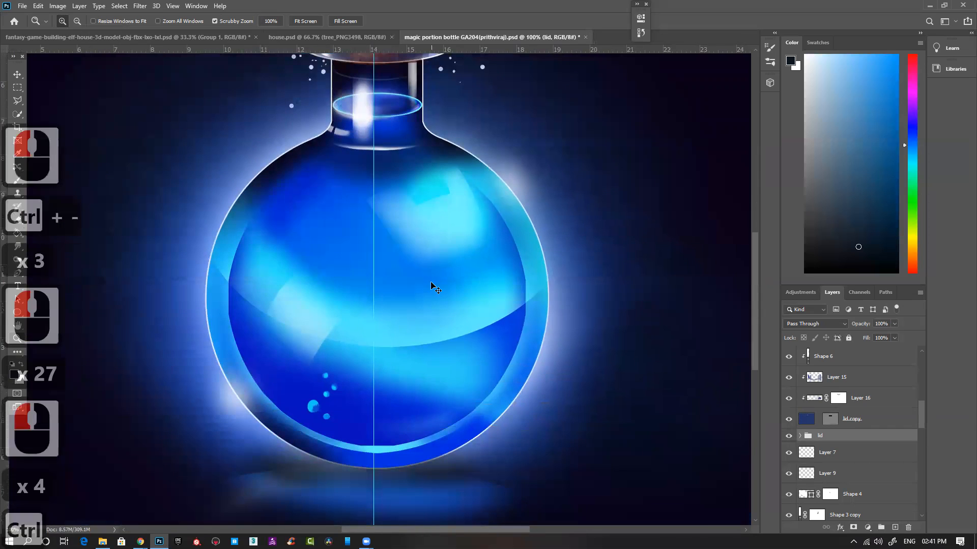
# Close the magic portion bottle document and return to house.psd.
pyautogui.hotkey('ctrl', '-')
pyautogui.hotkey('ctrl', '-')
pyautogui.hotkey('ctrl', '-')
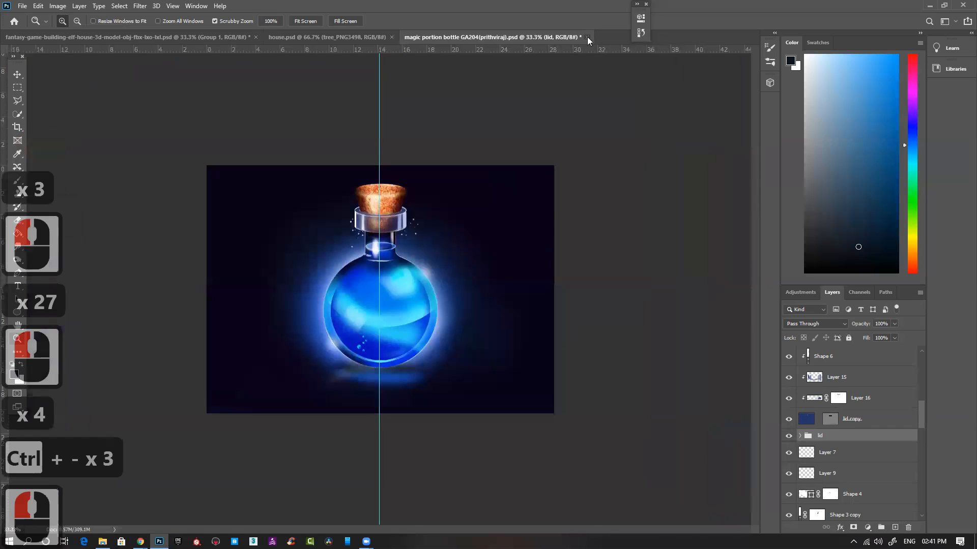
pyautogui.click(587, 37)
pyautogui.click(487, 206)
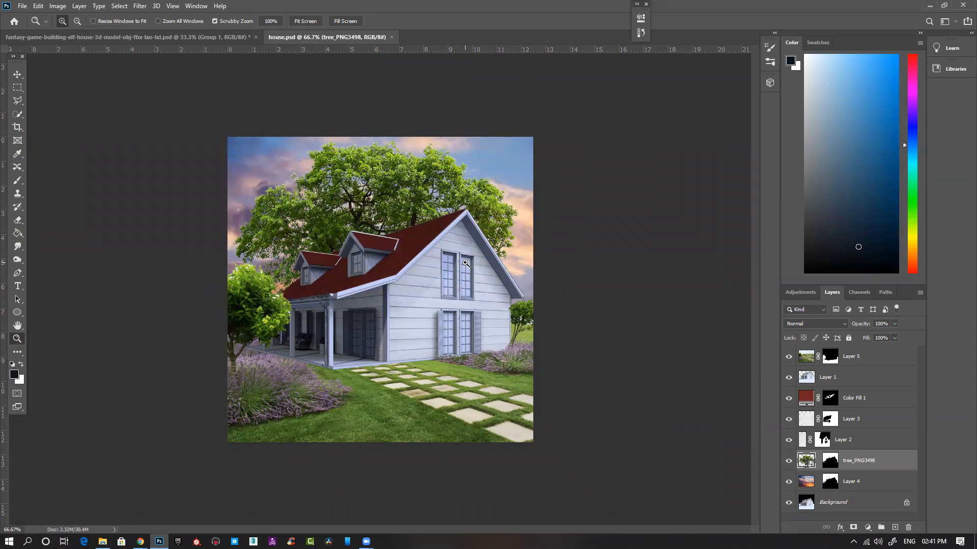
# Examine the house composite close up: side wall and windows, roof dormers, tree edges, porch, lavender and stone path.
pyautogui.keyDown('ctrl'); pyautogui.click(476, 315); pyautogui.keyUp('ctrl')
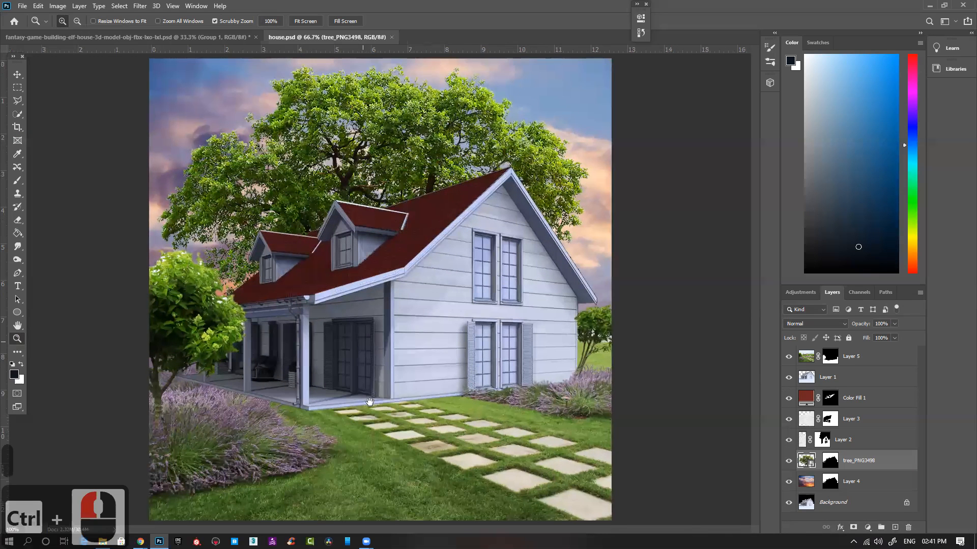
pyautogui.keyDown('ctrl'); pyautogui.click(476, 330); pyautogui.keyUp('ctrl')
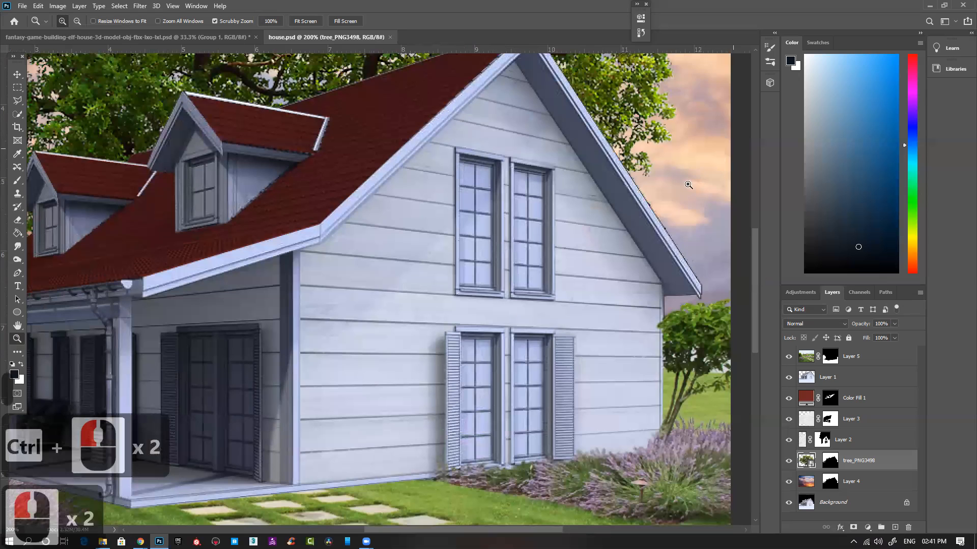
pyautogui.hscroll(-5, 454, 331)
pyautogui.scroll(-3, 453, 331)
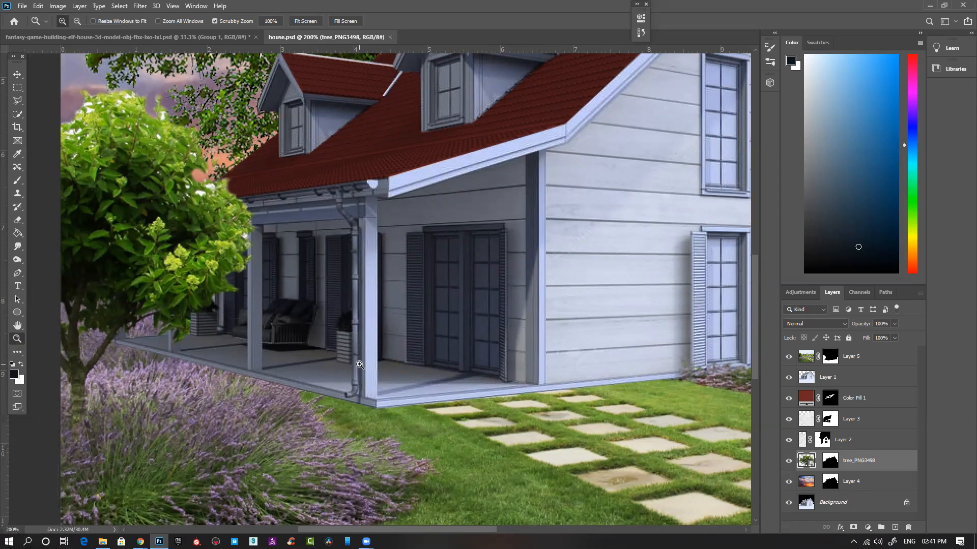
pyautogui.hotkey('ctrl', '-')
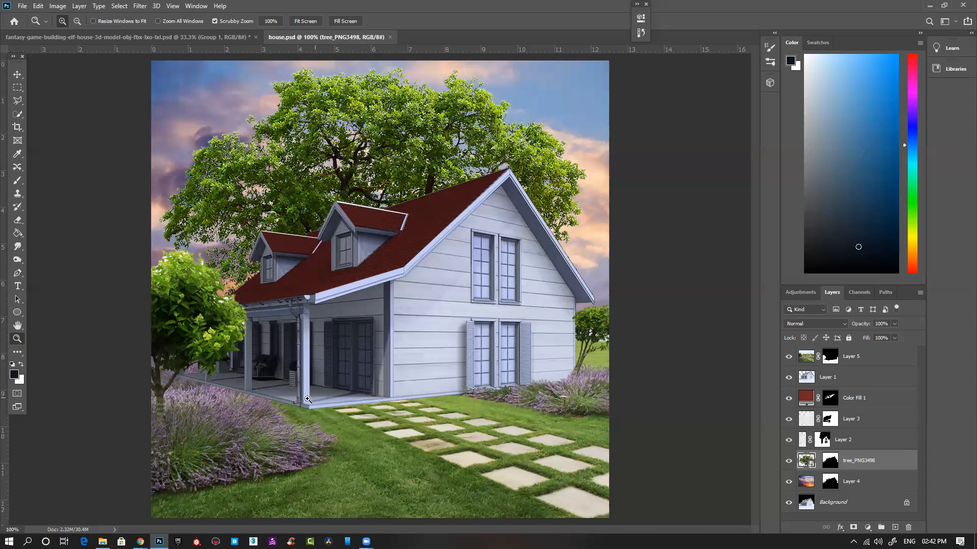
pyautogui.hotkey('ctrl', '-')
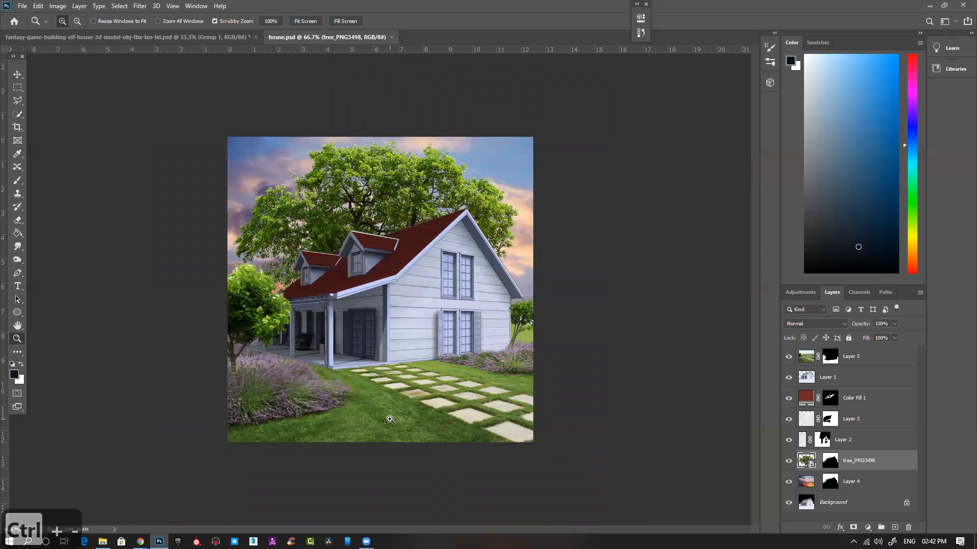
pyautogui.keyDown('ctrl'); pyautogui.click(466, 389); pyautogui.keyUp('ctrl')
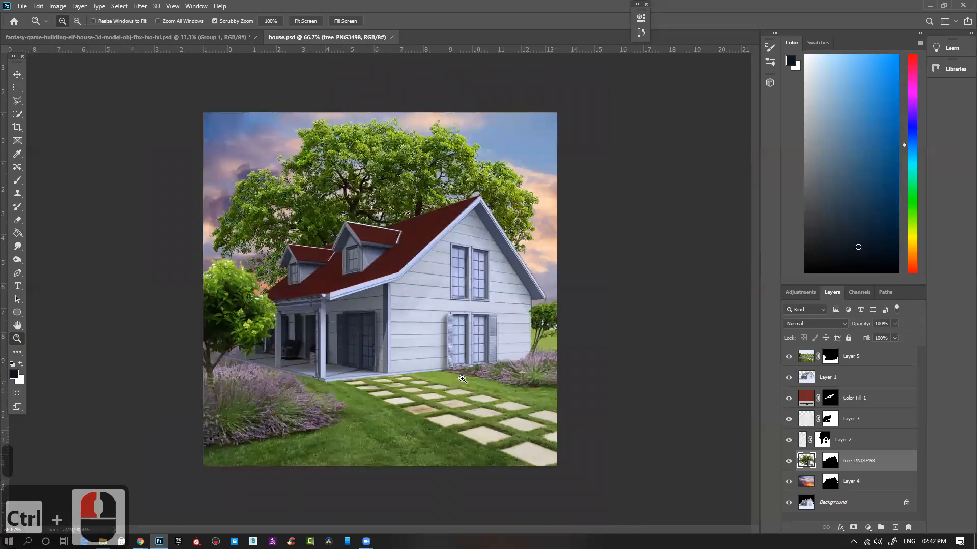
pyautogui.keyDown('ctrl'); pyautogui.click(425, 396); pyautogui.keyUp('ctrl')
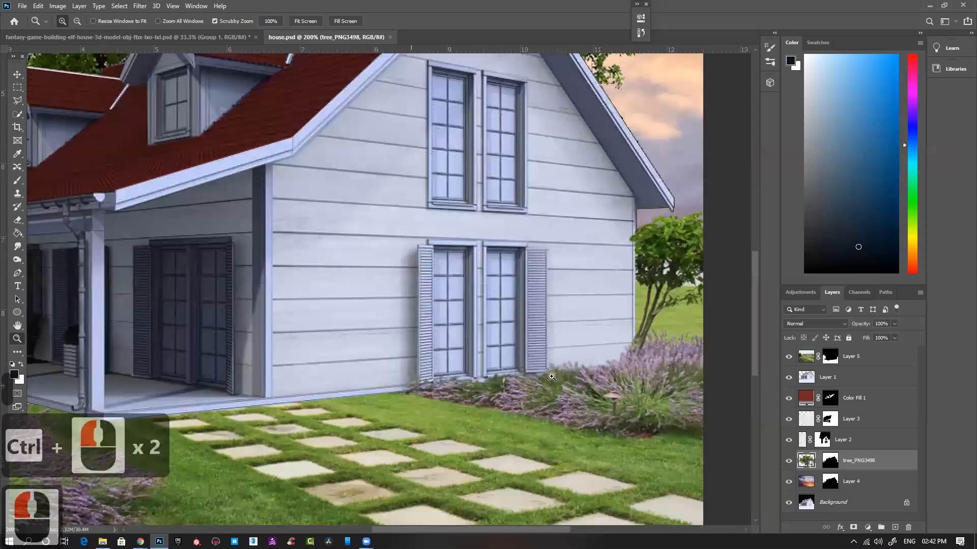
pyautogui.hscroll(4, 585, 377)
pyautogui.hscroll(-3, 598, 241)
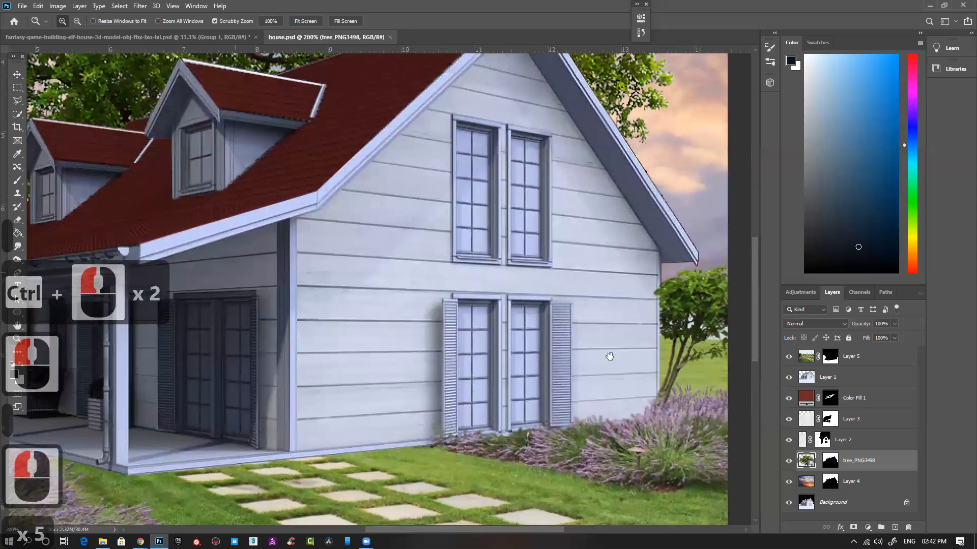
pyautogui.scroll(1, 392, 323)
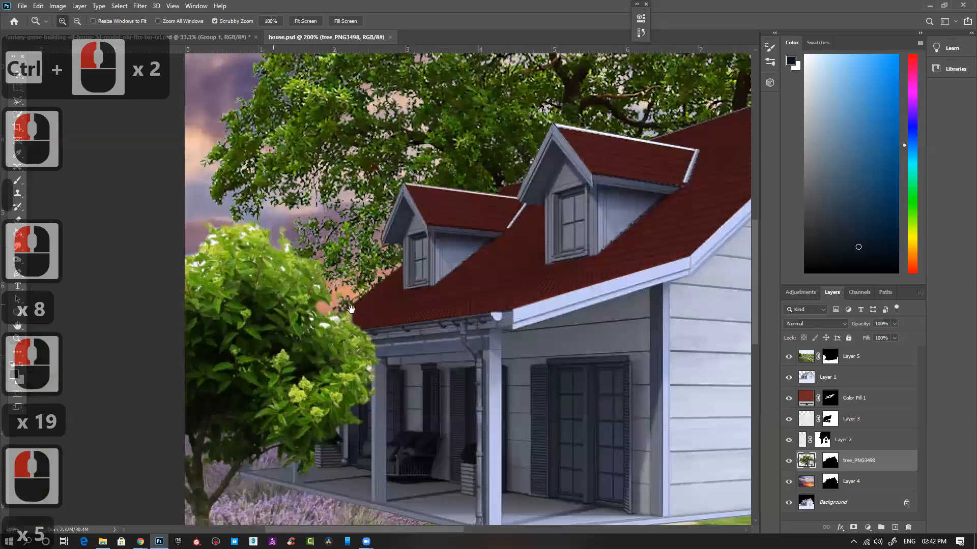
pyautogui.scroll(-8, 405, 420)
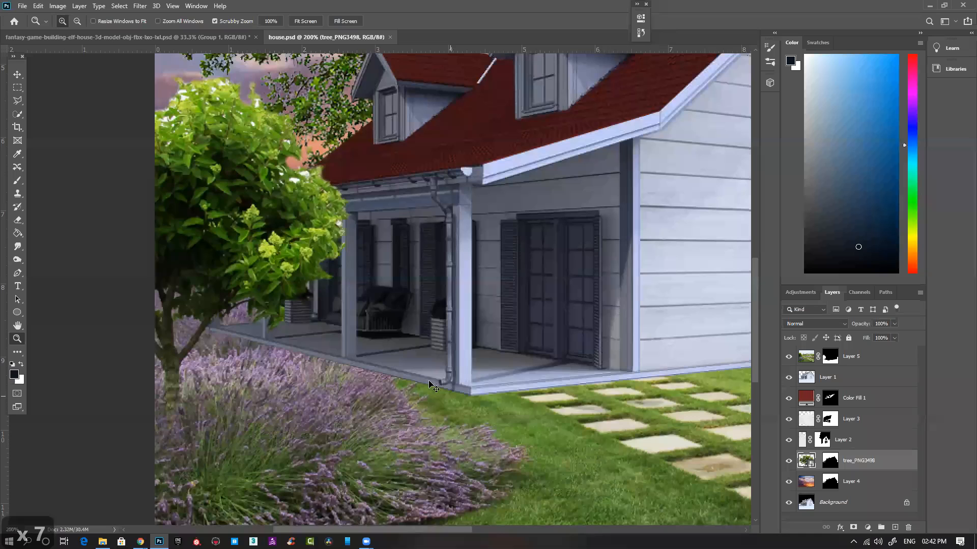
# Save the house.psd document.
pyautogui.hotkey('ctrl', '-')
pyautogui.hotkey('ctrl', '-')
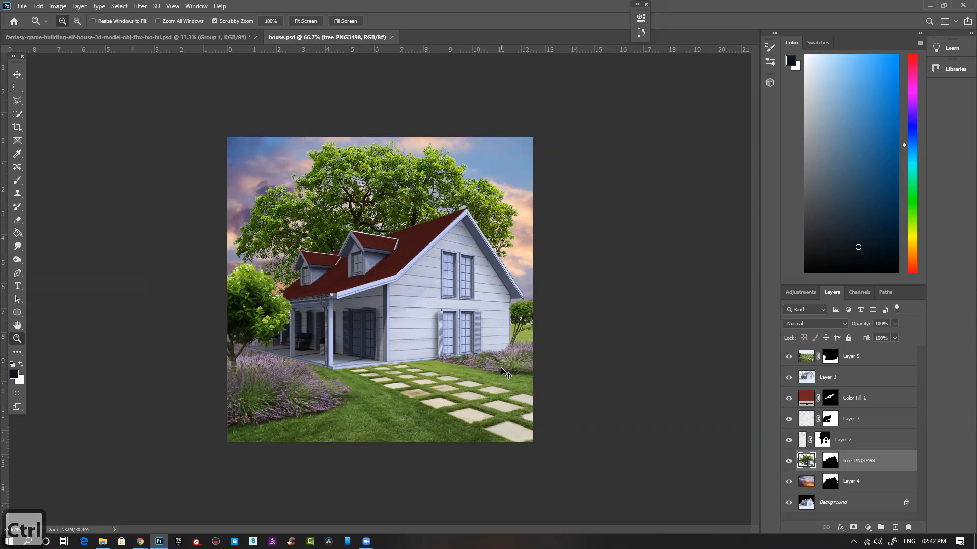
pyautogui.hotkey('ctrl', 's')
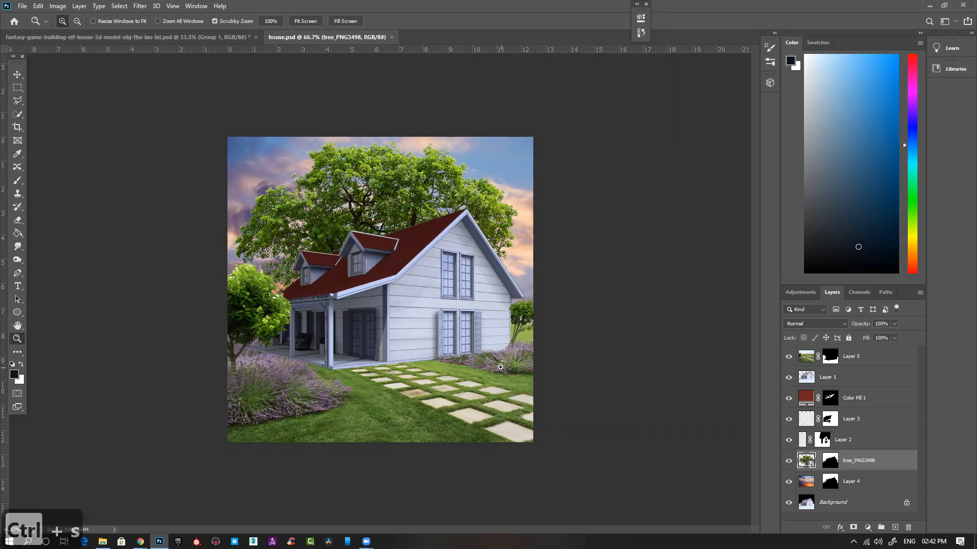